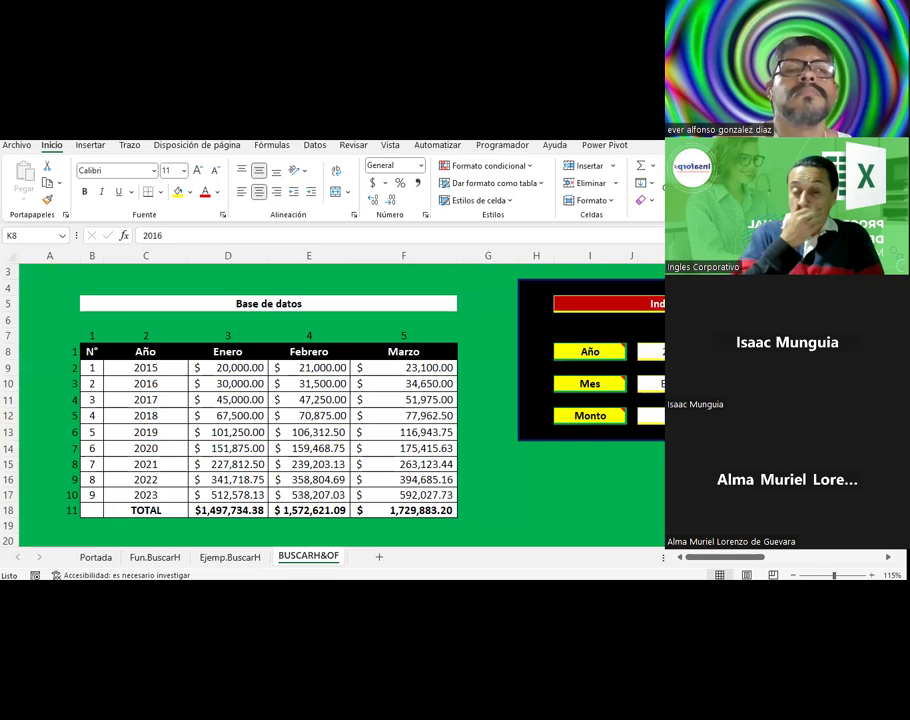
Step: Scroll through the sheet to review the data table and its surroundings
{"action": "left_click", "coordinate": [481, 319]}
{"action": "scroll", "coordinate": [469, 268], "scroll_direction": "down", "scroll_amount": 1}
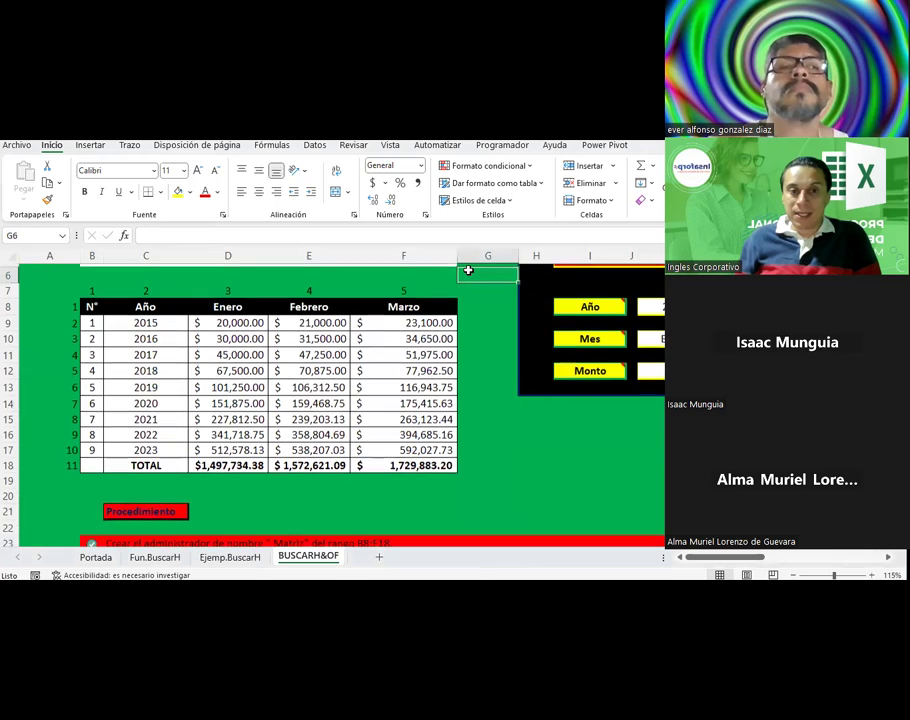
{"action": "scroll", "coordinate": [467, 270], "scroll_direction": "down", "scroll_amount": 4}
{"action": "scroll", "coordinate": [468, 270], "scroll_direction": "down", "scroll_amount": 2}
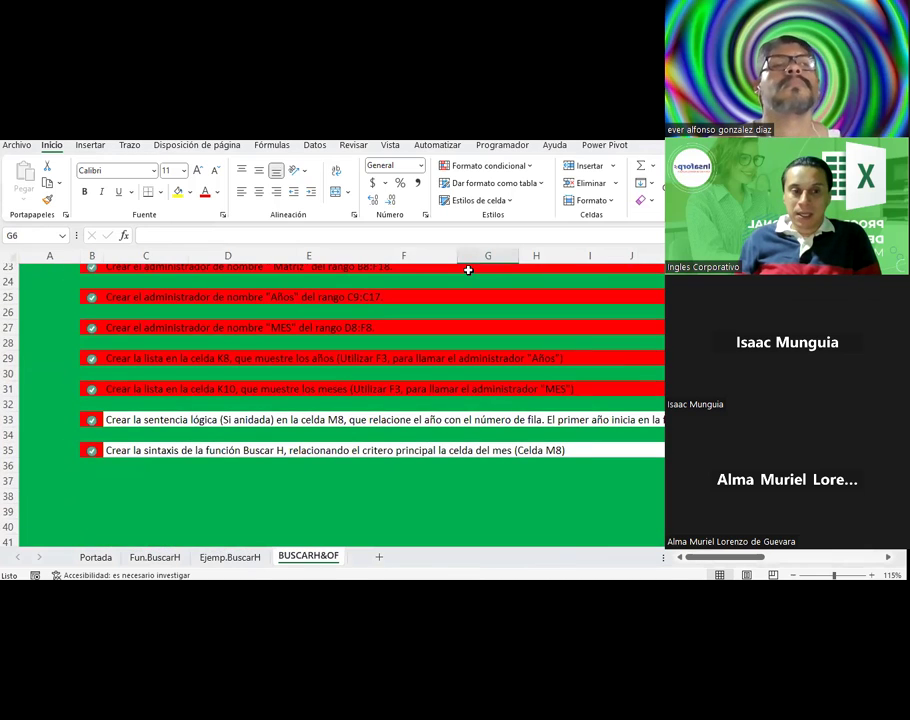
{"action": "scroll", "coordinate": [468, 270], "scroll_direction": "up", "scroll_amount": 5}
{"action": "scroll", "coordinate": [468, 270], "scroll_direction": "up", "scroll_amount": 1}
{"action": "scroll", "coordinate": [468, 270], "scroll_direction": "up", "scroll_amount": 1}
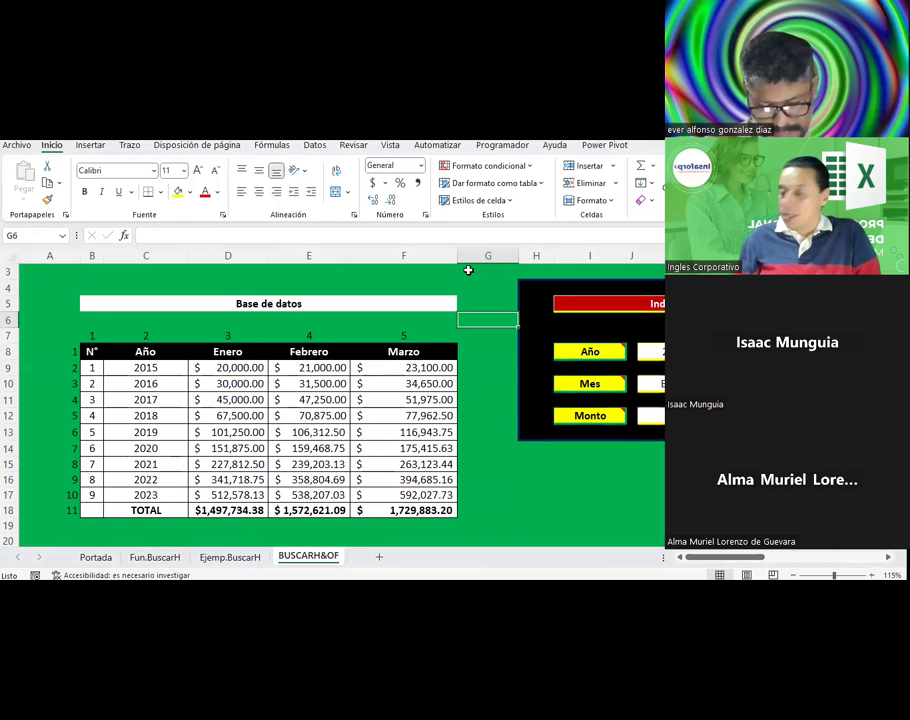
{"action": "left_click", "coordinate": [276, 314]}
{"action": "scroll", "coordinate": [272, 314], "scroll_direction": "down", "scroll_amount": 1}
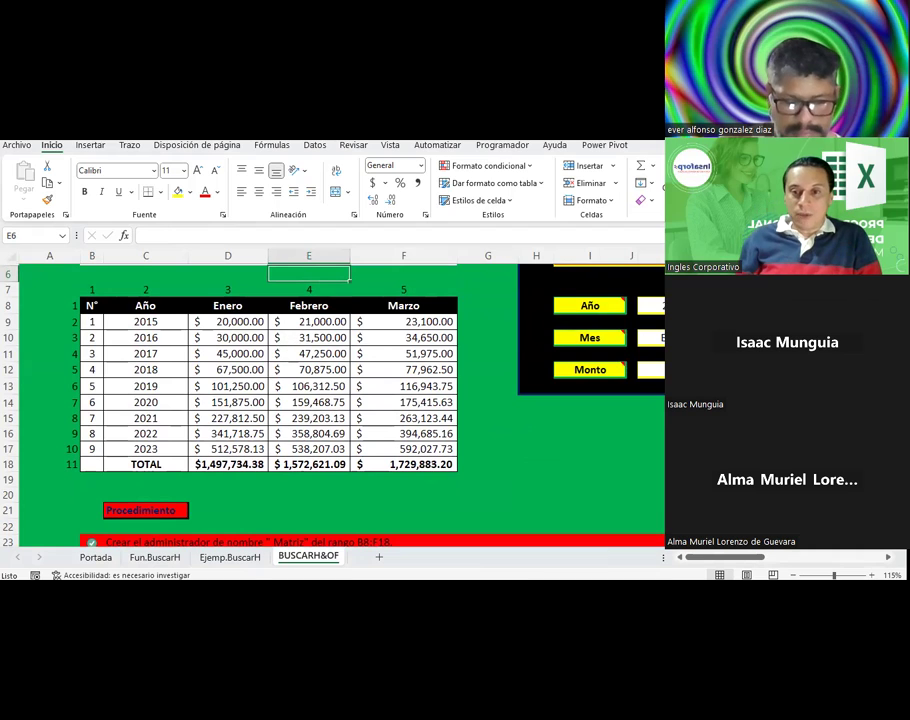
Step: Check the Año 2016 and Mes Enero values, then look over the data table and procedure steps
{"action": "left_click", "coordinate": [650, 305]}
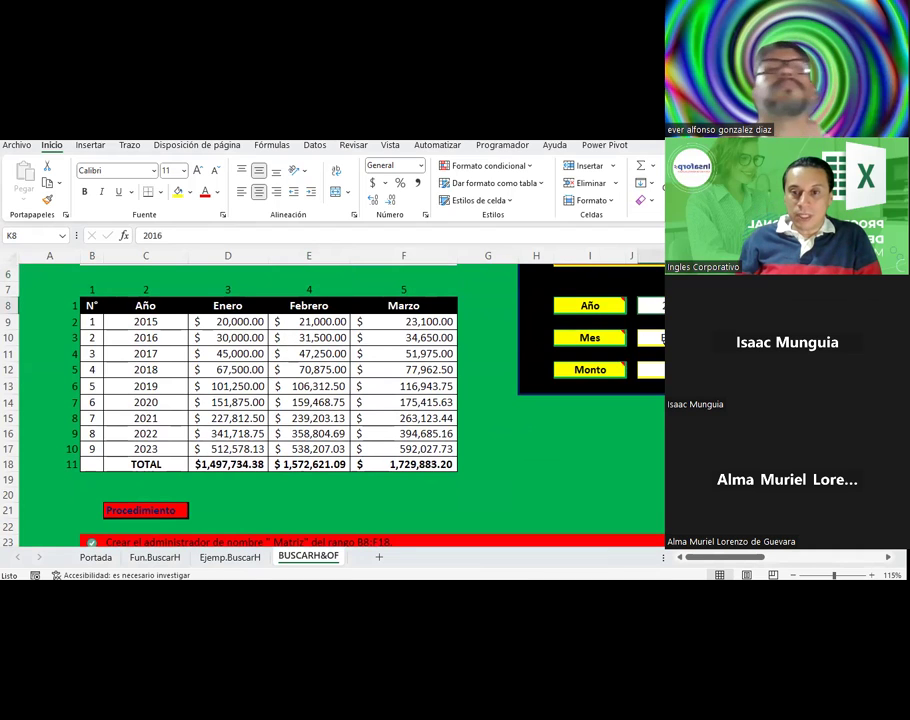
{"action": "left_click", "coordinate": [660, 337]}
{"action": "scroll", "coordinate": [451, 376], "scroll_direction": "down", "scroll_amount": 3}
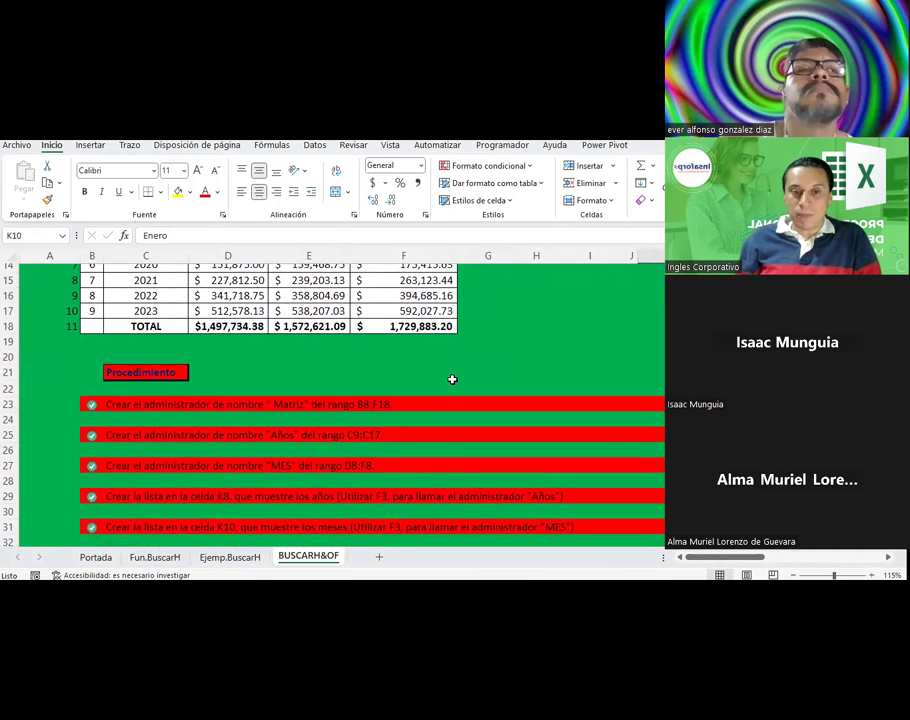
{"action": "scroll", "coordinate": [452, 379], "scroll_direction": "up", "scroll_amount": 4}
{"action": "mouse_move", "coordinate": [90, 352]}
{"action": "left_mouse_down"}
{"action": "mouse_move", "coordinate": [405, 497]}
{"action": "mouse_move", "coordinate": [410, 510]}
{"action": "left_mouse_up"}
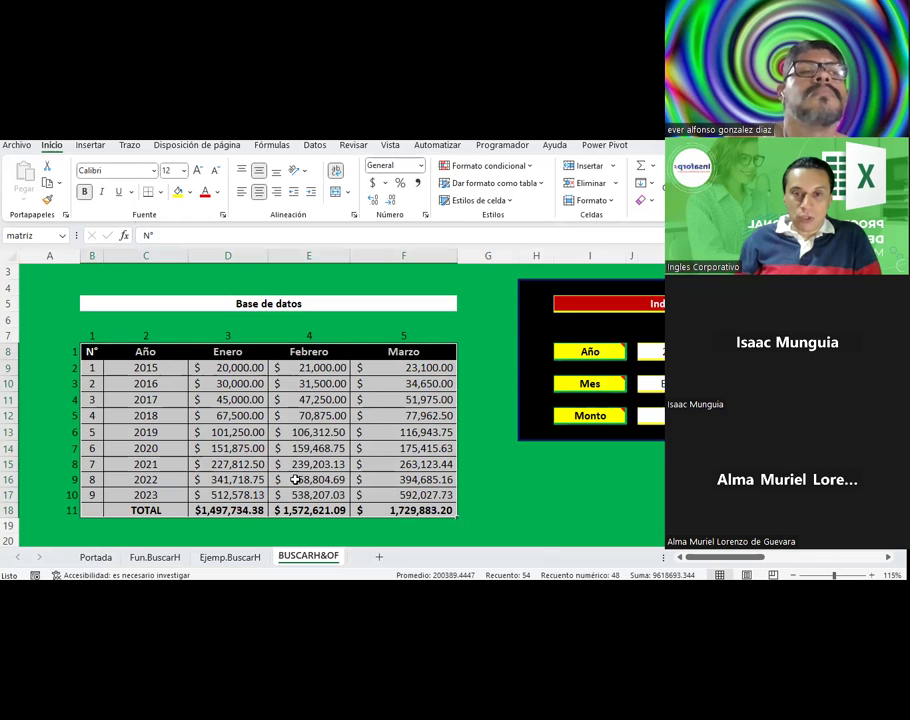
{"action": "left_click", "coordinate": [474, 383]}
{"action": "scroll", "coordinate": [475, 381], "scroll_direction": "down", "scroll_amount": 2}
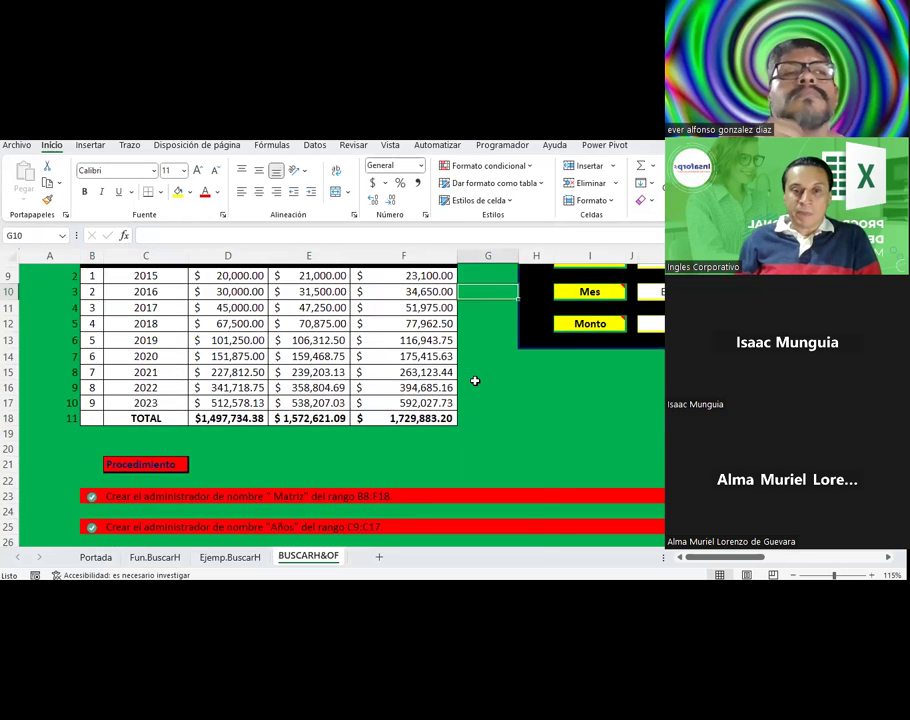
{"action": "scroll", "coordinate": [475, 381], "scroll_direction": "down", "scroll_amount": 2}
{"action": "left_click", "coordinate": [284, 477]}
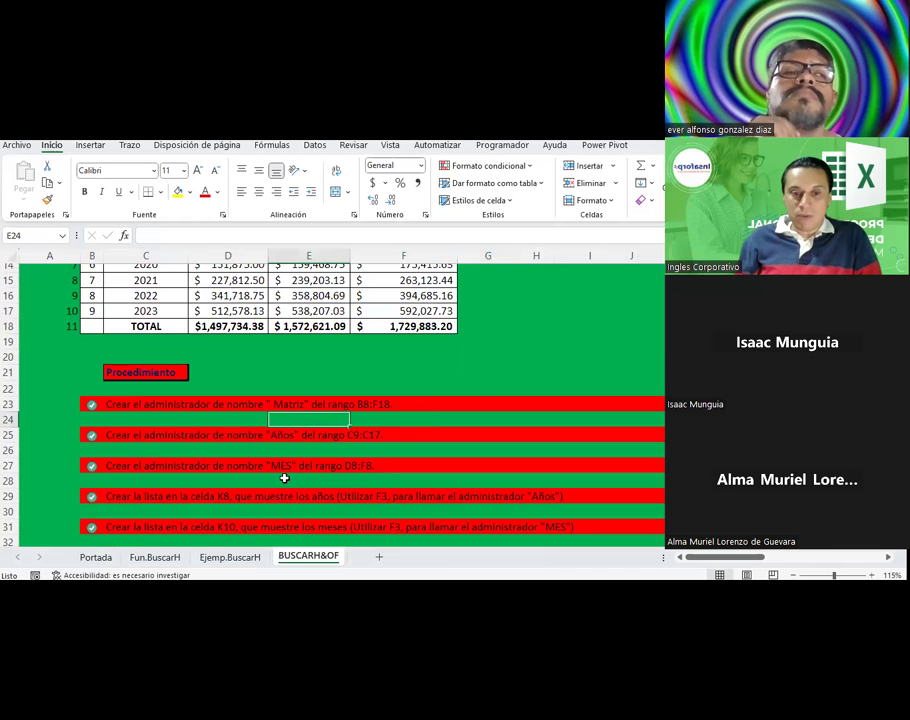
{"action": "scroll", "coordinate": [504, 388], "scroll_direction": "up", "scroll_amount": 3}
Step: Switch back and forth between the Año and Mes cells of the Indicador panel
{"action": "left_click", "coordinate": [652, 305]}
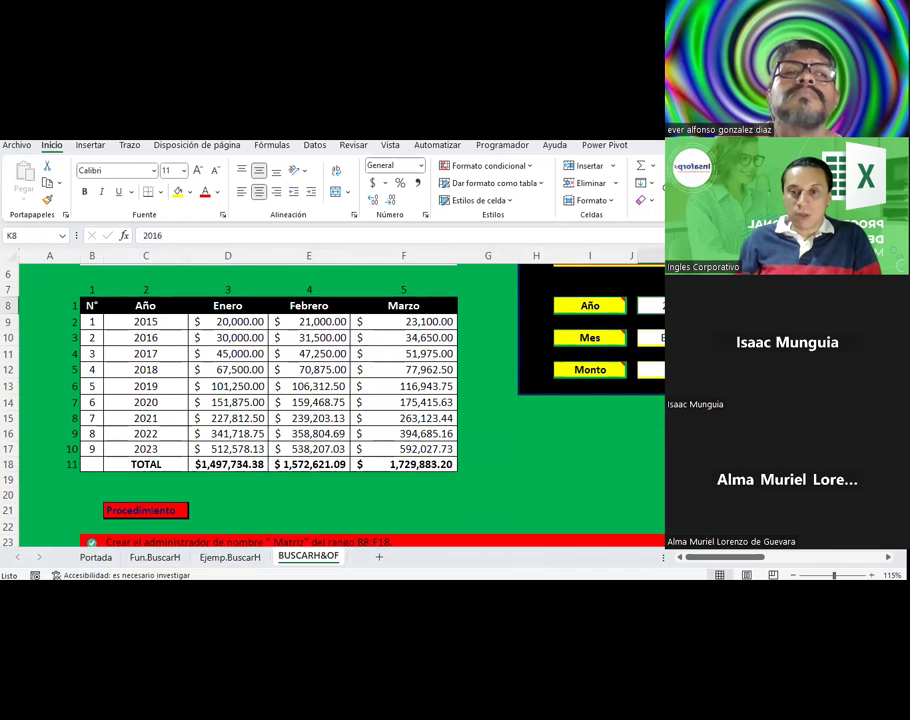
{"action": "scroll", "coordinate": [340, 400], "scroll_direction": "up", "scroll_amount": 1}
{"action": "left_click", "coordinate": [661, 384]}
{"action": "left_click", "coordinate": [660, 350]}
{"action": "left_click", "coordinate": [661, 384]}
{"action": "left_click", "coordinate": [660, 348]}
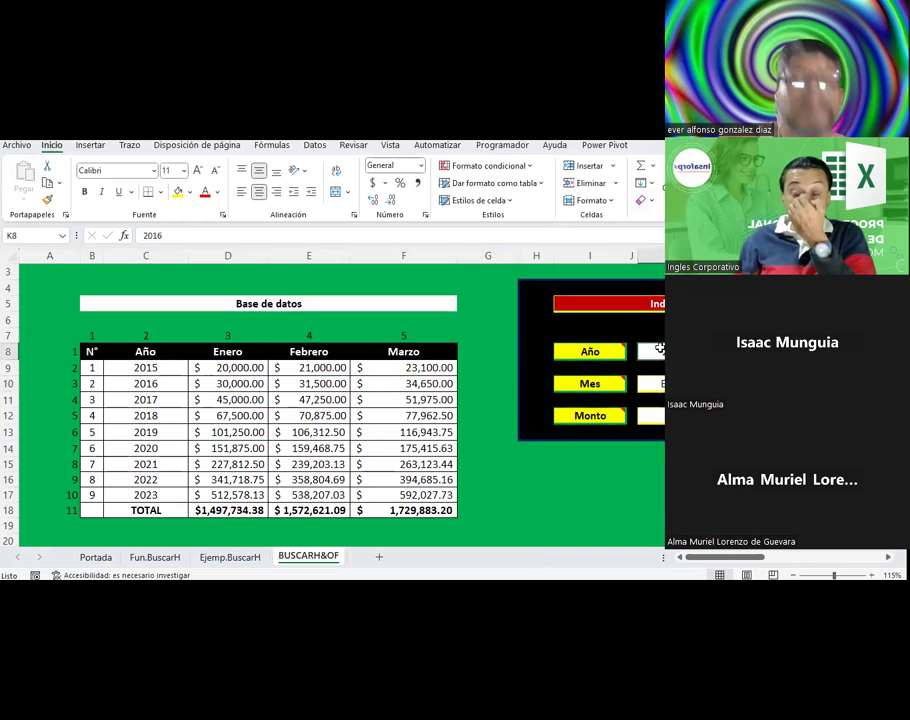
{"action": "left_click", "coordinate": [498, 349]}
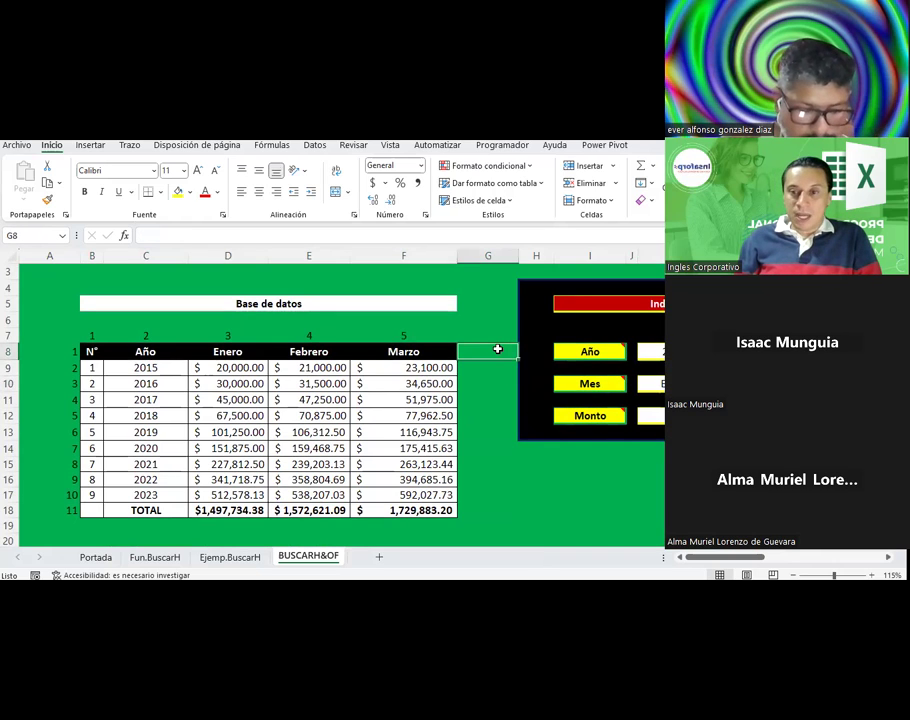
{"action": "scroll", "coordinate": [498, 349], "scroll_direction": "down", "scroll_amount": 1}
{"action": "scroll", "coordinate": [498, 349], "scroll_direction": "down", "scroll_amount": 1}
{"action": "scroll", "coordinate": [498, 349], "scroll_direction": "down", "scroll_amount": 2}
{"action": "scroll", "coordinate": [498, 349], "scroll_direction": "down", "scroll_amount": 3}
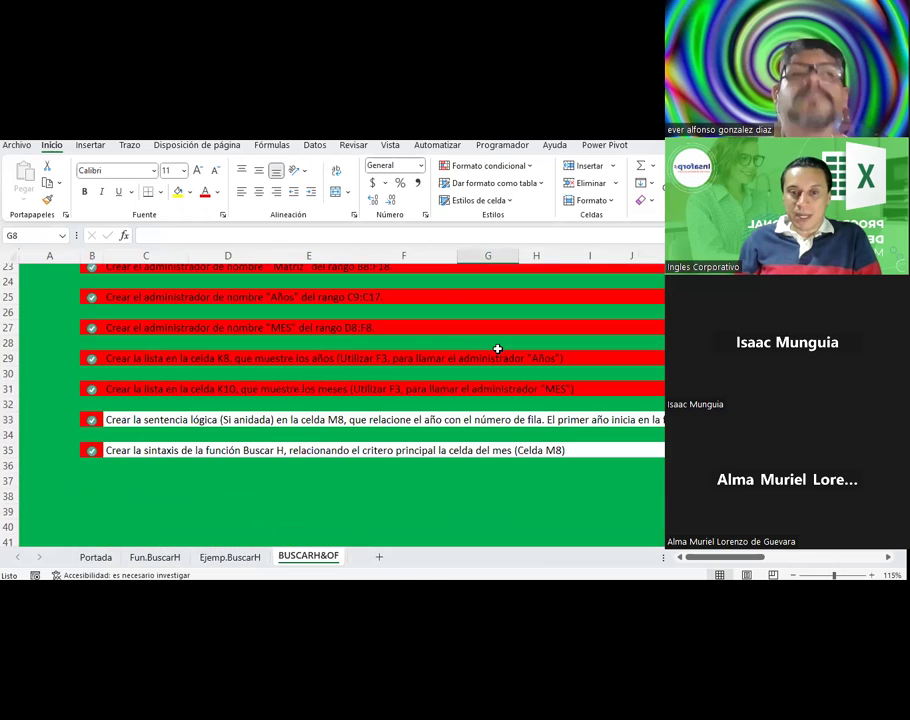
{"action": "scroll", "coordinate": [498, 349], "scroll_direction": "up", "scroll_amount": 5}
{"action": "scroll", "coordinate": [498, 349], "scroll_direction": "up", "scroll_amount": 2}
{"action": "scroll", "coordinate": [498, 349], "scroll_direction": "up", "scroll_amount": 1}
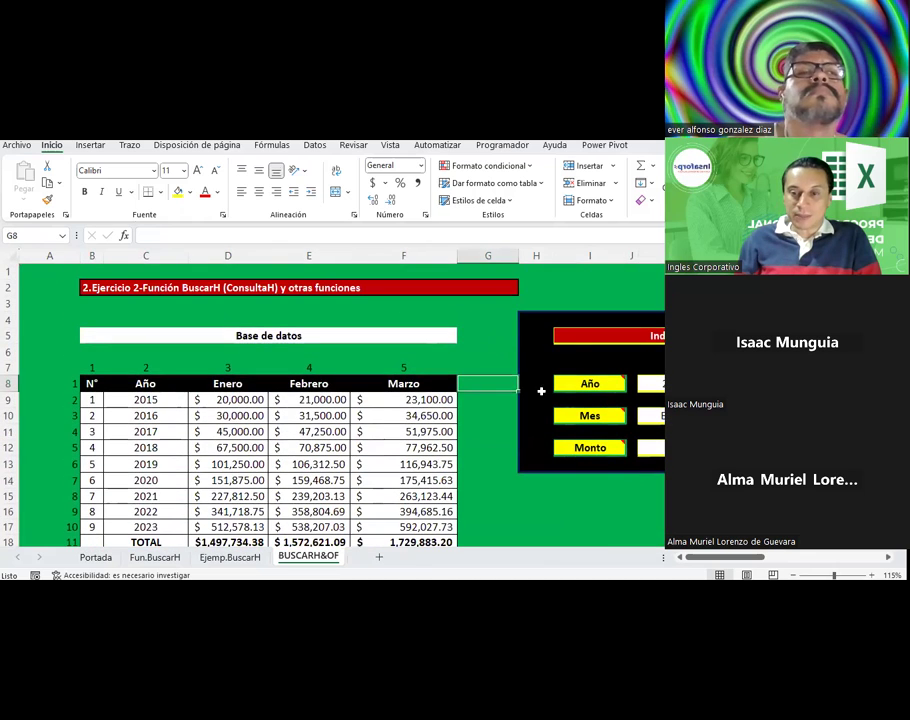
{"action": "scroll", "coordinate": [290, 400], "scroll_direction": "down", "scroll_amount": 1}
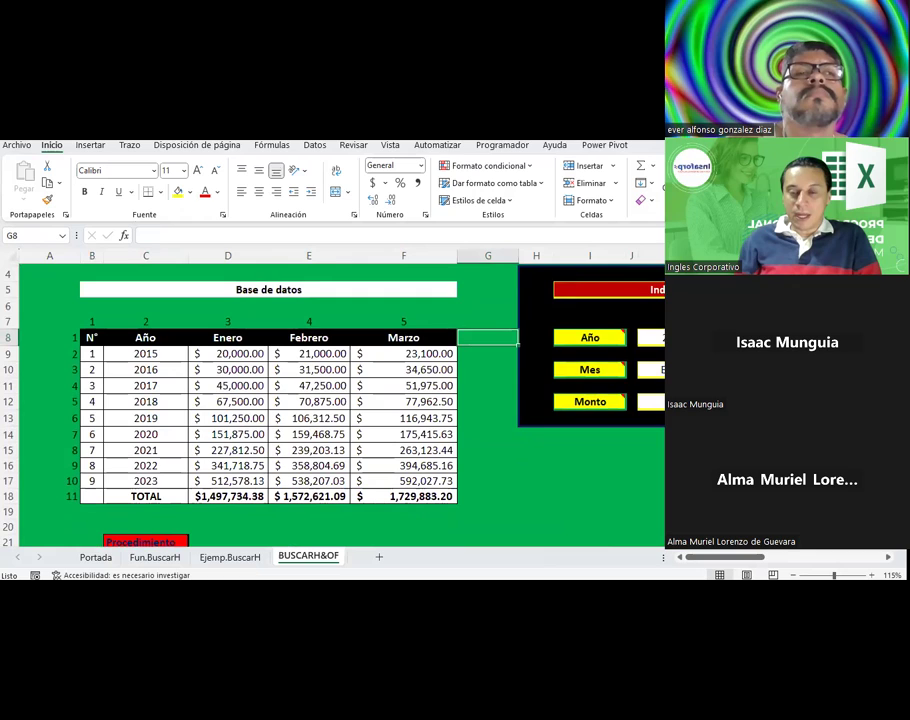
Step: Compare the 2015, 2016 and 2019 table amounts with the Año 2016 / Mes Enero panel values
{"action": "left_click", "coordinate": [650, 337]}
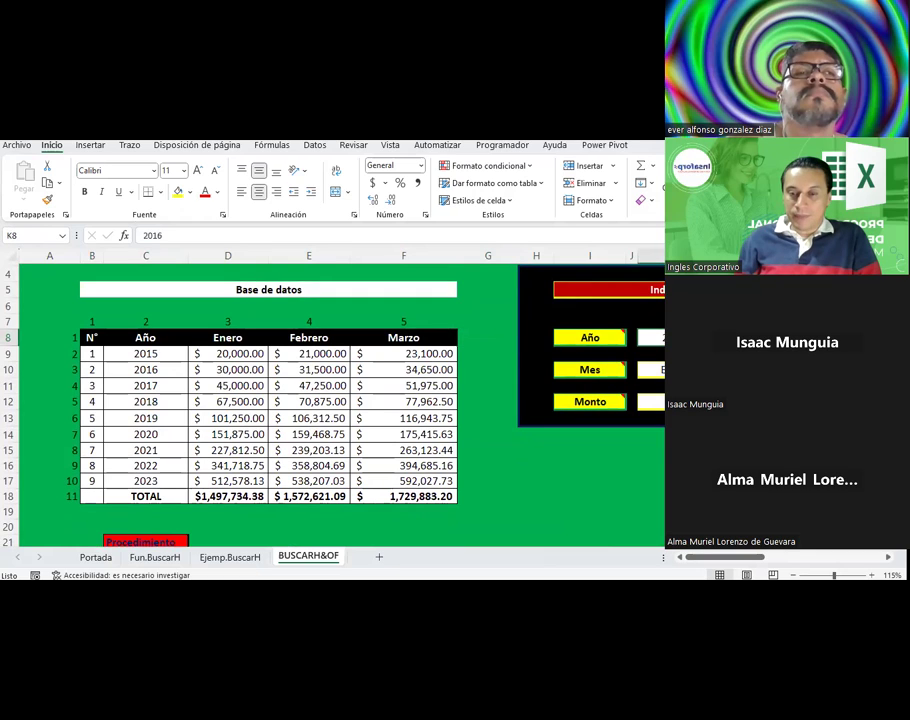
{"action": "left_click", "coordinate": [659, 370]}
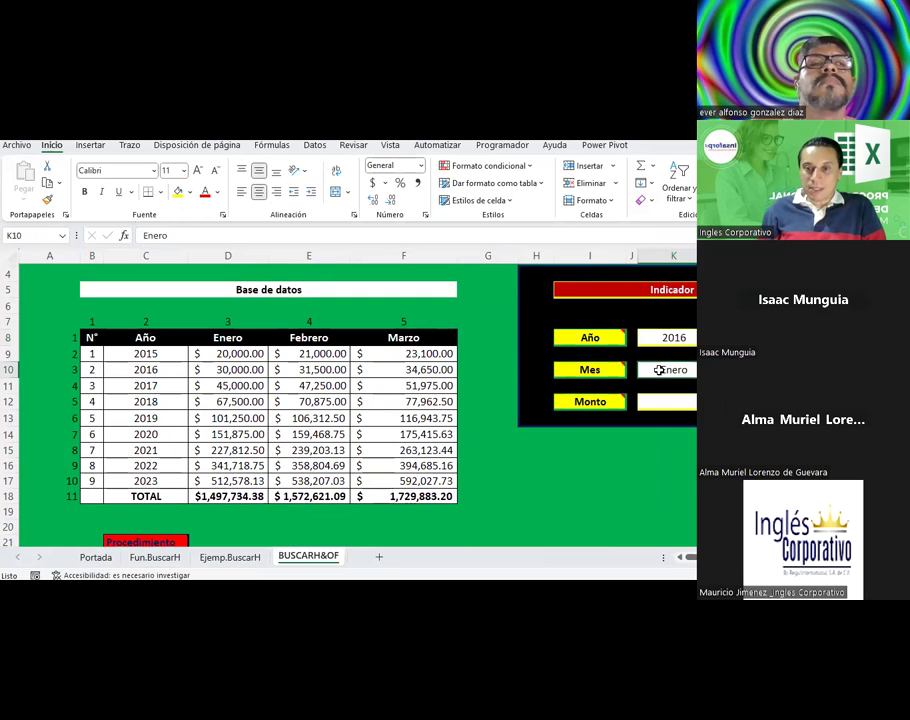
{"action": "left_click", "coordinate": [252, 352]}
{"action": "left_click", "coordinate": [325, 350]}
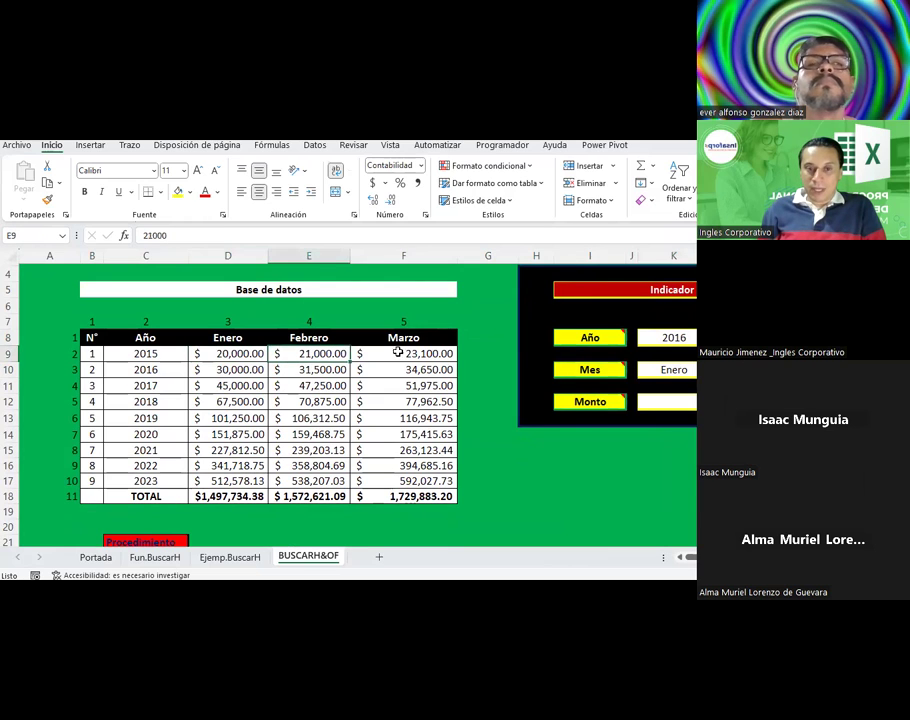
{"action": "left_click", "coordinate": [398, 351]}
{"action": "left_click", "coordinate": [408, 369]}
{"action": "left_click", "coordinate": [420, 418]}
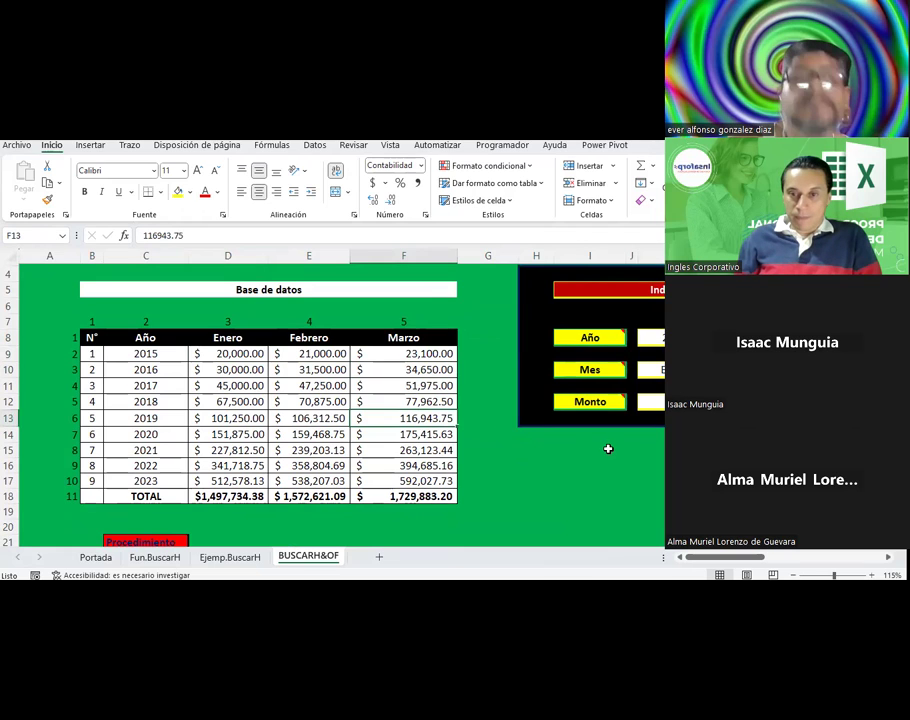
{"action": "left_click", "coordinate": [680, 338]}
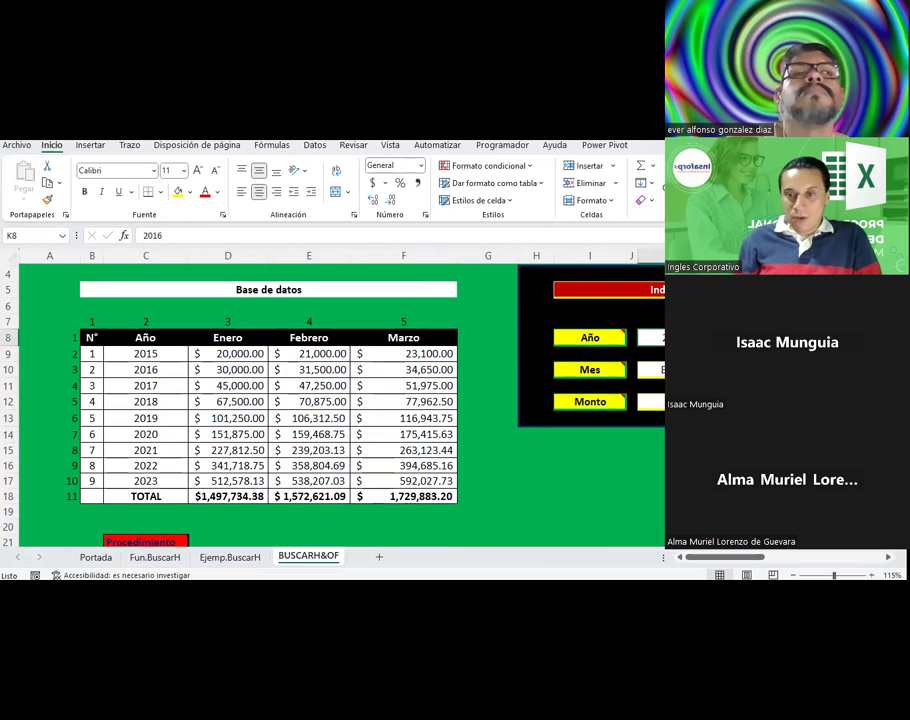
Step: Start a BUSCARH function in J17, then cancel the unfinished formula
{"action": "left_click", "coordinate": [631, 480]}
{"action": "left_click", "coordinate": [124, 236]}
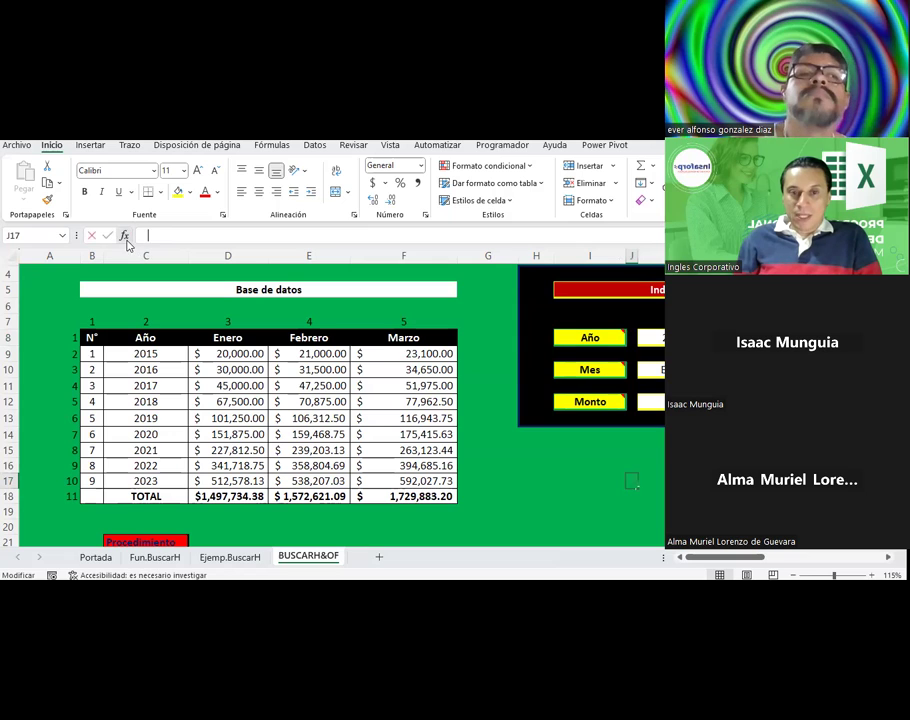
{"action": "left_click", "coordinate": [478, 412]}
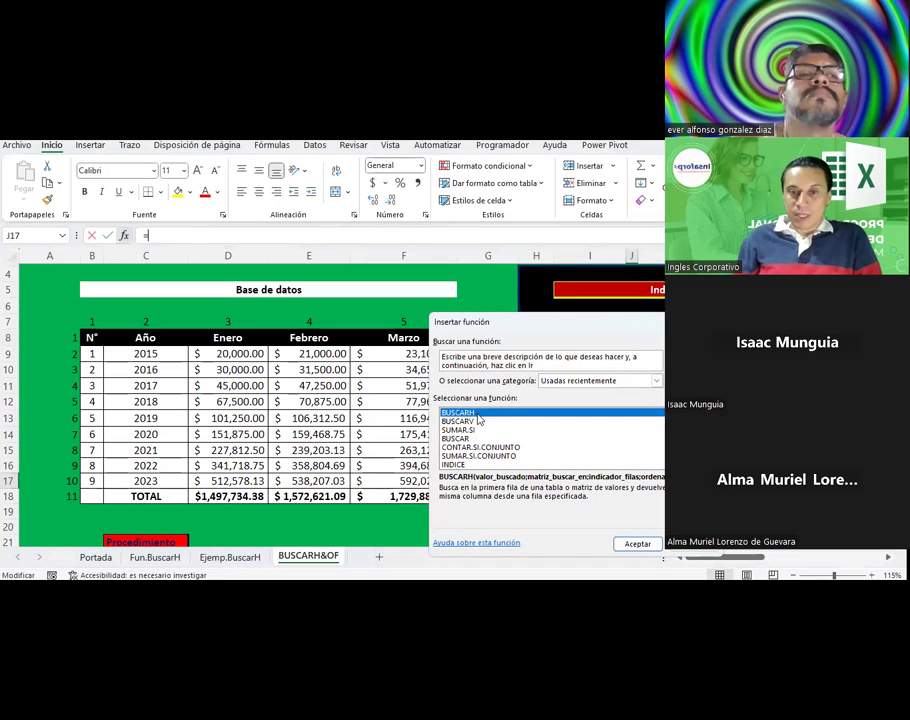
{"action": "double_click", "coordinate": [477, 413]}
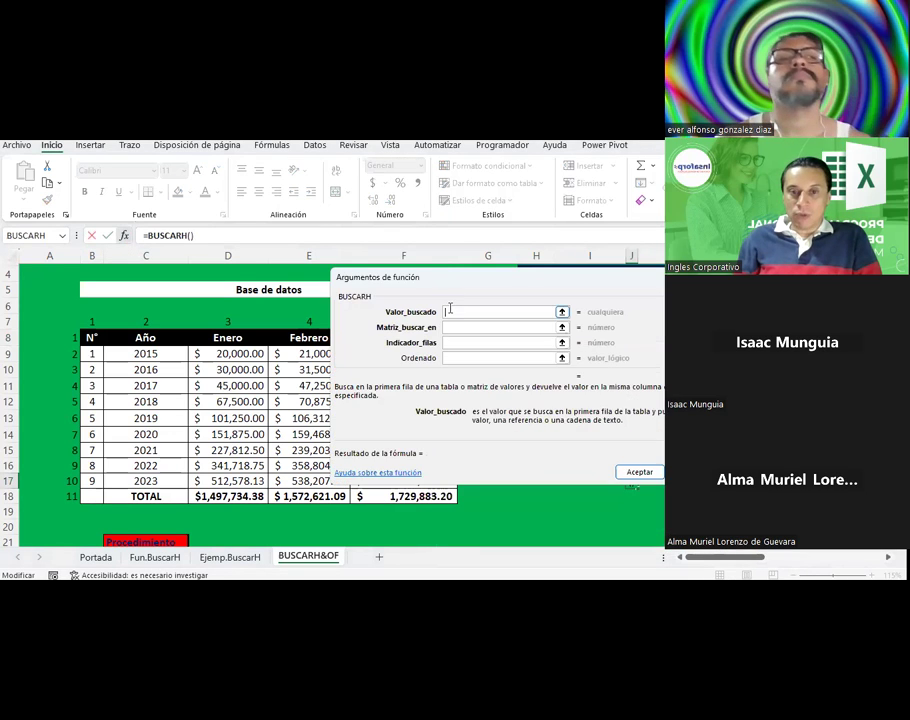
{"action": "left_click_drag", "start_coordinate": [432, 280], "coordinate": [435, 316]}
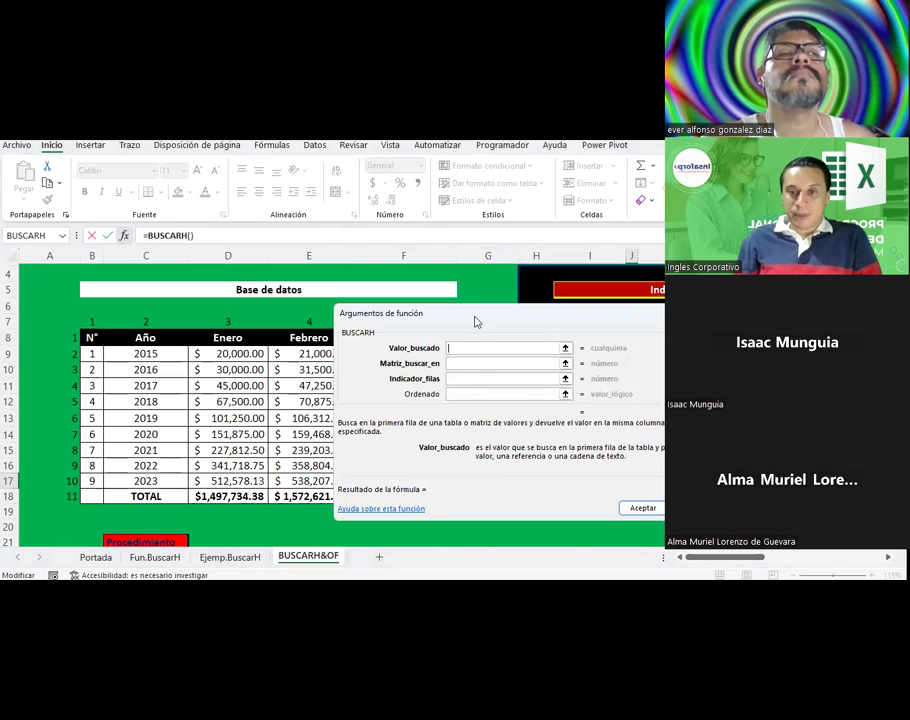
{"action": "left_click_drag", "start_coordinate": [476, 322], "coordinate": [483, 411]}
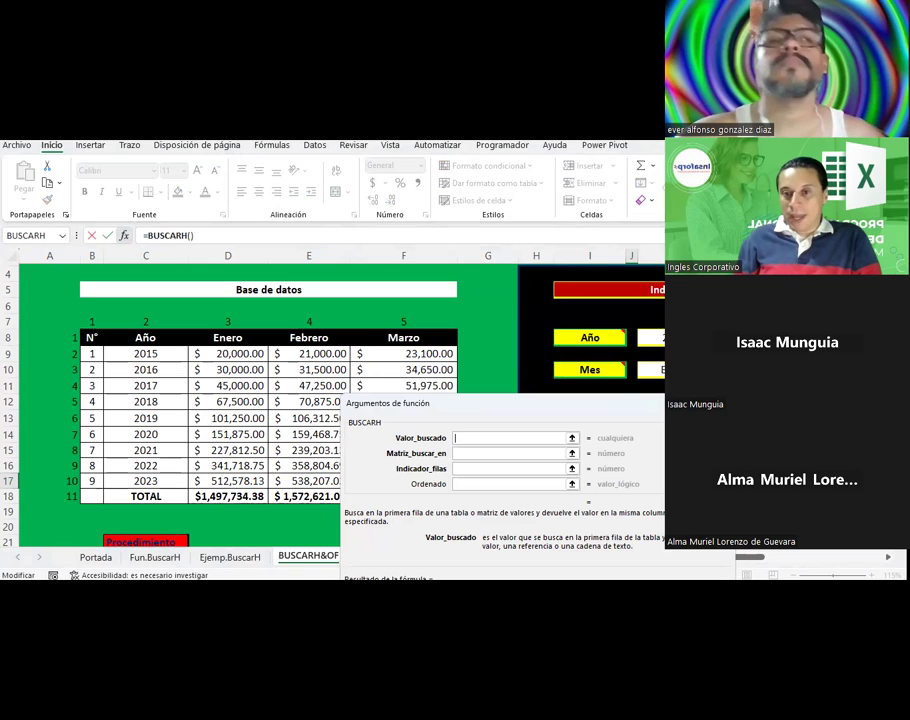
{"action": "key", "text": "Escape"}
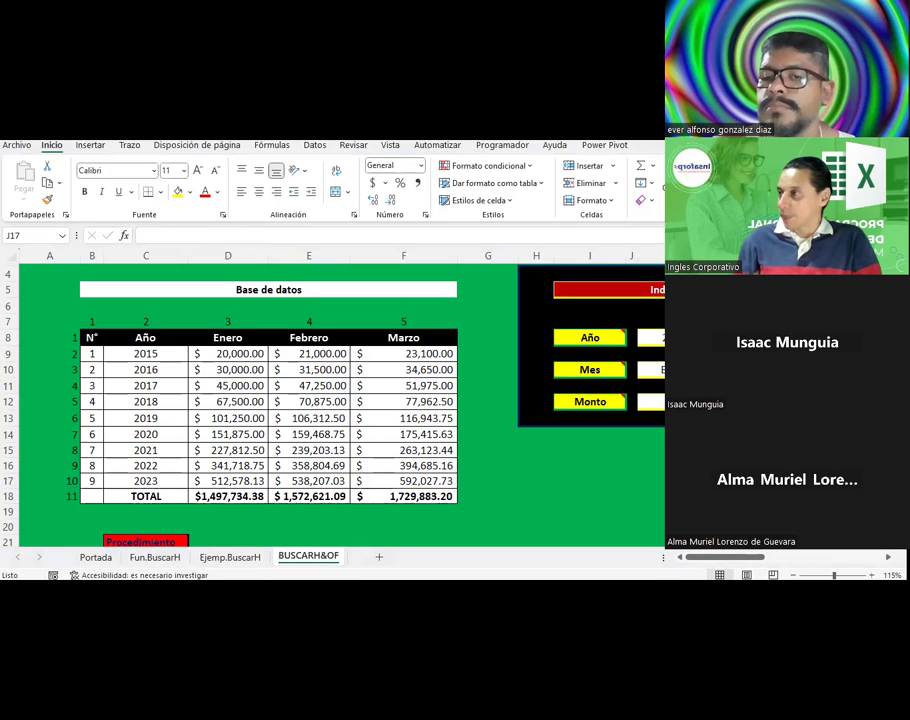
Step: Set the Año in K8 to 2015 from its dropdown list
{"action": "left_click", "coordinate": [631, 481]}
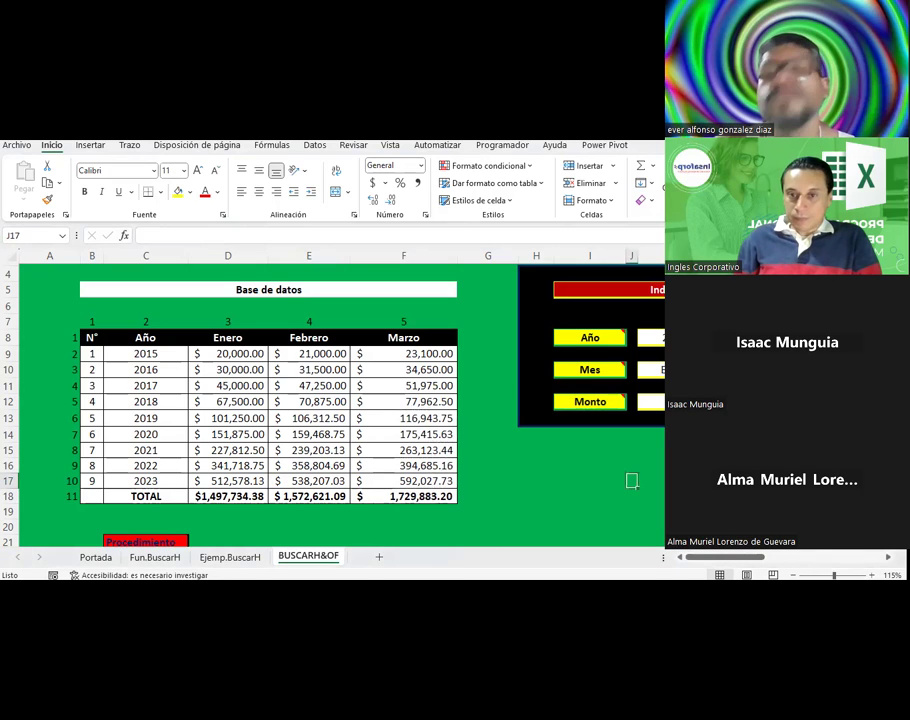
{"action": "left_click", "coordinate": [760, 337]}
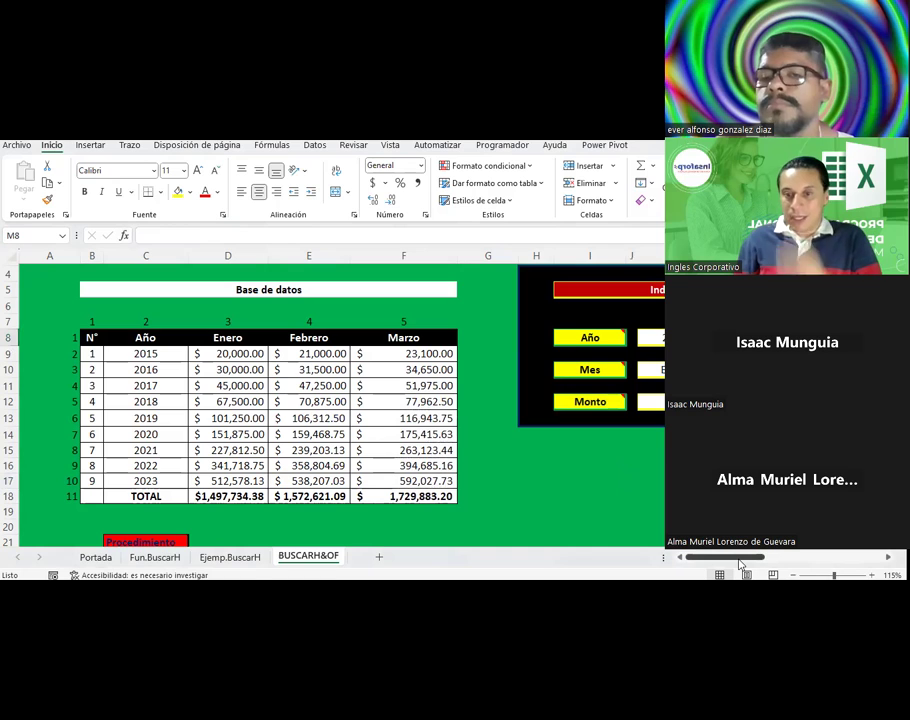
{"action": "mouse_move", "coordinate": [740, 565]}
{"action": "left_mouse_down"}
{"action": "mouse_move", "coordinate": [758, 565]}
{"action": "mouse_move", "coordinate": [734, 565]}
{"action": "left_mouse_up"}
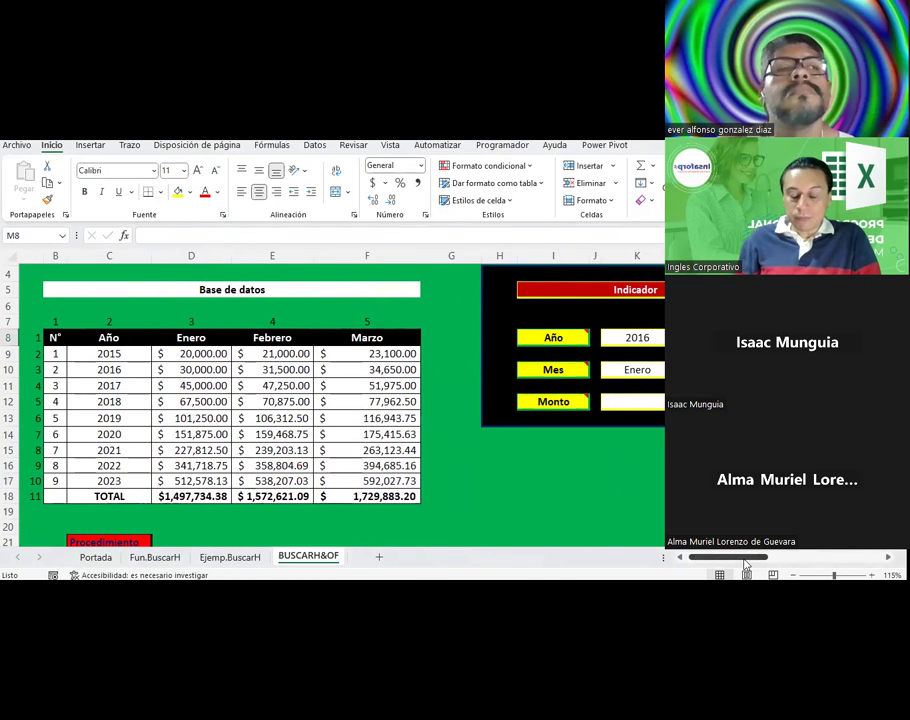
{"action": "left_click", "coordinate": [625, 339]}
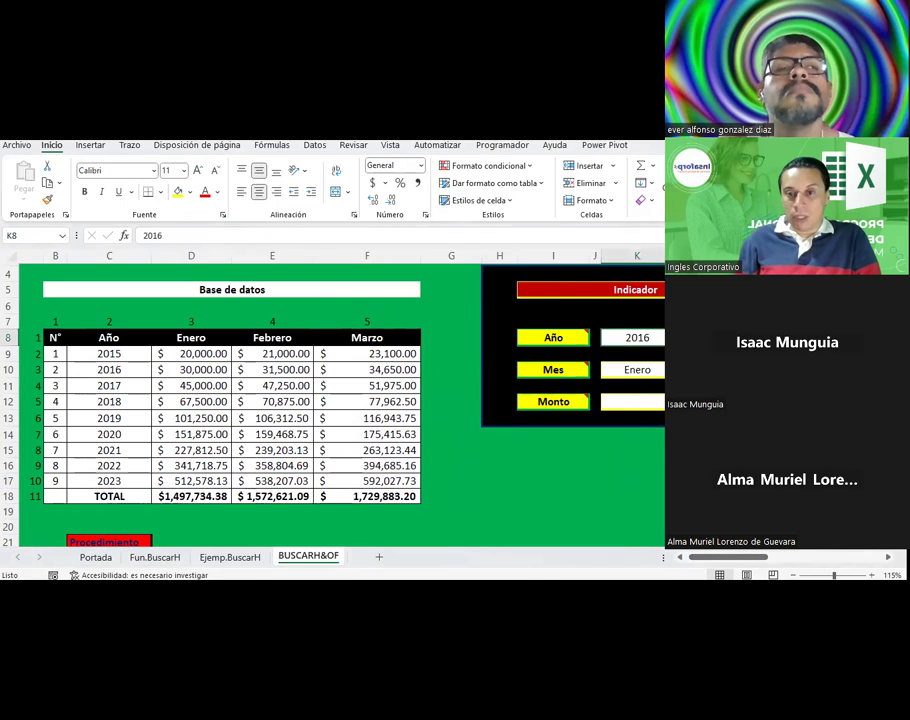
{"action": "left_click", "coordinate": [660, 340]}
{"action": "left_click", "coordinate": [648, 353]}
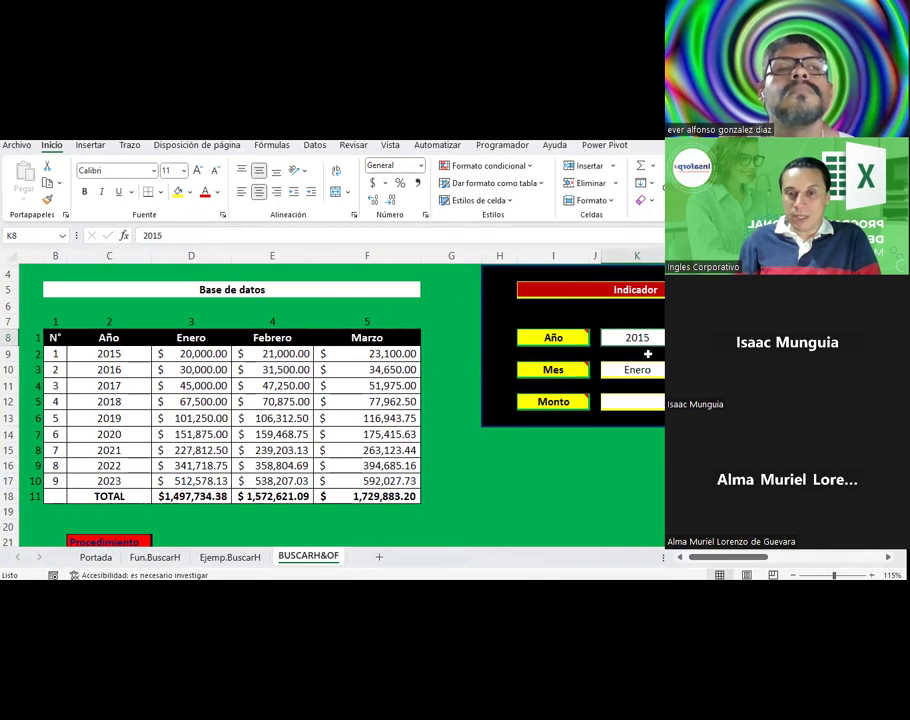
Step: Inspect the =+A8+1 row-number formulas in A9:A17
{"action": "mouse_move", "coordinate": [32, 357]}
{"action": "left_mouse_down"}
{"action": "mouse_move", "coordinate": [38, 491]}
{"action": "mouse_move", "coordinate": [36, 482]}
{"action": "left_mouse_up"}
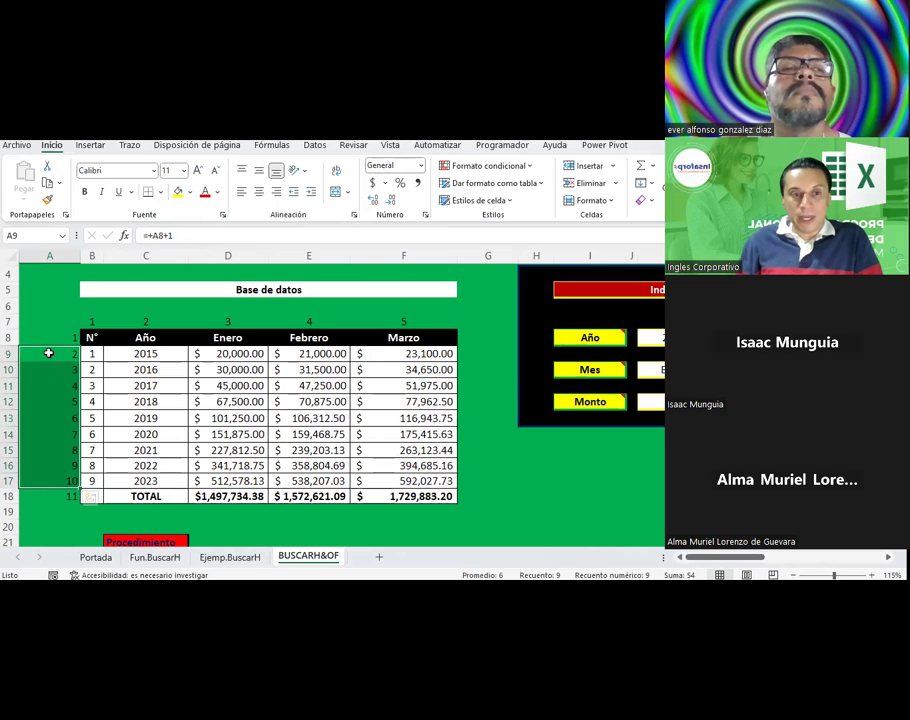
{"action": "left_click", "coordinate": [48, 353]}
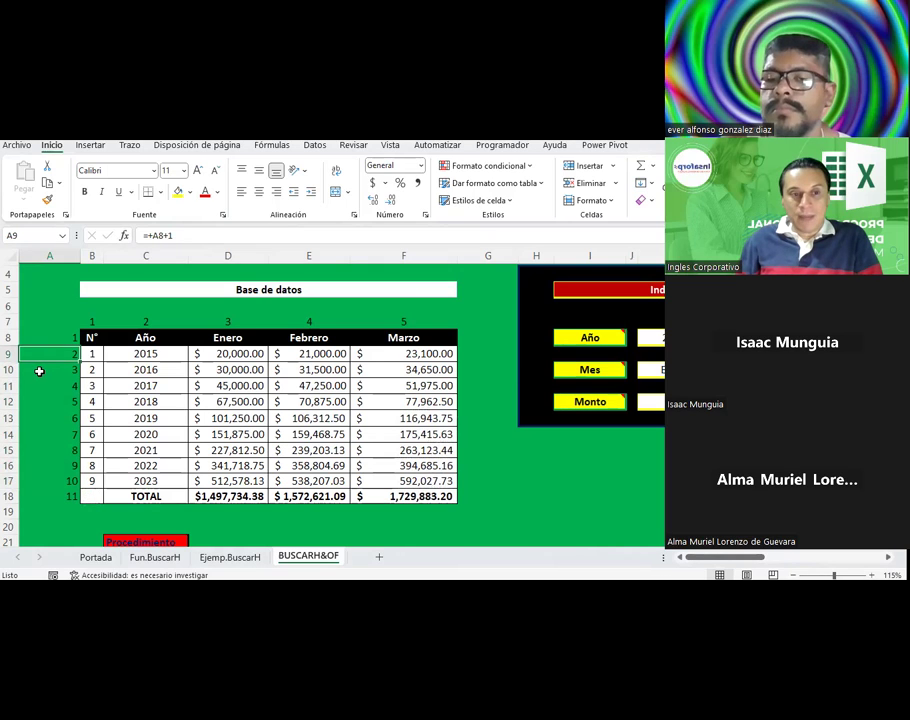
{"action": "left_click", "coordinate": [39, 370]}
{"action": "left_click", "coordinate": [38, 389]}
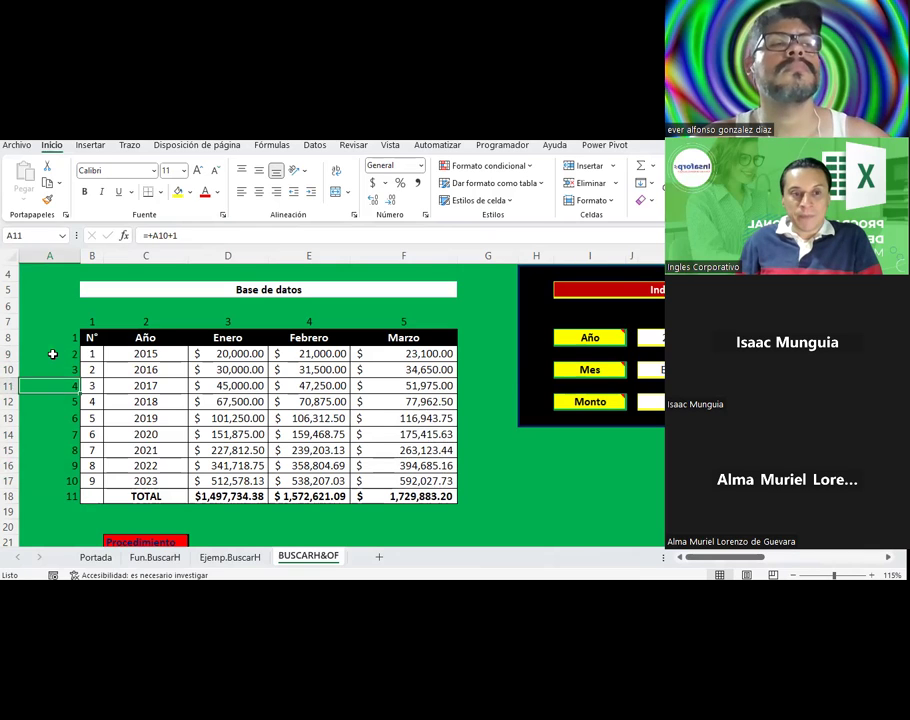
{"action": "left_click", "coordinate": [52, 354]}
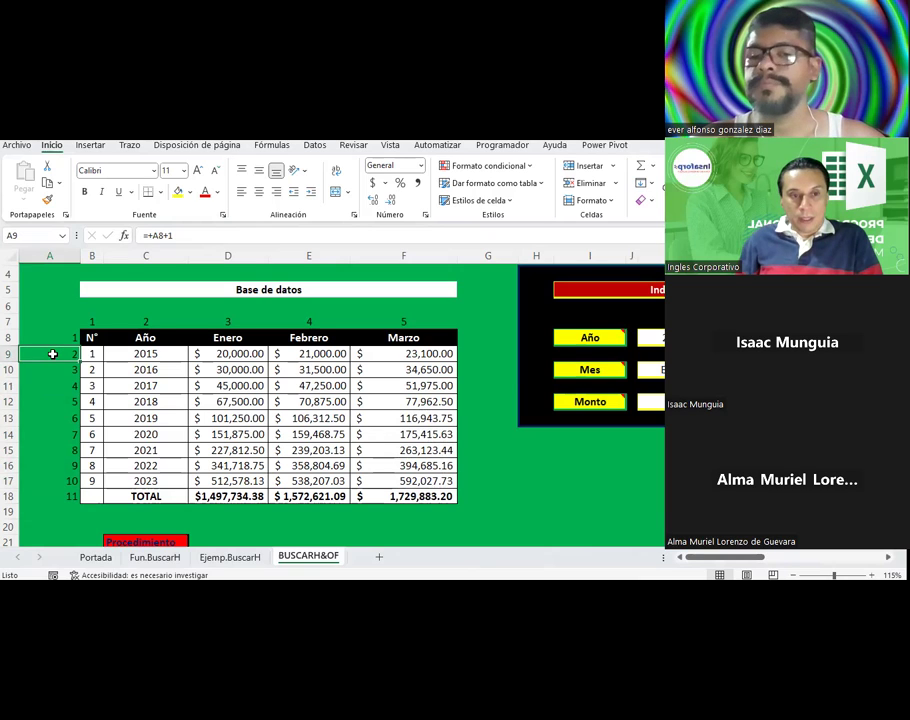
{"action": "left_click_drag", "start_coordinate": [52, 354], "coordinate": [53, 481]}
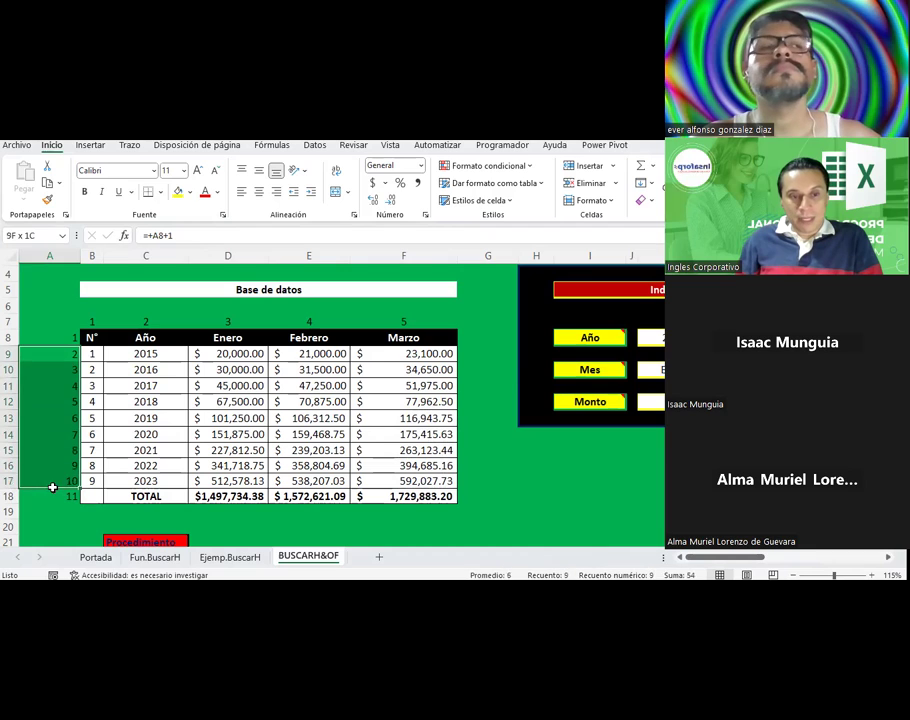
{"action": "left_click", "coordinate": [770, 337]}
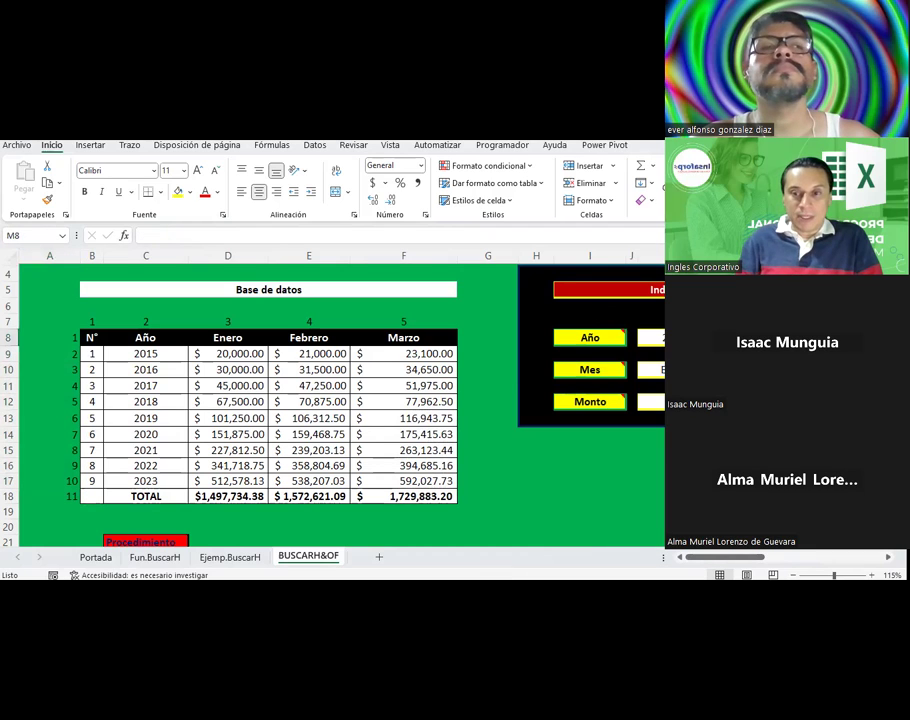
{"action": "type", "text": "=si("}
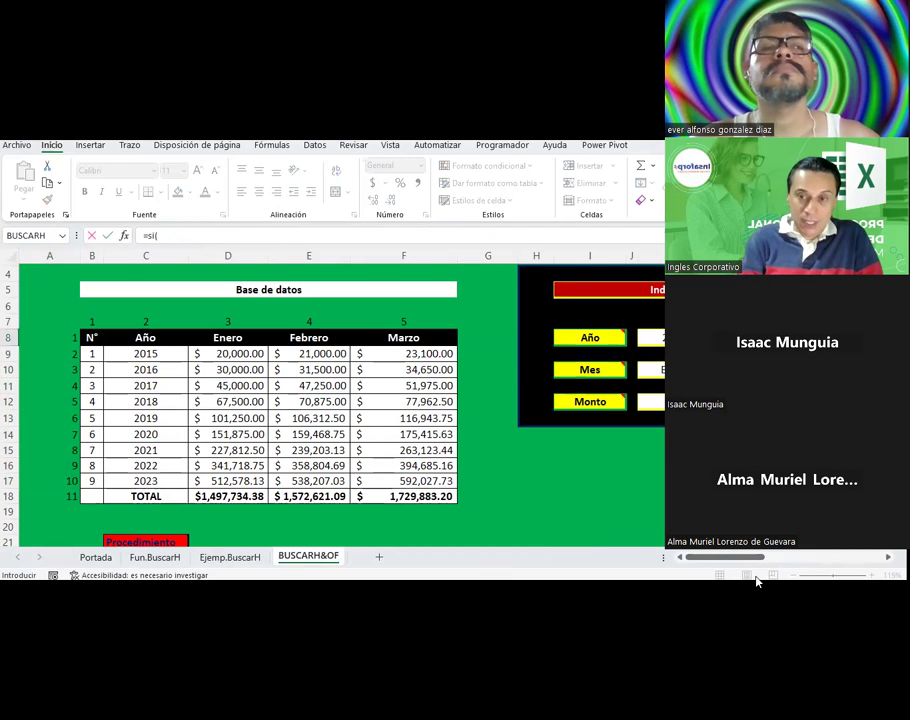
{"action": "left_click", "coordinate": [650, 337]}
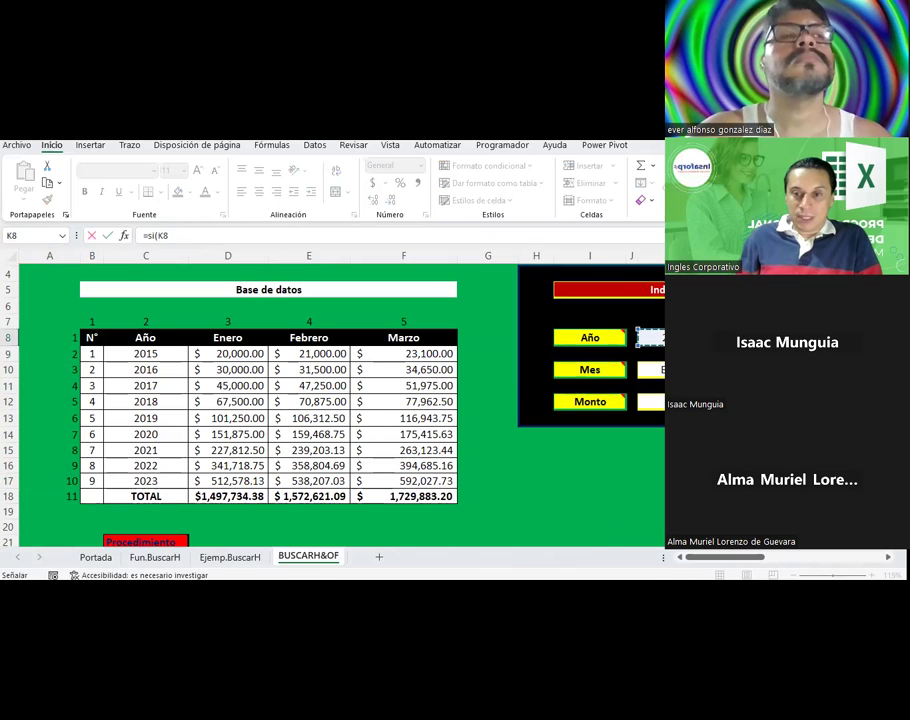
{"action": "type", "text": "="}
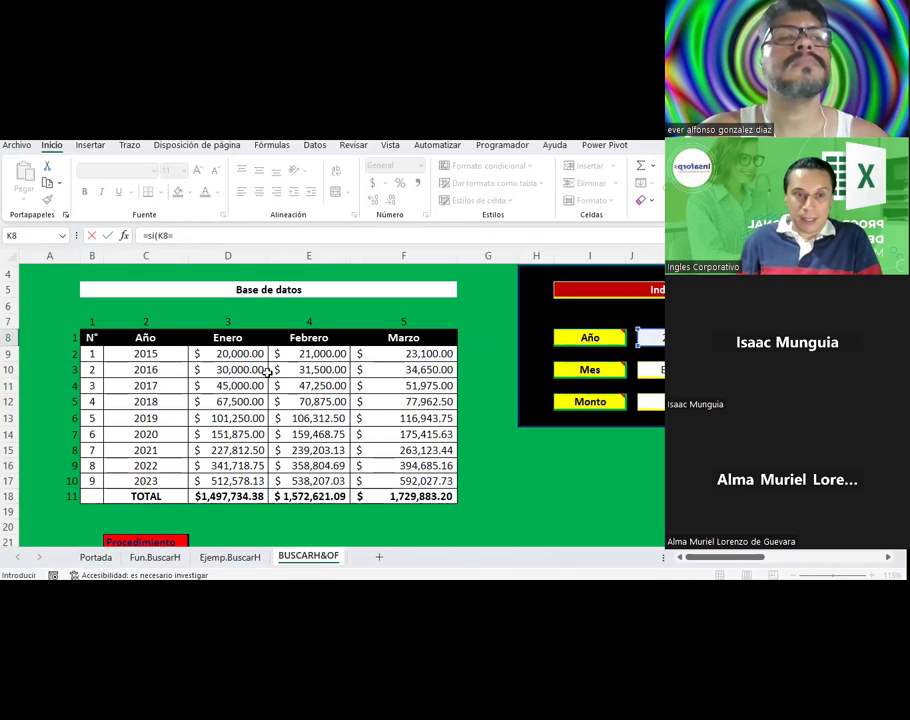
{"action": "left_click", "coordinate": [170, 354]}
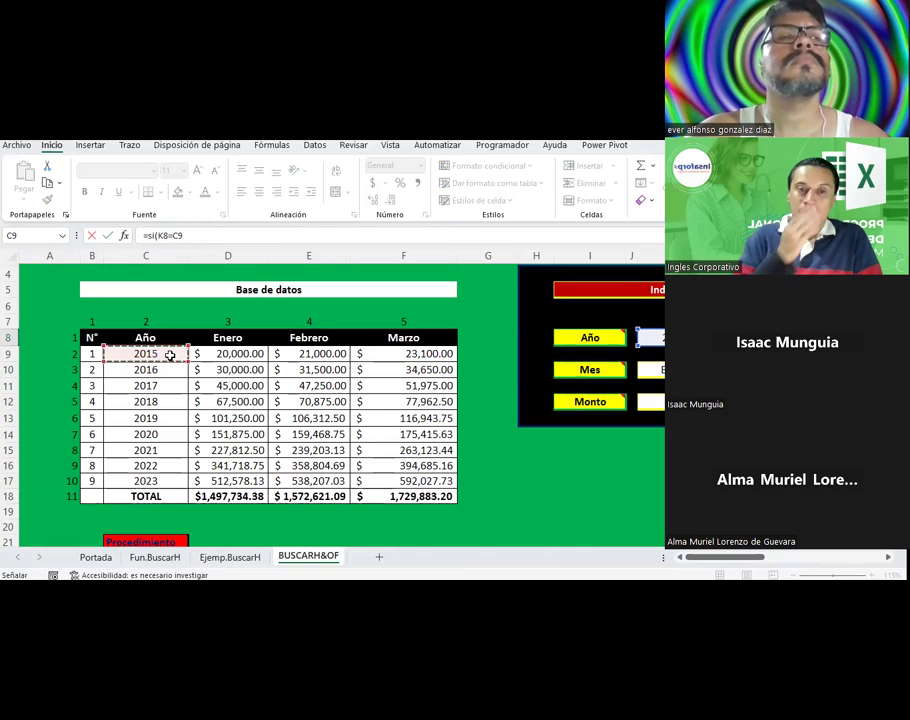
{"action": "type", "text": ";"}
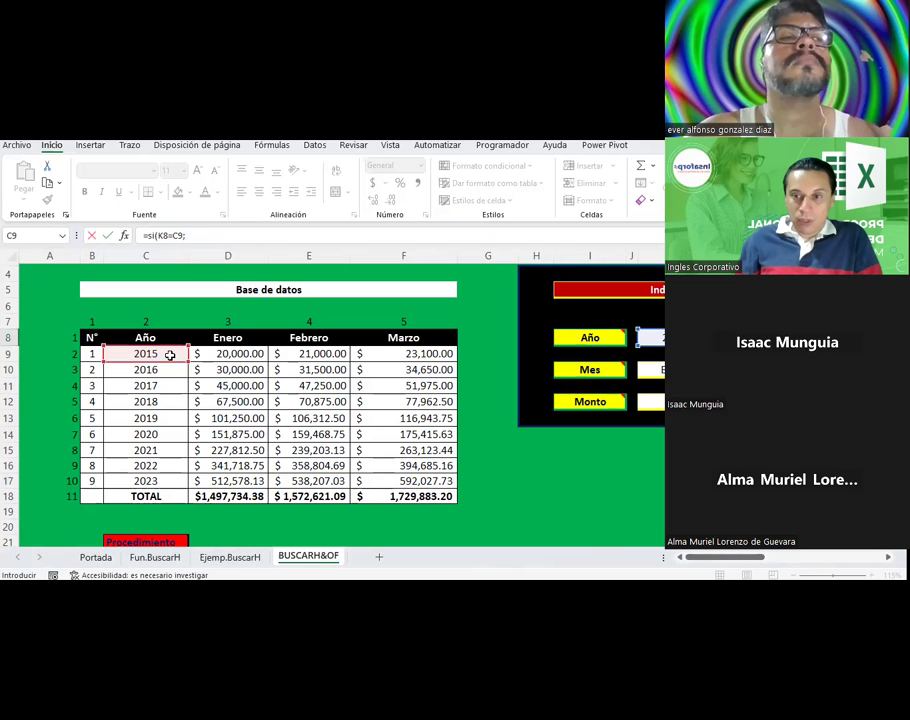
{"action": "type", "text": "2"}
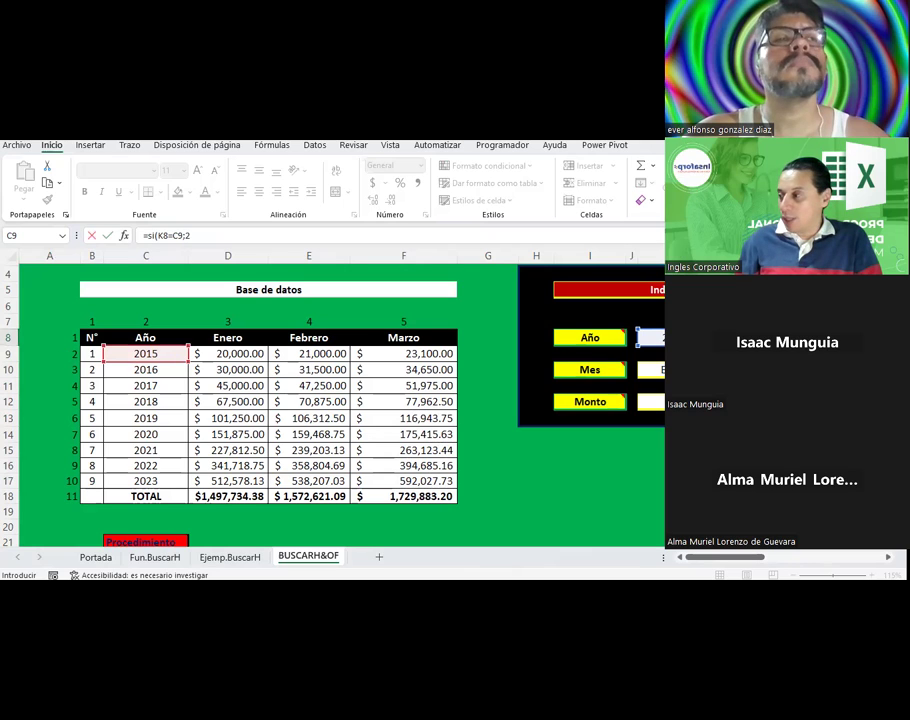
{"action": "key", "text": "Escape"}
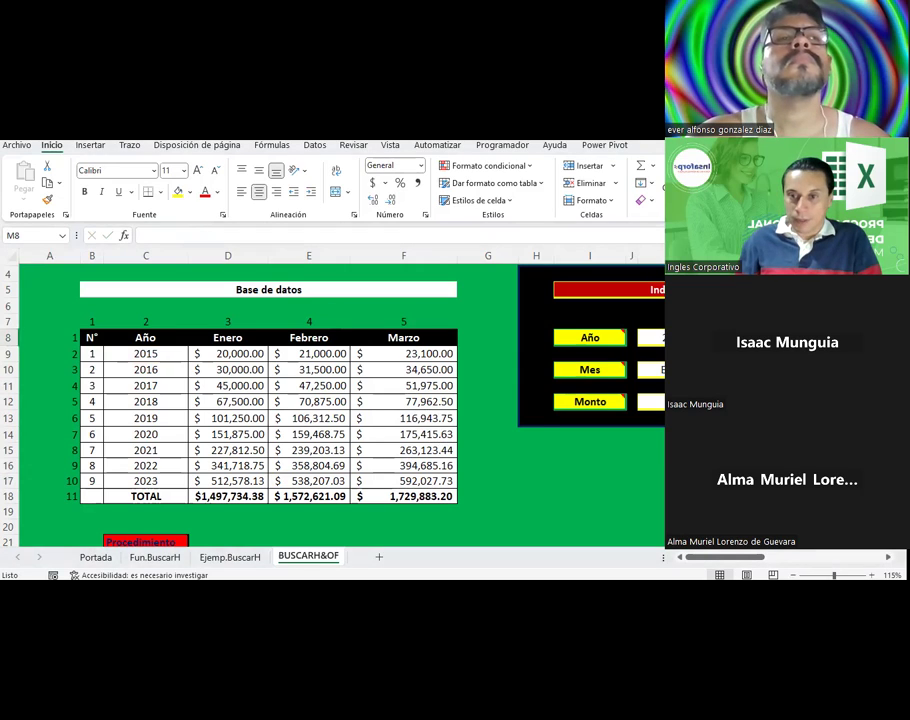
Step: Discard a test =C9 entry and begin =si(K8=C9;2;si( in M8
{"action": "type", "text": "="}
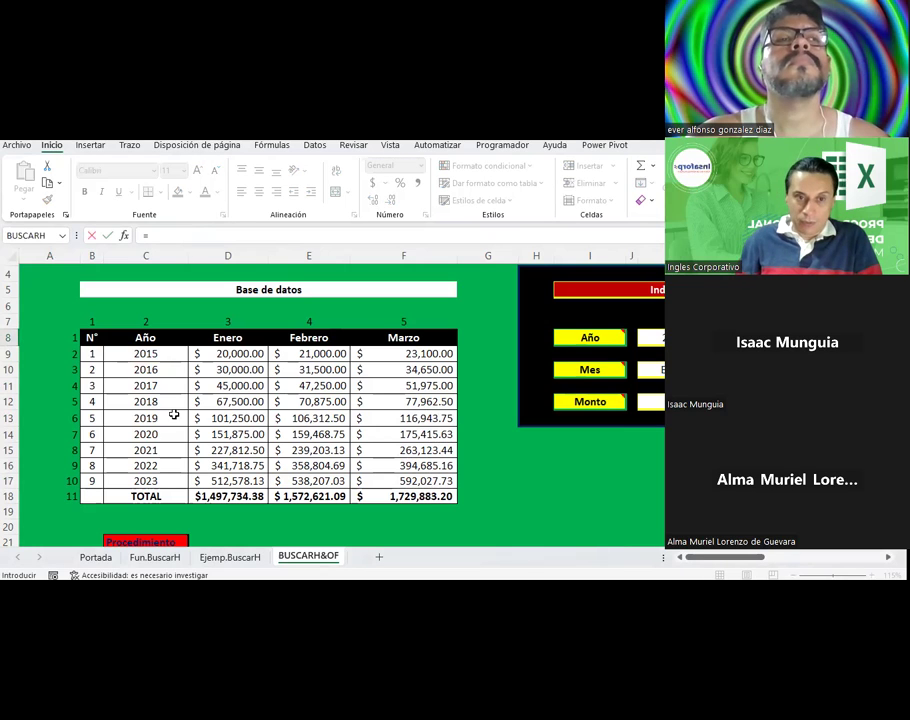
{"action": "left_click", "coordinate": [155, 354]}
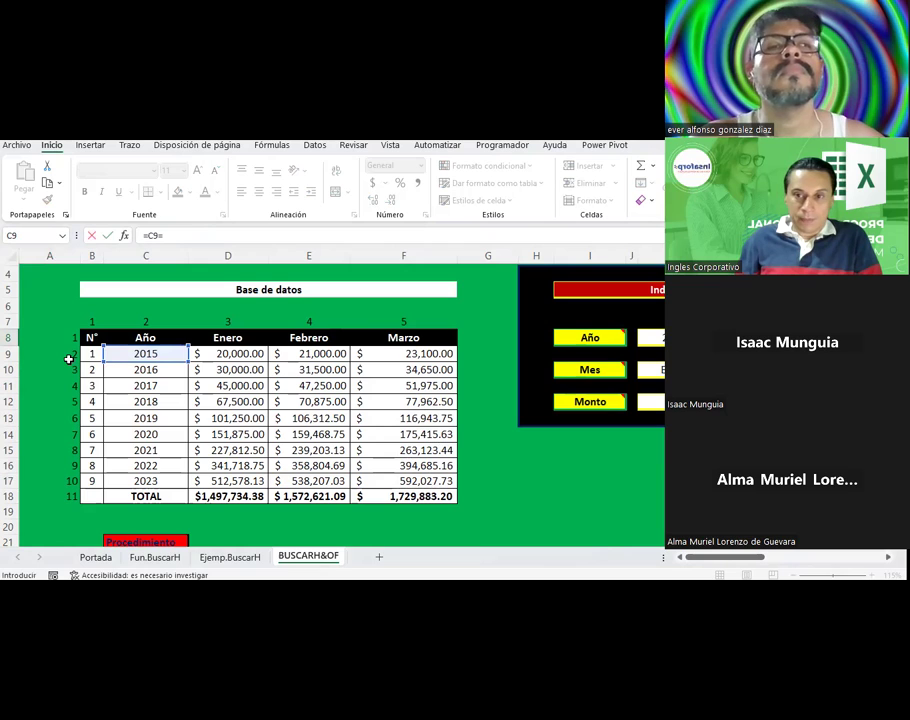
{"action": "key", "text": "Escape"}
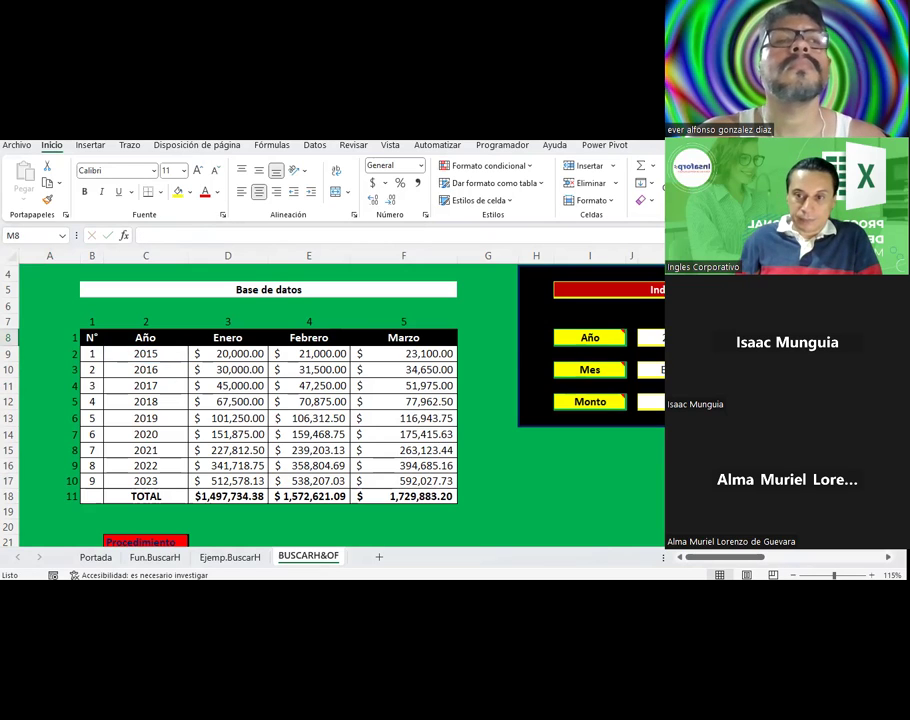
{"action": "type", "text": "S"}
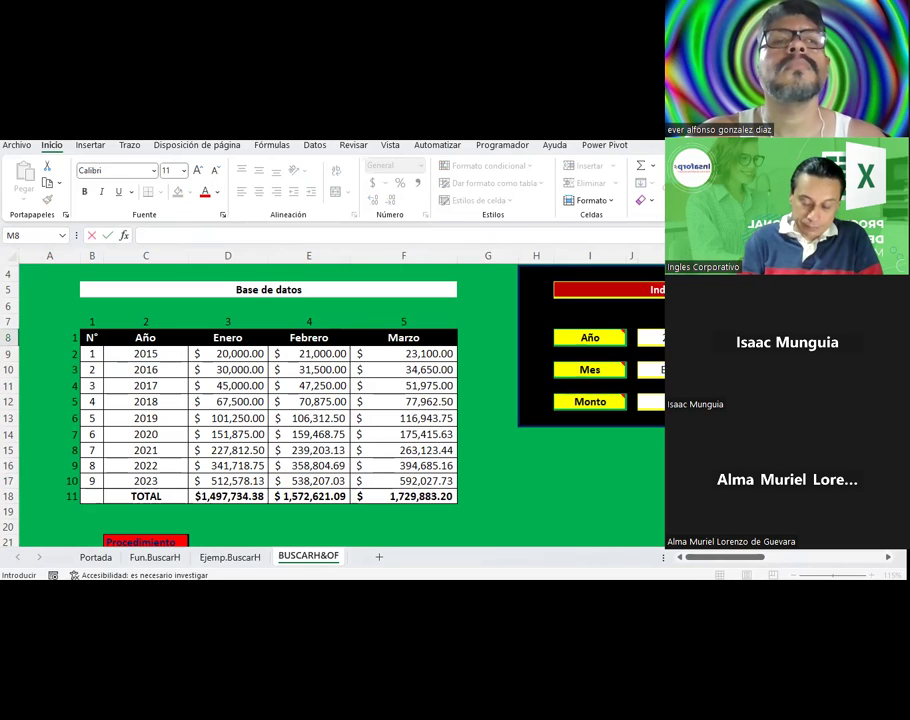
{"action": "type", "text": "=si"}
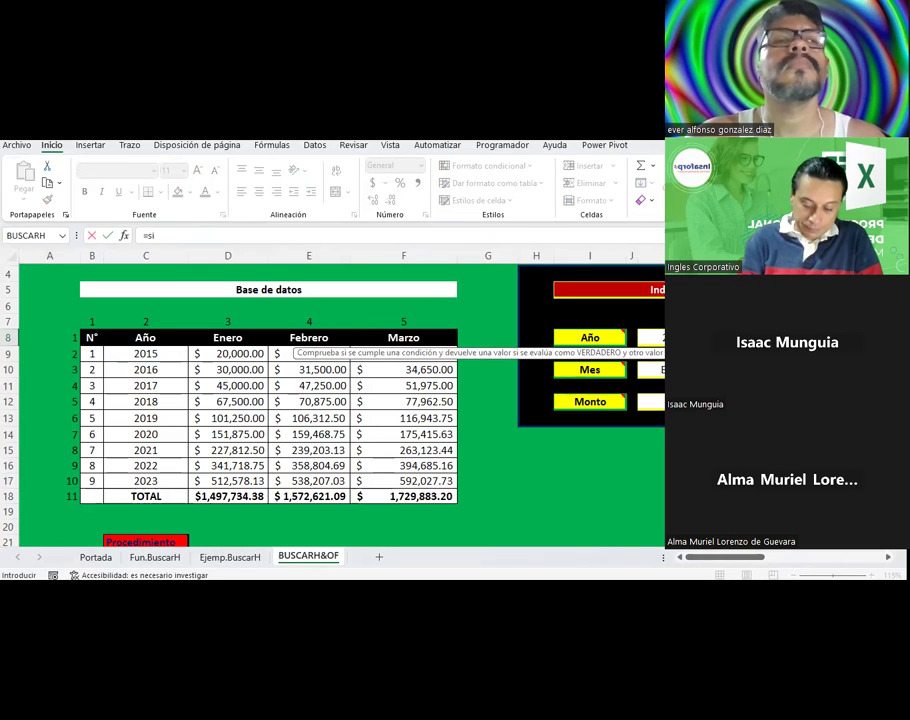
{"action": "type", "text": "("}
{"action": "left_click", "coordinate": [650, 337]}
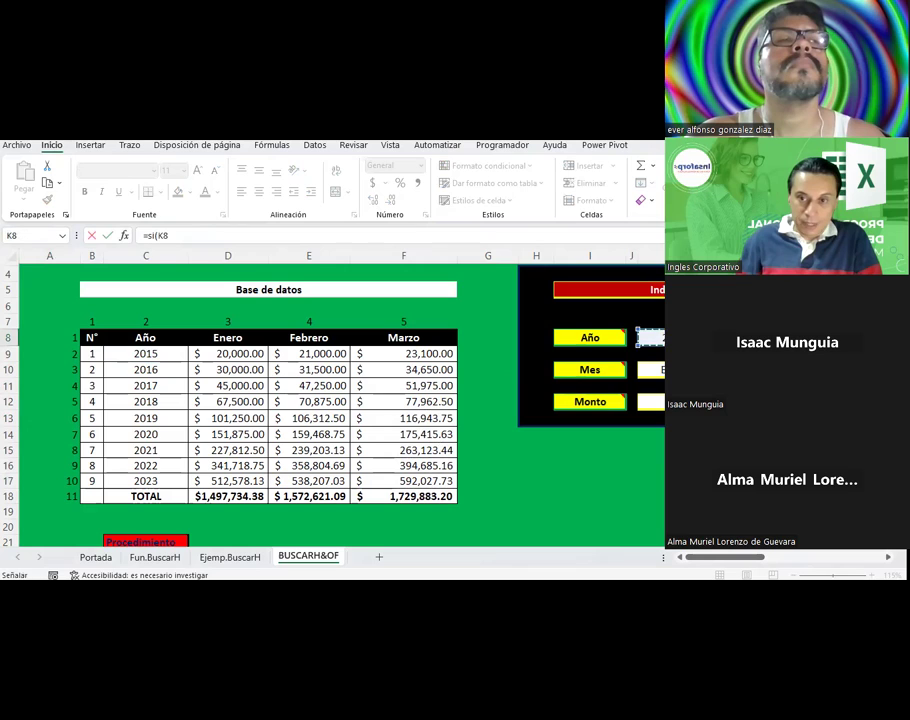
{"action": "type", "text": "="}
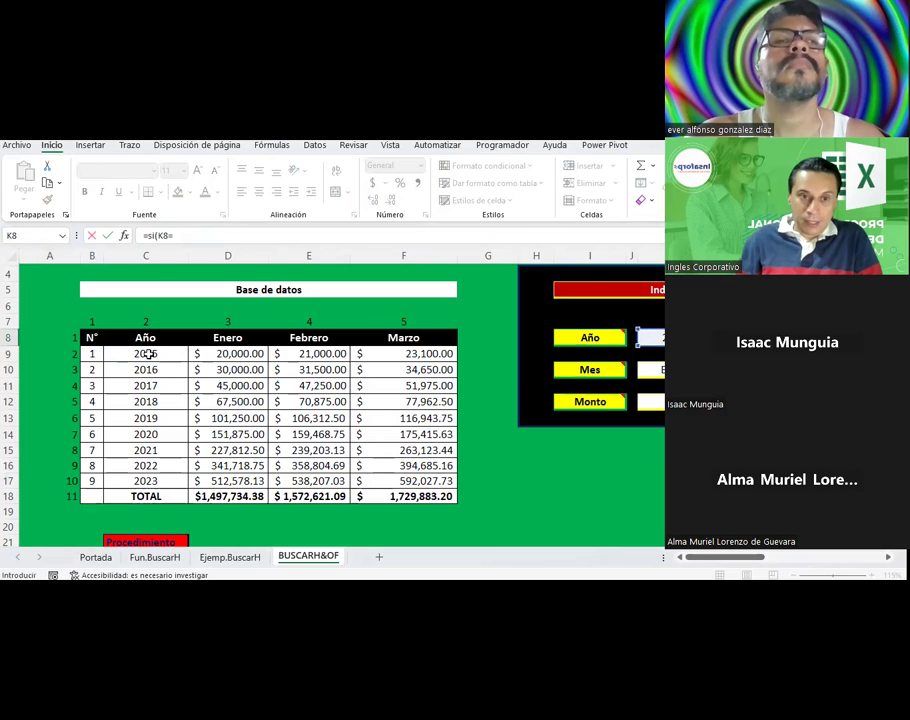
{"action": "left_click", "coordinate": [148, 353]}
{"action": "type", "text": ";2"}
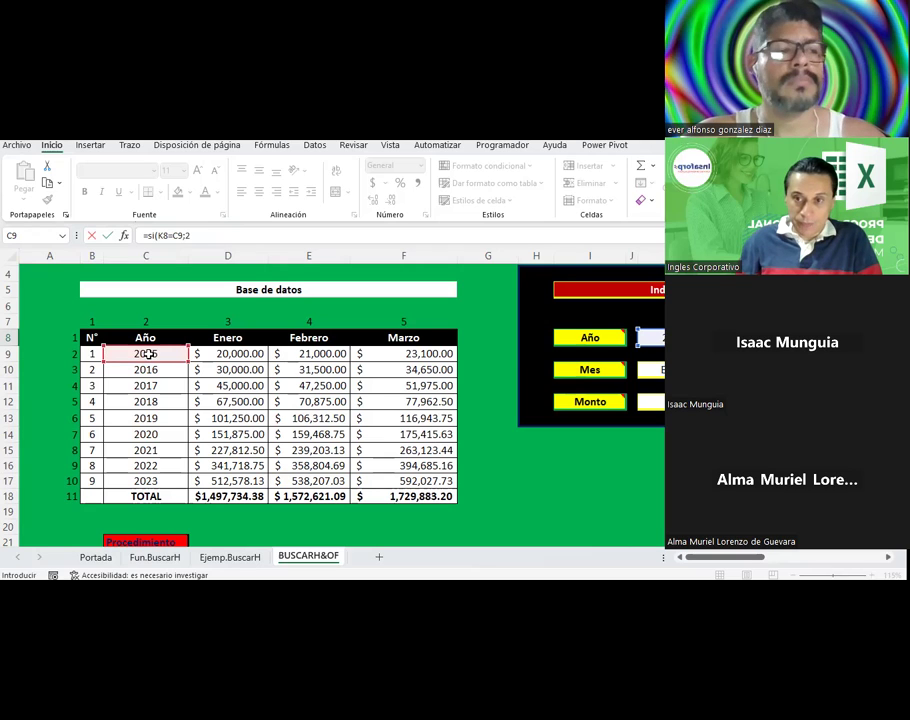
{"action": "type", "text": ";si("}
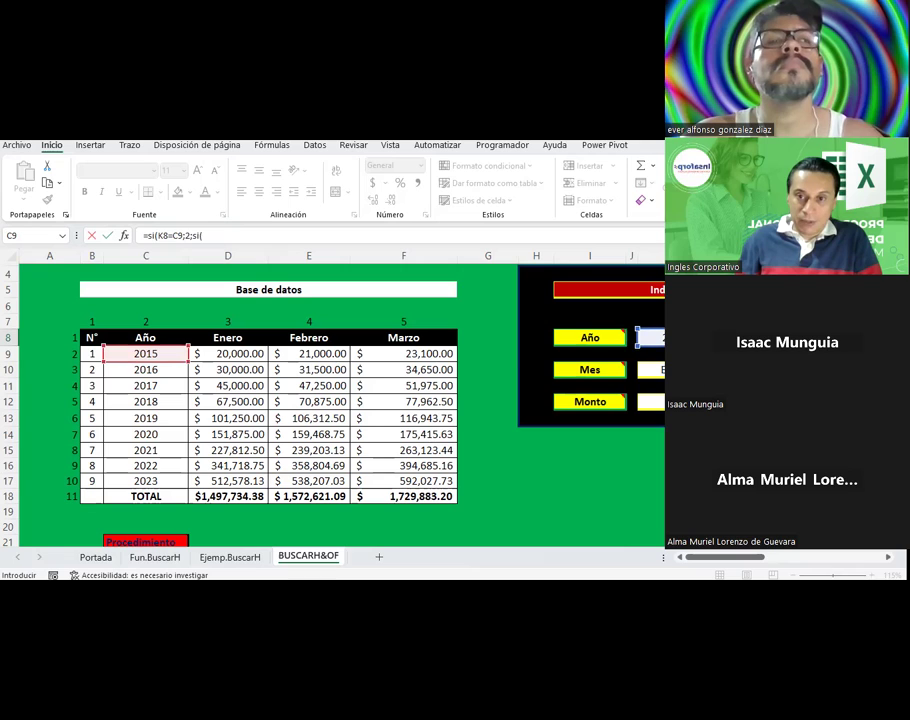
Step: Add the K8=C10, K8=C11 (returns 4) and K8=C12 (returns 5) conditions, fixing separators
{"action": "left_click", "coordinate": [640, 337]}
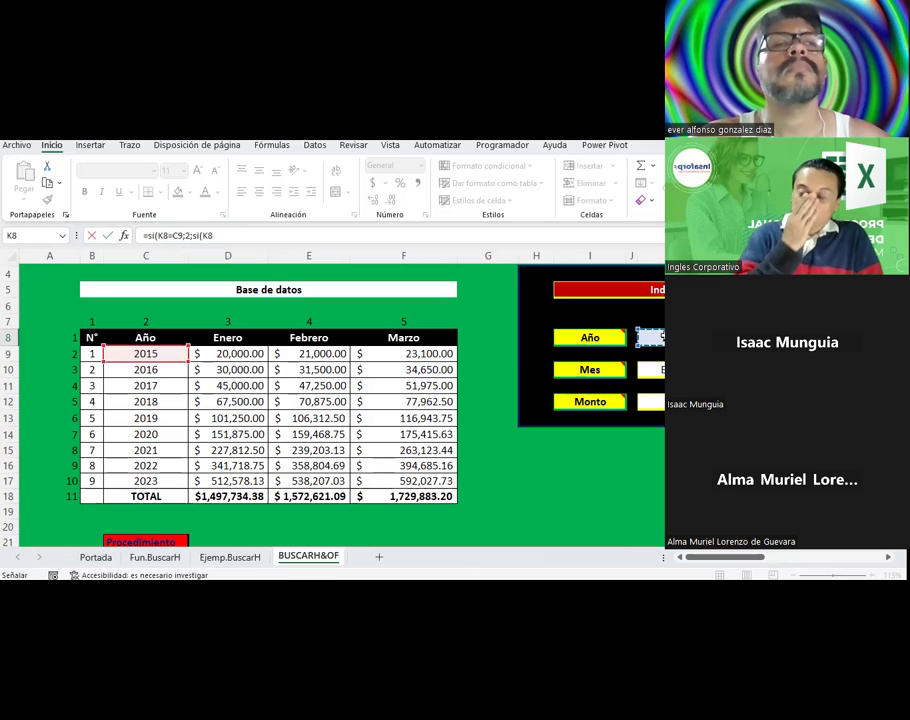
{"action": "type", "text": "="}
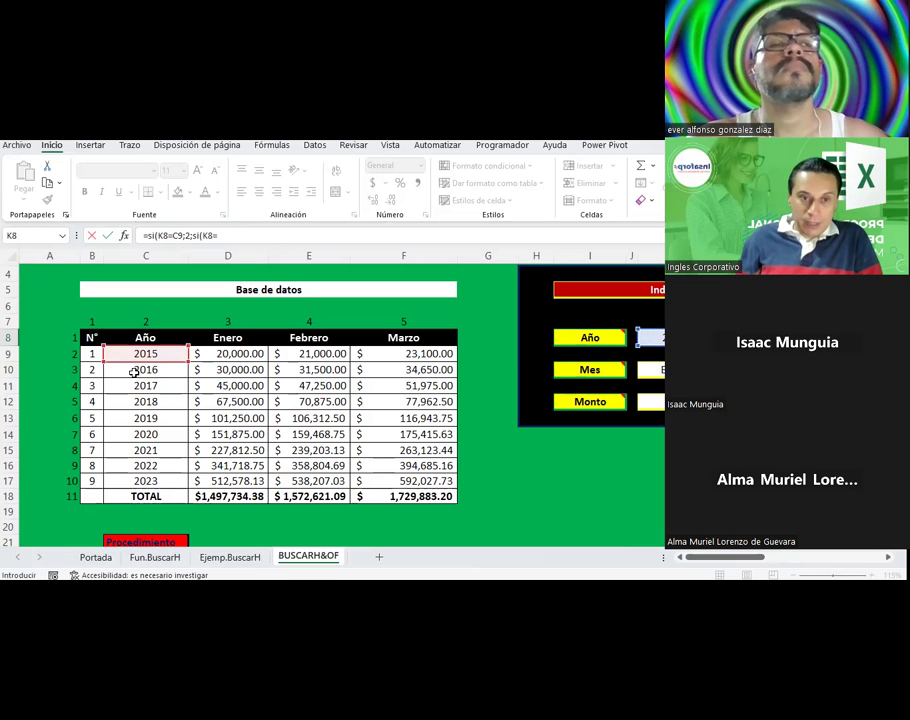
{"action": "left_click", "coordinate": [134, 370]}
{"action": "type", "text": ";3"}
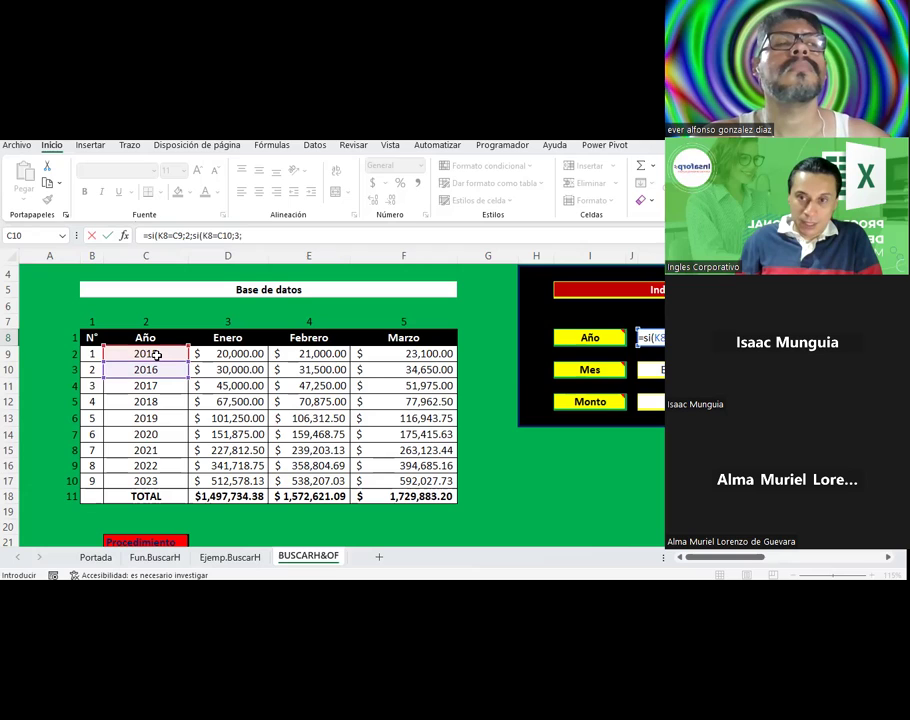
{"action": "type", "text": "k8="}
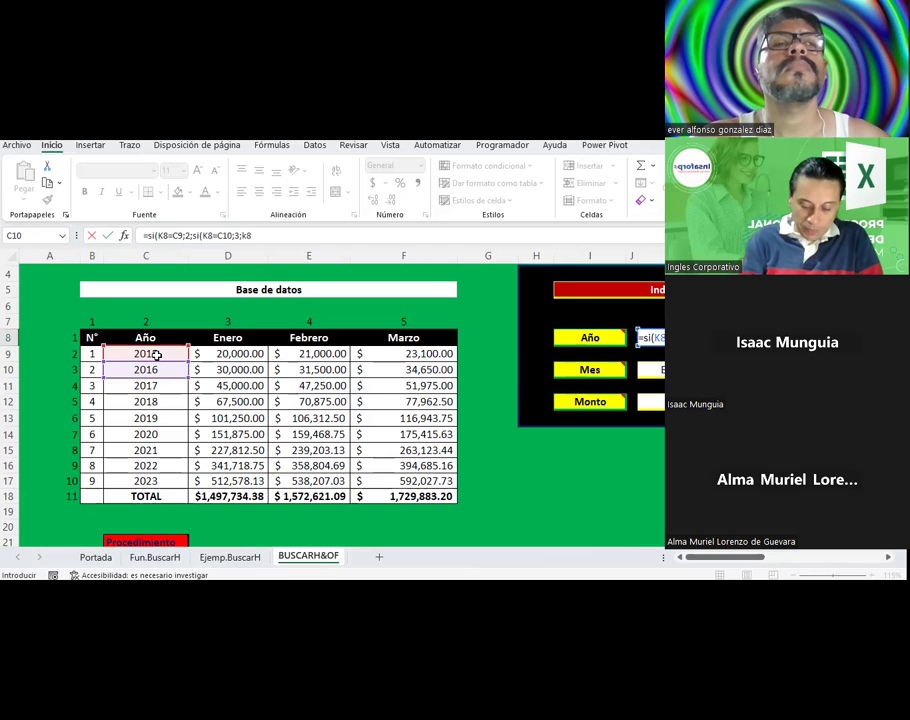
{"action": "left_click", "coordinate": [148, 384]}
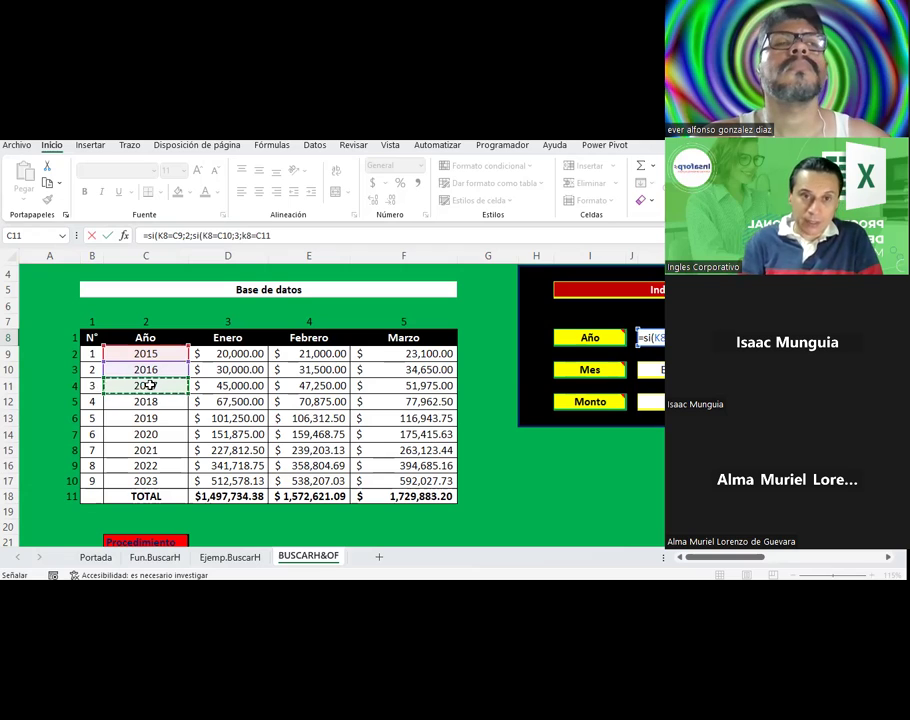
{"action": "type", "text": ";"}
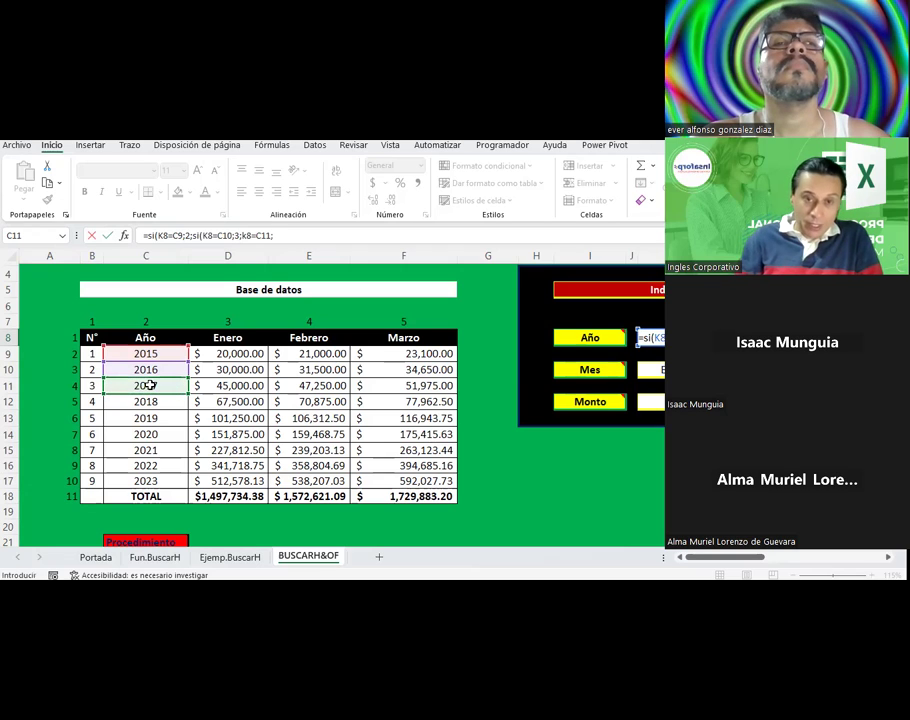
{"action": "type", "text": "4;si(k8="}
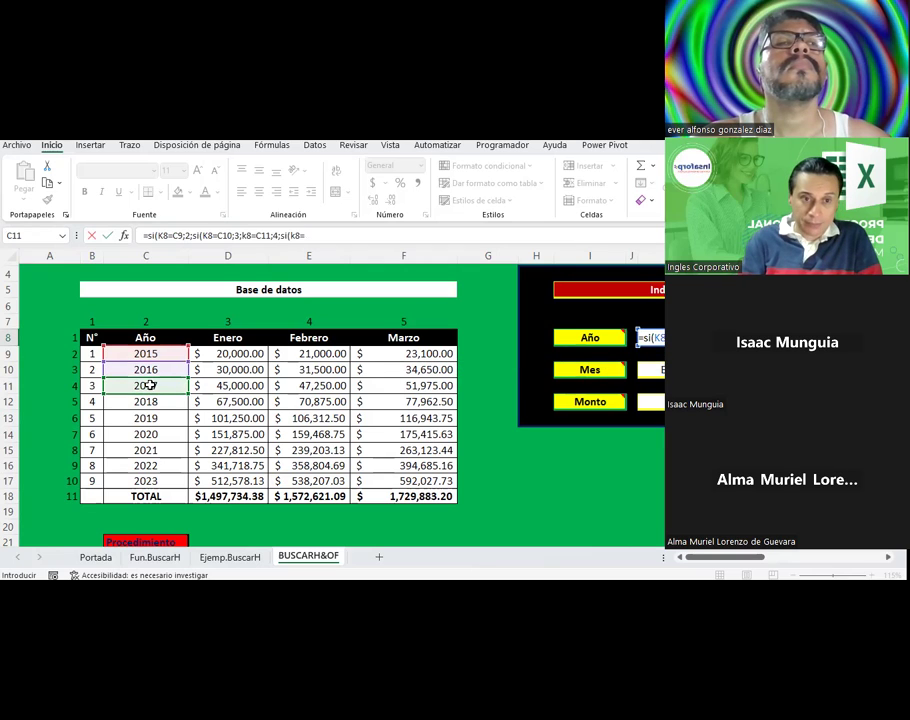
{"action": "type", "text": "c12;4"}
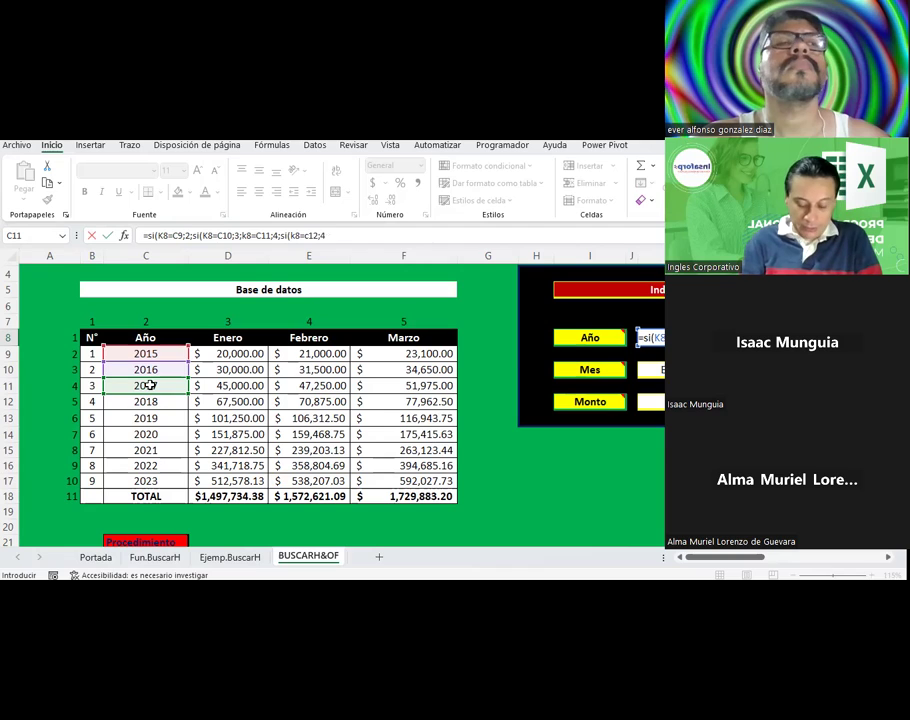
{"action": "key", "text": "BackSpace"}
{"action": "type", "text": "5;"}
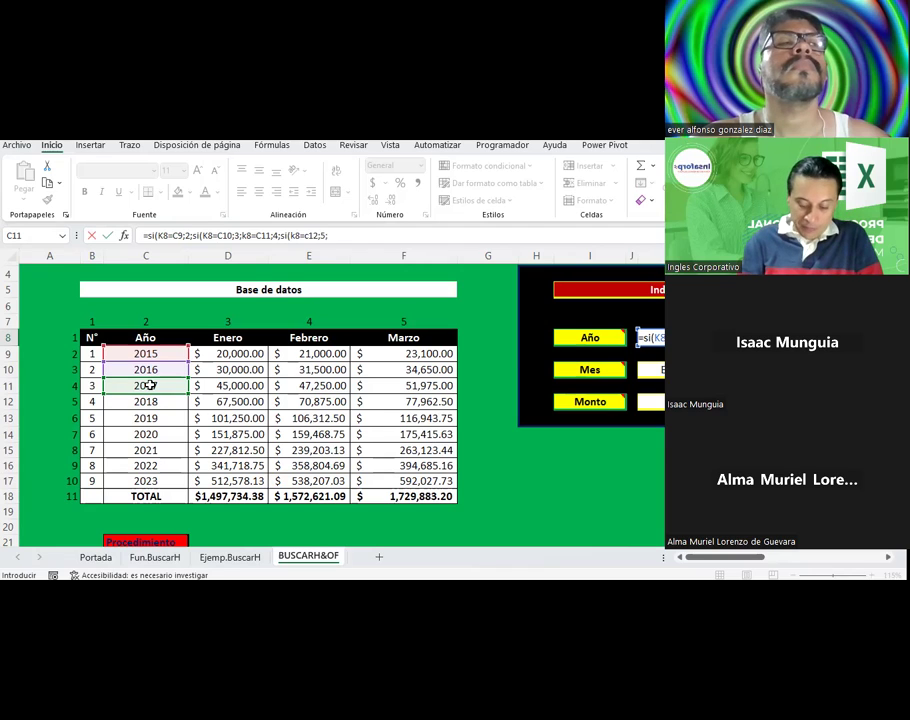
{"action": "key", "text": "BackSpace"}
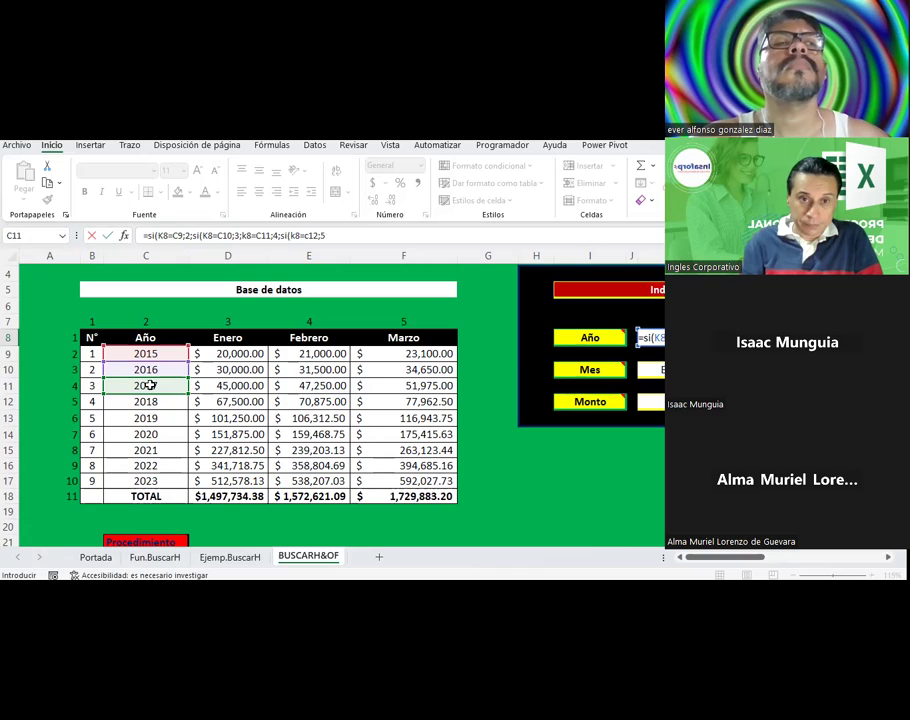
{"action": "left_click", "coordinate": [239, 235]}
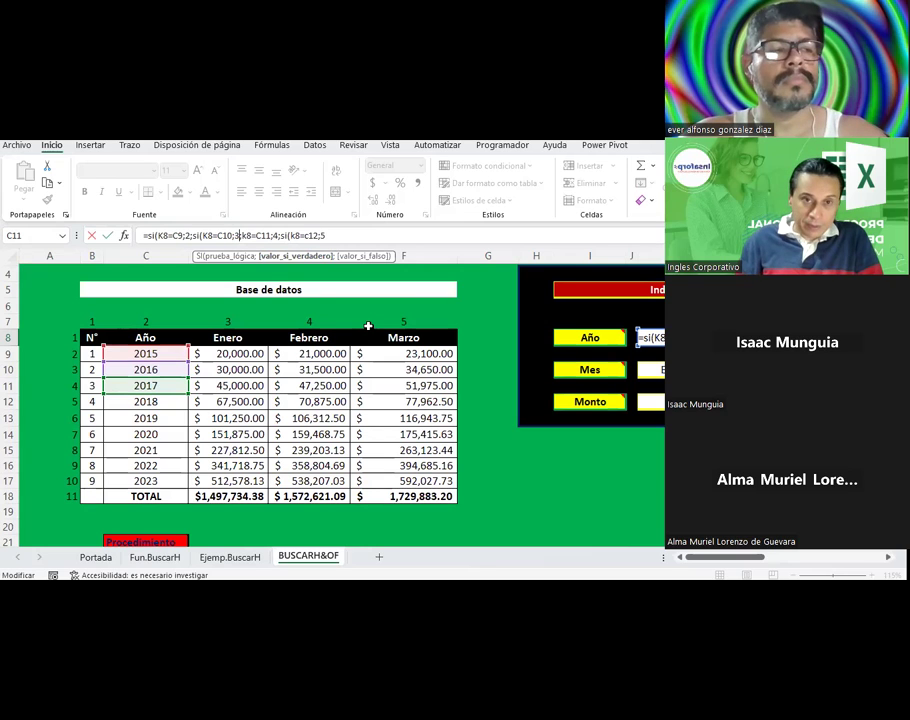
Step: Complete the nested SI through C16 returning 6 to 9 with default 10, fixing the C14 reference
{"action": "type", "text": "si"}
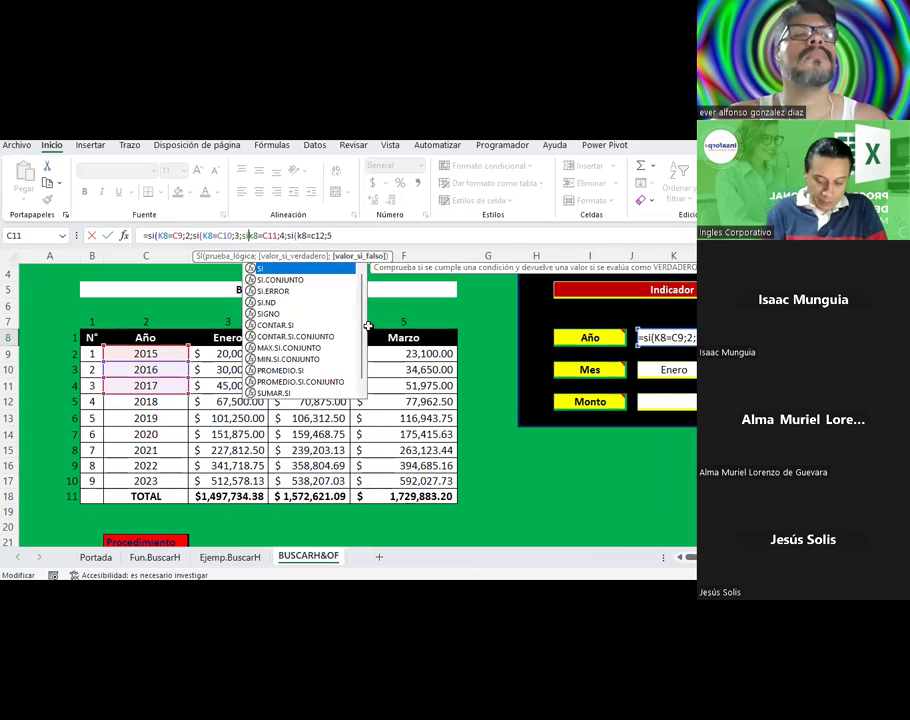
{"action": "type", "text": "(K8=C10"}
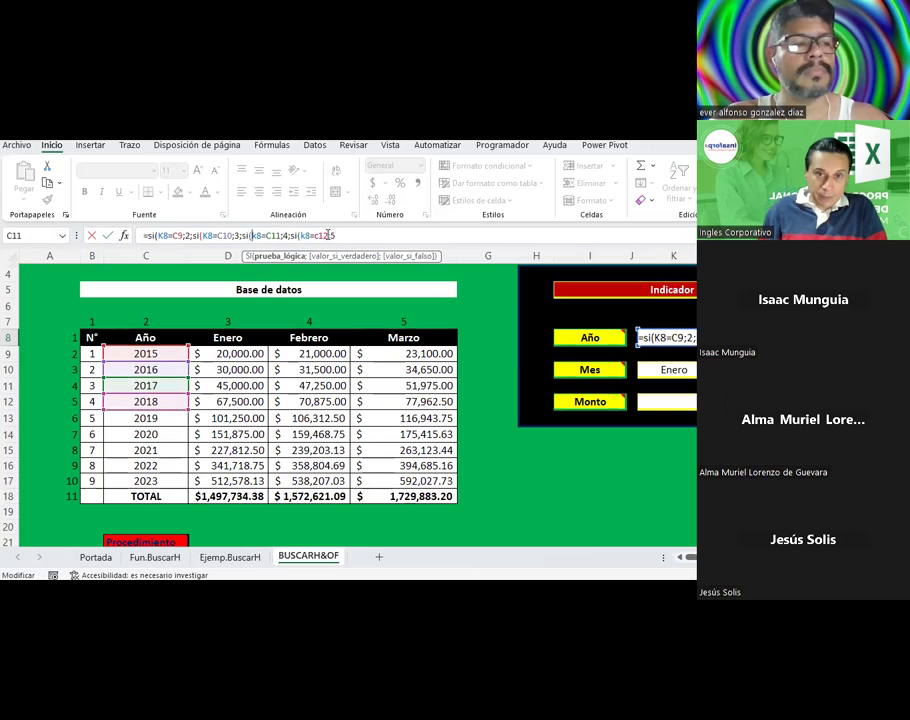
{"action": "type", "text": ";3;si("}
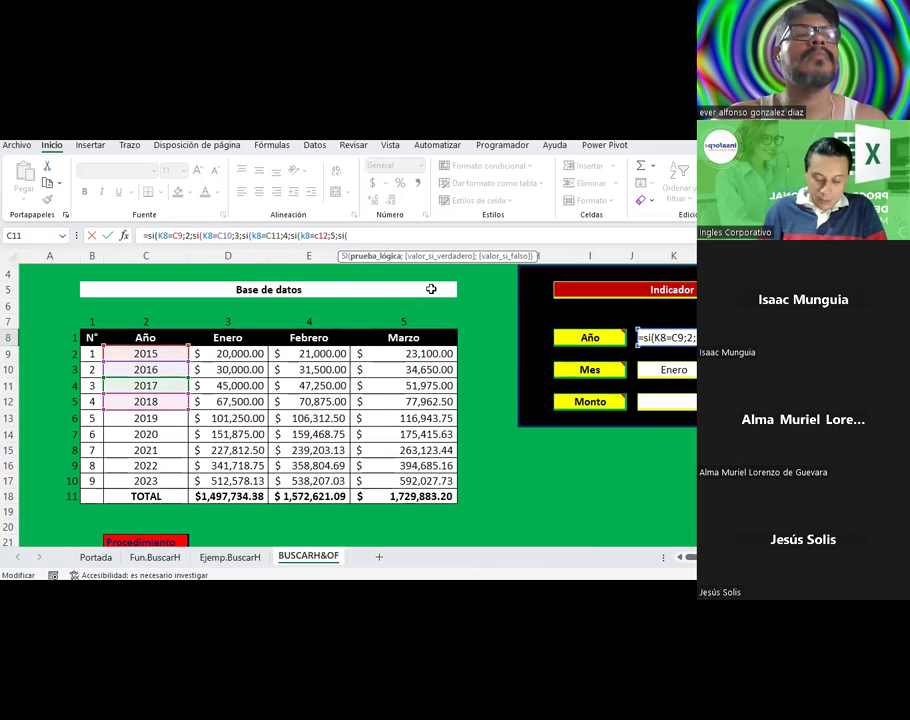
{"action": "type", "text": "k8="}
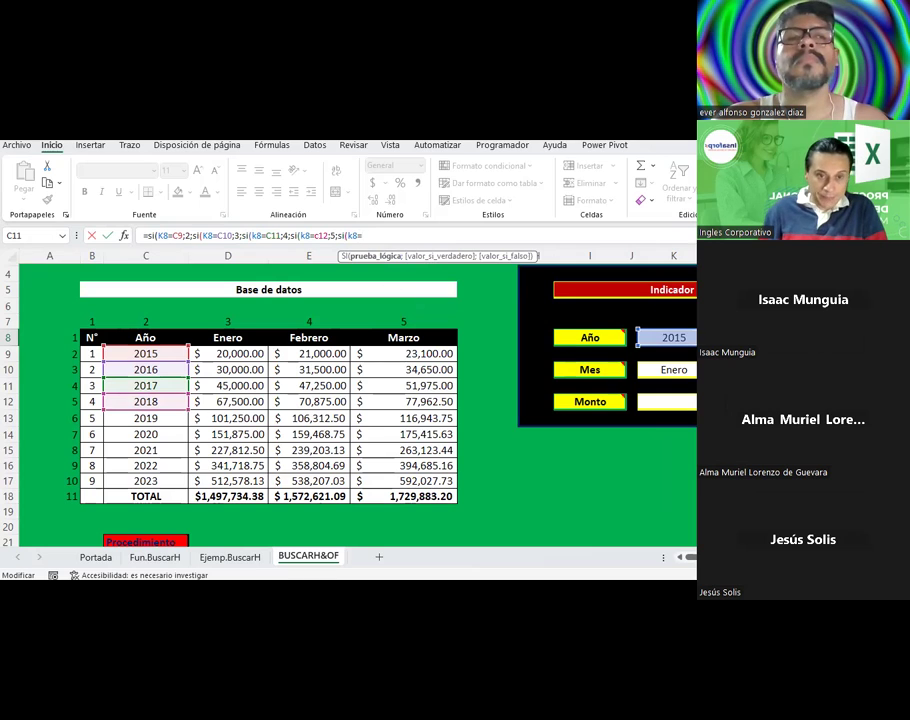
{"action": "left_click", "coordinate": [124, 417]}
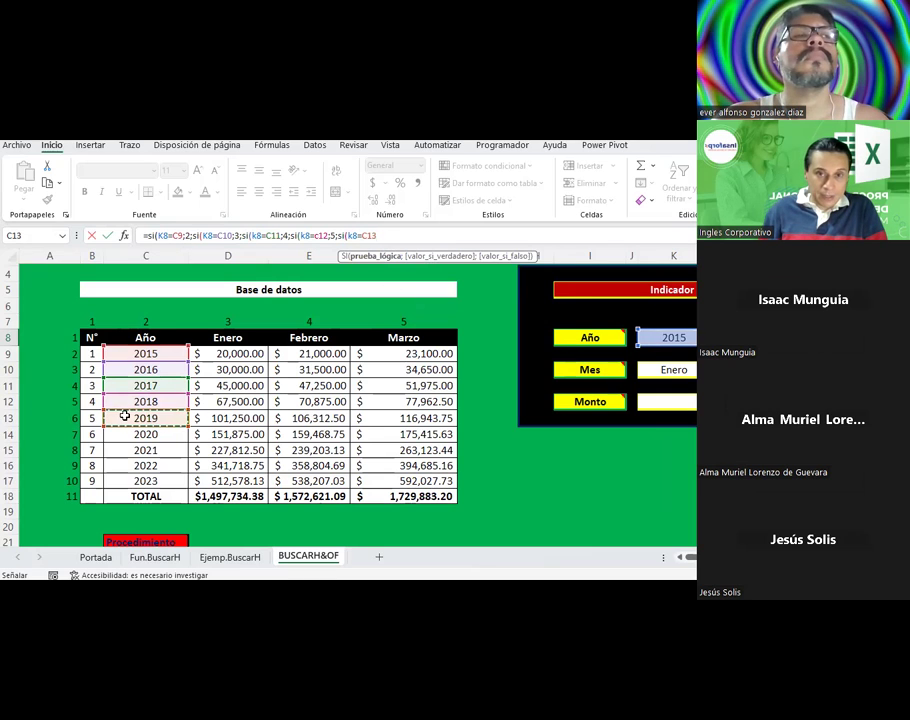
{"action": "type", "text": ";6;"}
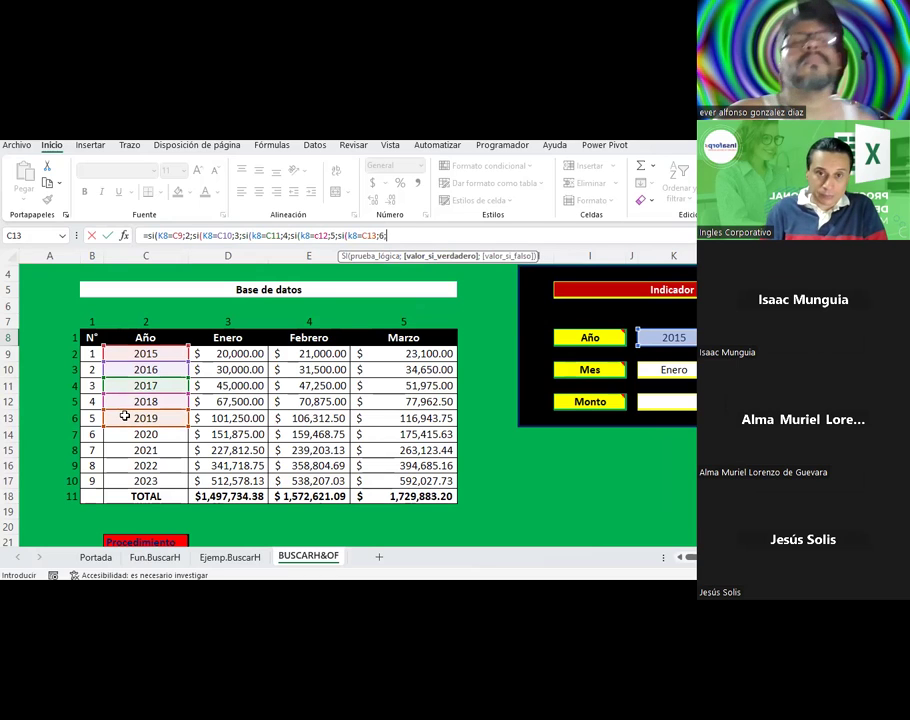
{"action": "type", "text": "si("}
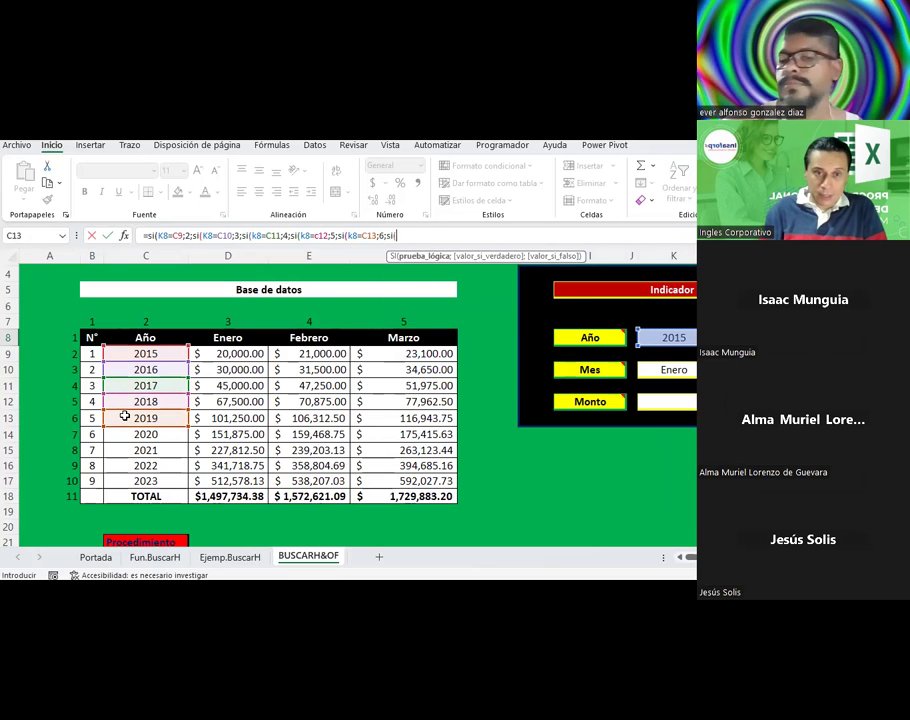
{"action": "type", "text": "k8="}
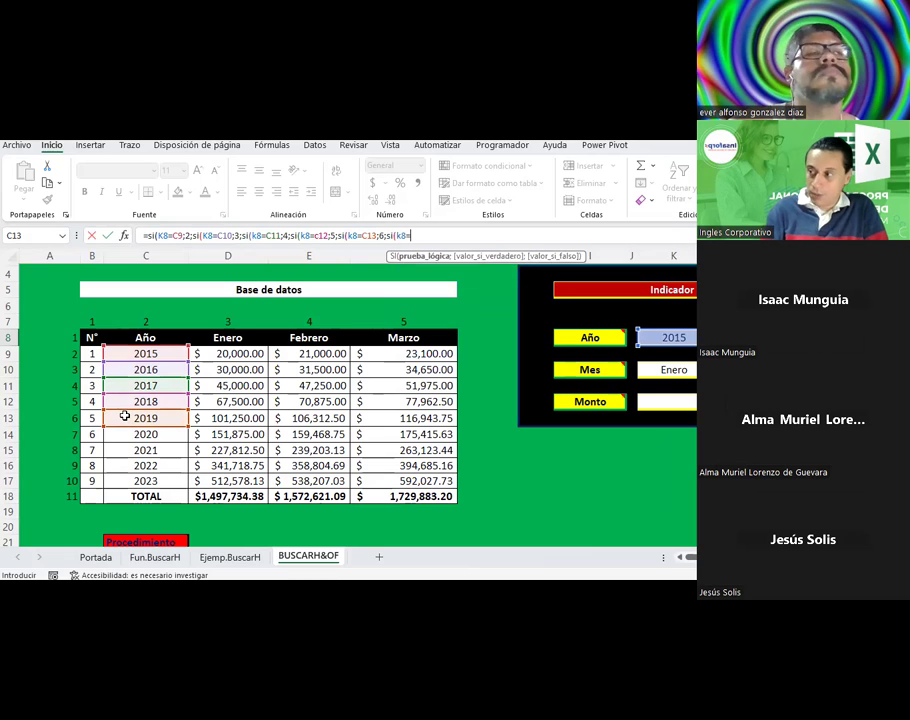
{"action": "type", "text": "k14"}
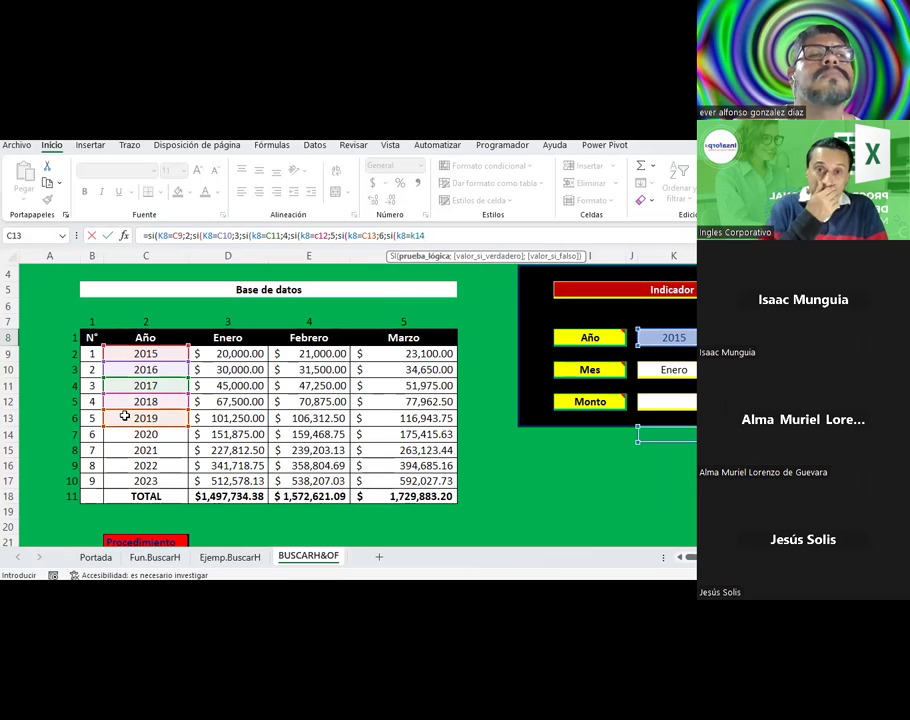
{"action": "type", "text": ";7"}
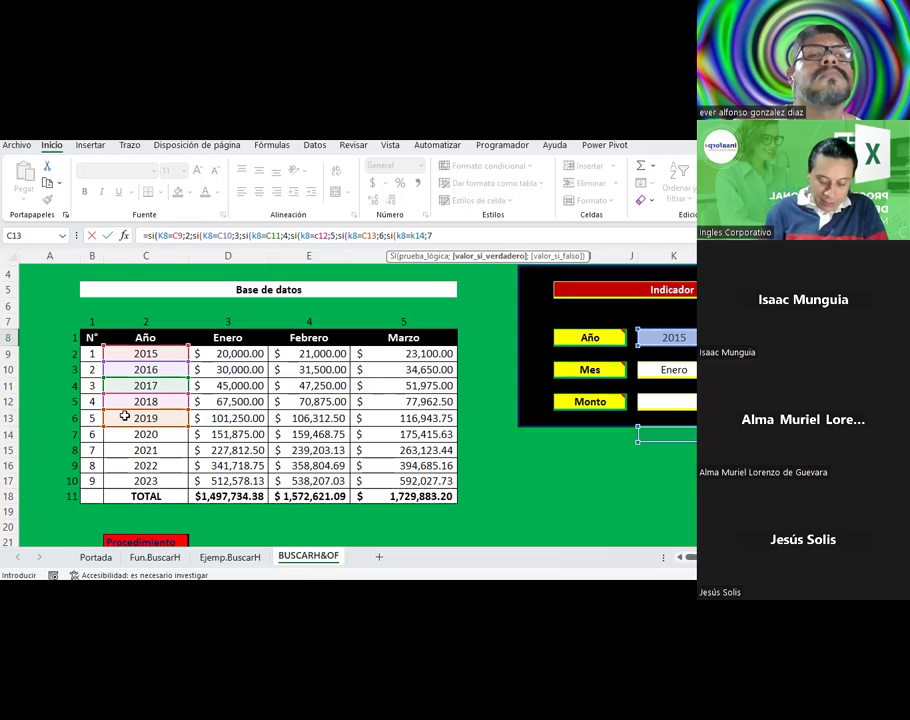
{"action": "type", "text": ";si"}
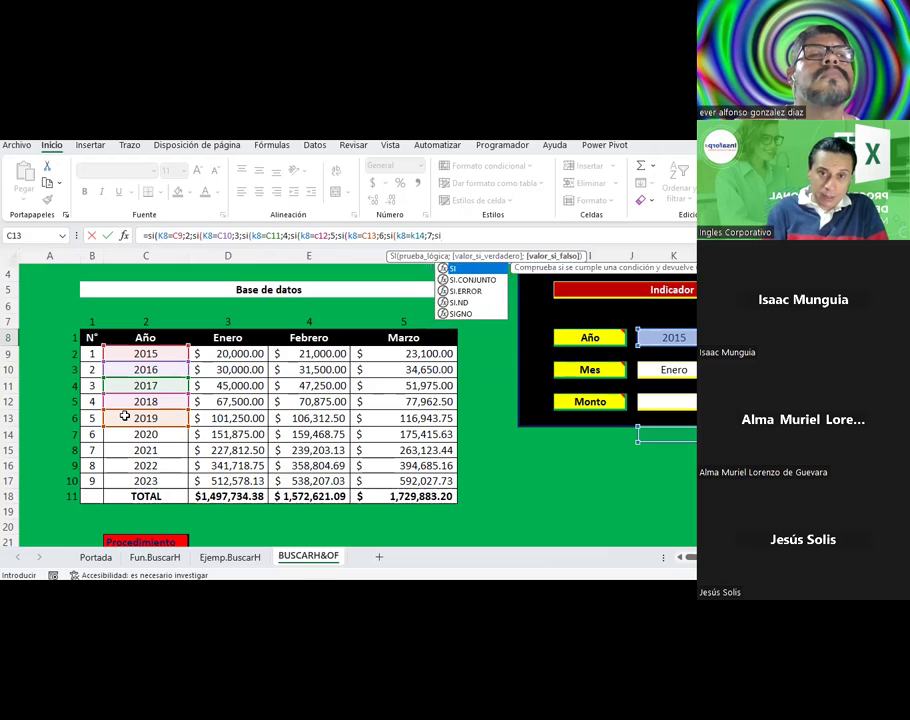
{"action": "type", "text": "(k8"}
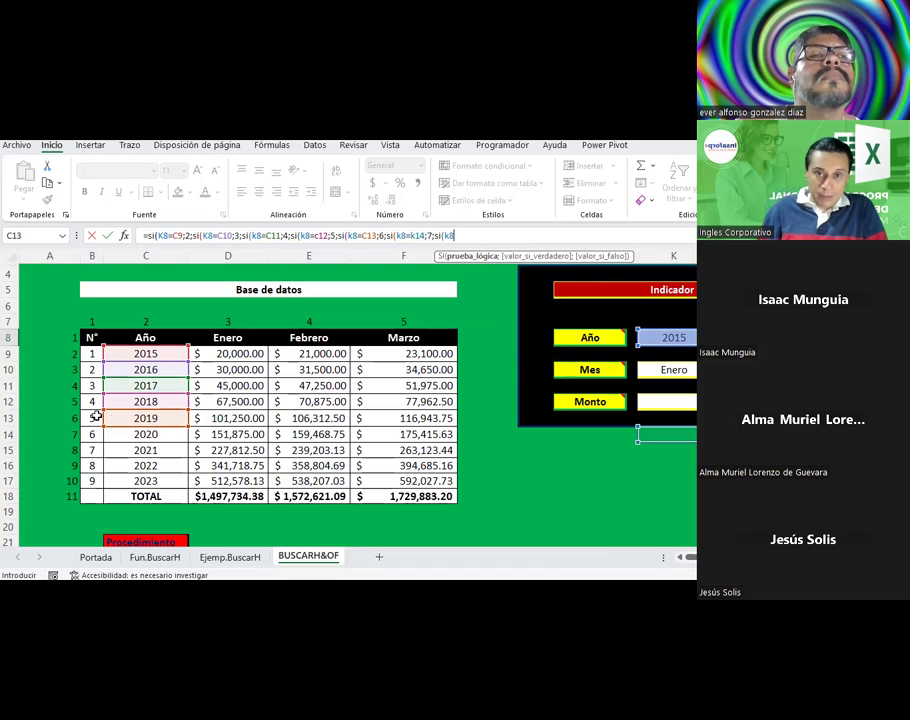
{"action": "left_click", "coordinate": [410, 235]}
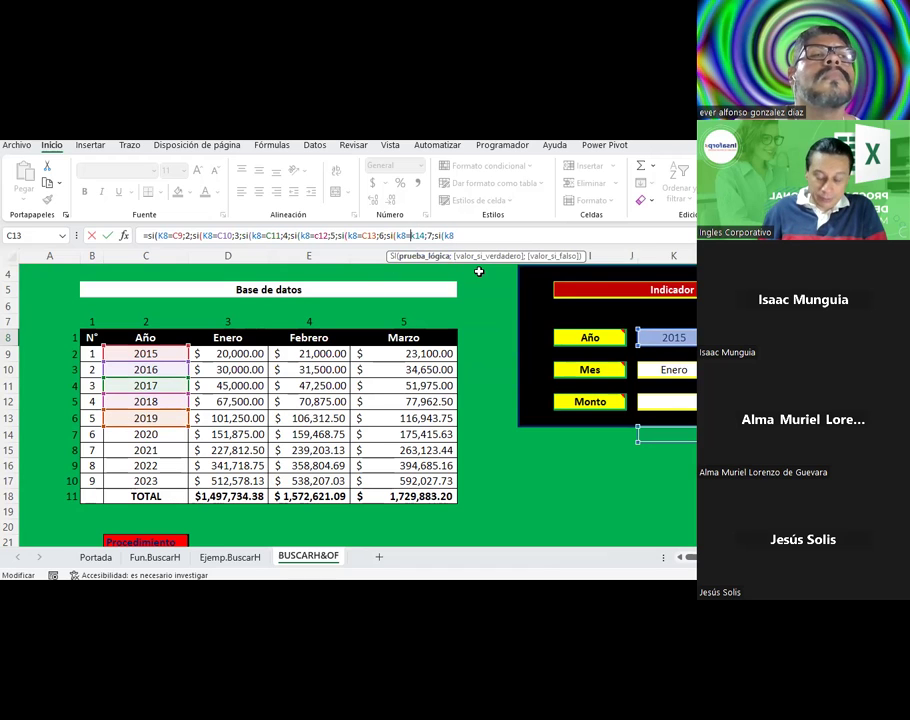
{"action": "type", "text": "c"}
{"action": "left_click", "coordinate": [477, 236]}
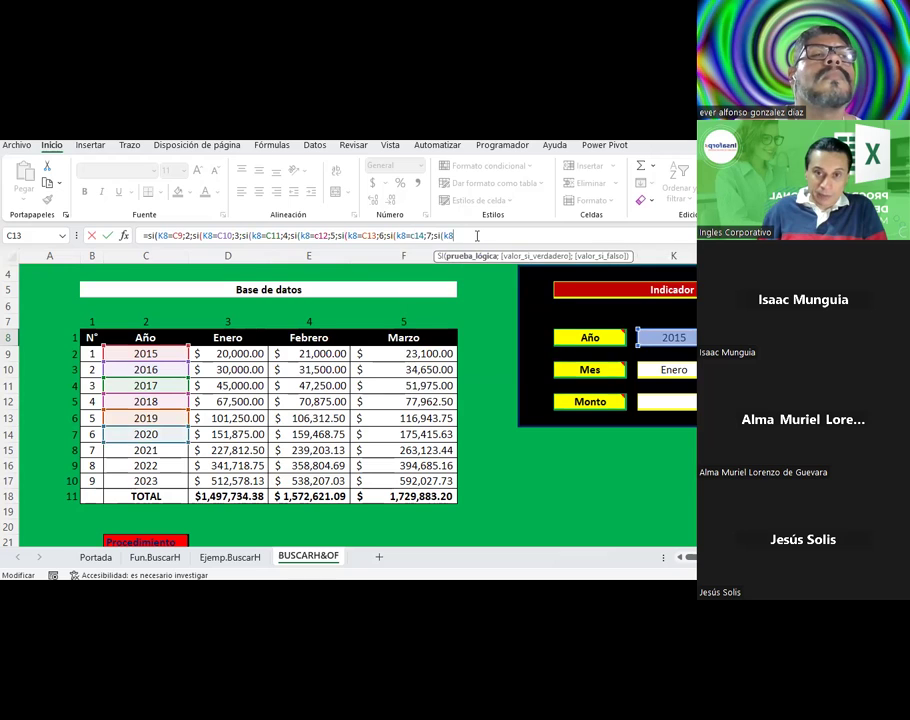
{"action": "type", "text": "=c15;"}
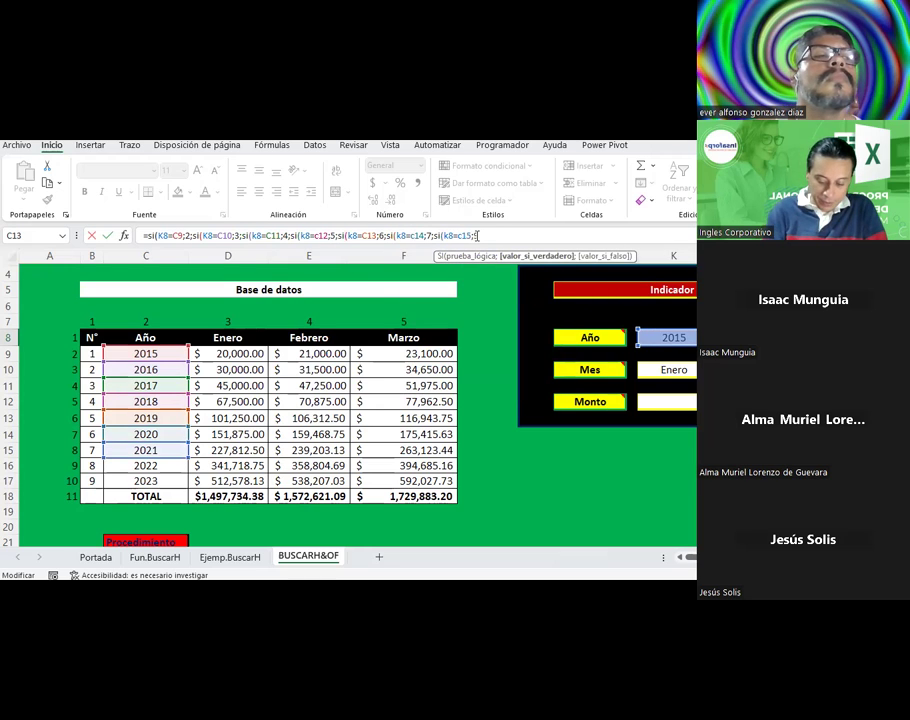
{"action": "type", "text": "9;"}
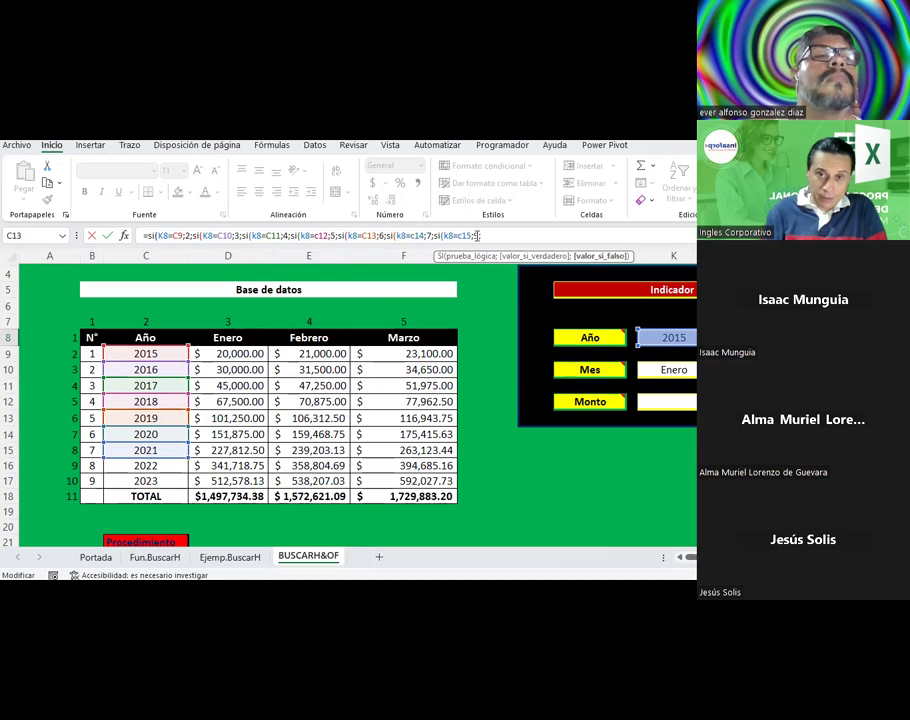
{"action": "type", "text": "si("}
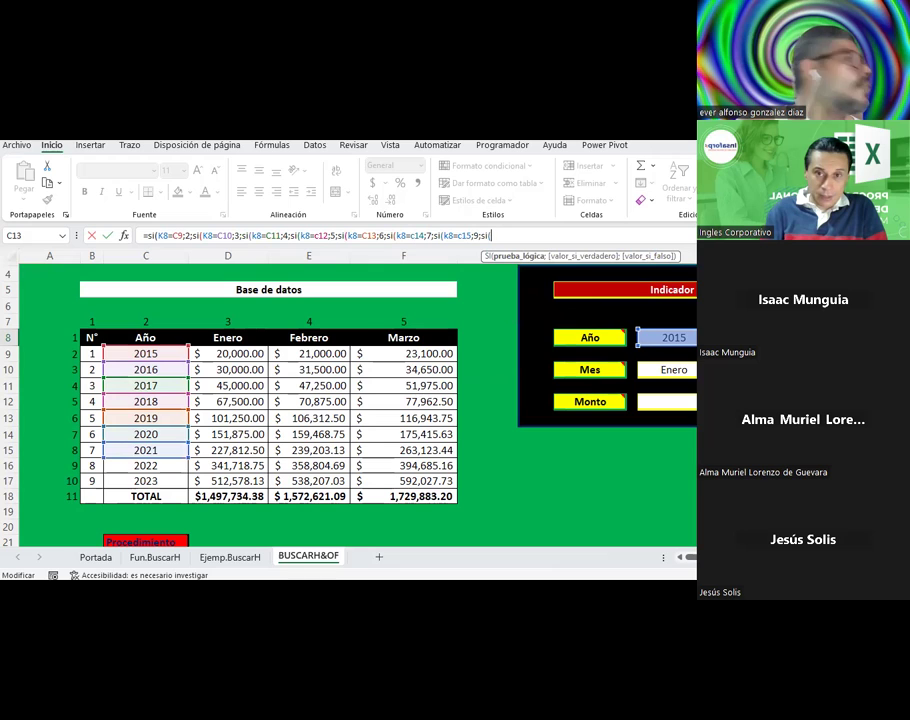
{"action": "type", "text": "k8"}
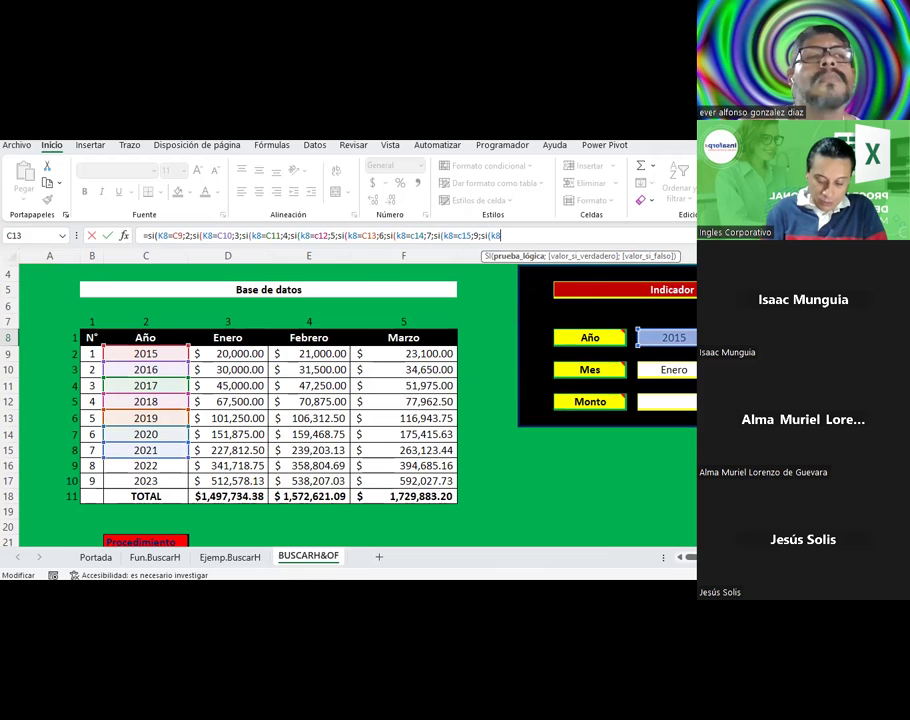
{"action": "type", "text": "=c16;"}
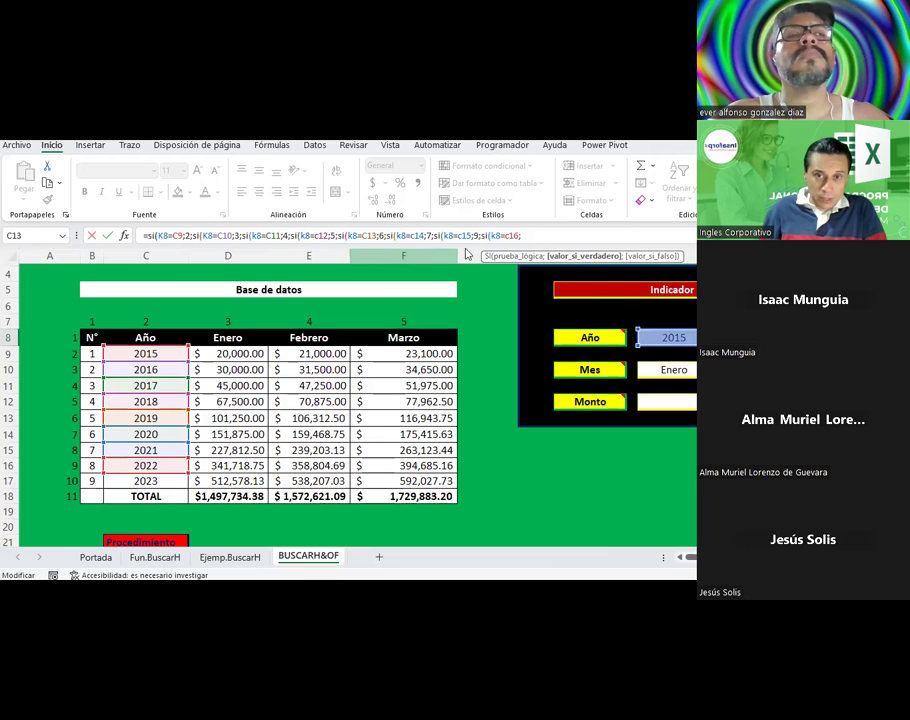
{"action": "key", "text": "BackSpace"}
{"action": "type", "text": "8=c16"}
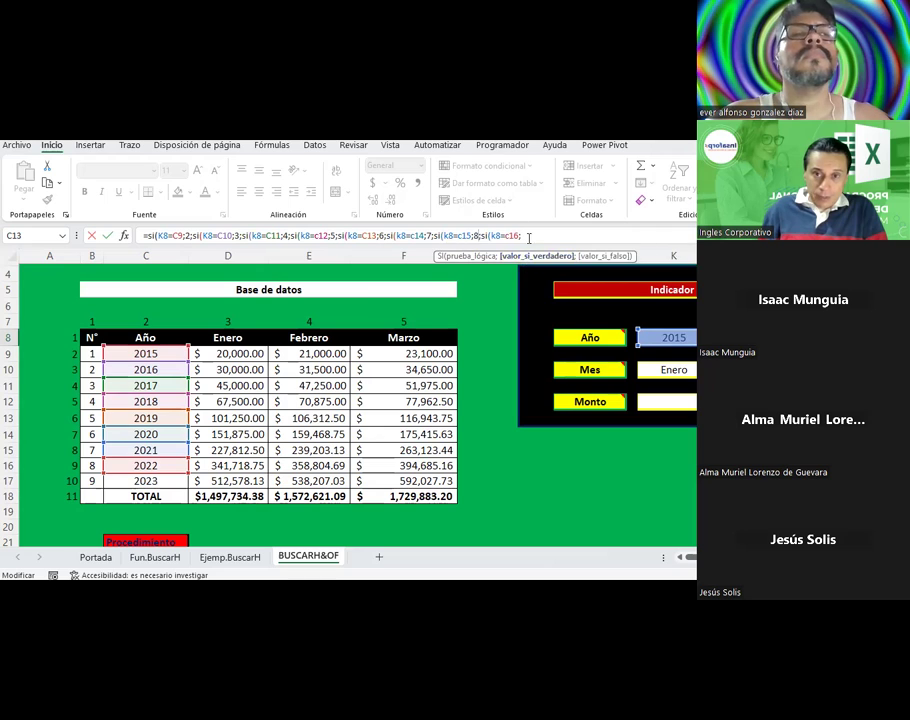
{"action": "type", "text": ";9;10))"}
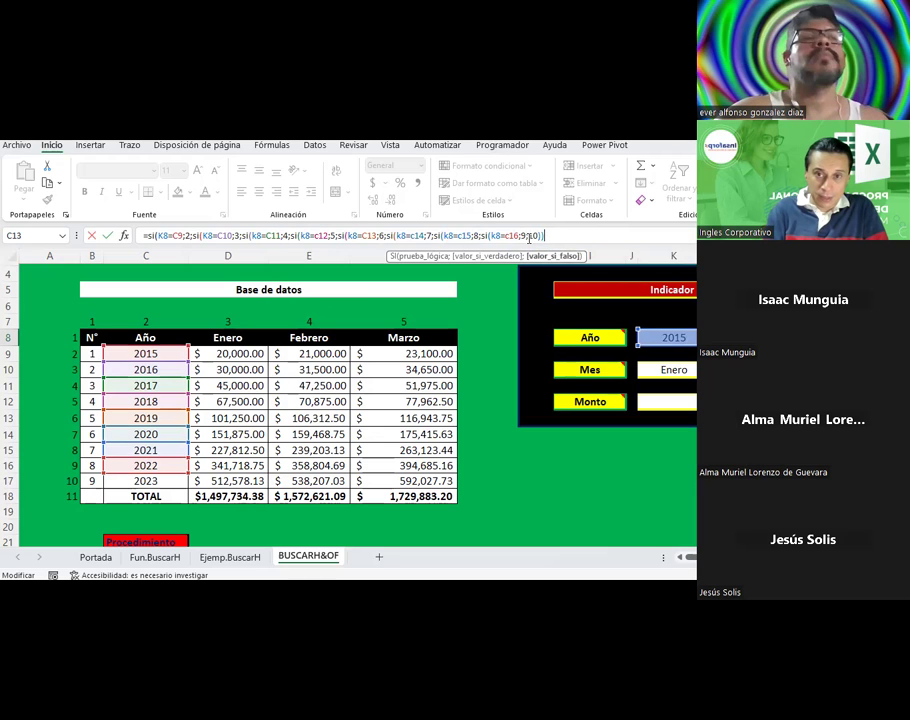
{"action": "type", "text": "))))"}
Step: Commit the nested SI formula in M8 and cancel an accidental move onto occupied cells
{"action": "key", "text": "Return"}
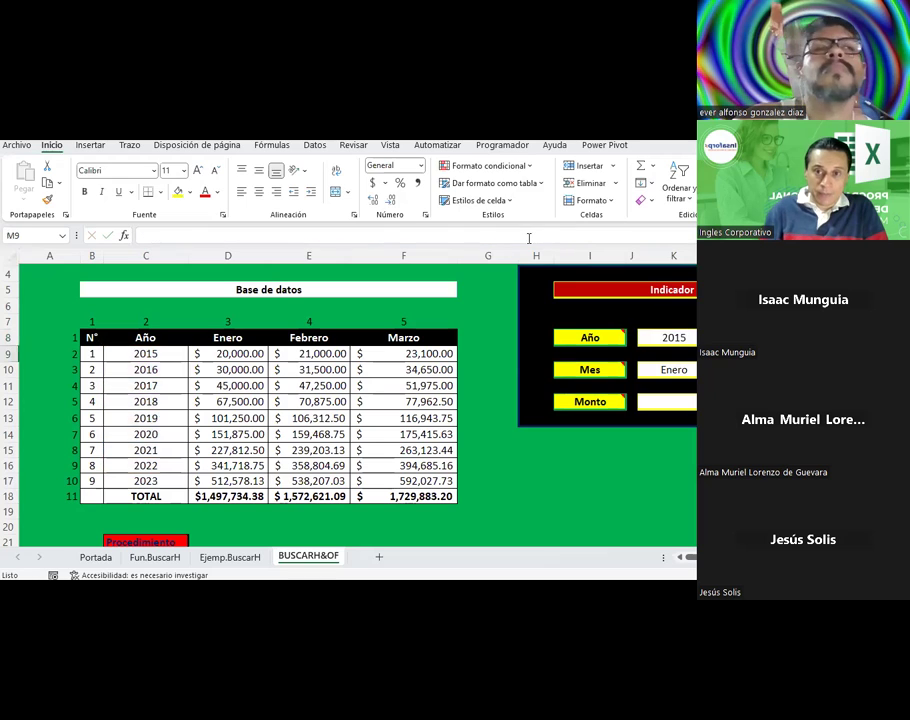
{"action": "left_click", "coordinate": [757, 337]}
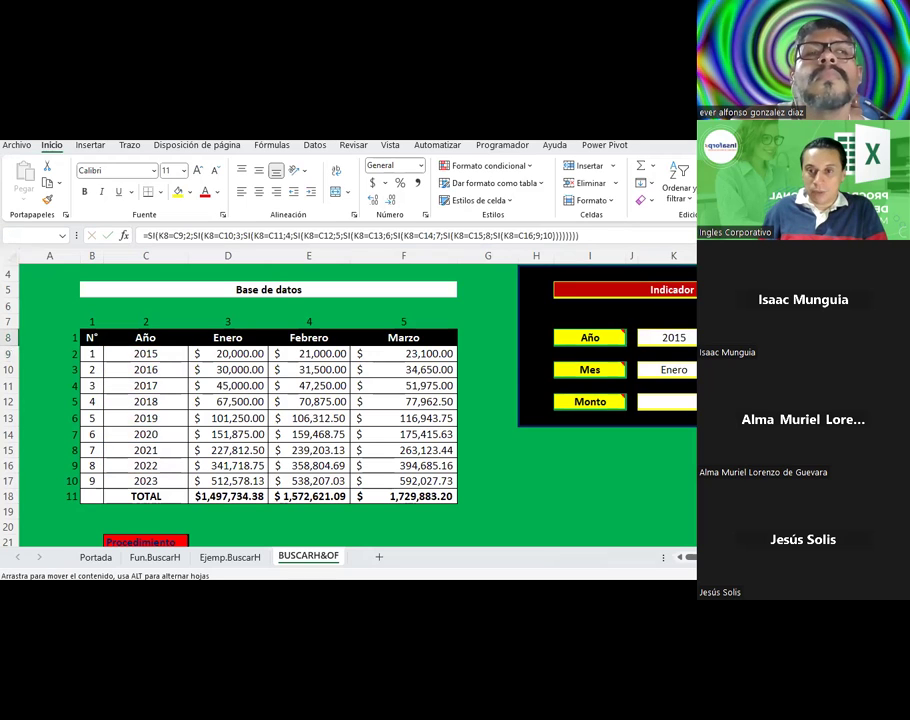
{"action": "left_click_drag", "start_coordinate": [740, 337], "coordinate": [684, 328]}
{"action": "key", "text": "Escape"}
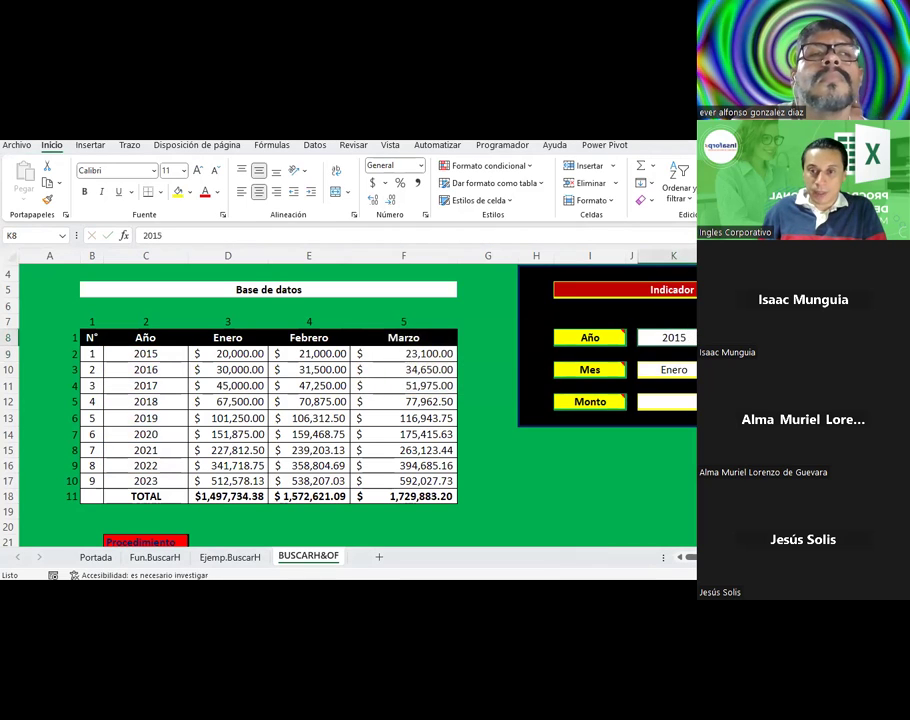
Step: Set Año to 2016 and review the row numbers and the 2016 table row
{"action": "left_click", "coordinate": [695, 337]}
{"action": "left_click", "coordinate": [676, 362]}
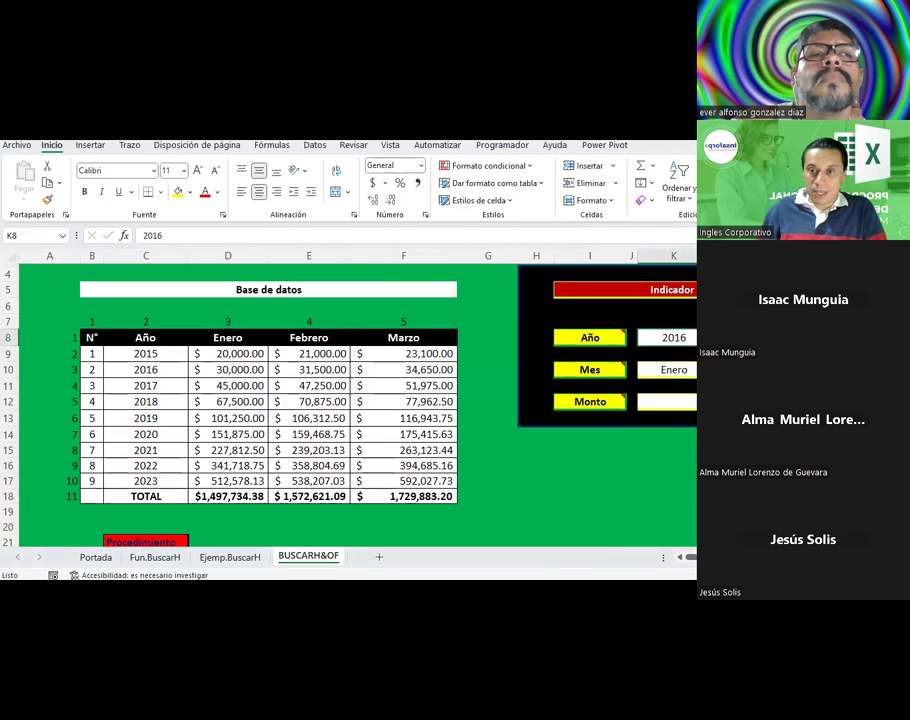
{"action": "key", "text": "Tab"}
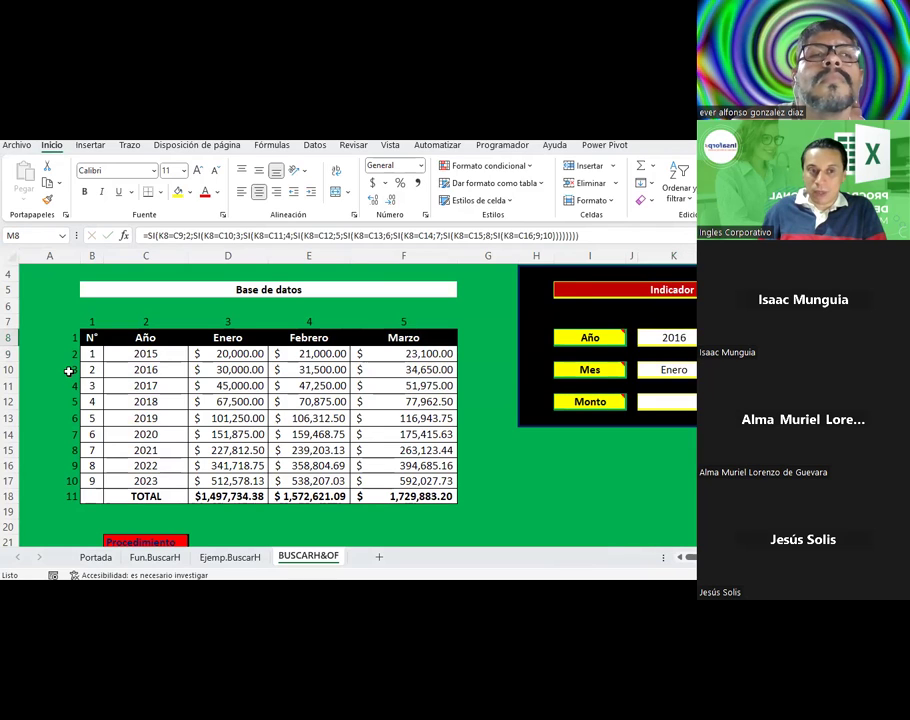
{"action": "left_click", "coordinate": [69, 371]}
{"action": "left_click", "coordinate": [755, 337]}
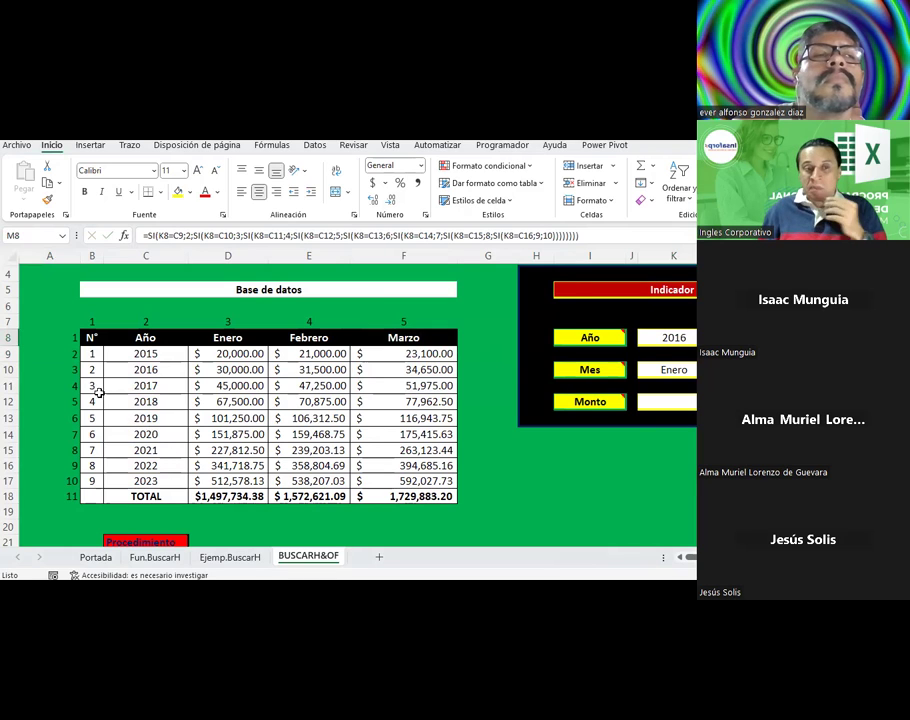
{"action": "left_click_drag", "start_coordinate": [87, 339], "coordinate": [409, 479]}
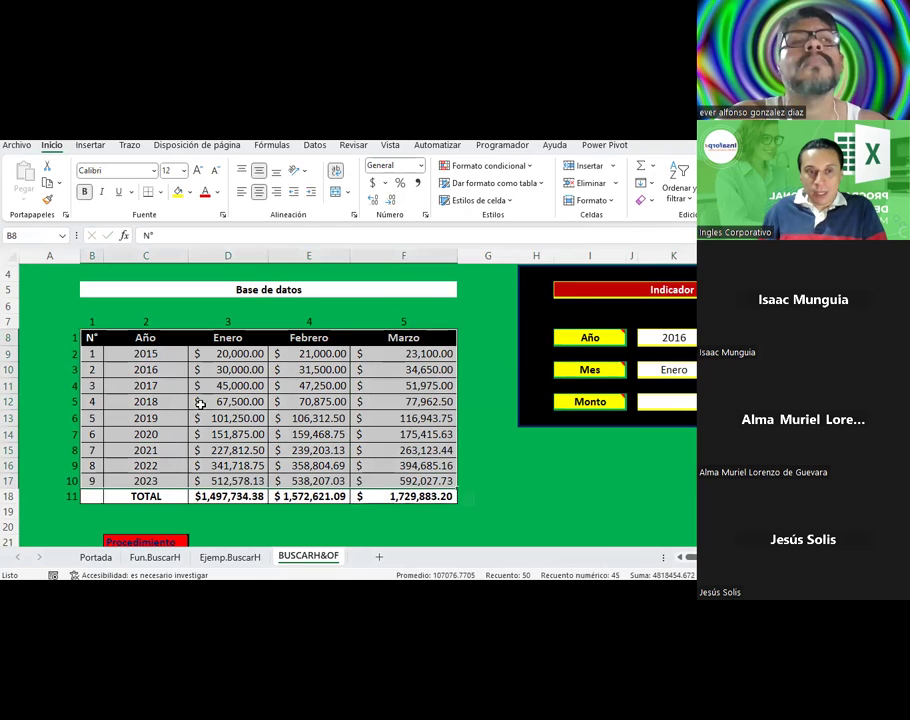
{"action": "left_click", "coordinate": [66, 369]}
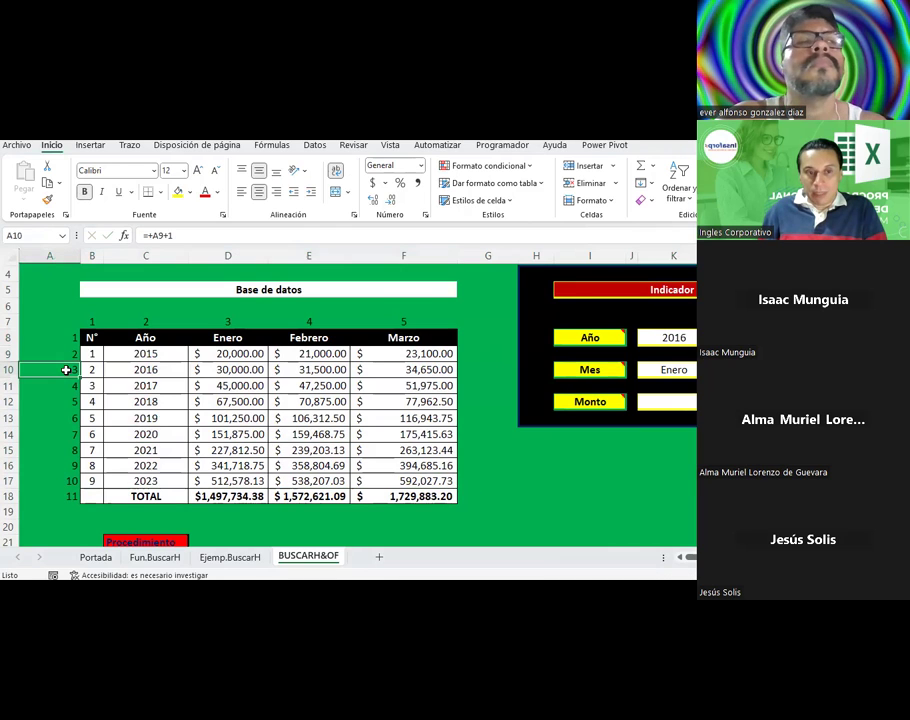
{"action": "left_click", "coordinate": [8, 369]}
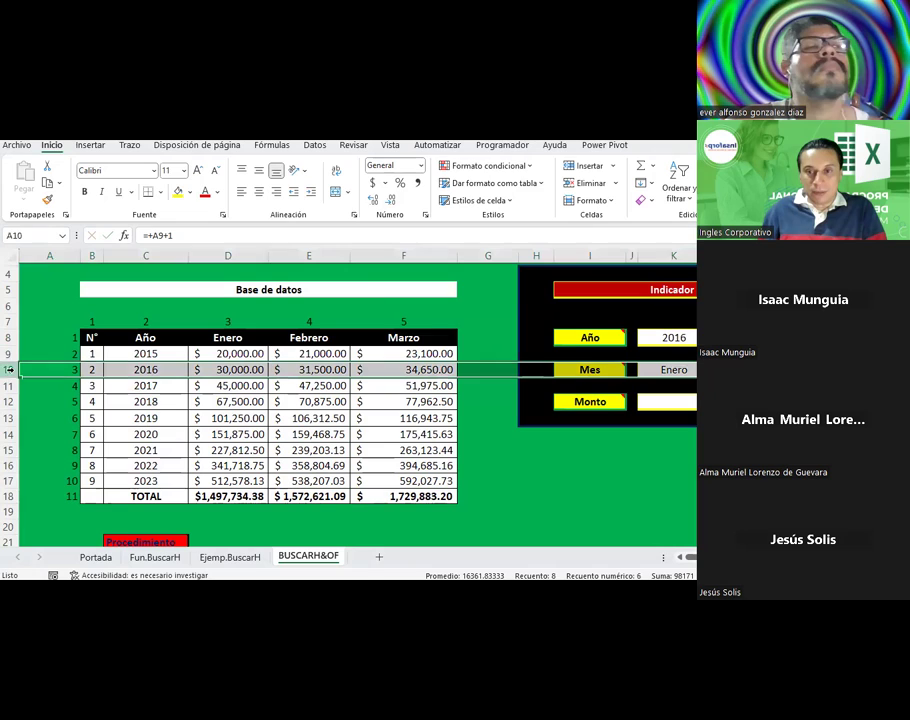
{"action": "left_click", "coordinate": [660, 401]}
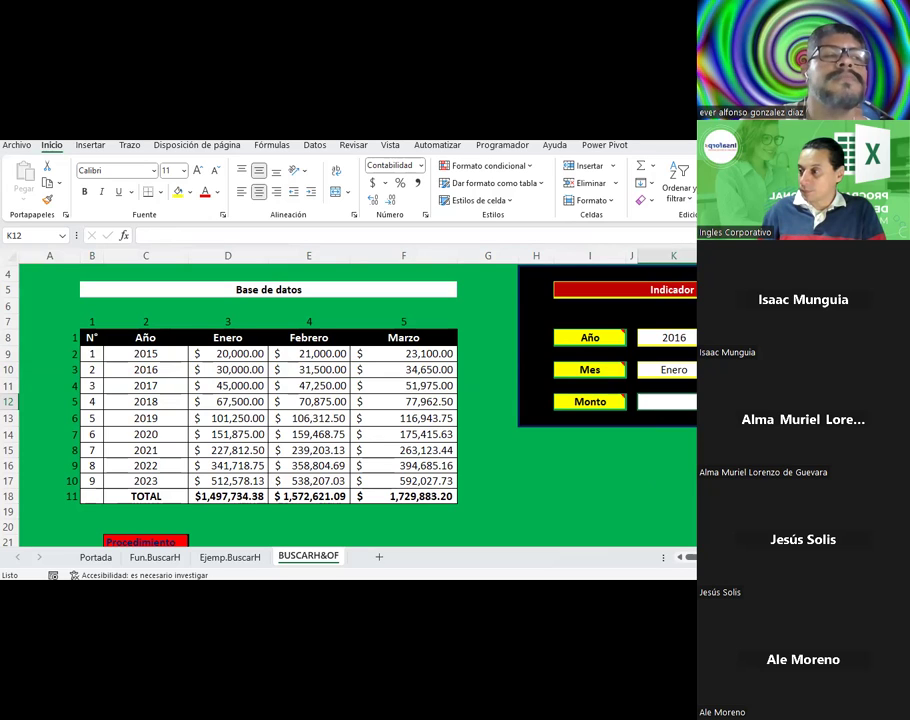
Step: Insert BUSCARH in the Monto cell with $K$10 as the lookup value
{"action": "left_click", "coordinate": [691, 419]}
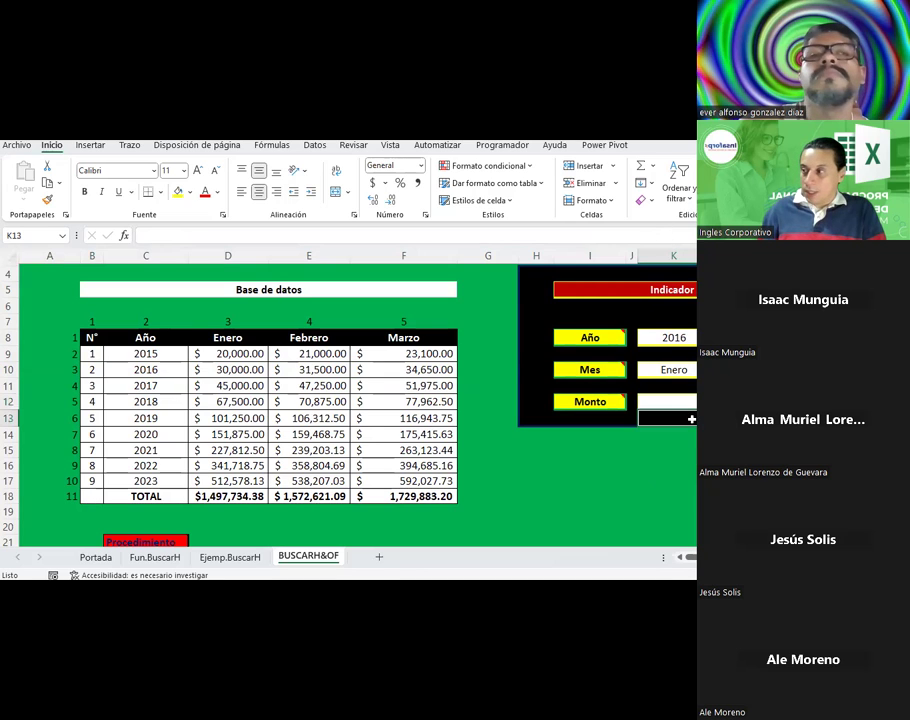
{"action": "left_click", "coordinate": [683, 404]}
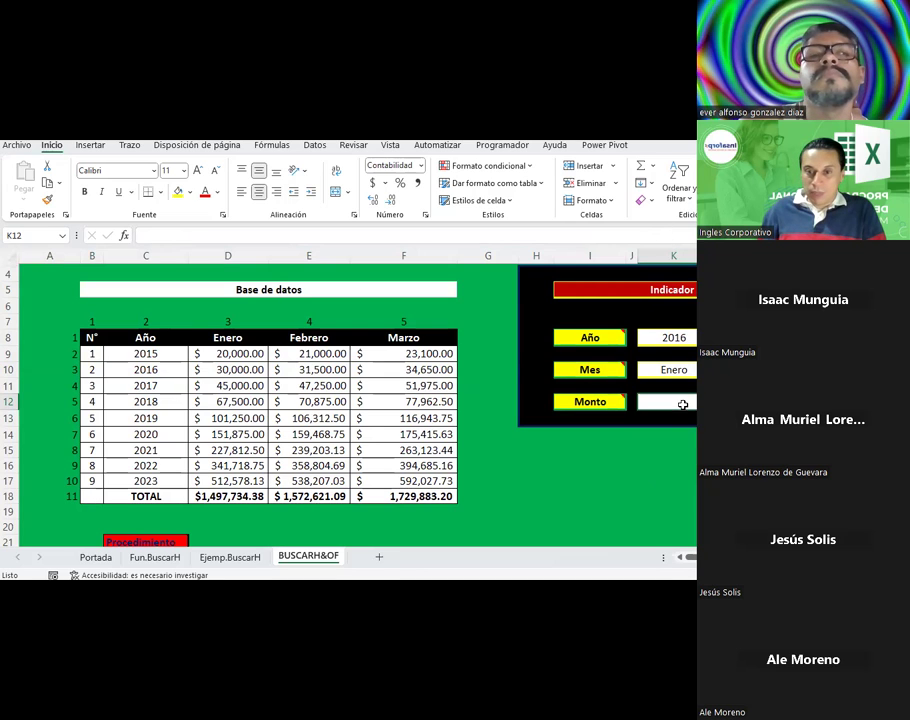
{"action": "left_click", "coordinate": [124, 235]}
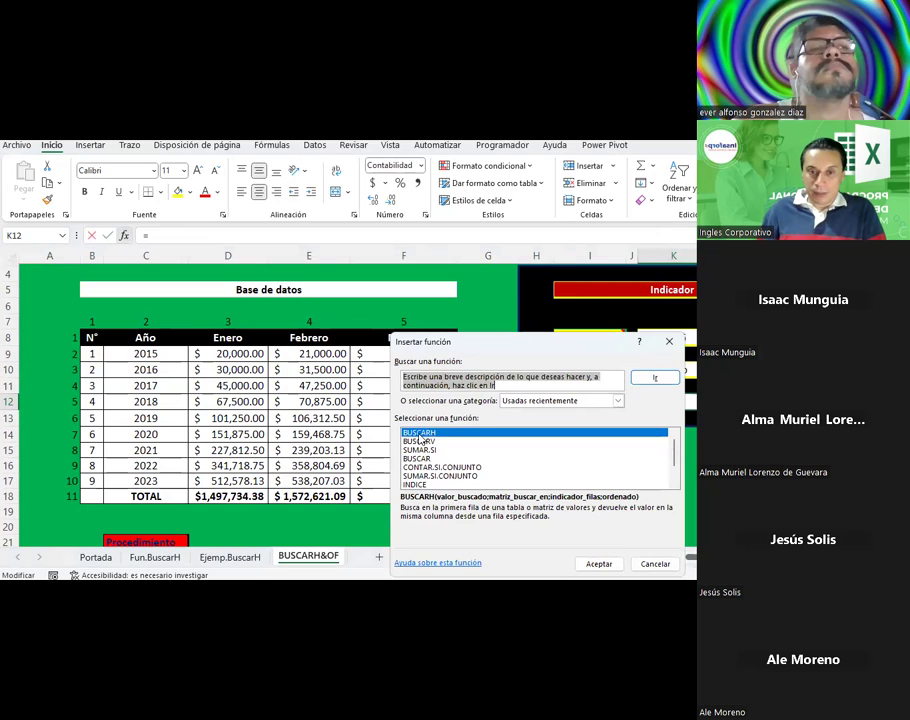
{"action": "double_click", "coordinate": [418, 434]}
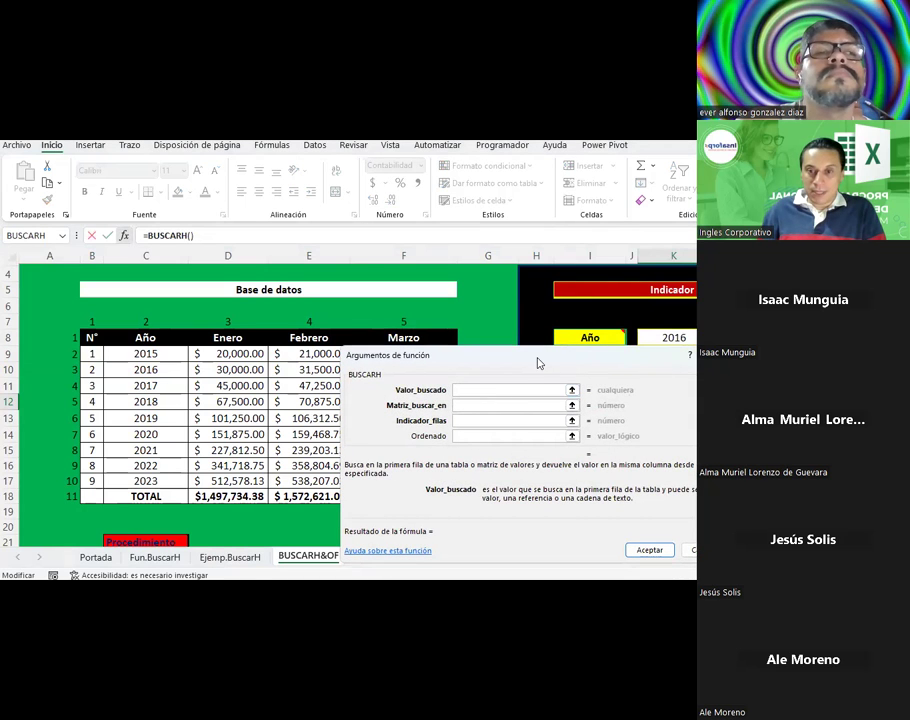
{"action": "left_click_drag", "start_coordinate": [538, 363], "coordinate": [550, 450]}
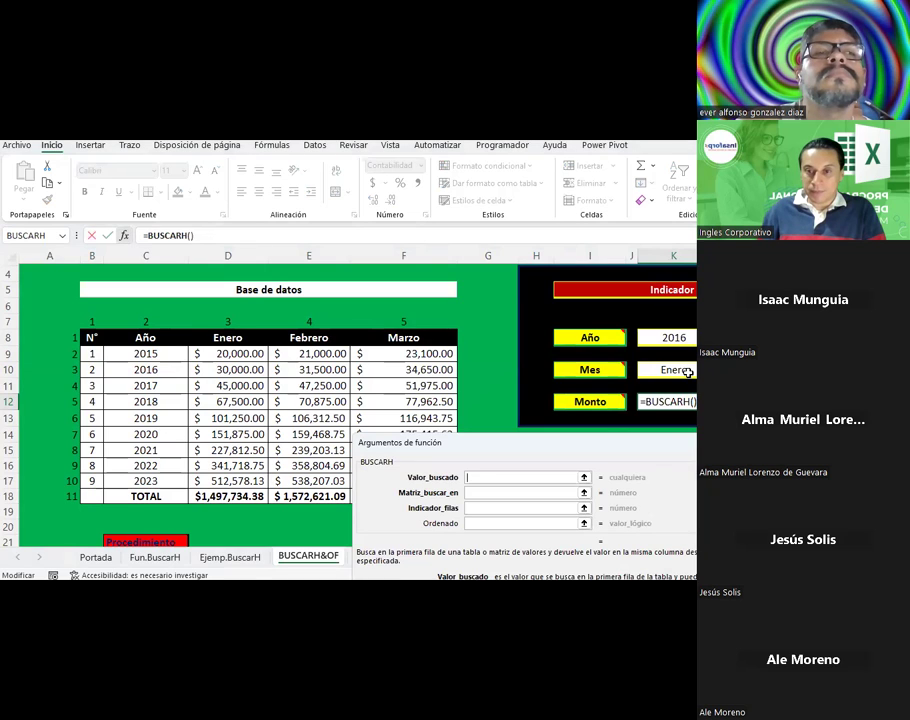
{"action": "left_click", "coordinate": [688, 372]}
{"action": "key", "text": "F4"}
{"action": "left_click", "coordinate": [494, 490]}
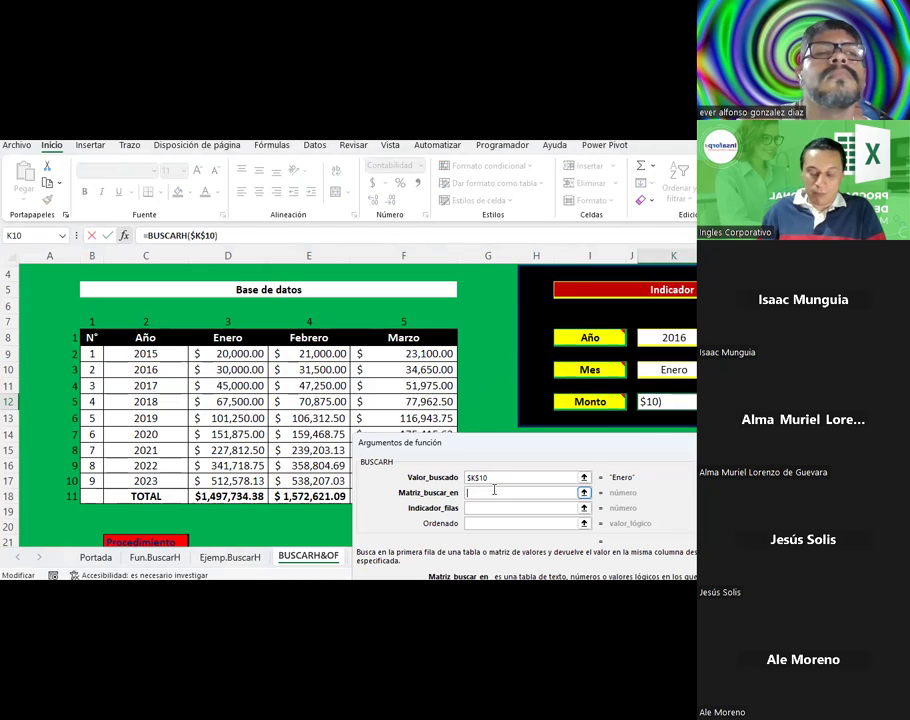
Step: Set the table array to the named range matriz and row index $M$8, and confirm
{"action": "type", "text": "matr"}
{"action": "key", "text": "BackSpace"}
{"action": "key", "text": "BackSpace"}
{"action": "key", "text": "F3"}
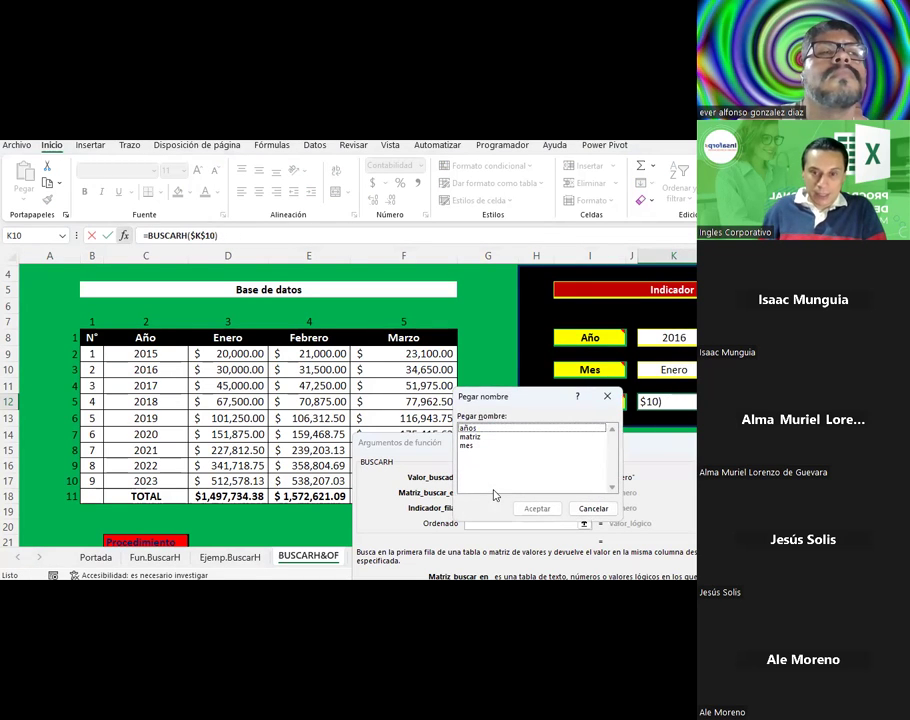
{"action": "double_click", "coordinate": [470, 437]}
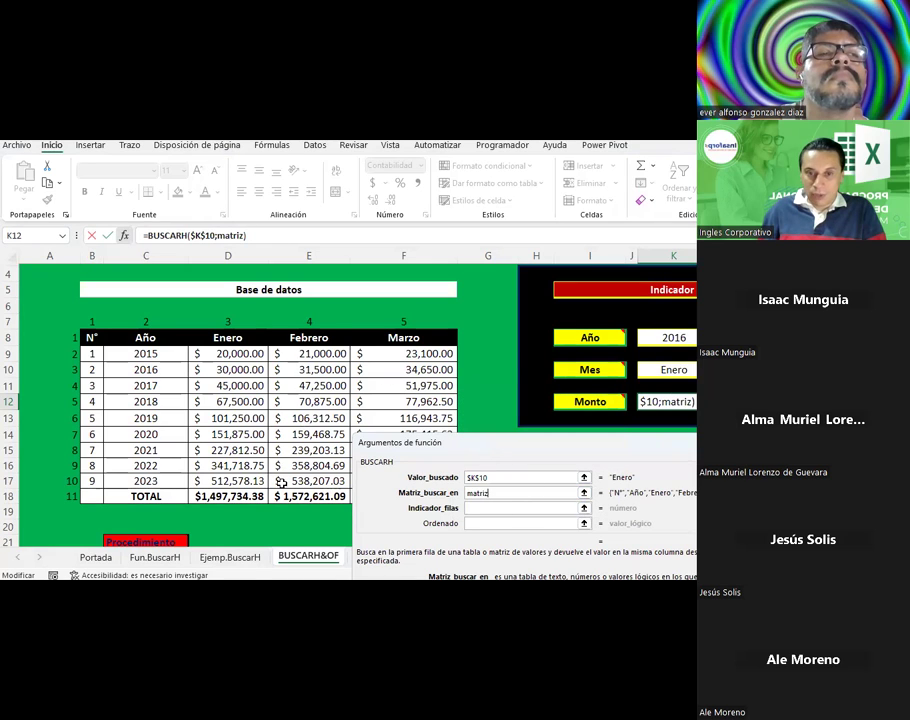
{"action": "left_click", "coordinate": [481, 509]}
{"action": "type", "text": "M8"}
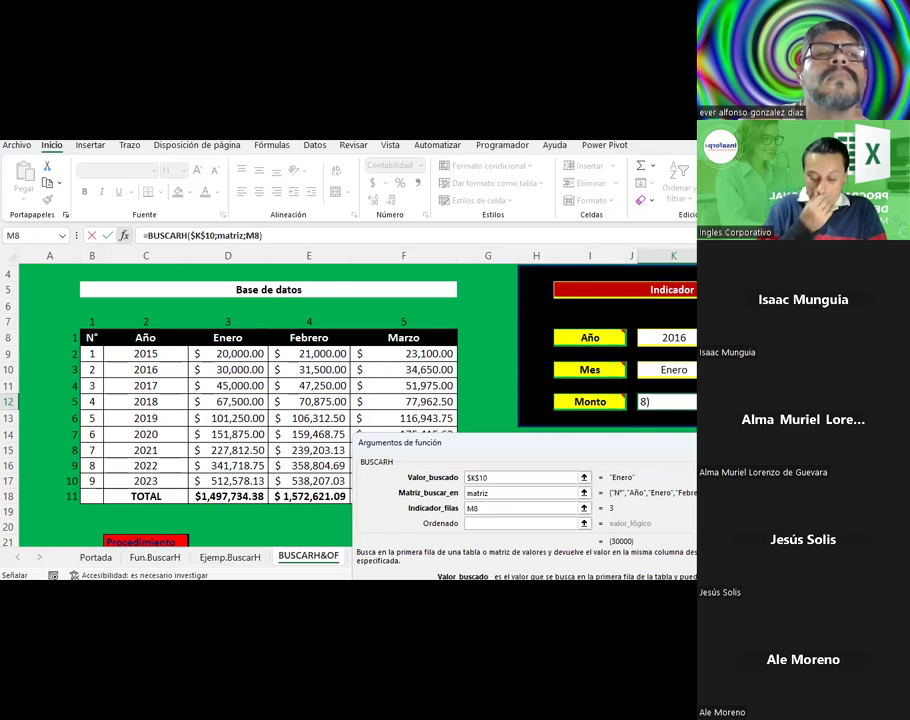
{"action": "key", "text": "F4"}
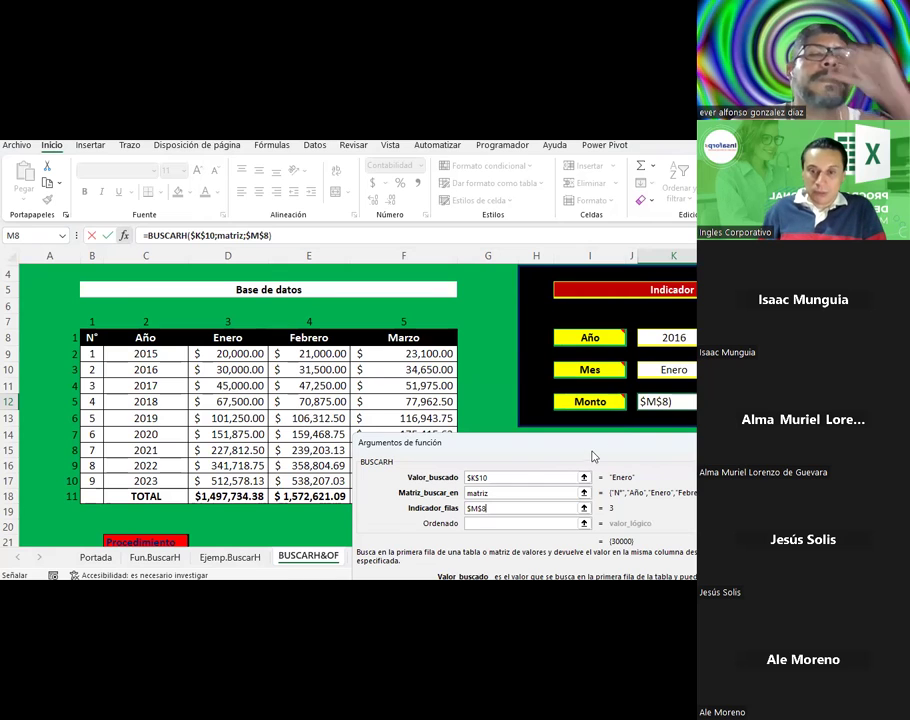
{"action": "left_click_drag", "start_coordinate": [500, 441], "coordinate": [376, 253]}
{"action": "left_click", "coordinate": [552, 450]}
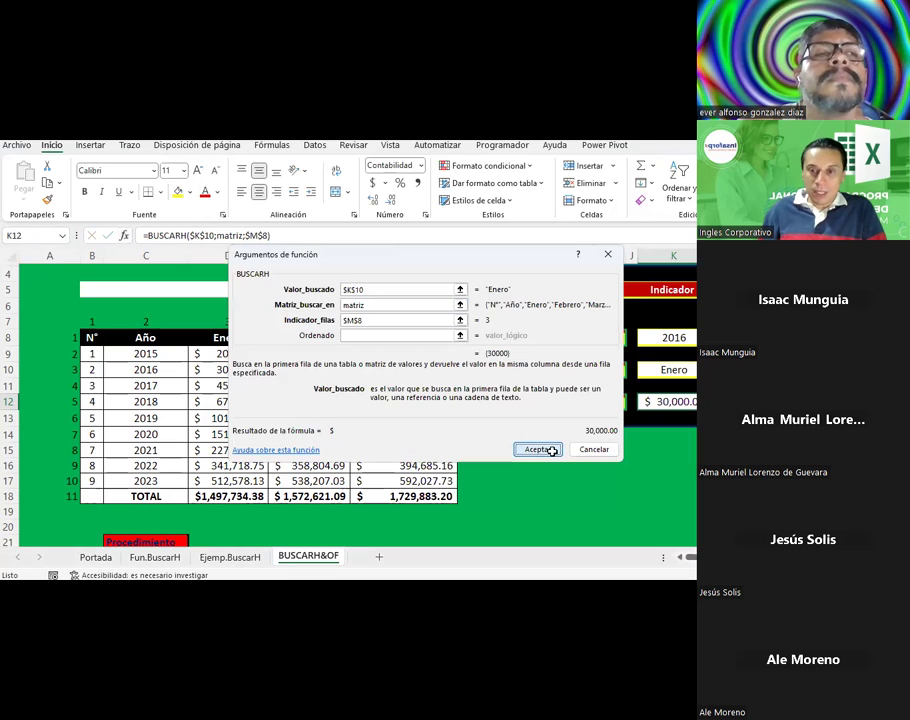
{"action": "left_click", "coordinate": [685, 337]}
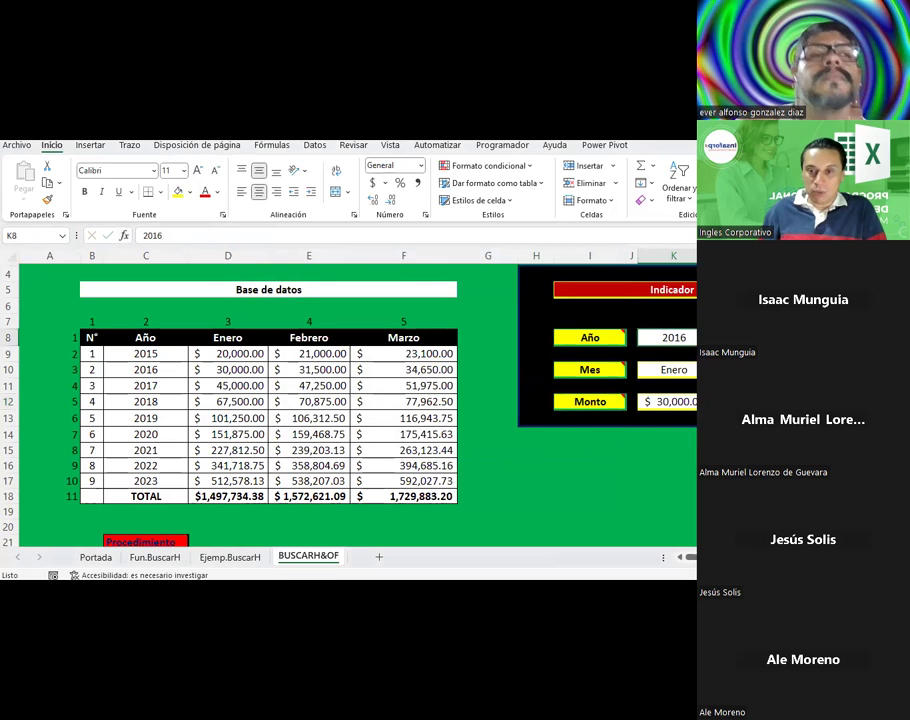
Step: Set Año to 2017 and compare Monto with the 2017 Enero amount in D11
{"action": "left_click", "coordinate": [694, 337]}
{"action": "left_click", "coordinate": [661, 376]}
{"action": "left_click", "coordinate": [672, 370]}
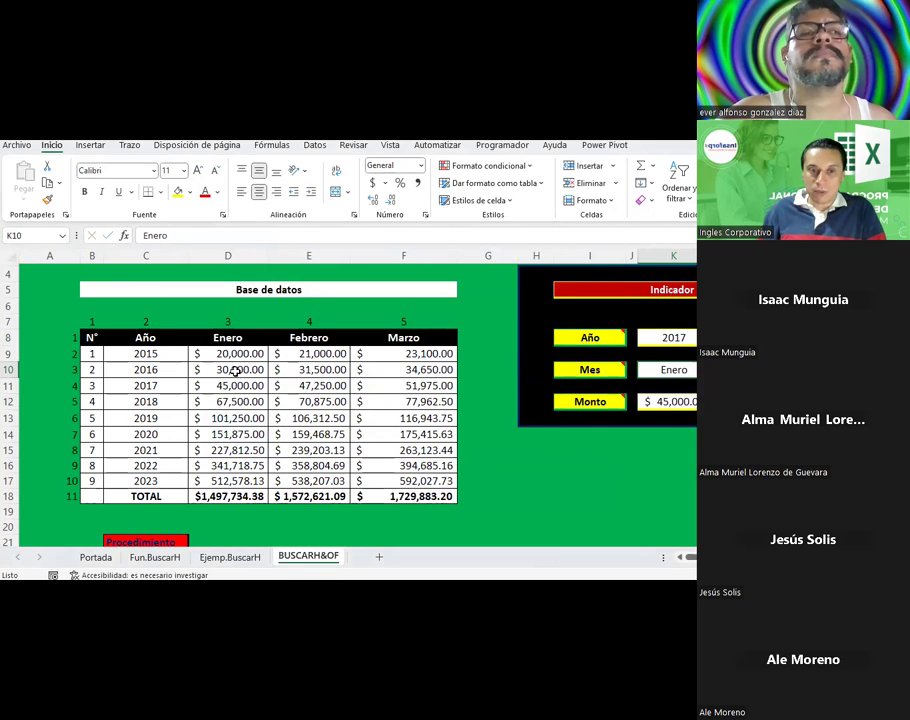
{"action": "left_click", "coordinate": [254, 383]}
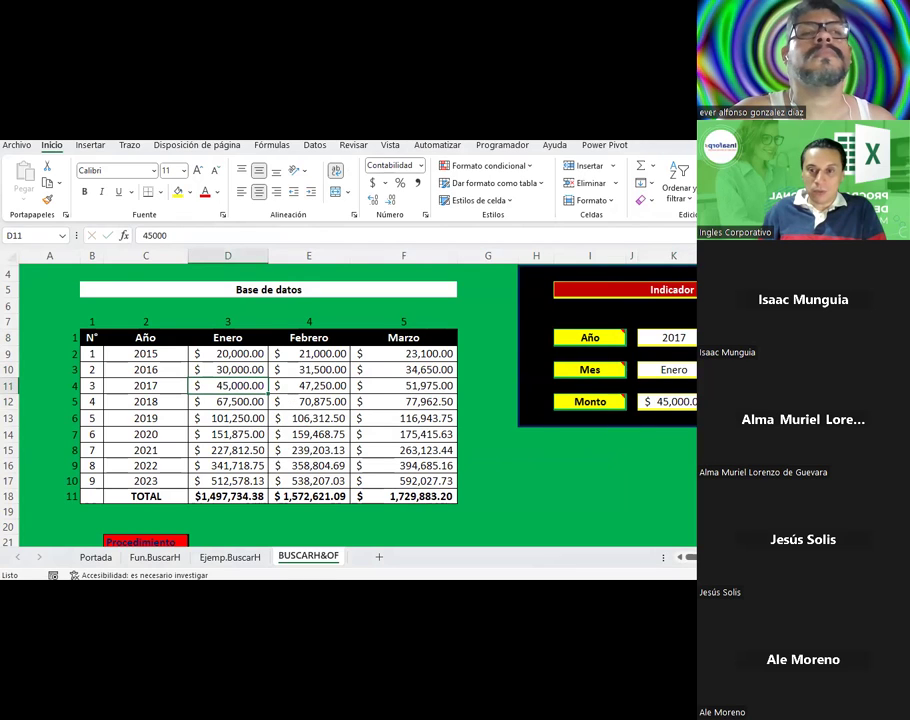
{"action": "left_click", "coordinate": [686, 339]}
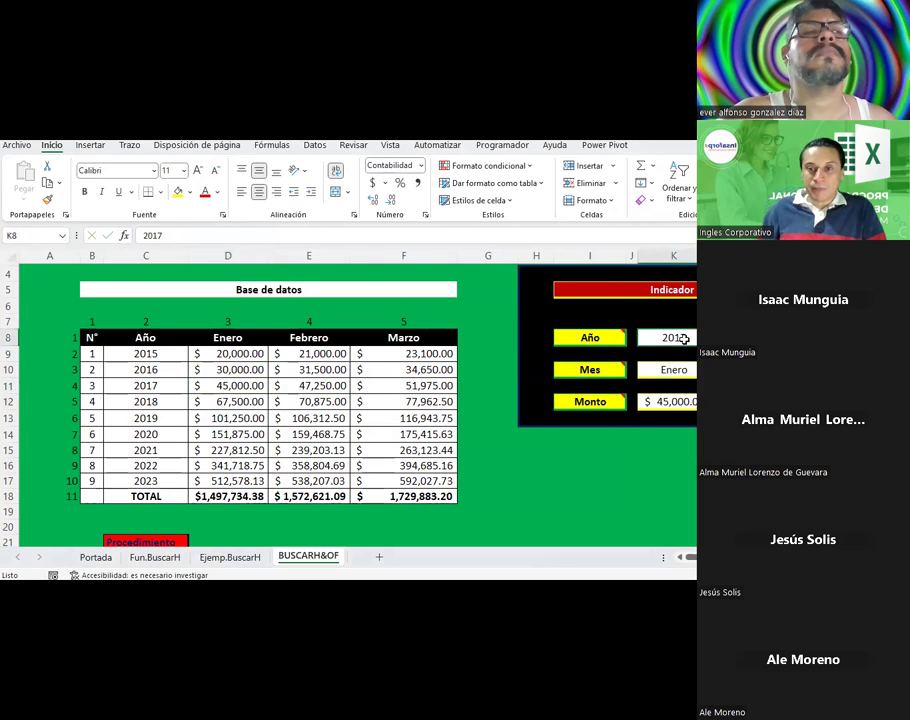
{"action": "key", "text": "Right"}
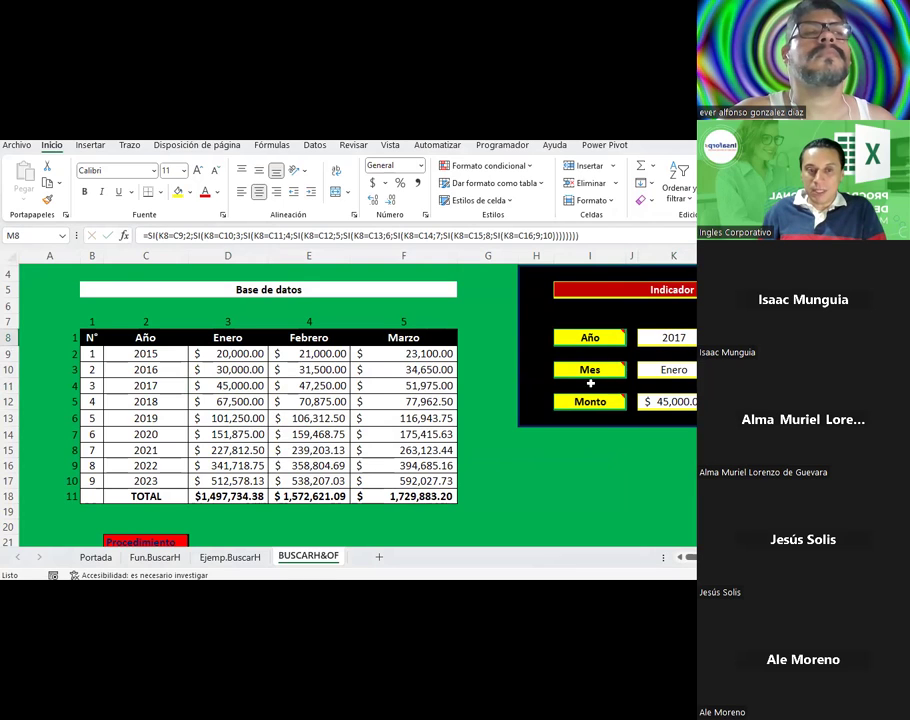
{"action": "left_click_drag", "start_coordinate": [72, 355], "coordinate": [69, 480]}
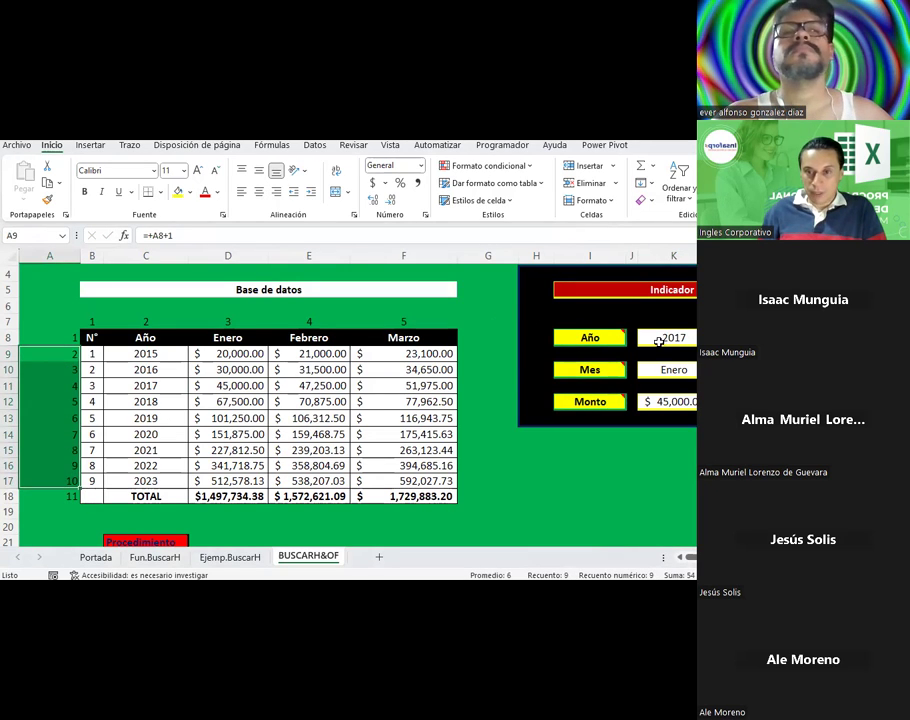
Step: Switch Año to 2018 and check the Enero 2018 amount in D12
{"action": "left_click", "coordinate": [665, 337]}
{"action": "left_click", "coordinate": [694, 338]}
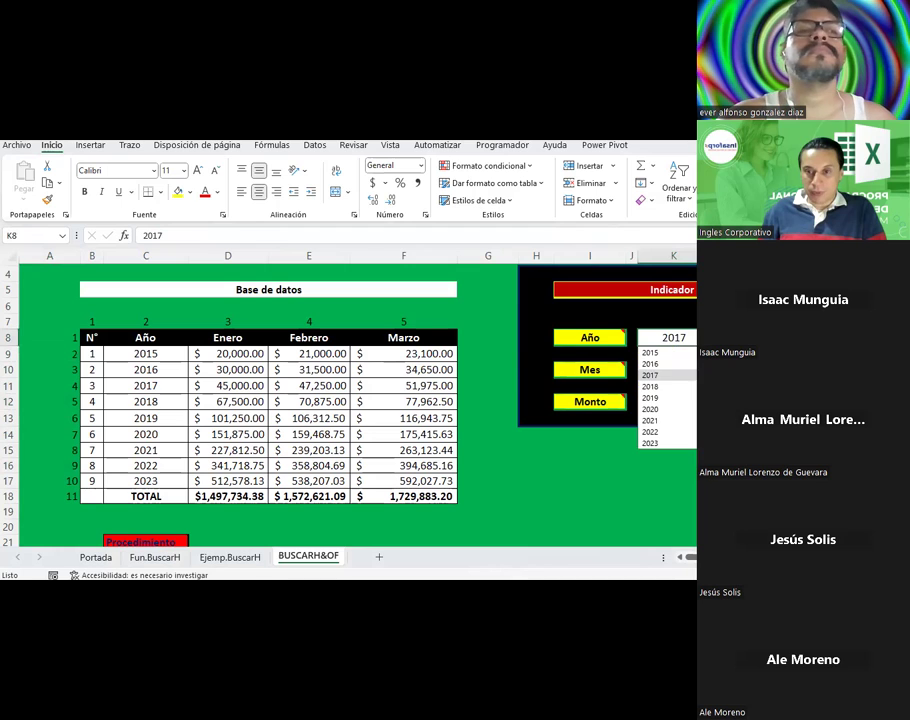
{"action": "left_click", "coordinate": [660, 382]}
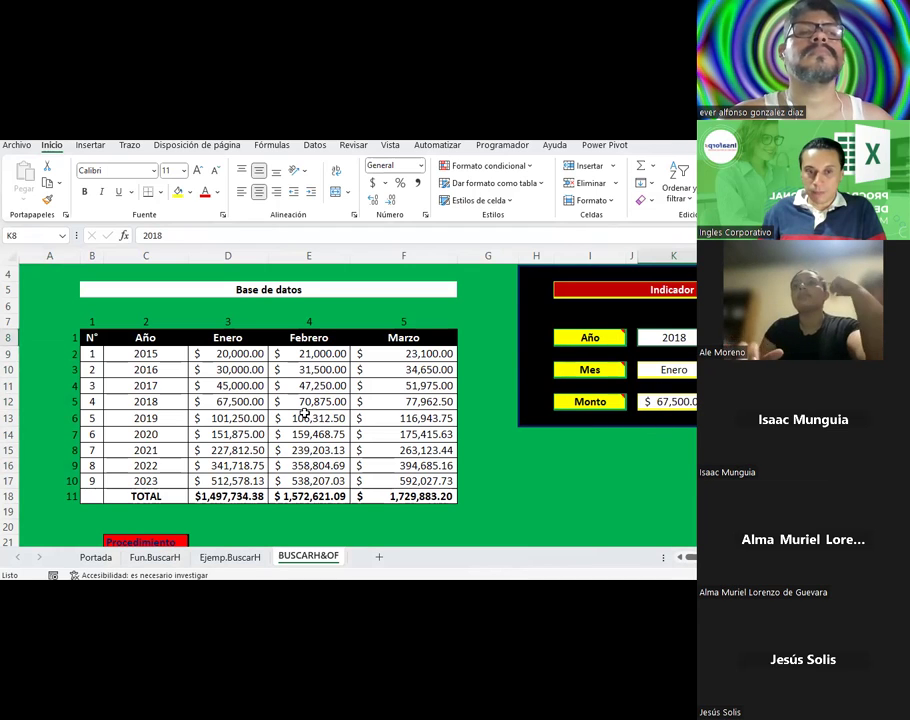
{"action": "left_click", "coordinate": [240, 401]}
{"action": "left_click", "coordinate": [738, 352]}
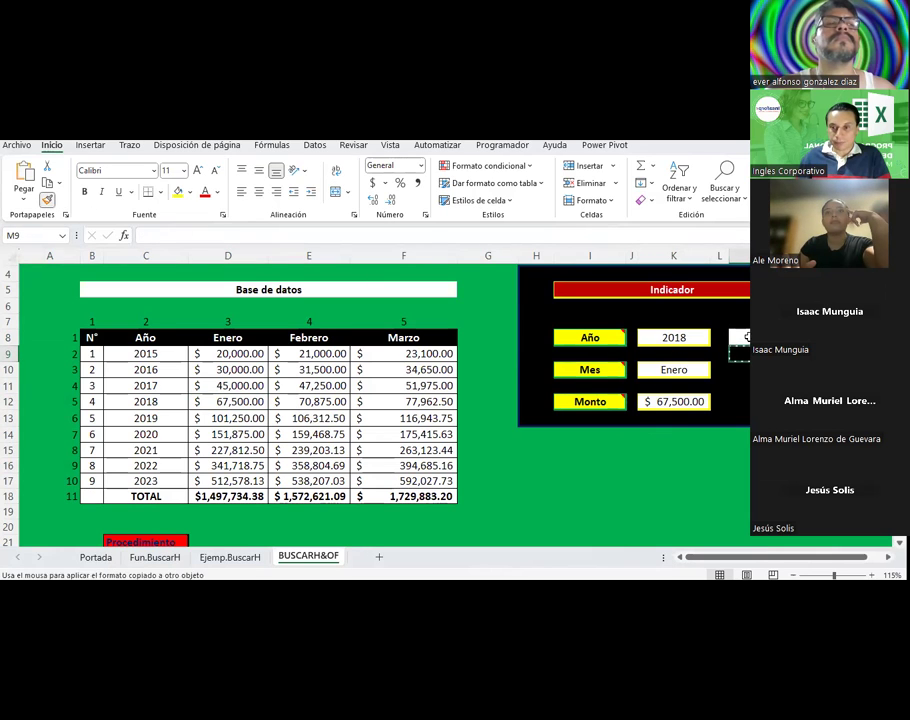
Step: Select the Indicador panel H4:L13 without K8, K10 and K12, and bring up Validación de datos
{"action": "left_click", "coordinate": [738, 337]}
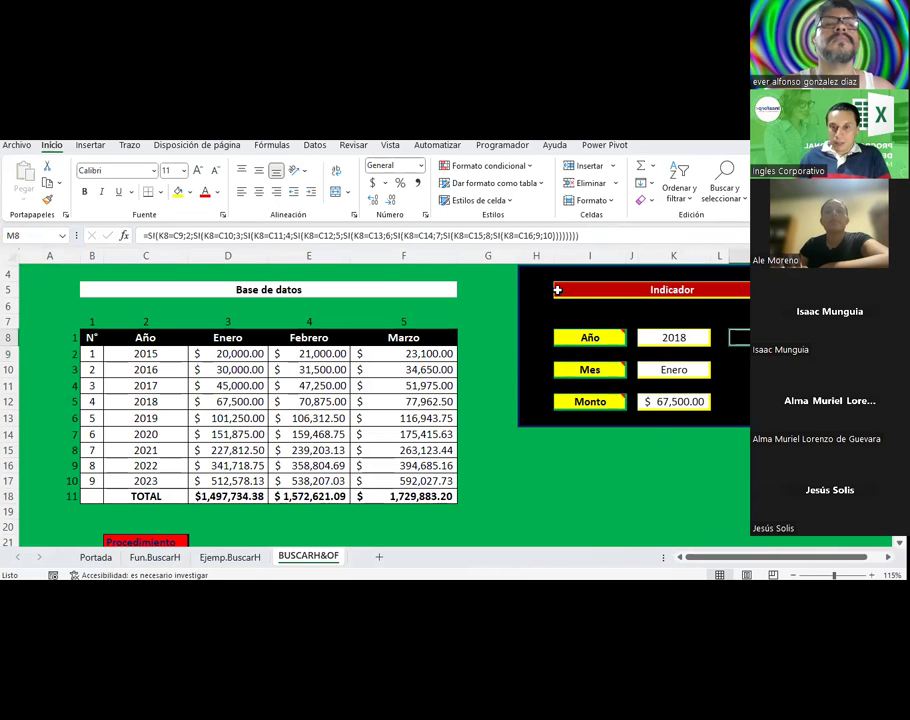
{"action": "left_click_drag", "start_coordinate": [557, 290], "coordinate": [745, 432]}
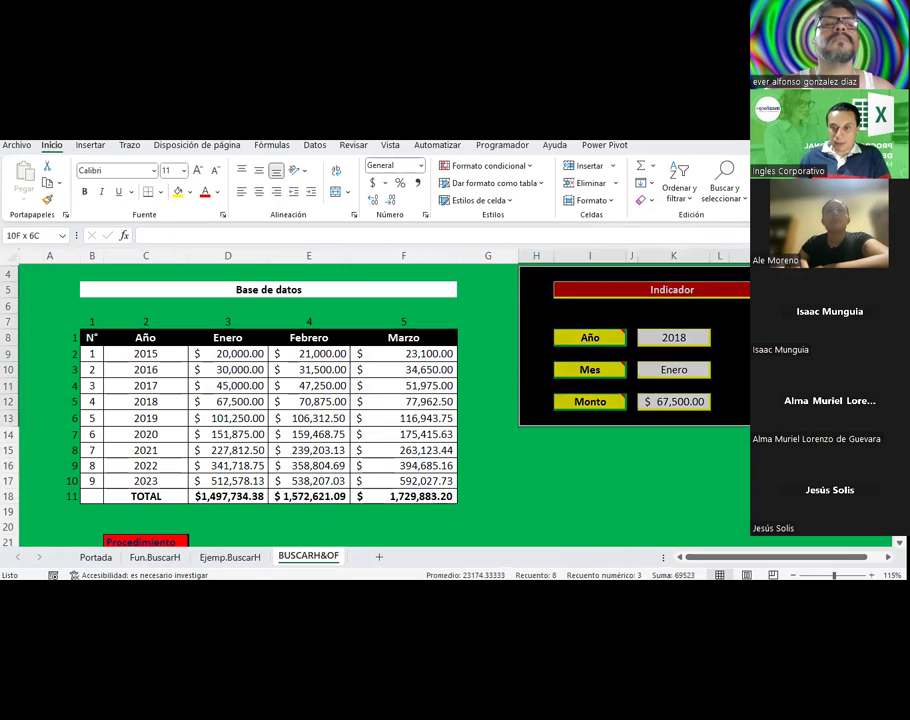
{"action": "left_click", "coordinate": [727, 383]}
{"action": "left_click_drag", "start_coordinate": [692, 339], "coordinate": [697, 427]}
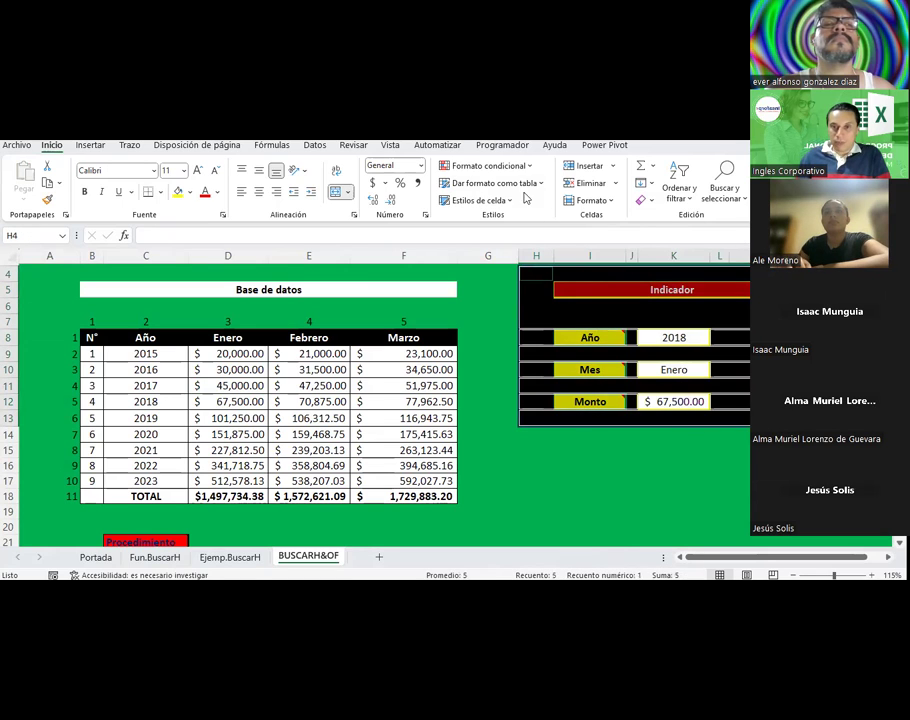
{"action": "left_click", "coordinate": [315, 145]}
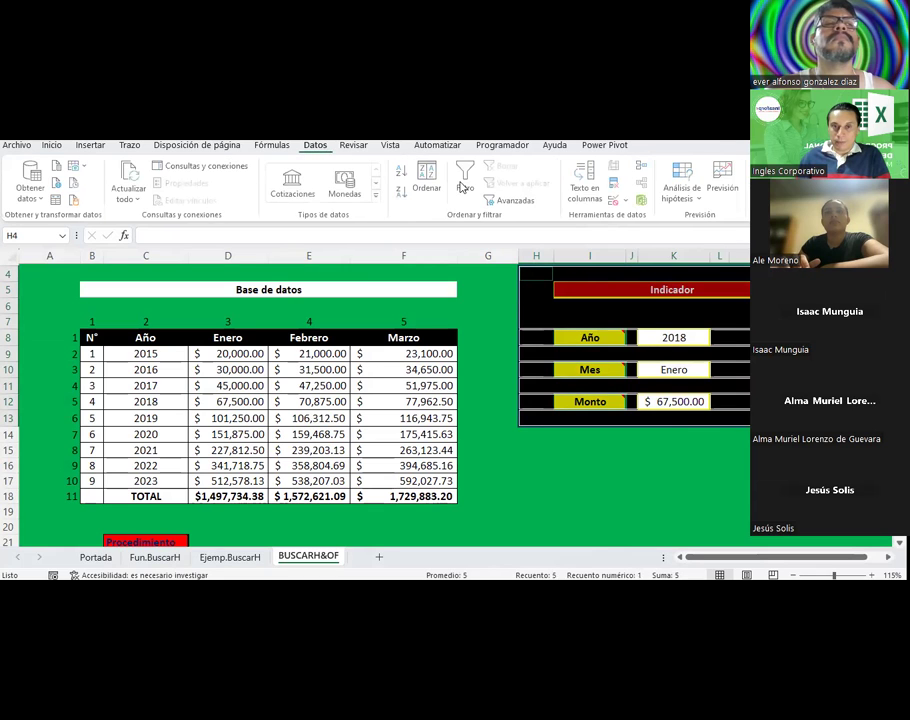
{"action": "left_click", "coordinate": [622, 200]}
{"action": "left_click", "coordinate": [660, 218]}
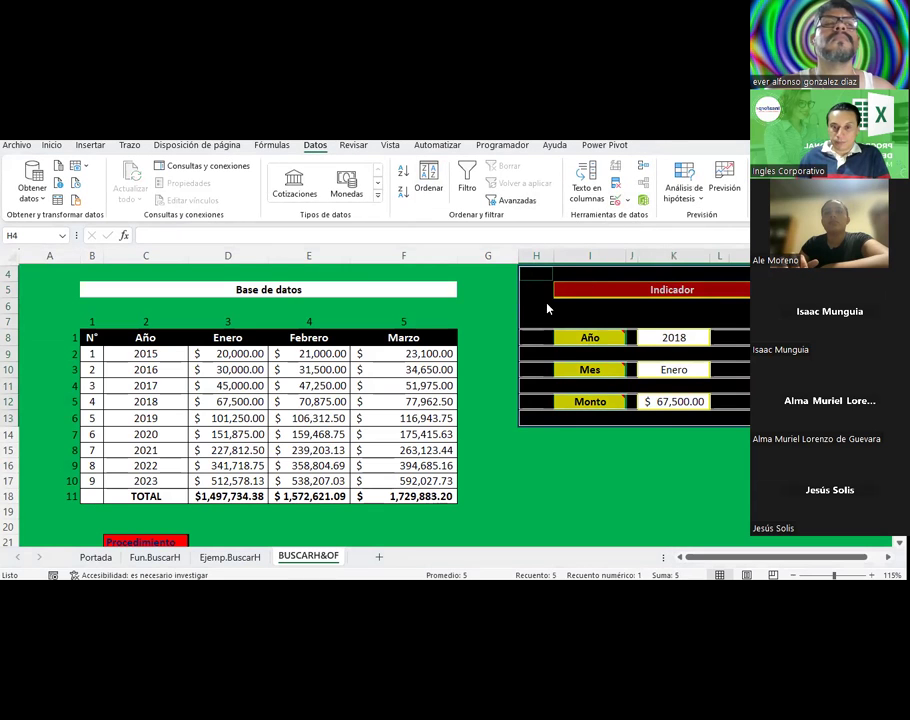
Step: Set the panel's validation to Longitud del texto, igual a
{"action": "left_click", "coordinate": [328, 331]}
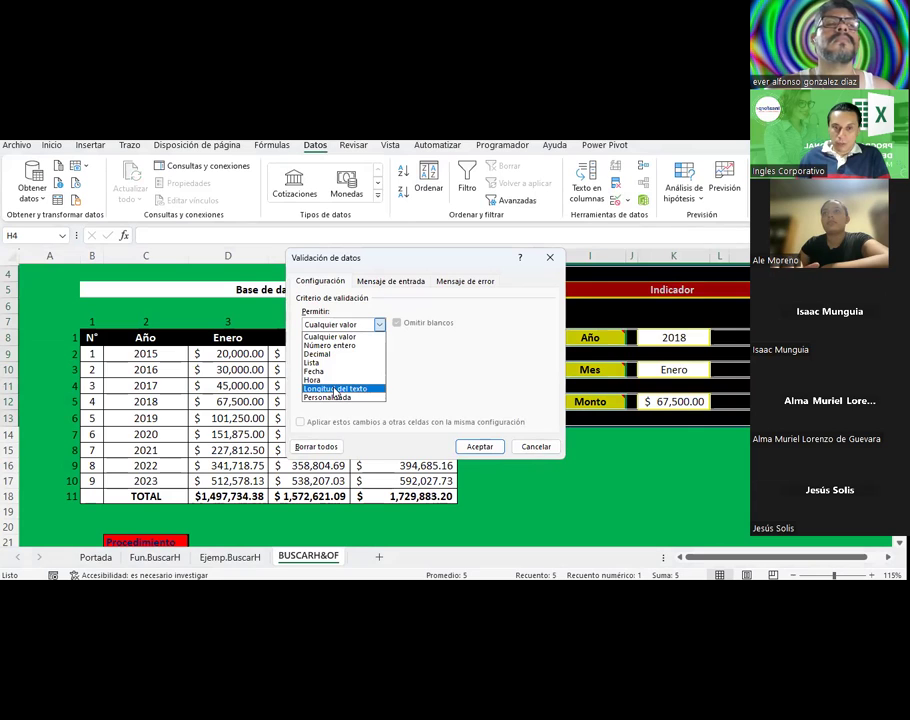
{"action": "left_click", "coordinate": [336, 388]}
{"action": "left_click", "coordinate": [345, 352]}
{"action": "left_click", "coordinate": [313, 380]}
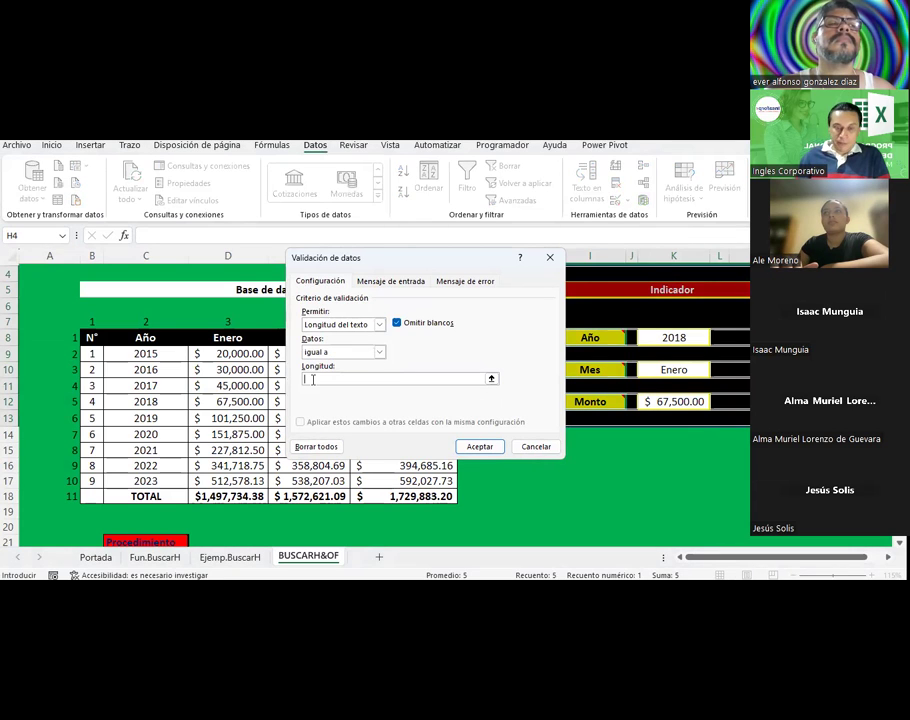
{"action": "type", "text": "4"}
{"action": "key", "text": "Escape"}
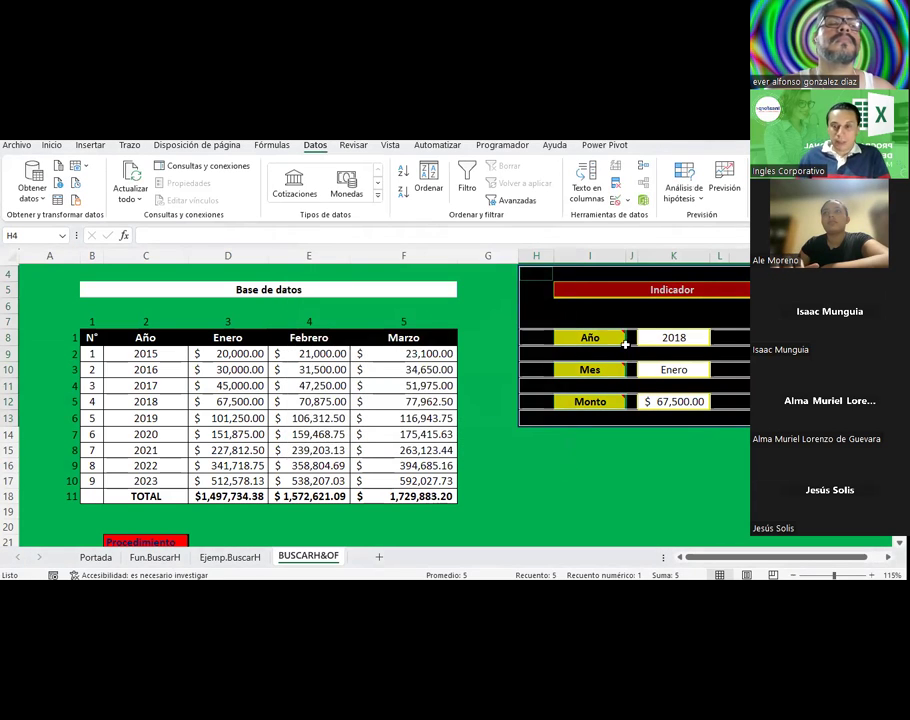
Step: Test the panel rule by entering 'dasd' and 'asd', dismissing each rejection
{"action": "left_click", "coordinate": [738, 338]}
{"action": "type", "text": "dasd"}
{"action": "key", "text": "Return"}
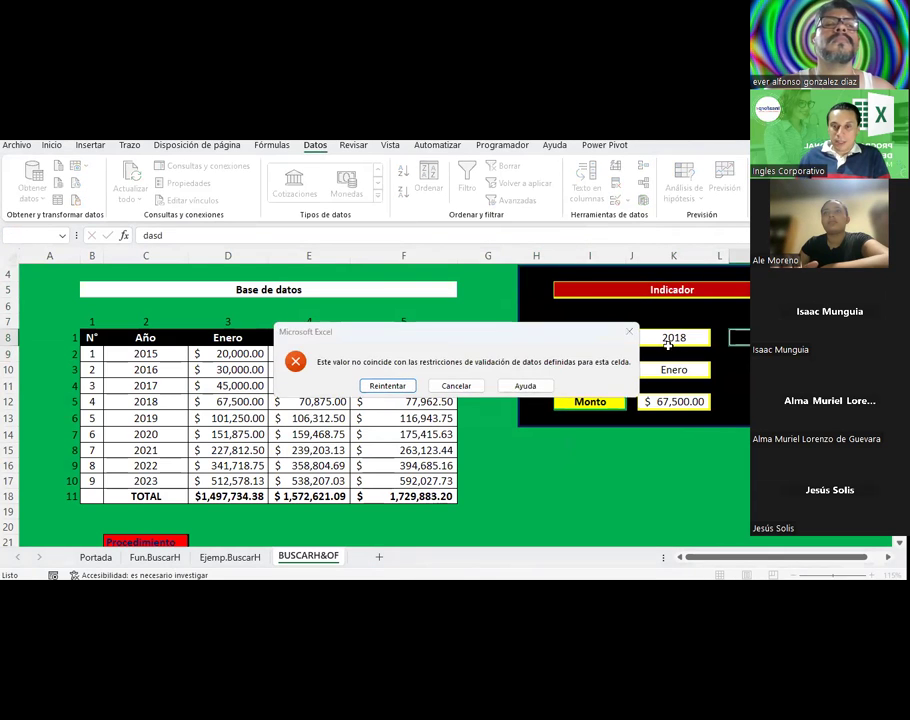
{"action": "key", "text": "Escape"}
{"action": "type", "text": "asd"}
{"action": "key", "text": "Return"}
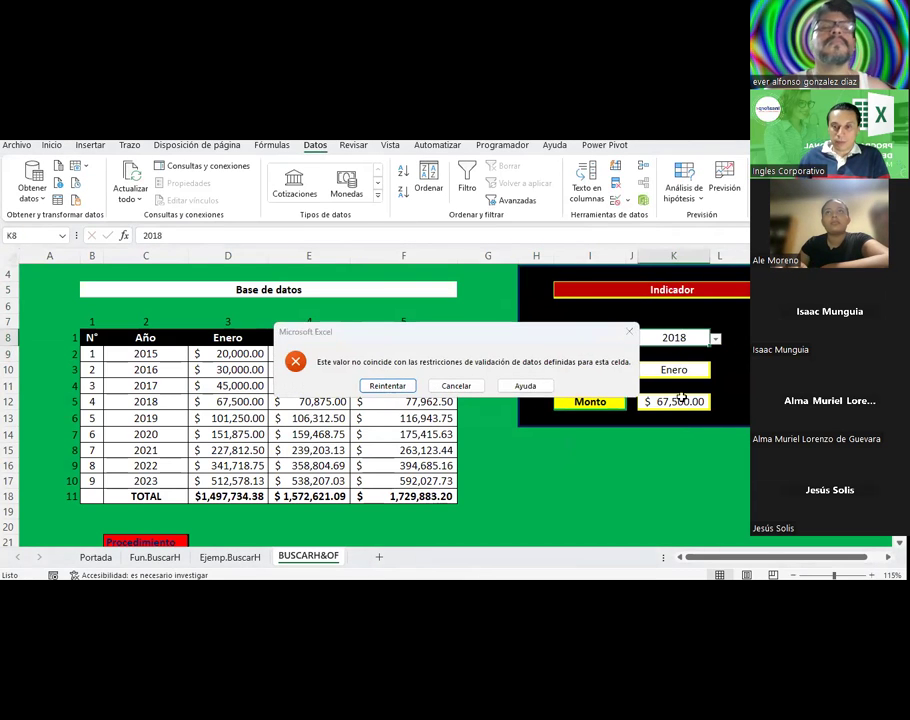
{"action": "key", "text": "Escape"}
Step: Give Monto cell K12 the same Longitud del texto igual a rule and confirm it rejects 'asda'
{"action": "left_click", "coordinate": [680, 401]}
{"action": "type", "text": "dasd"}
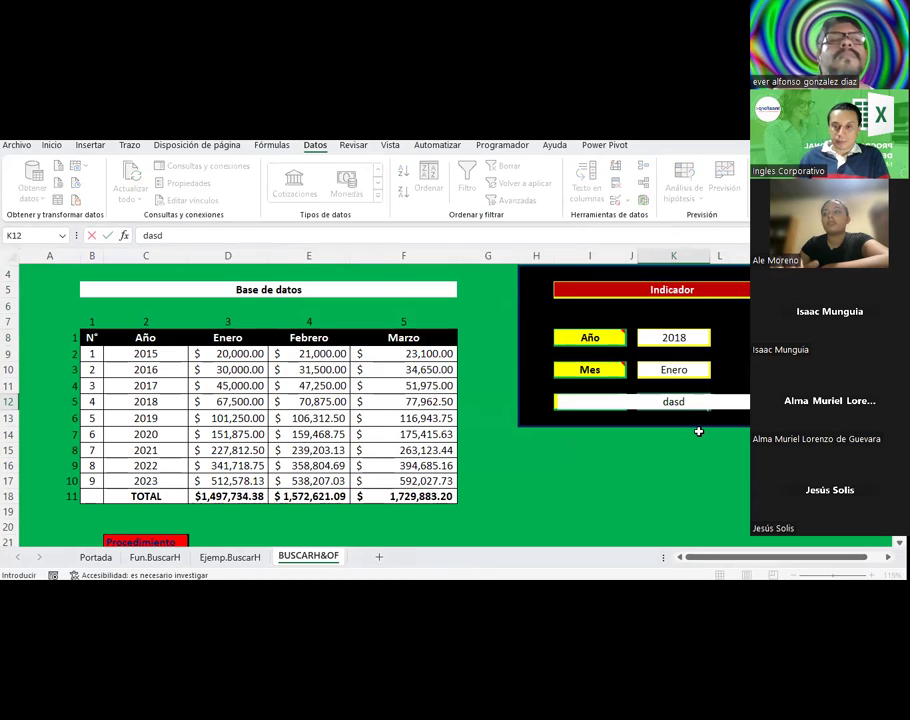
{"action": "key", "text": "Escape"}
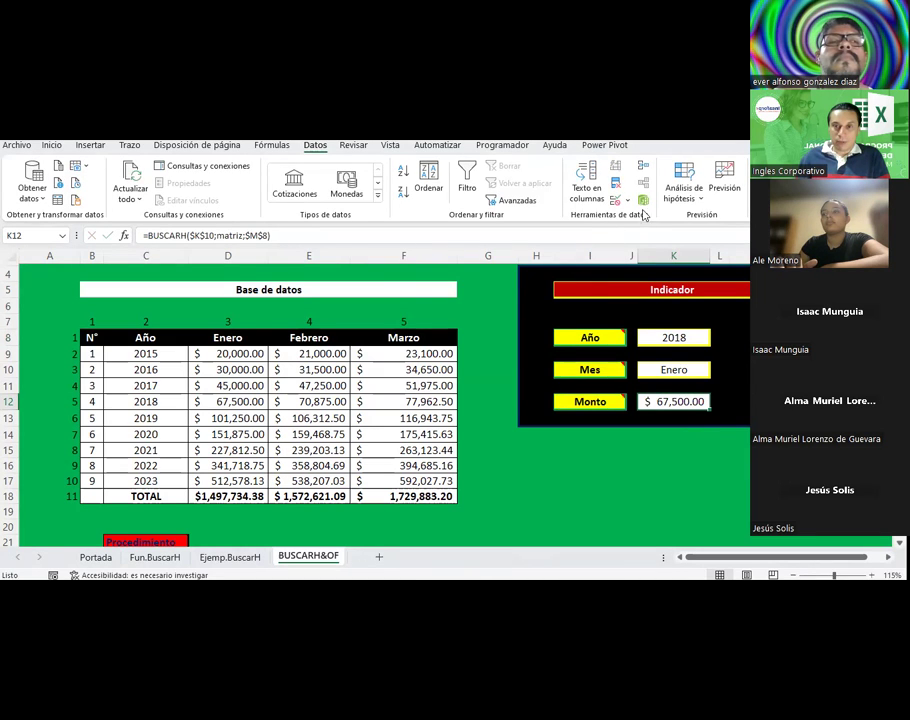
{"action": "left_click", "coordinate": [628, 203]}
{"action": "left_click", "coordinate": [645, 217]}
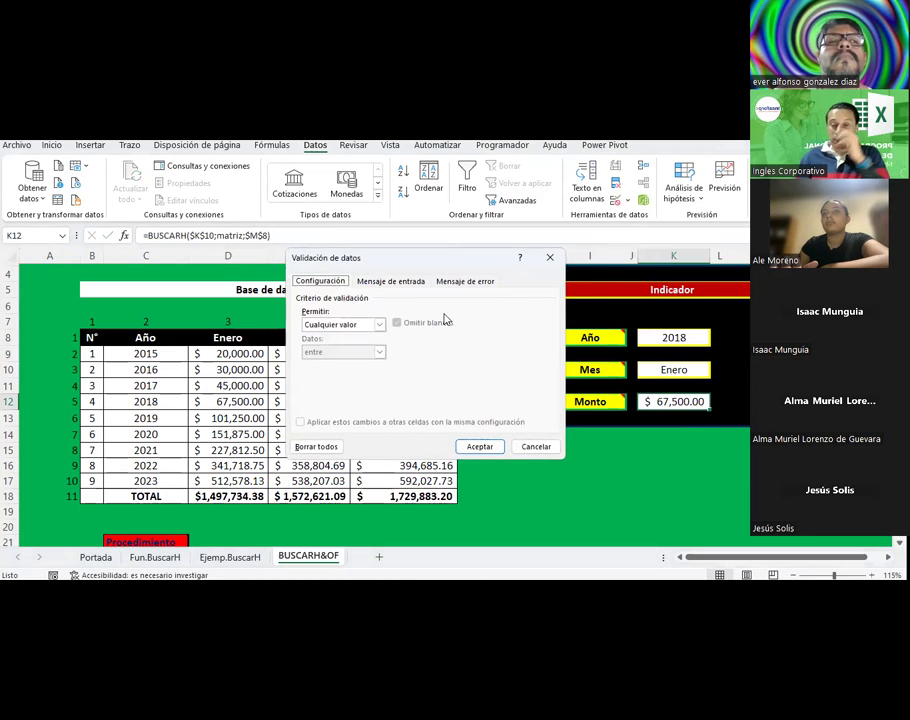
{"action": "left_click", "coordinate": [379, 324]}
{"action": "left_click", "coordinate": [335, 385]}
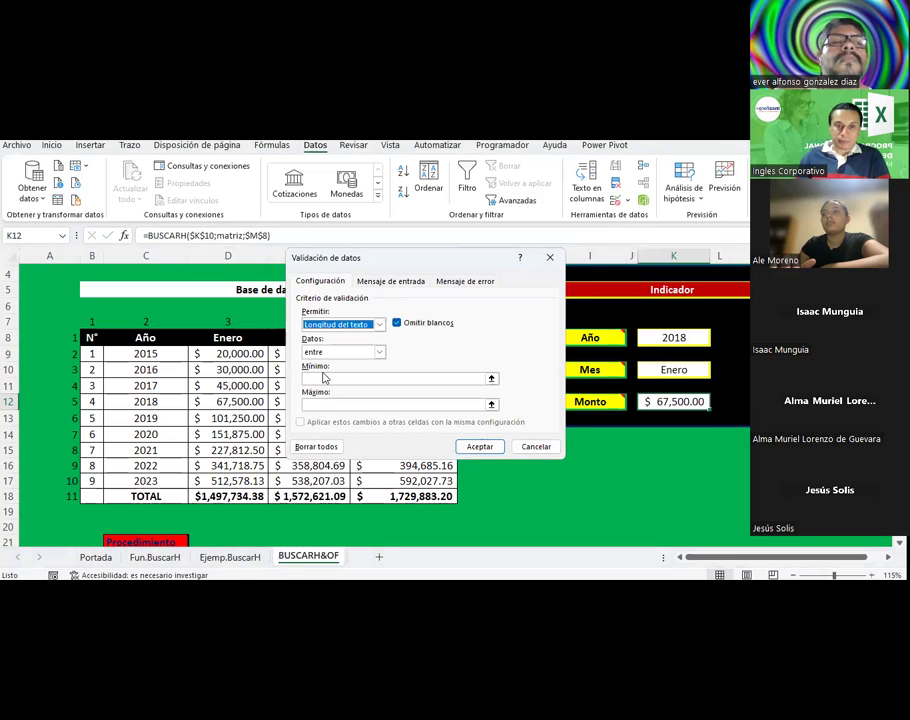
{"action": "left_click", "coordinate": [321, 350]}
{"action": "left_click", "coordinate": [318, 381]}
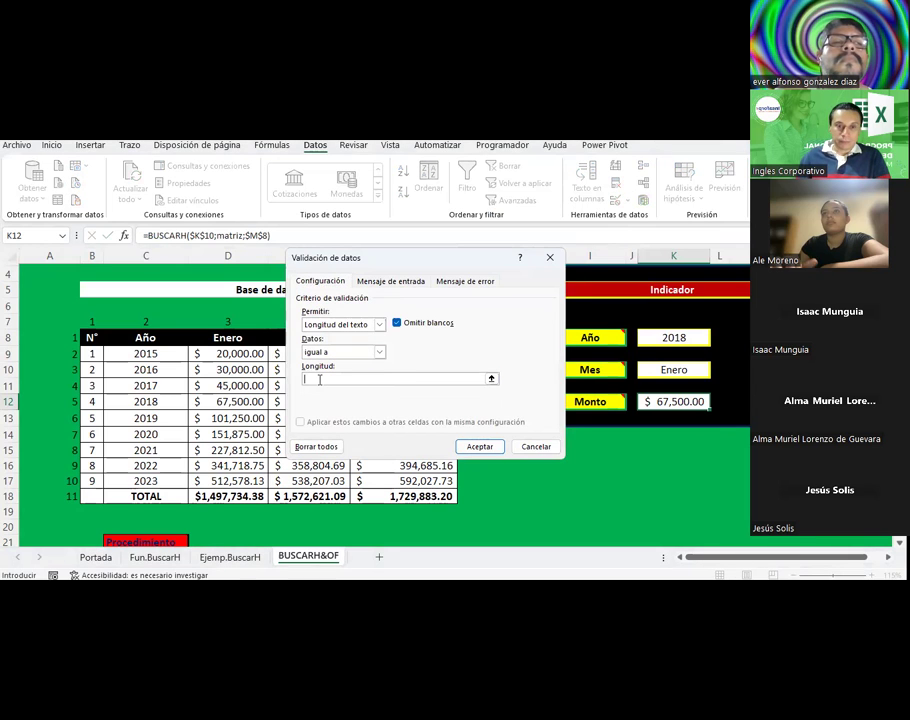
{"action": "type", "text": "0"}
{"action": "key", "text": "Return"}
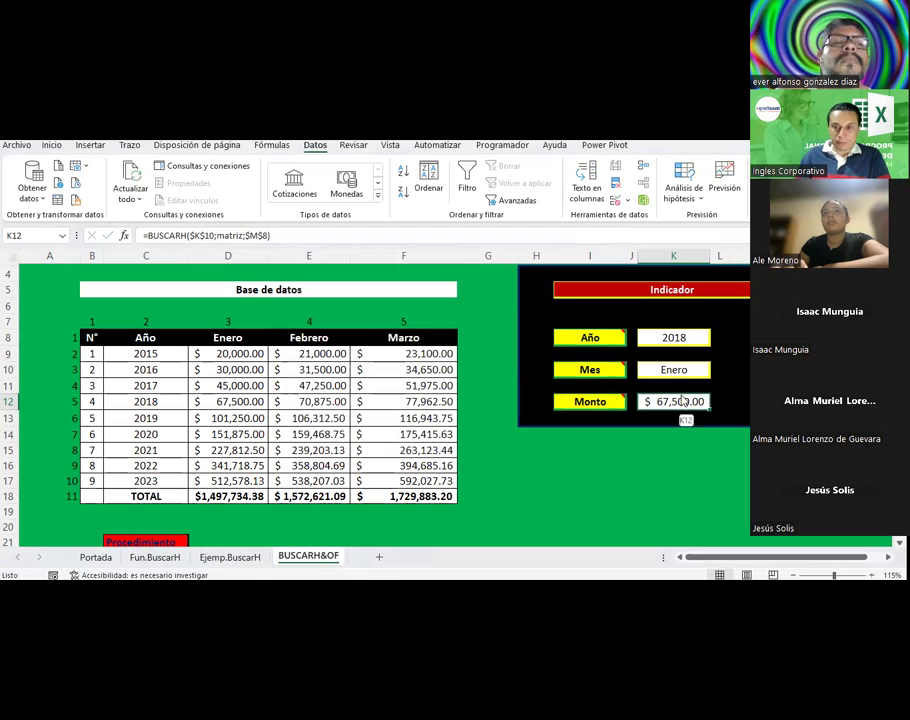
{"action": "type", "text": "asda"}
{"action": "key", "text": "Return"}
{"action": "key", "text": "Escape"}
Step: Pick Febrero for Mes and 2016 for Año from the dropdowns
{"action": "left_click", "coordinate": [690, 381]}
{"action": "left_click", "coordinate": [693, 372]}
{"action": "left_click", "coordinate": [716, 371]}
{"action": "left_click", "coordinate": [685, 396]}
{"action": "left_click", "coordinate": [703, 339]}
{"action": "left_click", "coordinate": [714, 340]}
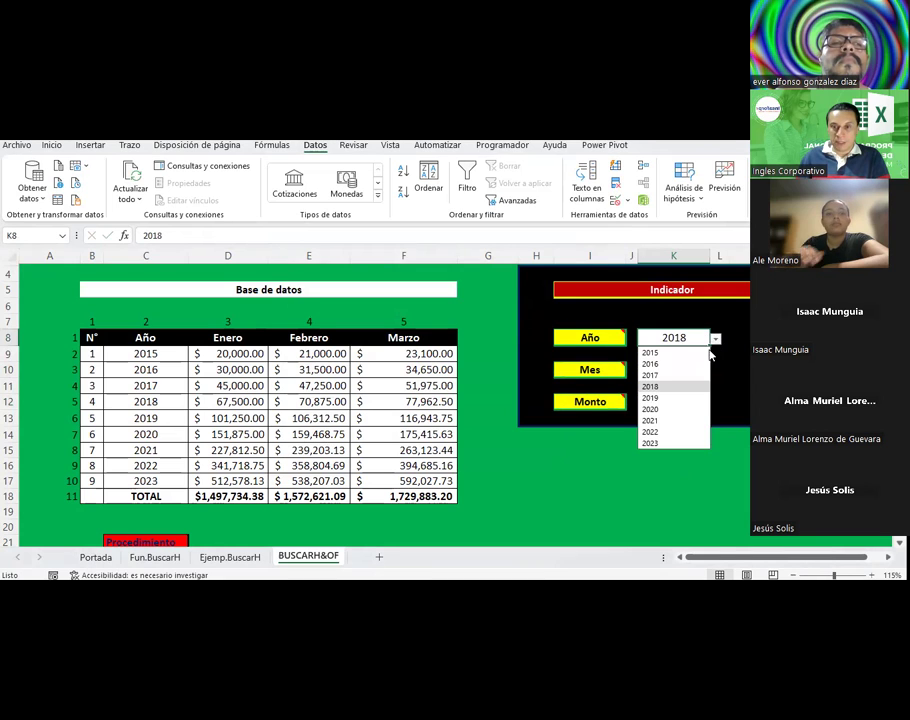
{"action": "left_click", "coordinate": [684, 365]}
{"action": "left_click", "coordinate": [733, 381]}
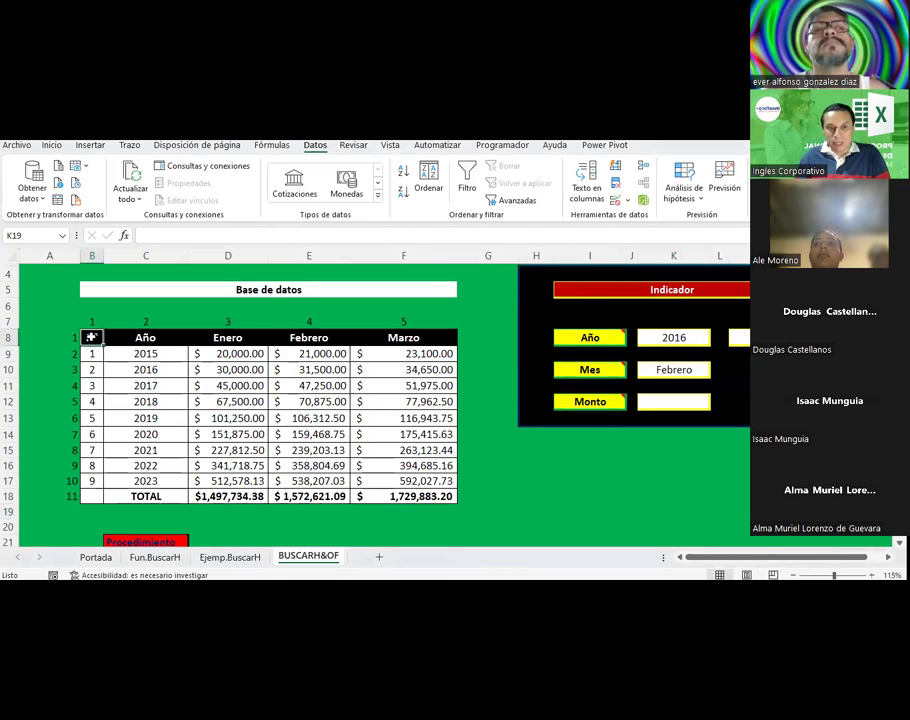
{"action": "left_click_drag", "start_coordinate": [89, 340], "coordinate": [428, 498]}
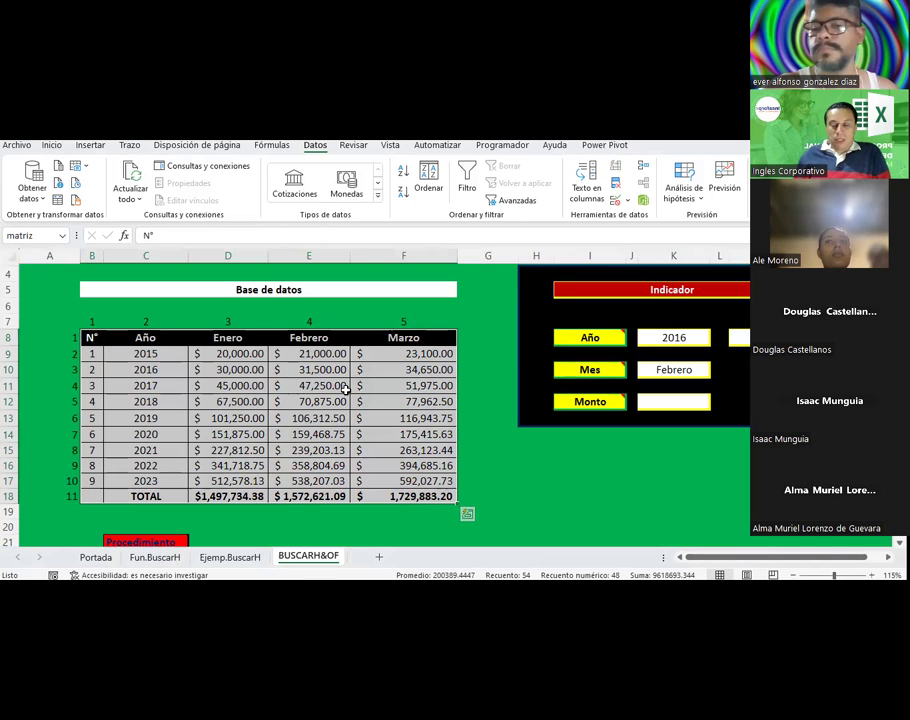
{"action": "scroll", "coordinate": [344, 387], "scroll_direction": "down", "scroll_amount": 1}
{"action": "left_click_drag", "start_coordinate": [156, 309], "coordinate": [141, 430]}
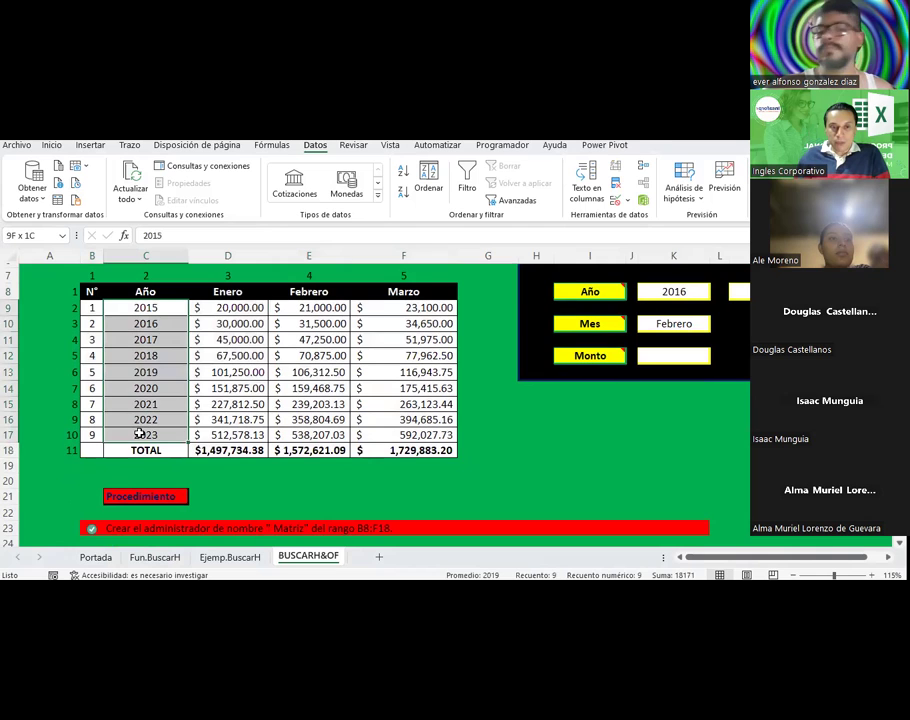
{"action": "scroll", "coordinate": [140, 432], "scroll_direction": "up", "scroll_amount": 1}
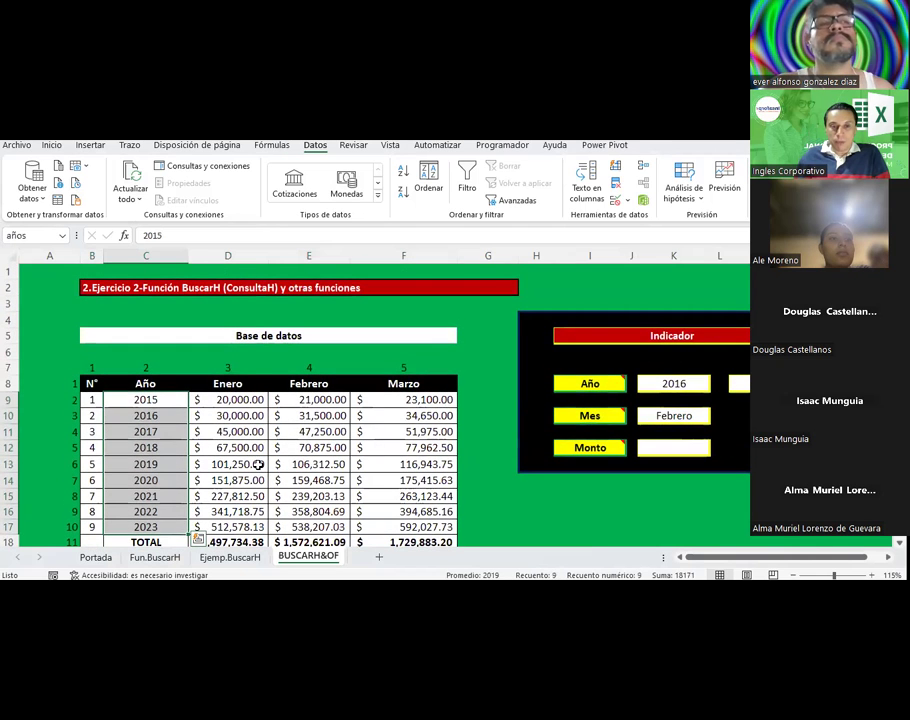
{"action": "left_click_drag", "start_coordinate": [262, 383], "coordinate": [411, 377]}
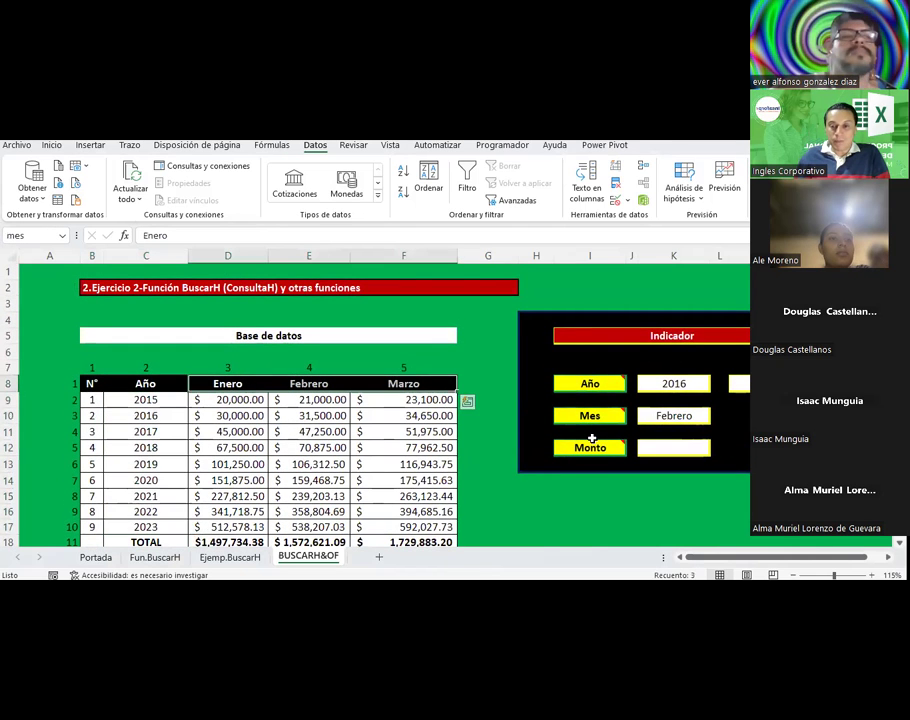
{"action": "scroll", "coordinate": [554, 439], "scroll_direction": "down", "scroll_amount": 1}
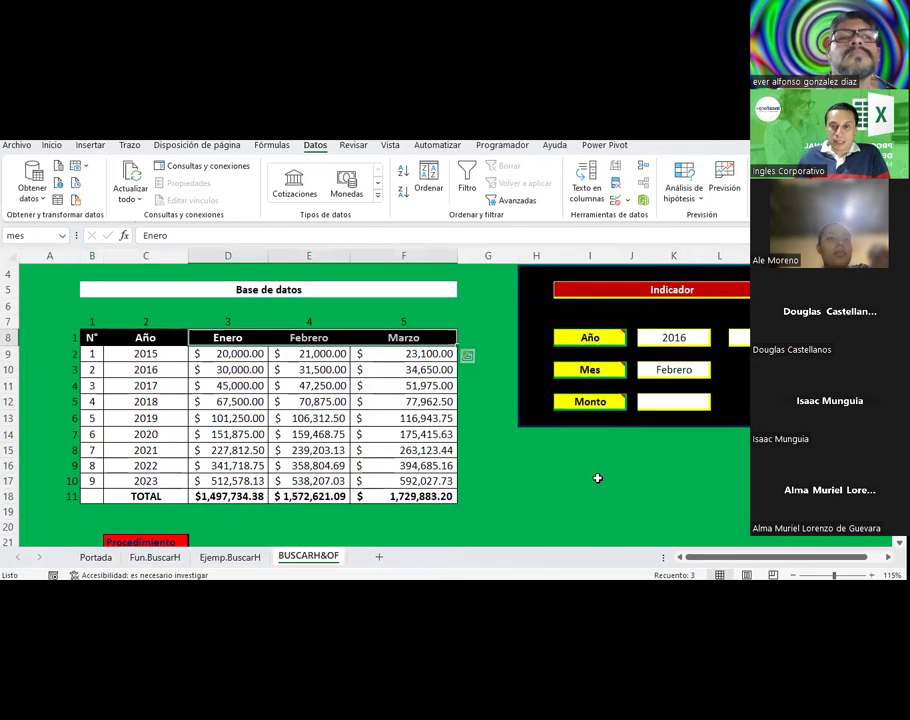
{"action": "left_click", "coordinate": [676, 335]}
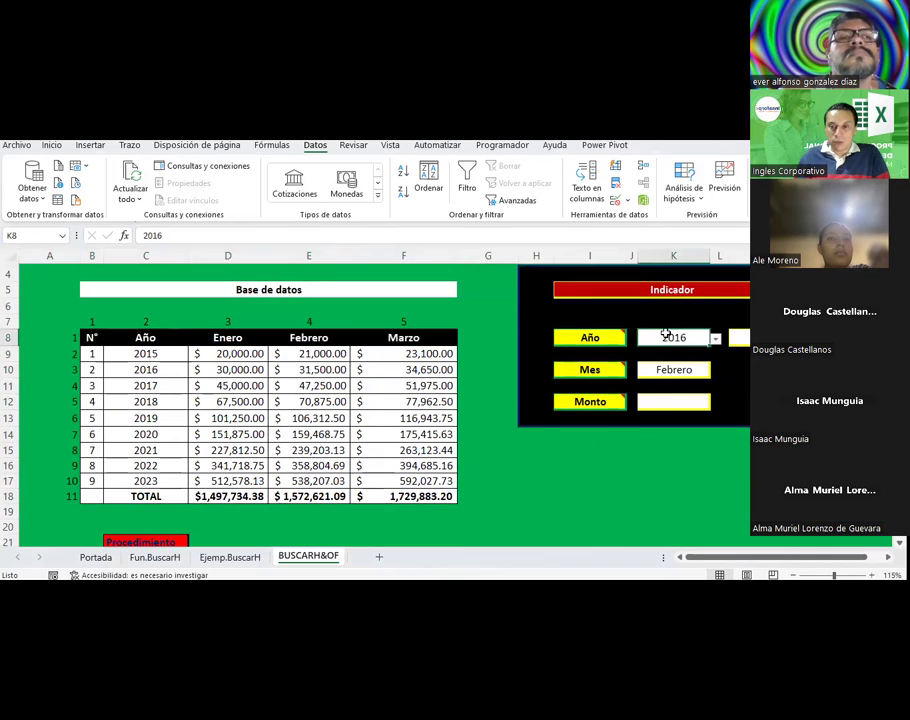
{"action": "left_click", "coordinate": [616, 200]}
{"action": "left_click", "coordinate": [660, 215]}
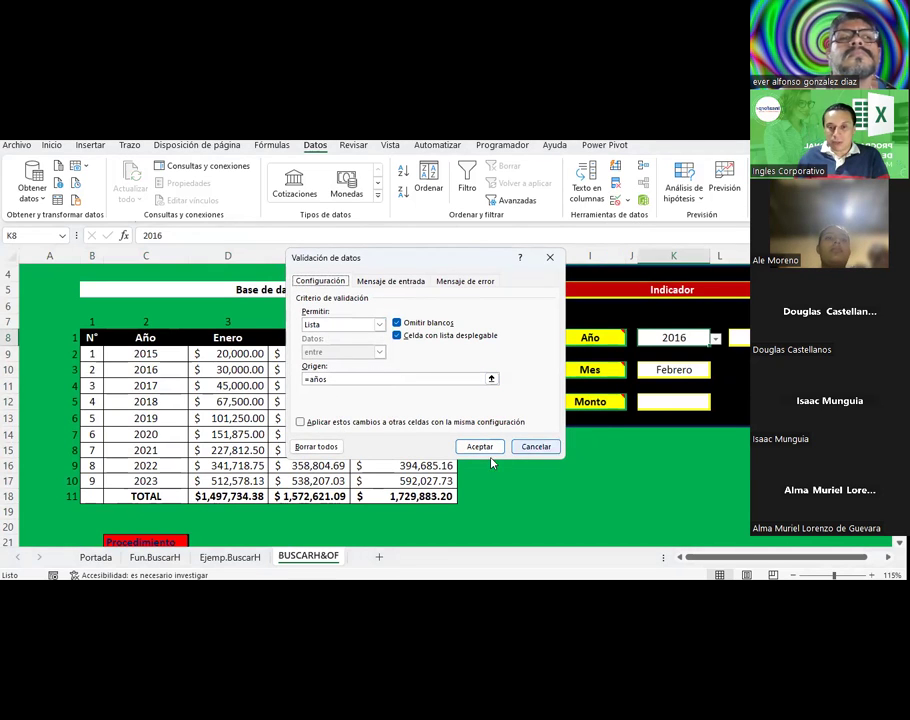
{"action": "left_click", "coordinate": [535, 446]}
{"action": "left_click", "coordinate": [655, 370]}
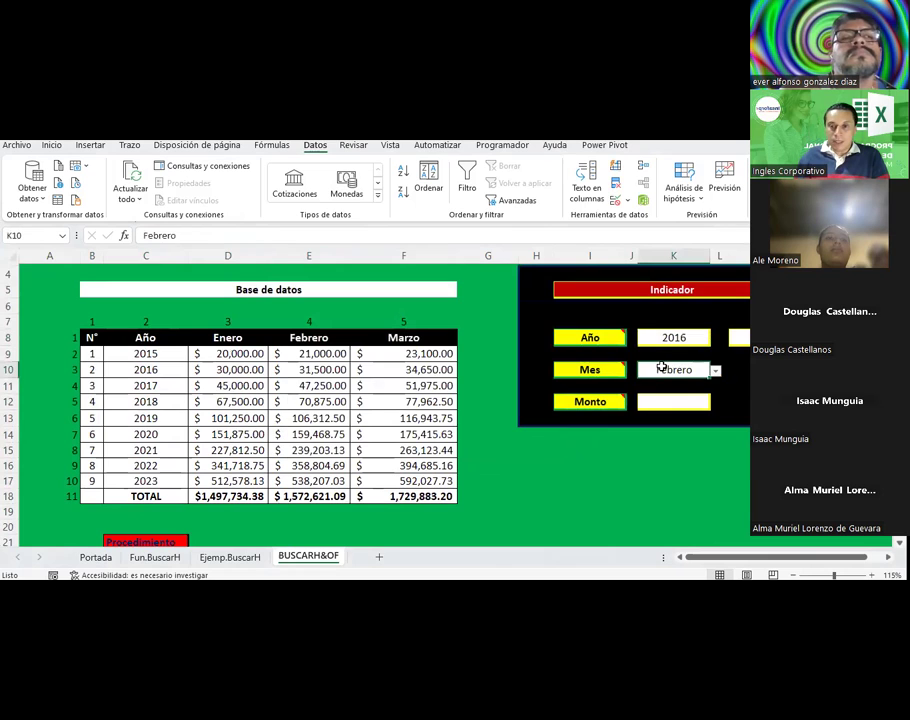
{"action": "left_click", "coordinate": [624, 200]}
{"action": "left_click", "coordinate": [637, 220]}
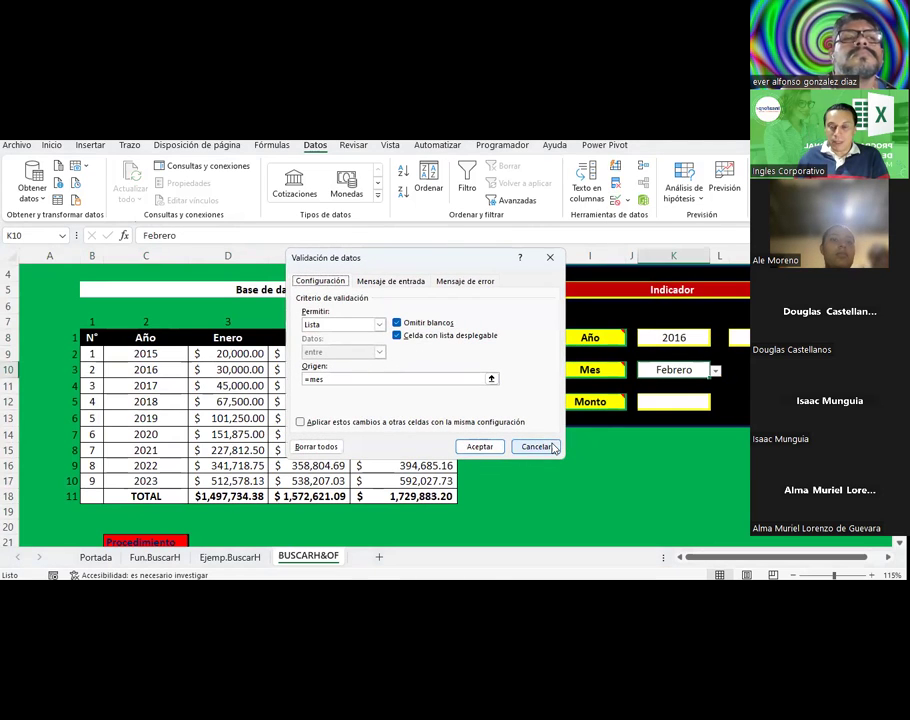
{"action": "left_click", "coordinate": [548, 446]}
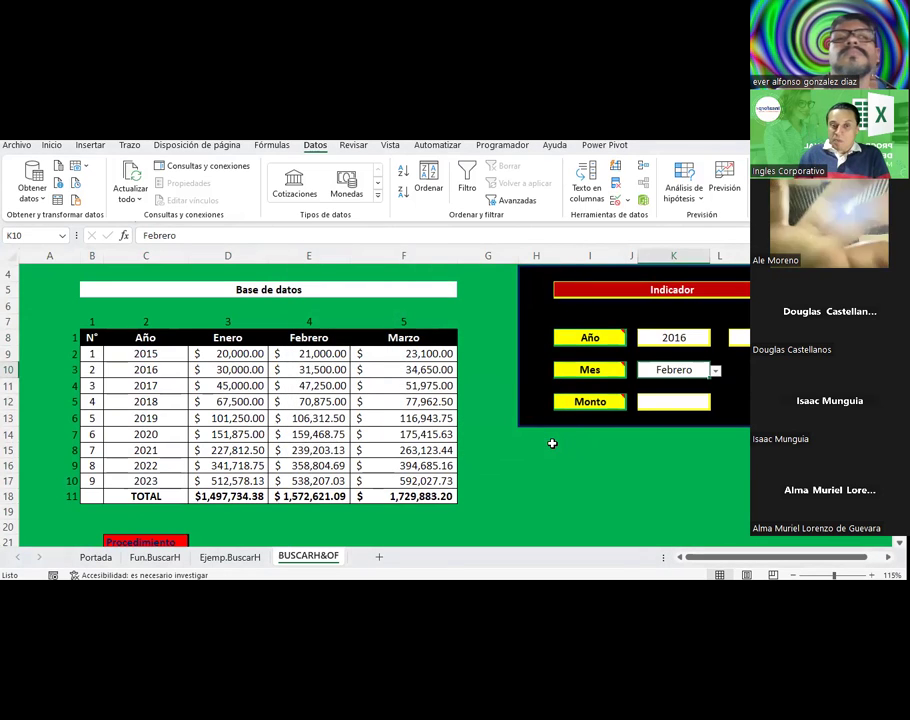
{"action": "mouse_move", "coordinate": [745, 563]}
{"action": "left_mouse_down"}
{"action": "mouse_move", "coordinate": [777, 563]}
{"action": "mouse_move", "coordinate": [732, 563]}
{"action": "left_mouse_up"}
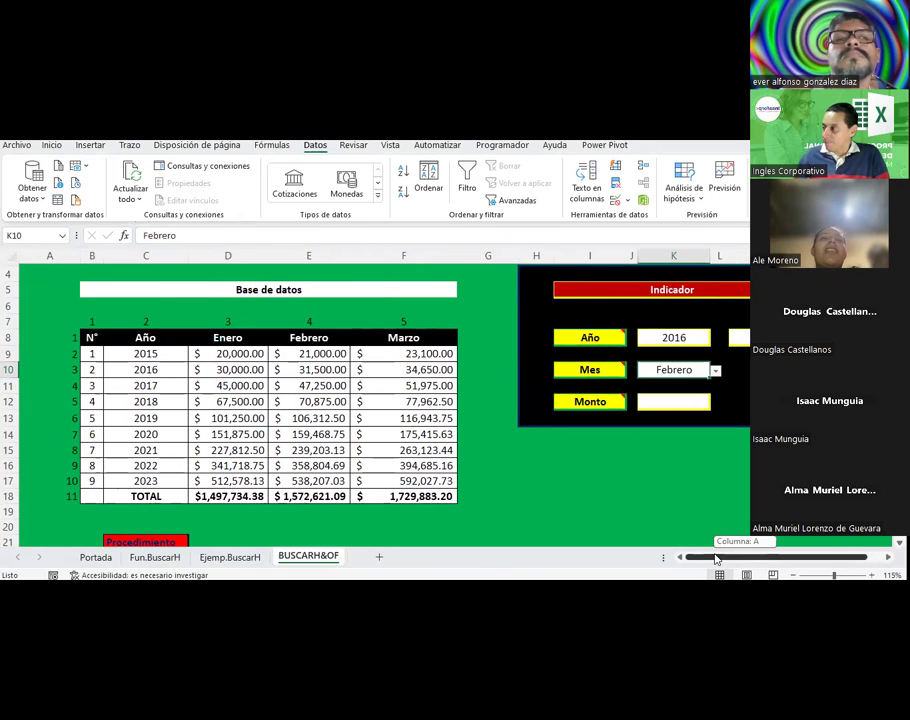
{"action": "left_click_drag", "start_coordinate": [716, 560], "coordinate": [716, 560]}
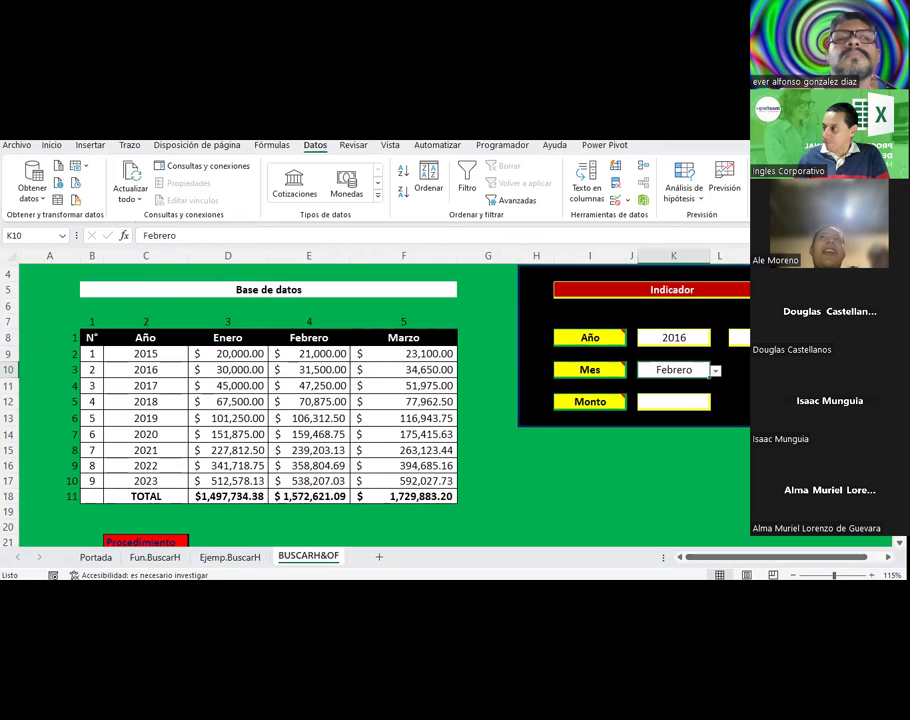
Step: Select the Año value cell K8
{"action": "left_click", "coordinate": [682, 338]}
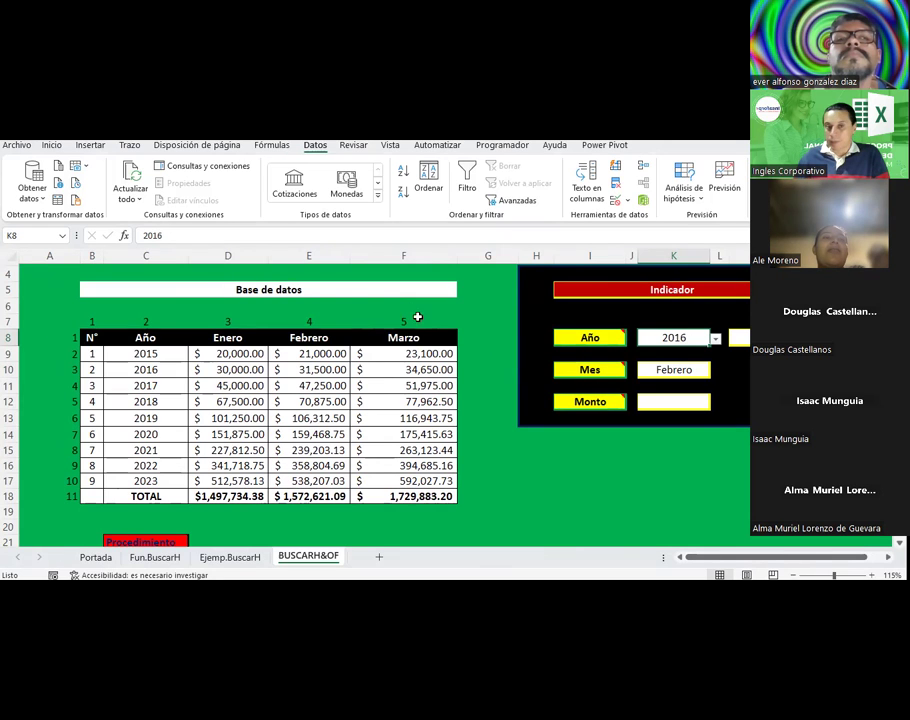
Step: Delete años, matriz and mes in Administrador de nombres, then add K10 to the selection
{"action": "left_click", "coordinate": [271, 145]}
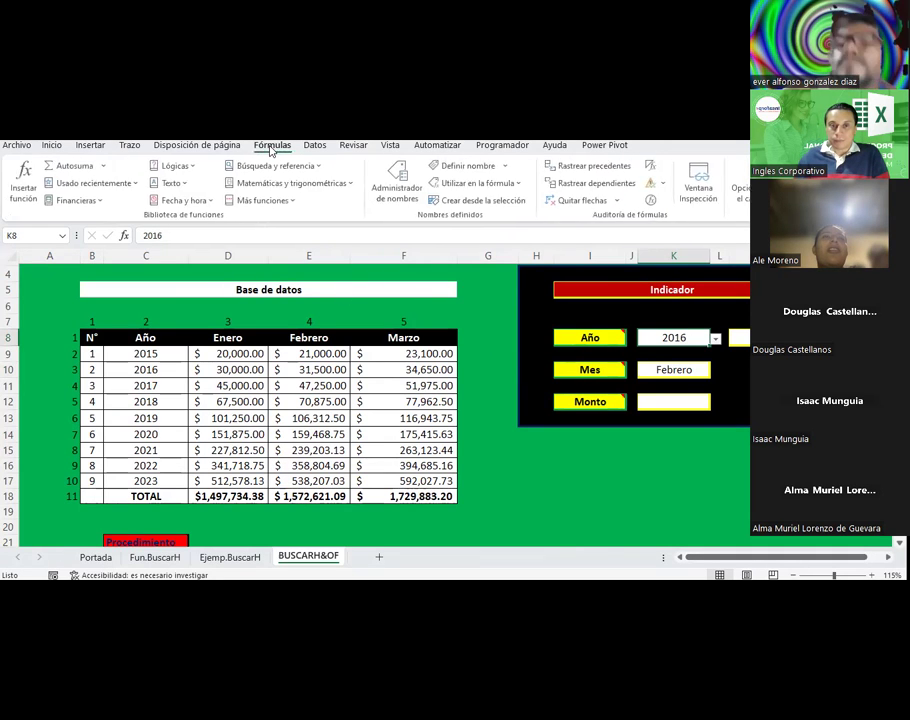
{"action": "left_click", "coordinate": [398, 185]}
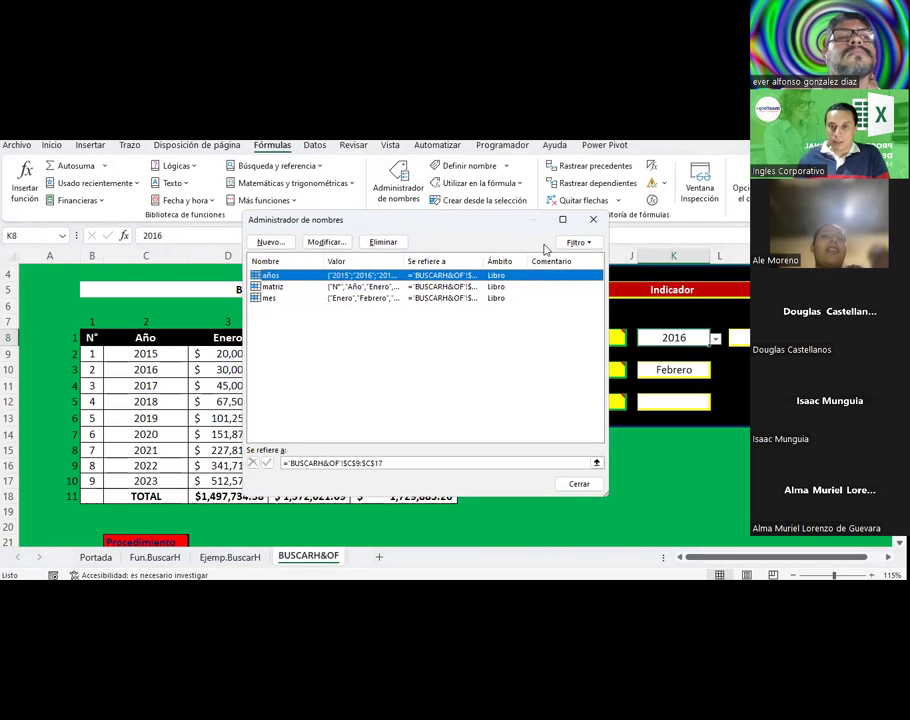
{"action": "left_click", "coordinate": [593, 219]}
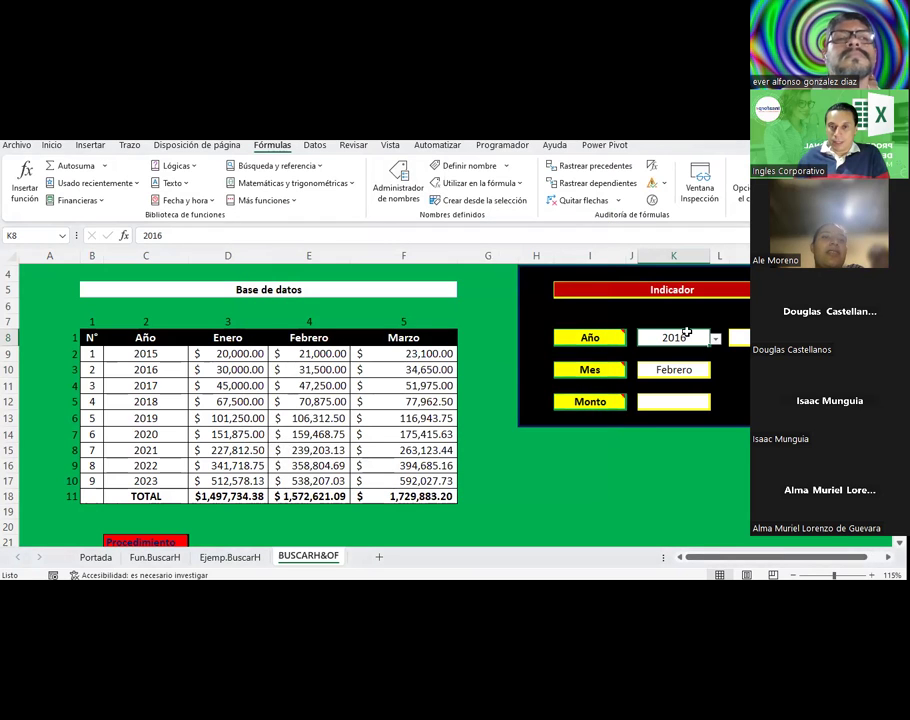
{"action": "left_click", "coordinate": [402, 186]}
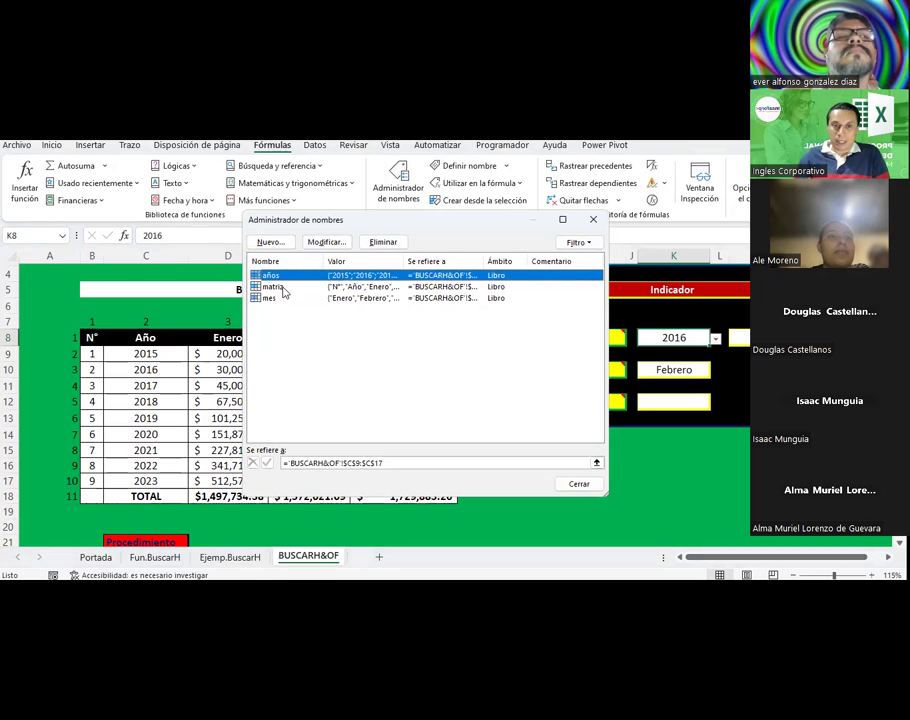
{"action": "left_click", "coordinate": [282, 297], "text": "shift"}
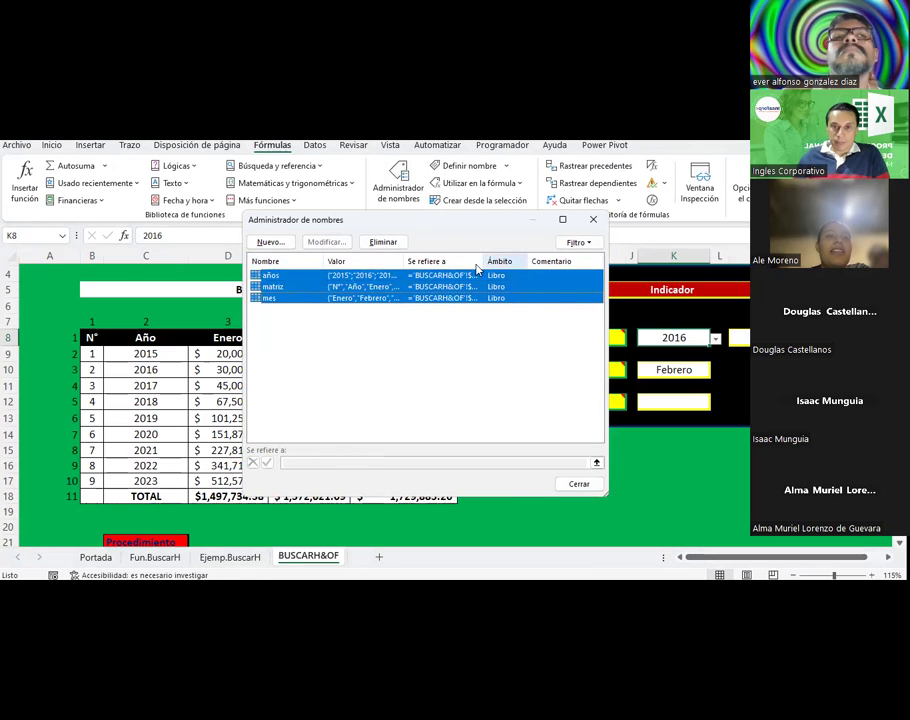
{"action": "left_click", "coordinate": [383, 241]}
{"action": "left_click", "coordinate": [425, 386]}
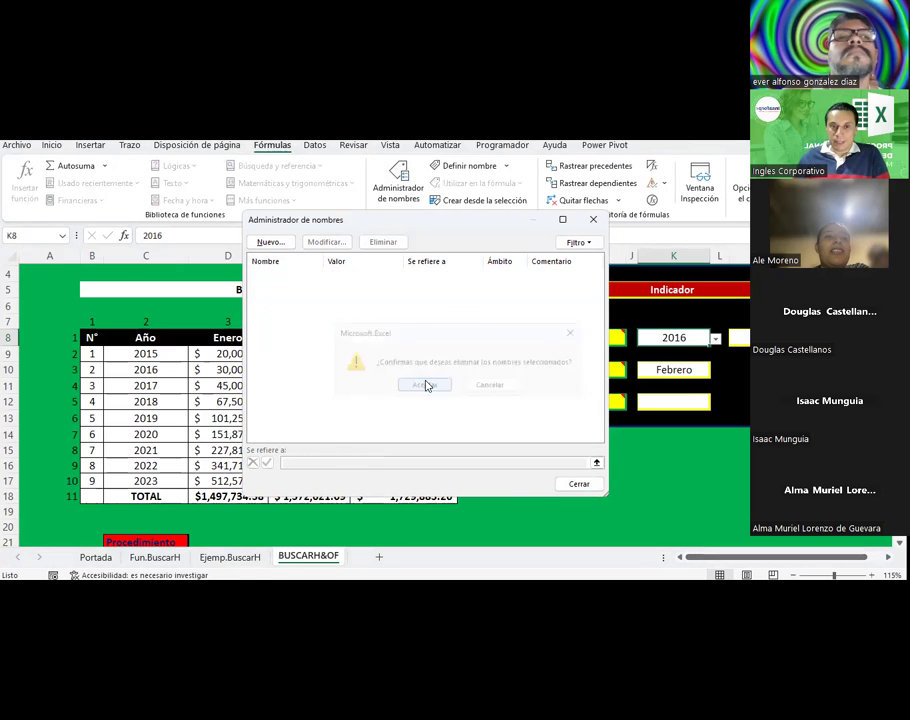
{"action": "left_click", "coordinate": [593, 219]}
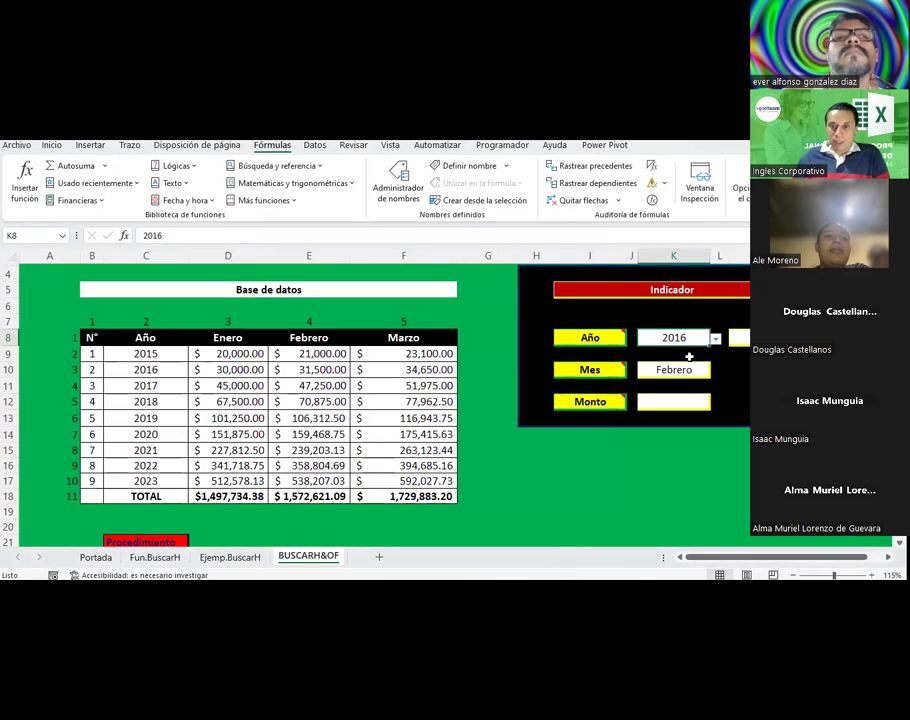
{"action": "left_click", "coordinate": [684, 367], "text": "ctrl"}
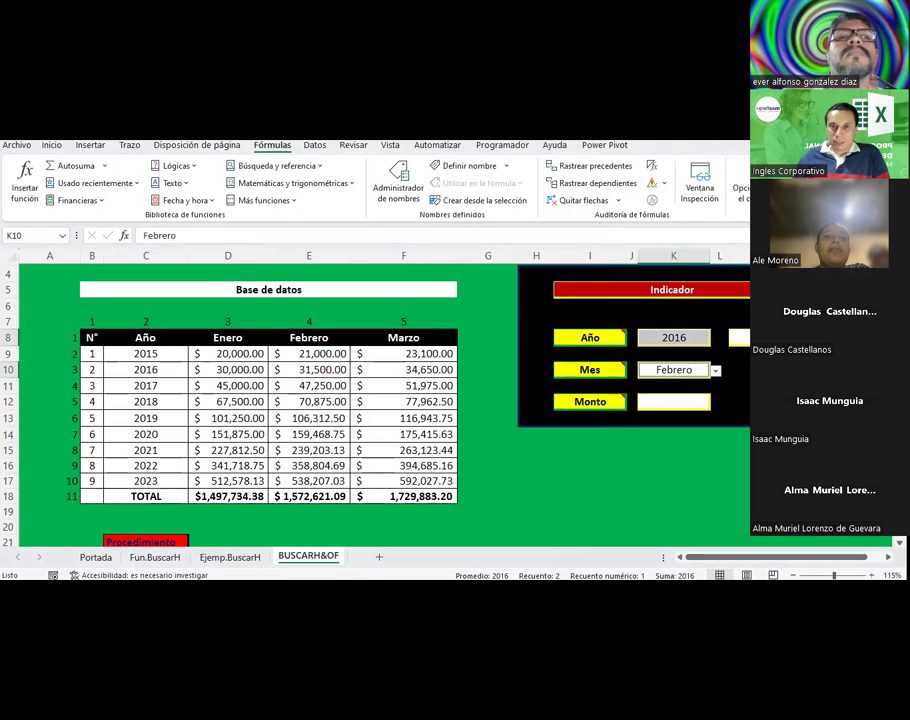
Step: Reset validation on K8 and K10 to Cualquier valor, accepting the clear-rules warning
{"action": "left_click", "coordinate": [314, 146]}
{"action": "left_click", "coordinate": [629, 202]}
{"action": "left_click", "coordinate": [660, 217]}
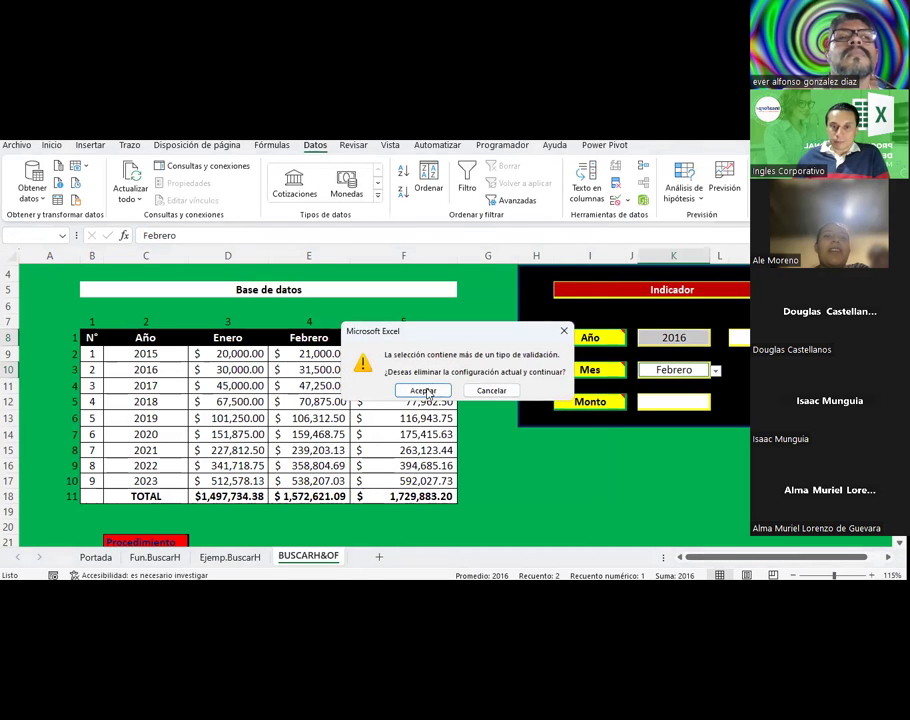
{"action": "left_click", "coordinate": [424, 391]}
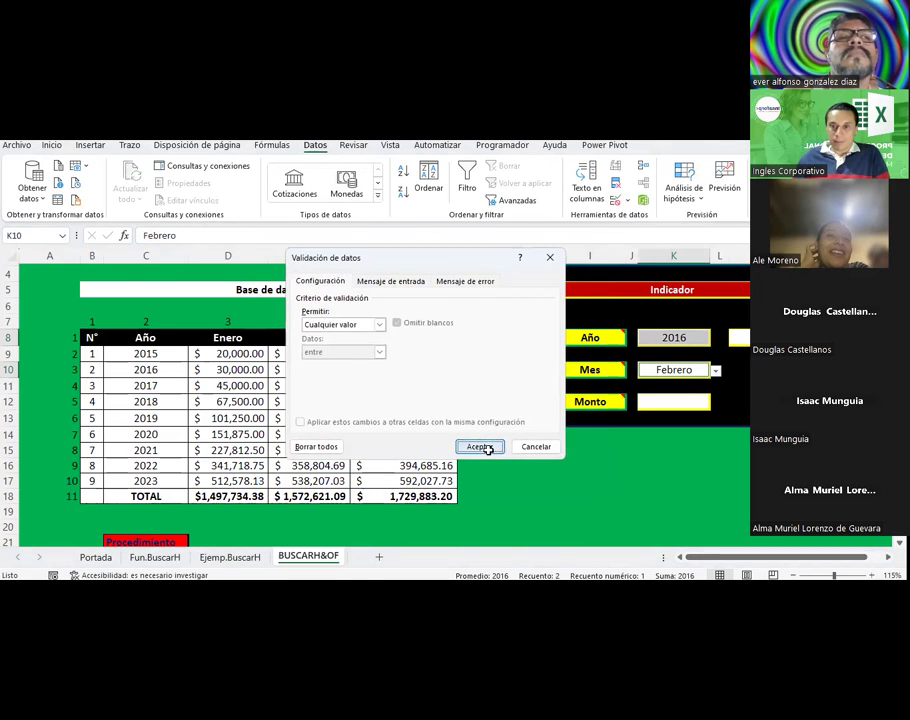
{"action": "left_click", "coordinate": [480, 447]}
Step: Delete the 2016 and Febrero values from K8 and K10
{"action": "left_click", "coordinate": [719, 370]}
{"action": "left_click", "coordinate": [690, 337]}
{"action": "key", "text": "Delete"}
{"action": "left_click", "coordinate": [680, 371]}
{"action": "key", "text": "Delete"}
{"action": "left_click", "coordinate": [666, 430]}
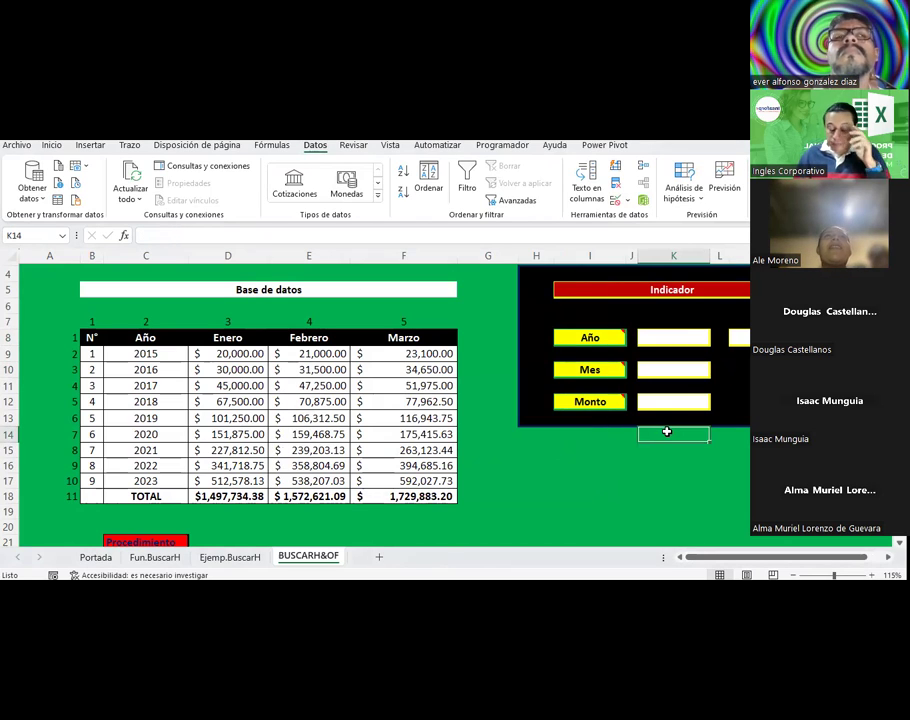
{"action": "left_click", "coordinate": [491, 339]}
Step: Select B8:F18 and name it matriz in the Name Box
{"action": "scroll", "coordinate": [491, 339], "scroll_direction": "down", "scroll_amount": 1}
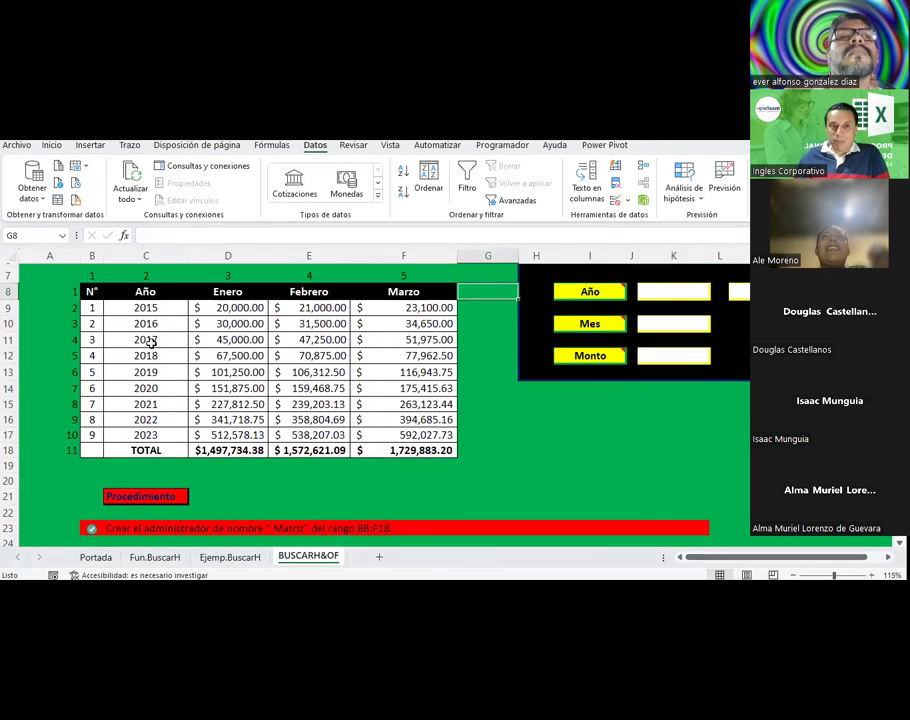
{"action": "mouse_move", "coordinate": [91, 291]}
{"action": "left_mouse_down"}
{"action": "mouse_move", "coordinate": [270, 344]}
{"action": "mouse_move", "coordinate": [420, 452]}
{"action": "left_mouse_up"}
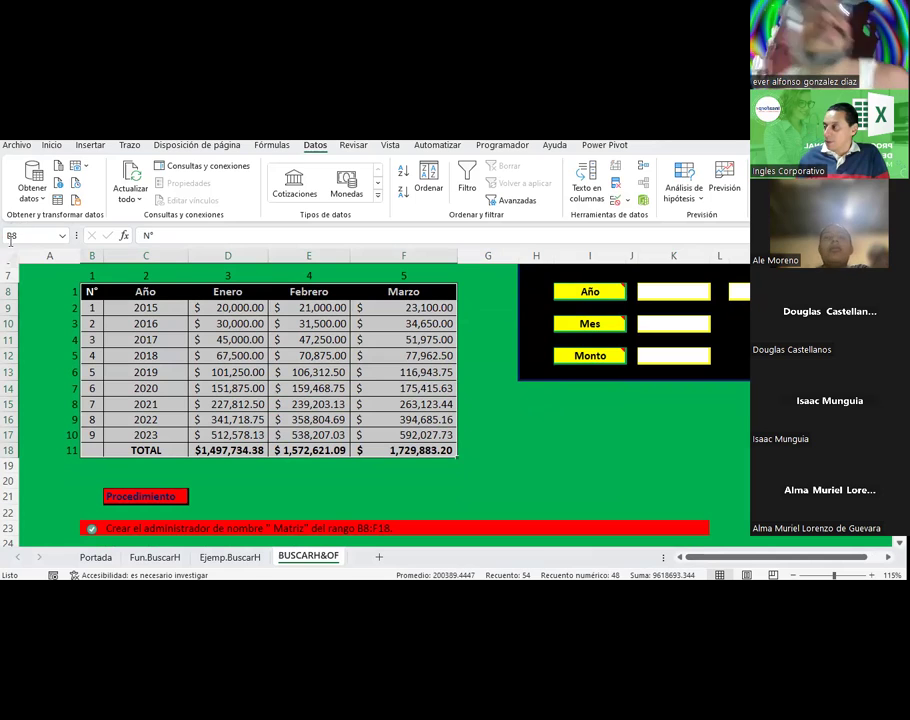
{"action": "left_click", "coordinate": [27, 232]}
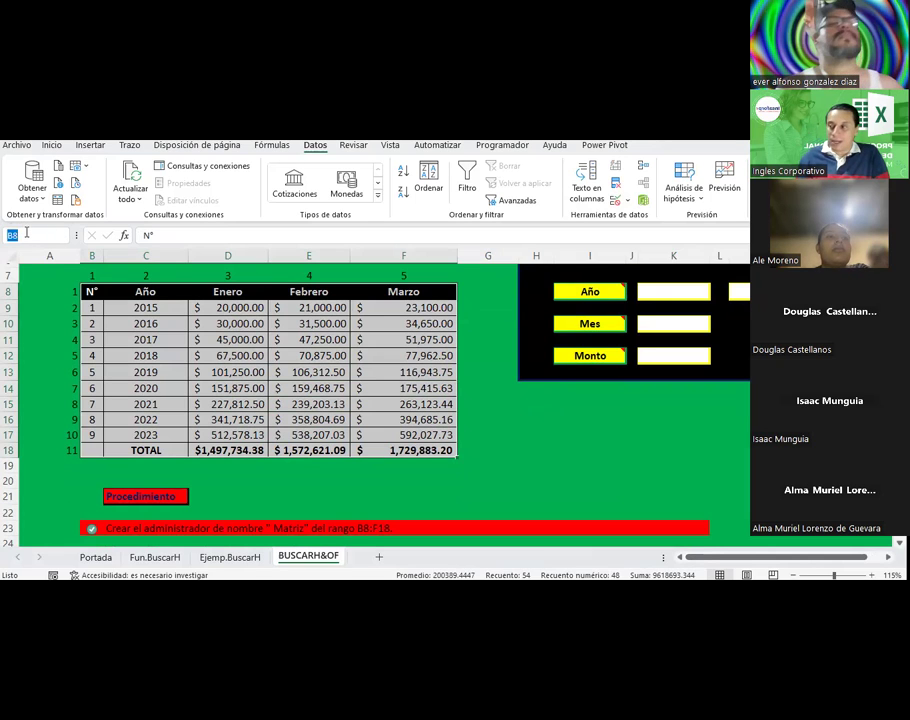
{"action": "type", "text": "matriz"}
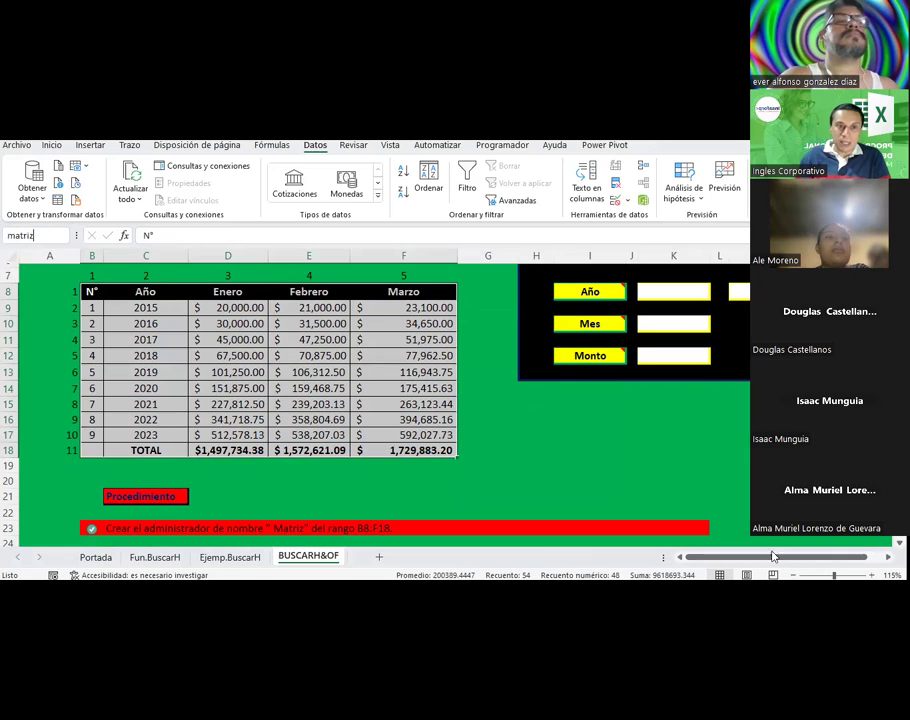
{"action": "key", "text": "Return"}
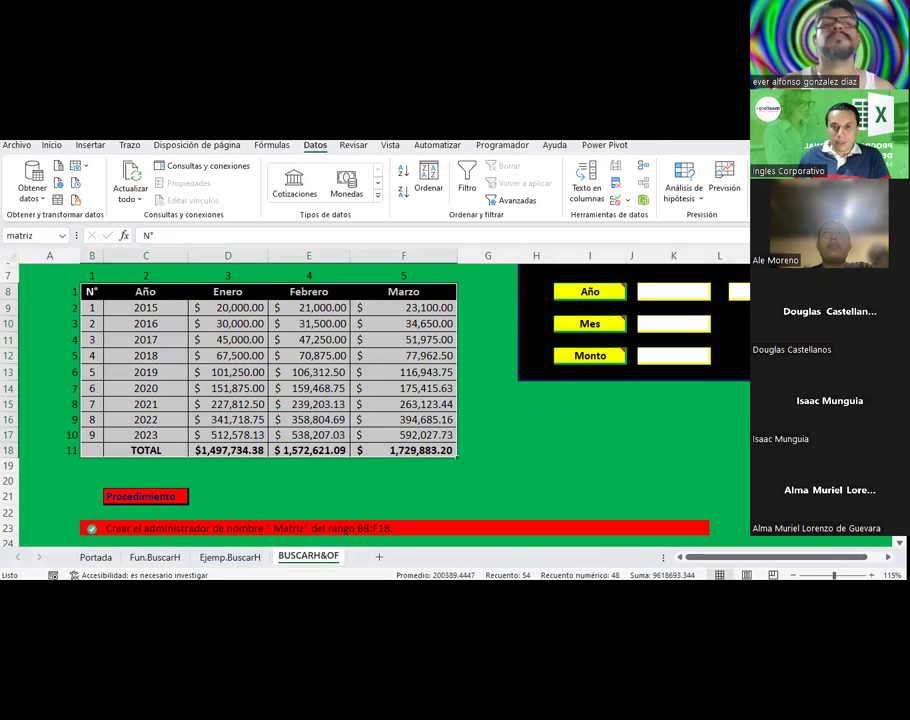
{"action": "left_click", "coordinate": [488, 404]}
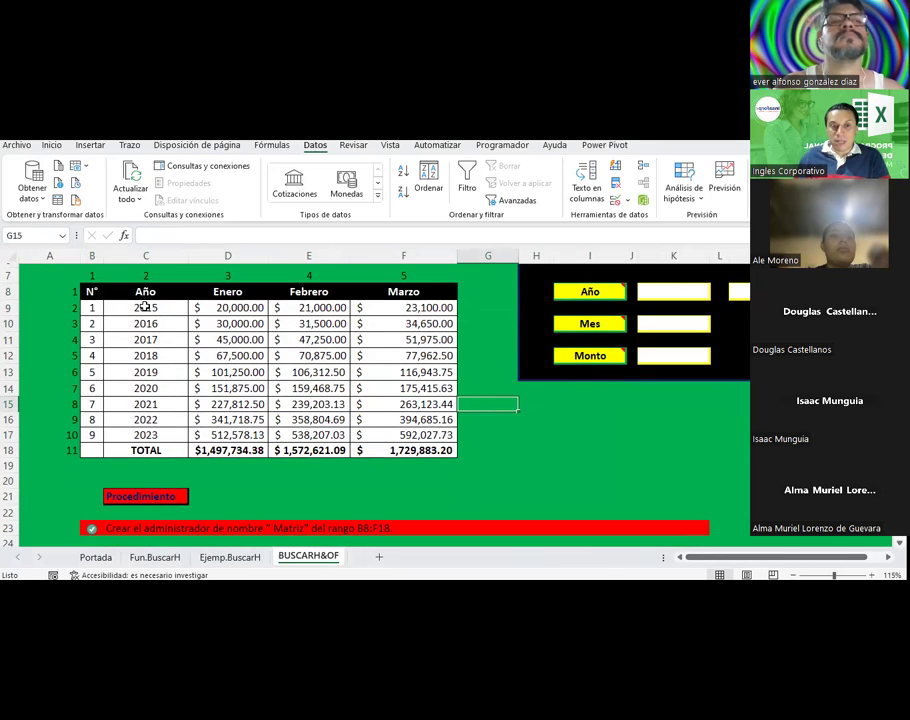
{"action": "left_click_drag", "start_coordinate": [146, 307], "coordinate": [124, 431]}
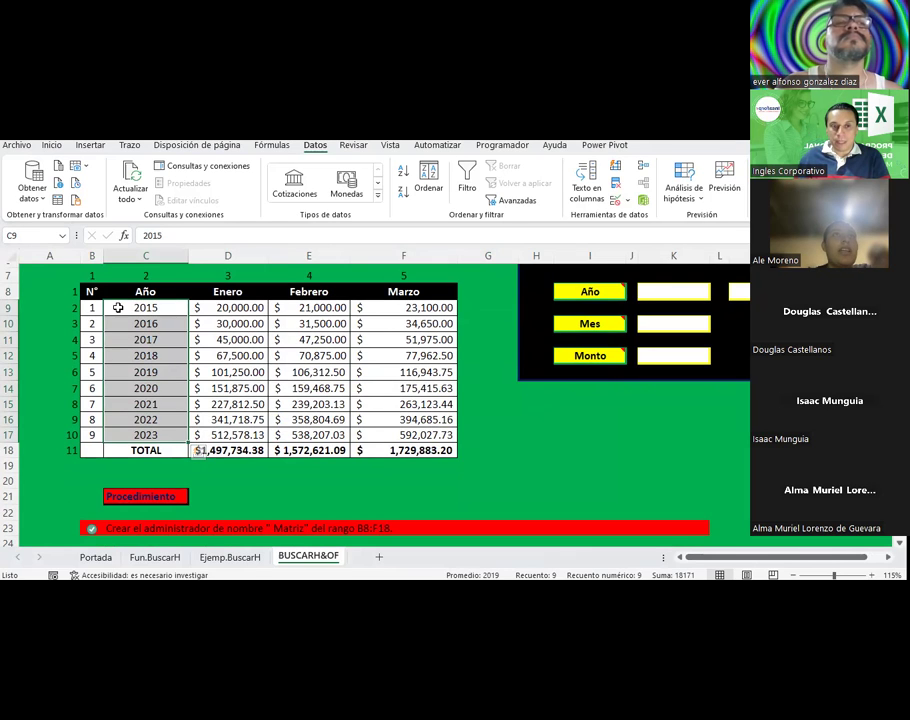
Step: Name the year cells C9:C17 'años' in the Name Box
{"action": "left_click_drag", "start_coordinate": [172, 309], "coordinate": [175, 433]}
{"action": "left_click", "coordinate": [28, 234]}
{"action": "type", "text": "años"}
{"action": "key", "text": "Return"}
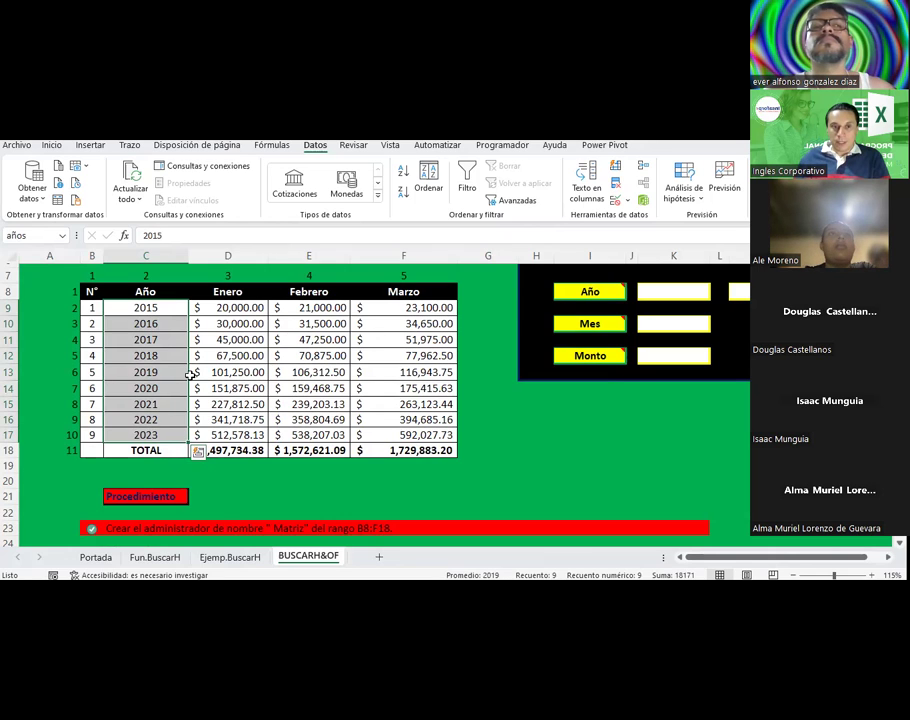
Step: Name the month headers D8:F8 (Enero to Marzo) 'mes'
{"action": "left_click", "coordinate": [190, 374]}
{"action": "left_click_drag", "start_coordinate": [228, 292], "coordinate": [418, 291]}
{"action": "left_click", "coordinate": [33, 236]}
{"action": "type", "text": "mes"}
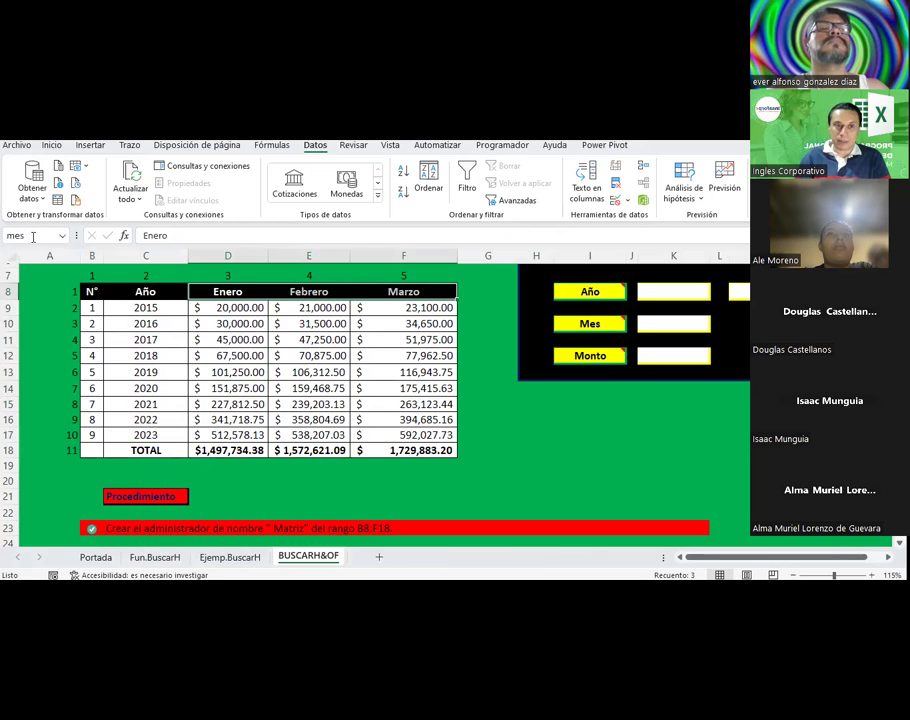
{"action": "key", "text": "Return"}
{"action": "left_click", "coordinate": [479, 355]}
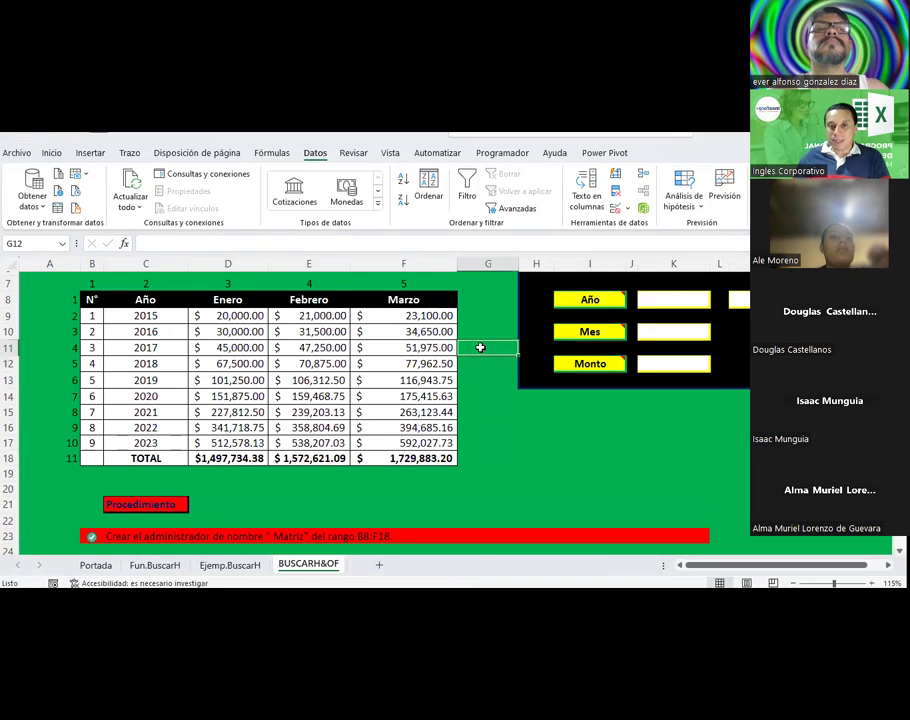
{"action": "left_click", "coordinate": [284, 153]}
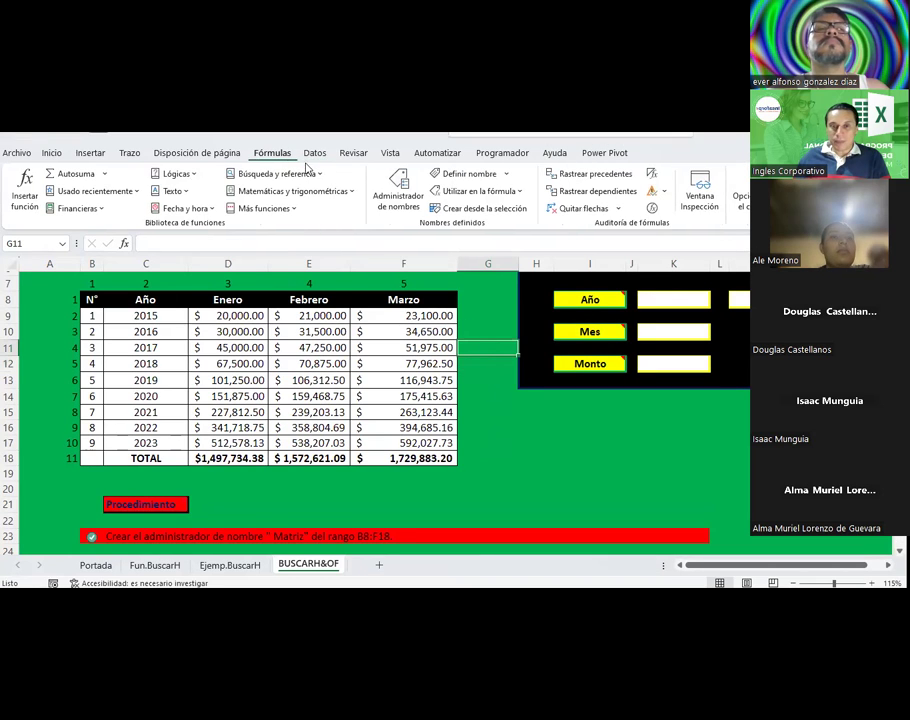
{"action": "left_click", "coordinate": [405, 184]}
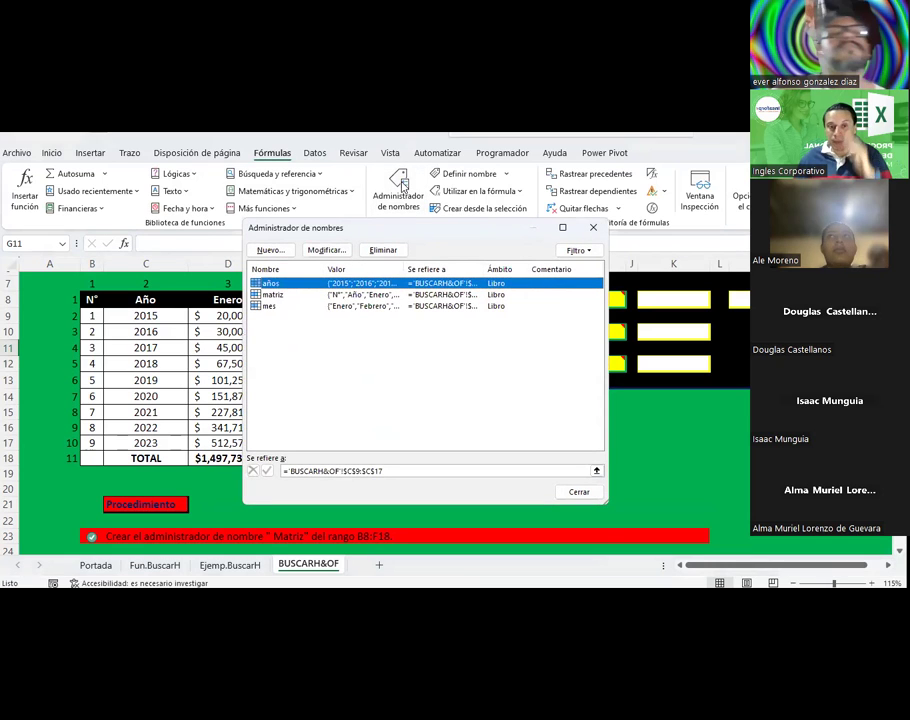
{"action": "left_click_drag", "start_coordinate": [404, 269], "coordinate": [478, 269]}
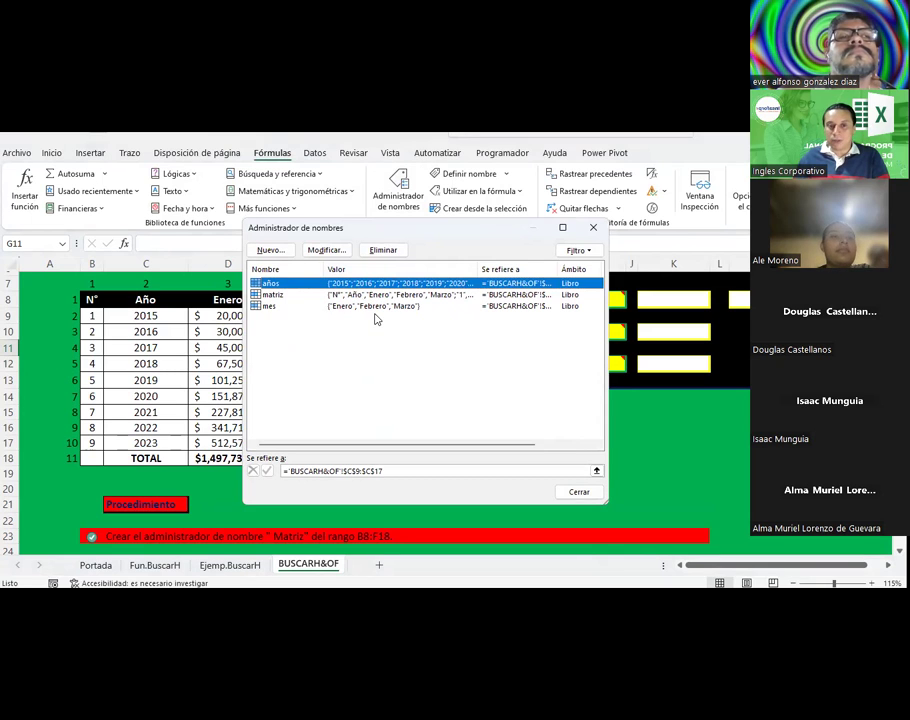
{"action": "left_click", "coordinate": [593, 227]}
{"action": "left_click", "coordinate": [711, 457]}
{"action": "left_click_drag", "start_coordinate": [770, 565], "coordinate": [778, 565]}
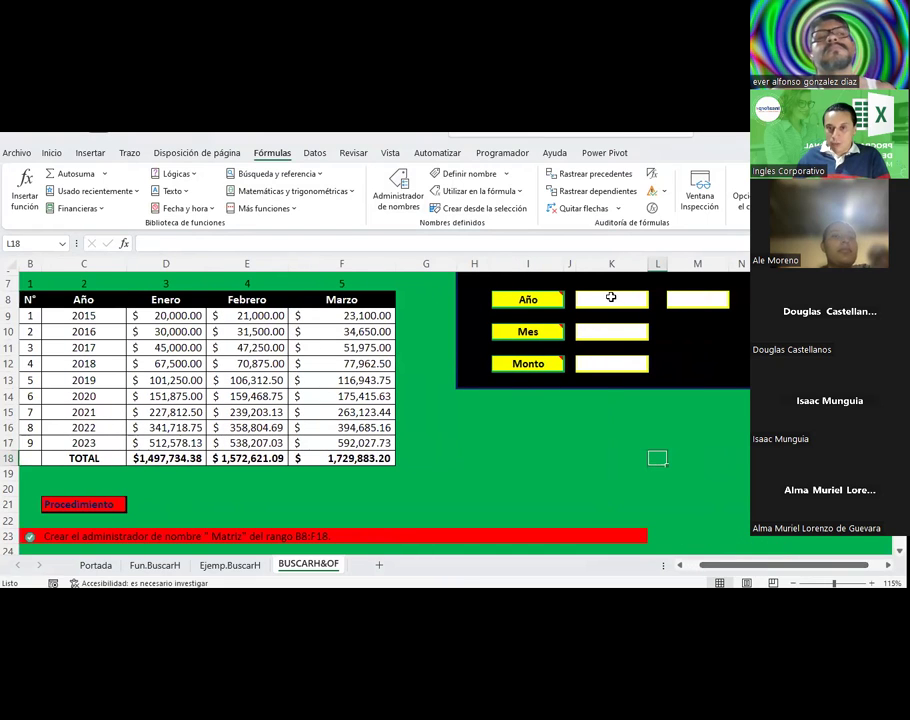
{"action": "left_click", "coordinate": [611, 298]}
{"action": "scroll", "coordinate": [611, 305], "scroll_direction": "up", "scroll_amount": 1}
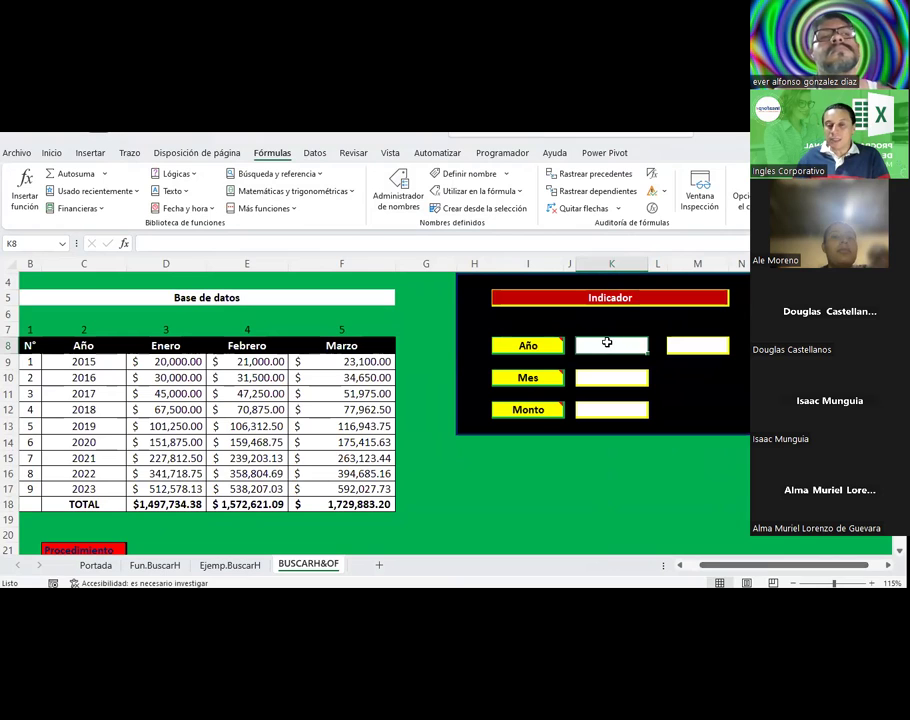
Step: Give Año cell K8 a Lista validation sourced from =años and pick 2015
{"action": "left_click", "coordinate": [318, 155]}
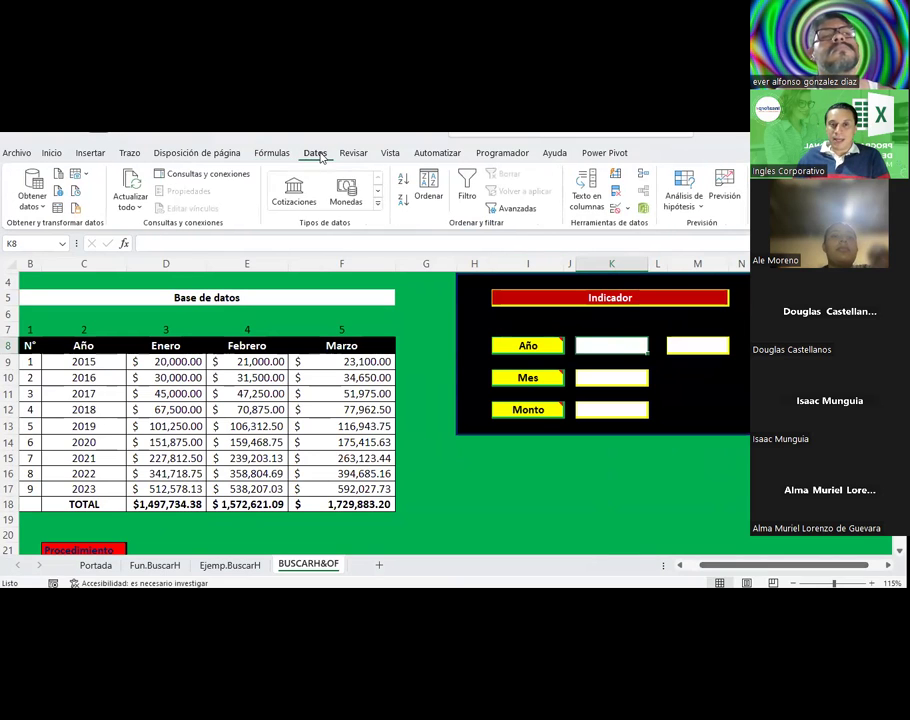
{"action": "left_click", "coordinate": [630, 210]}
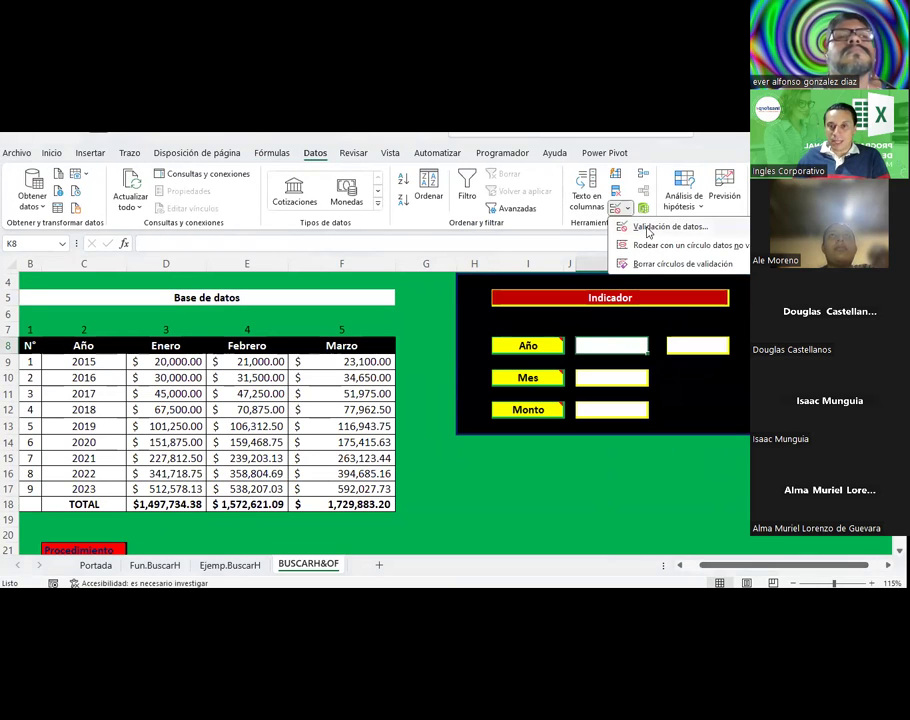
{"action": "left_click", "coordinate": [646, 225]}
{"action": "left_click_drag", "start_coordinate": [383, 267], "coordinate": [292, 218]}
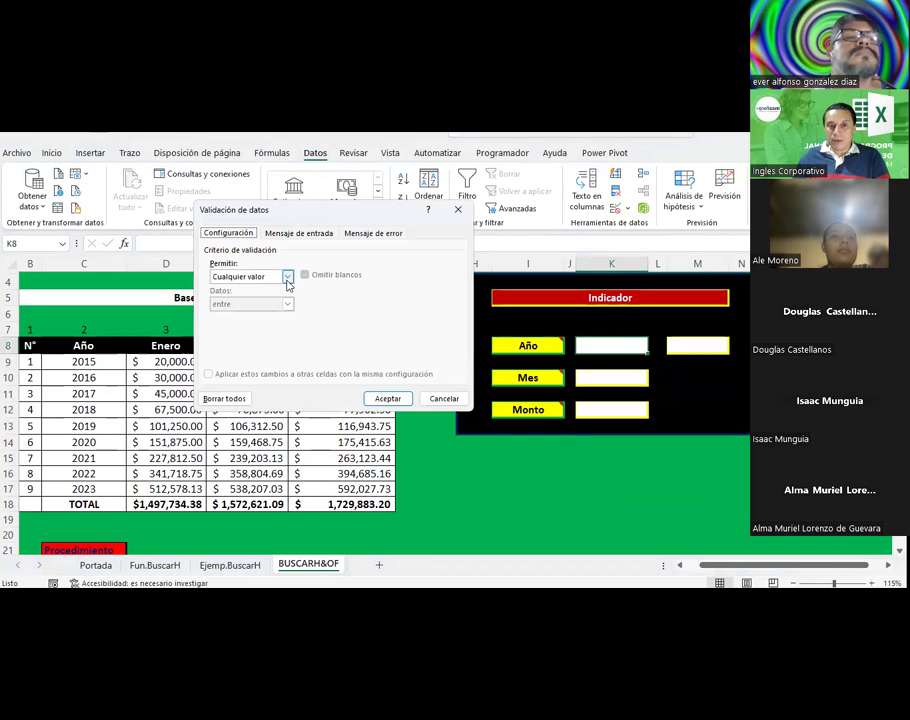
{"action": "left_click", "coordinate": [287, 276]}
{"action": "left_click", "coordinate": [257, 316]}
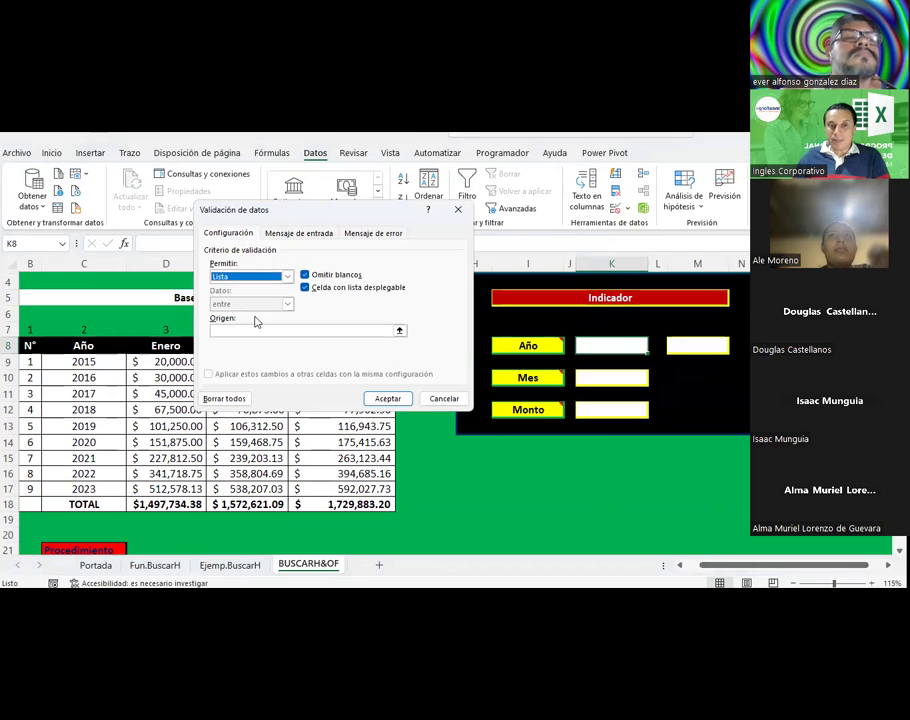
{"action": "left_click", "coordinate": [250, 331]}
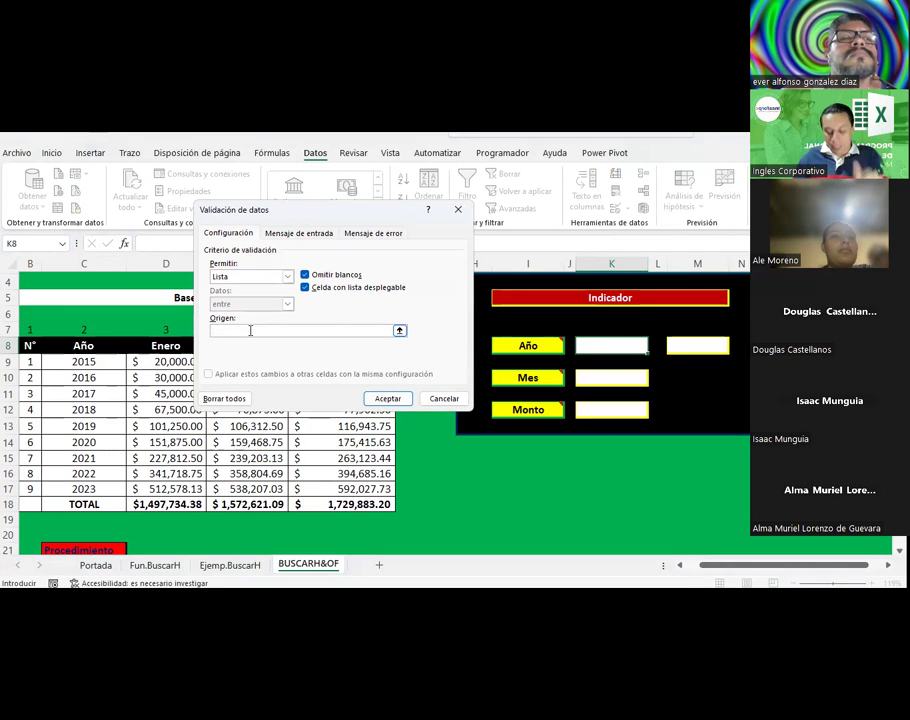
{"action": "key", "text": "F3"}
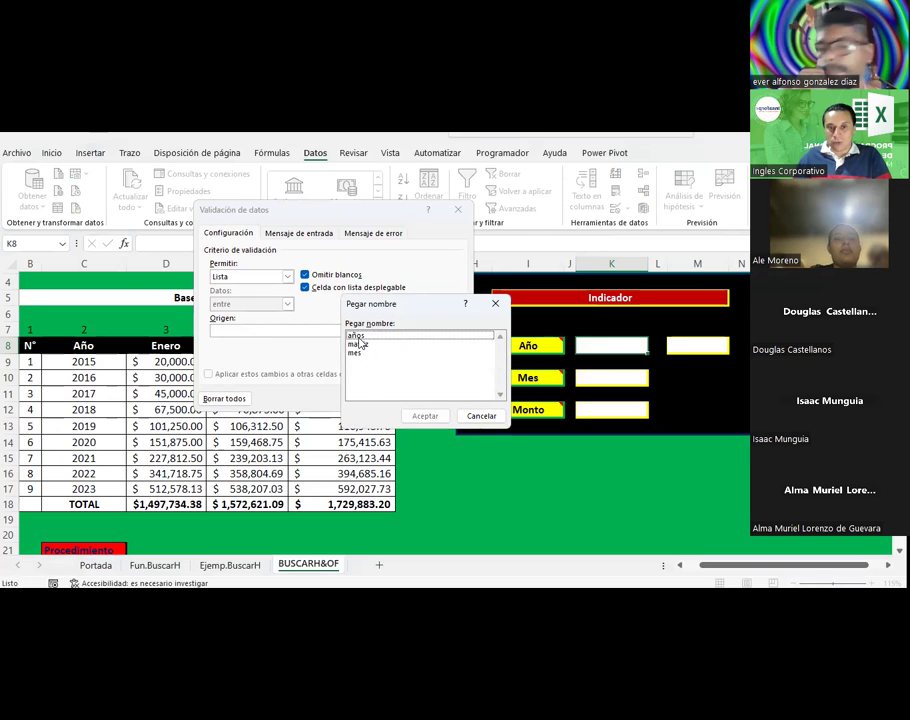
{"action": "left_click", "coordinate": [425, 415]}
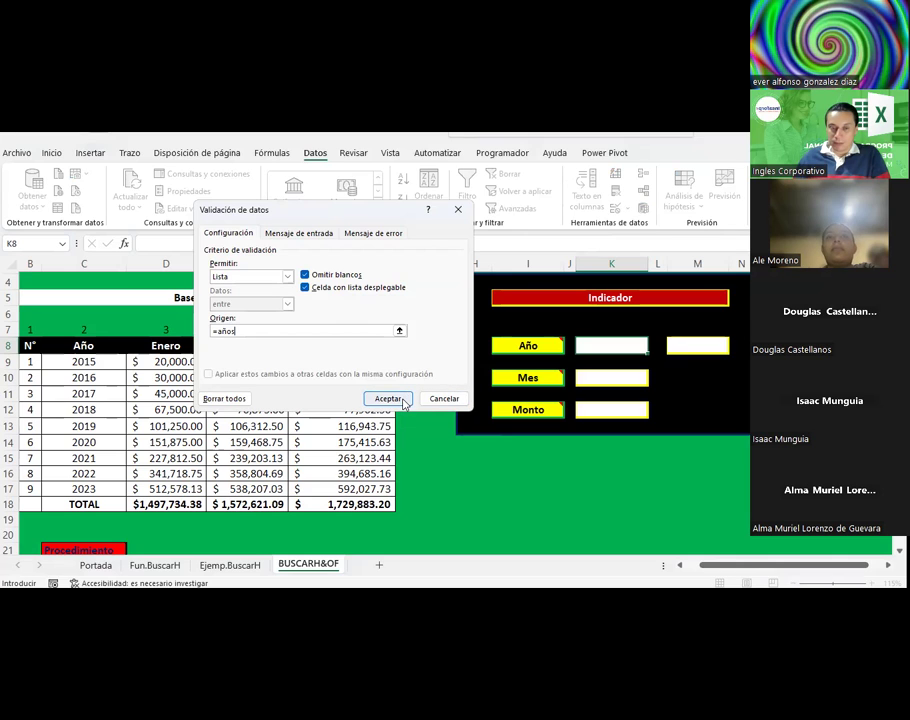
{"action": "left_click", "coordinate": [403, 400]}
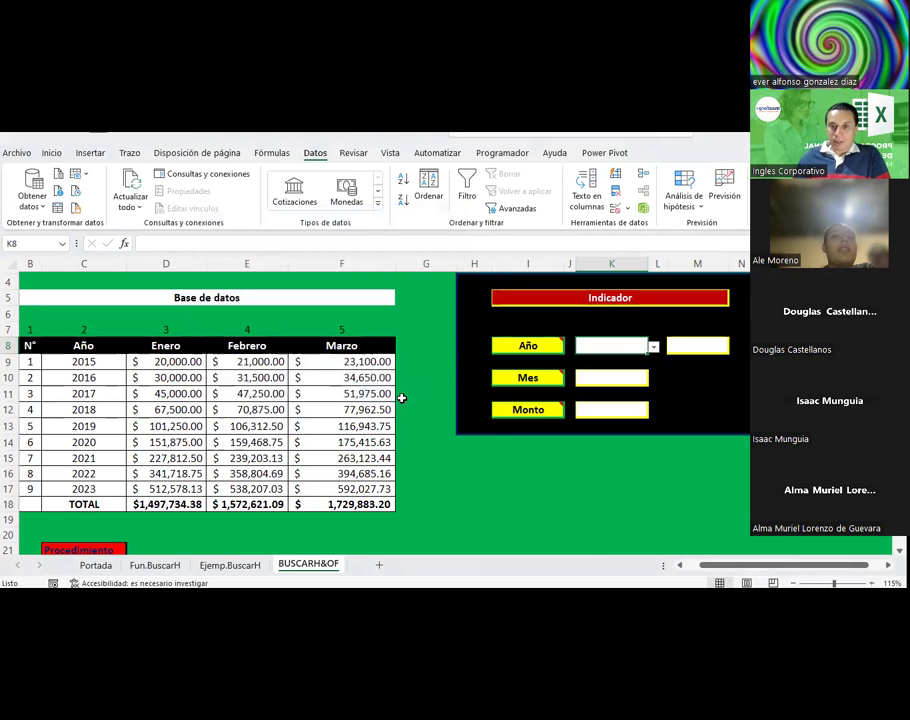
{"action": "left_click", "coordinate": [653, 349]}
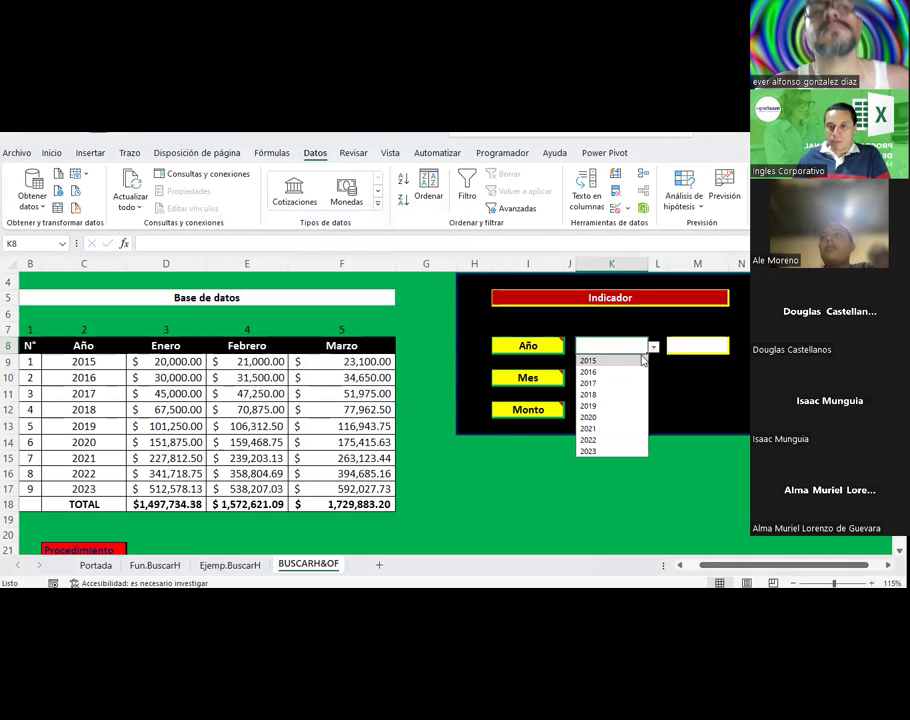
{"action": "left_click", "coordinate": [611, 363]}
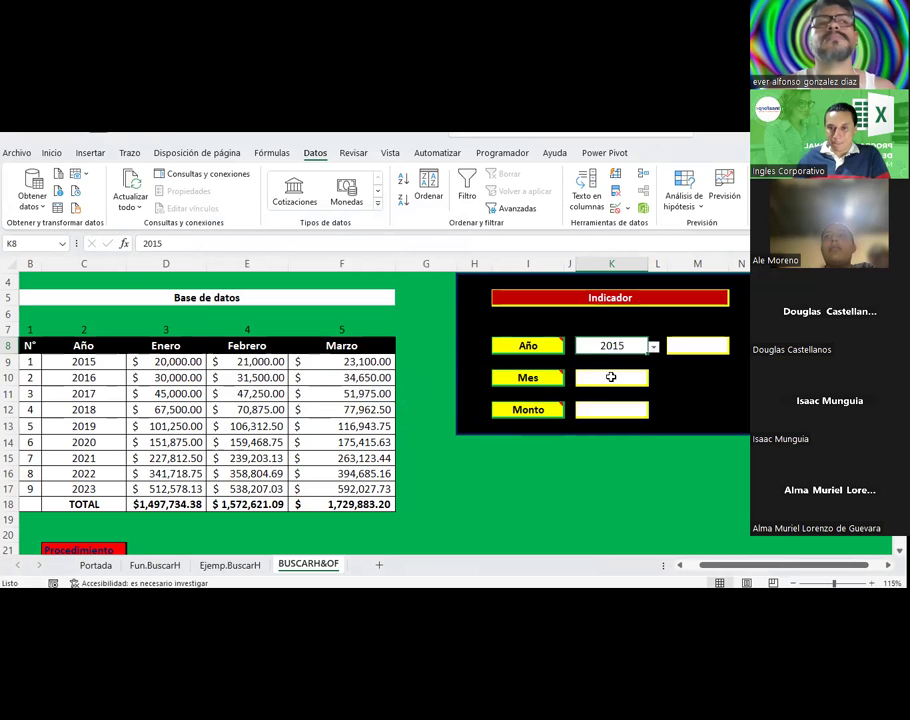
Step: Give Mes cell K10 a Lista validation sourced from =mes and pick Febrero
{"action": "left_click", "coordinate": [611, 377]}
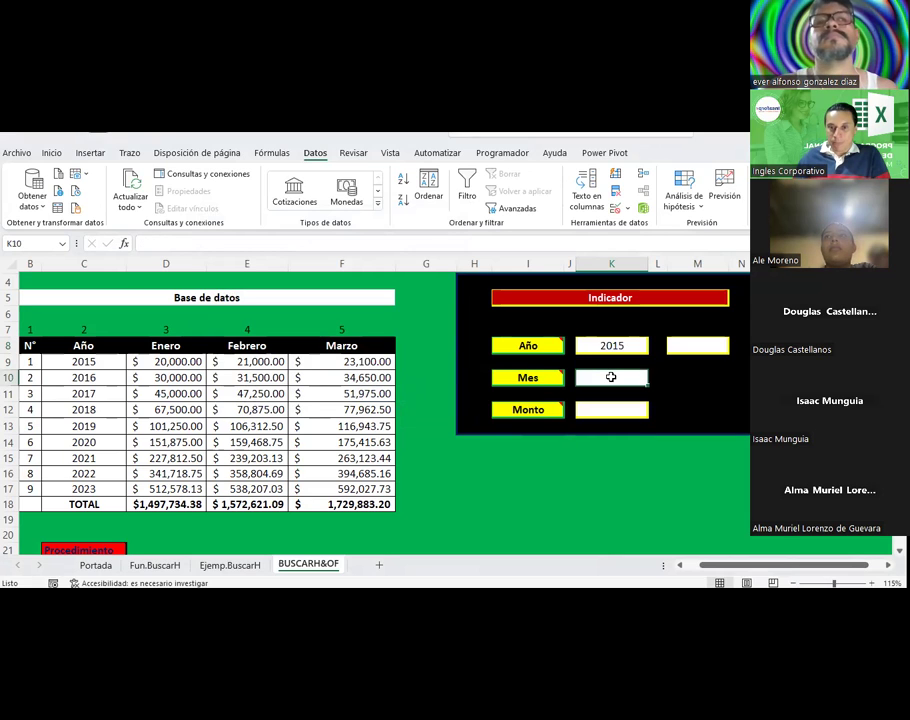
{"action": "left_click", "coordinate": [627, 208]}
{"action": "left_click", "coordinate": [634, 227]}
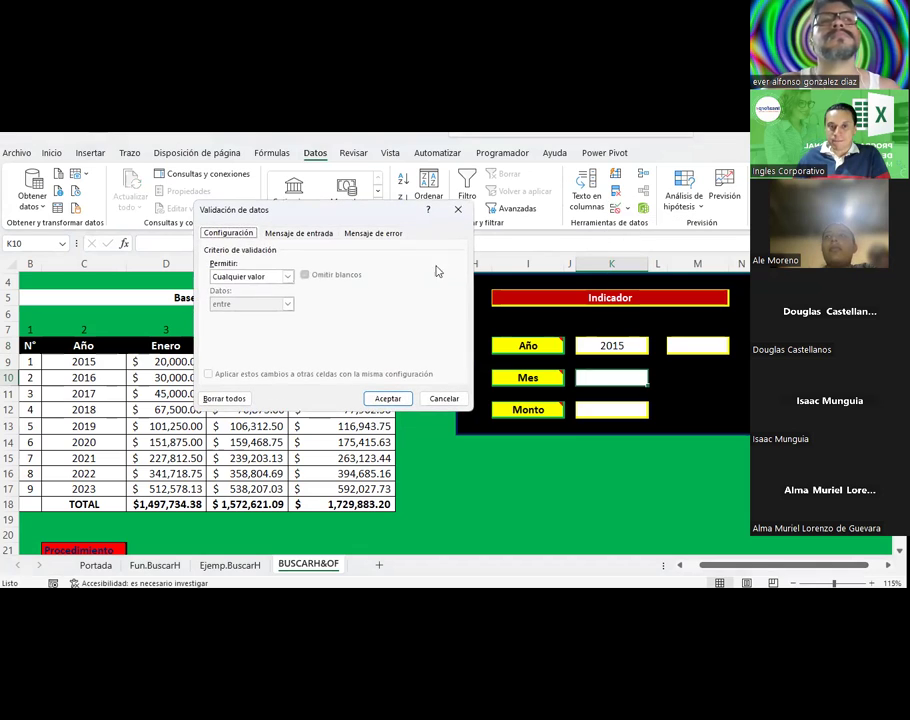
{"action": "left_click", "coordinate": [287, 276]}
{"action": "left_click", "coordinate": [220, 314]}
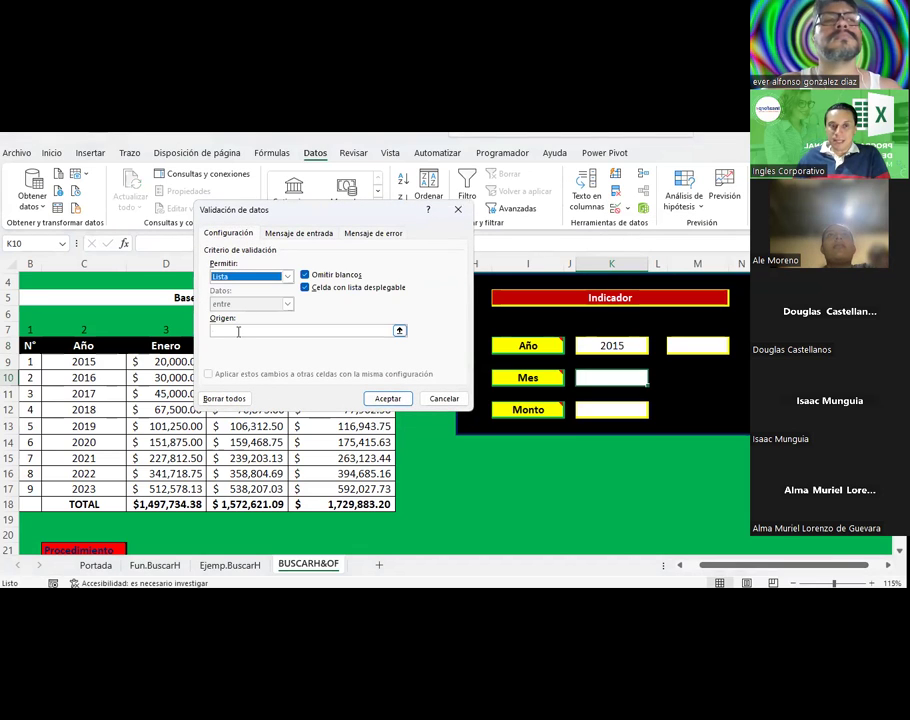
{"action": "left_click", "coordinate": [238, 331]}
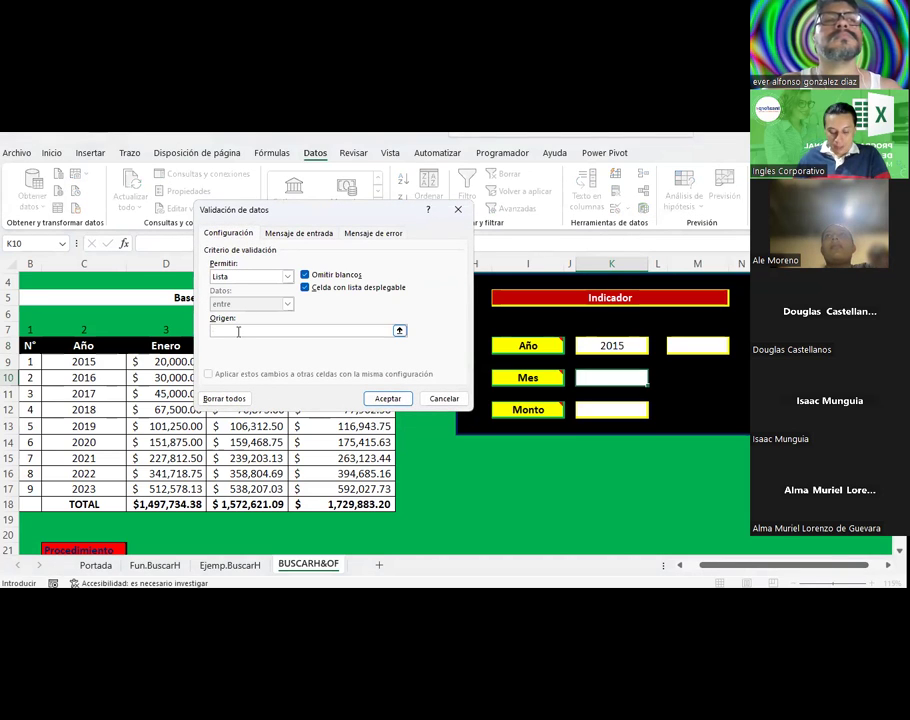
{"action": "key", "text": "F3"}
{"action": "left_click", "coordinate": [276, 297]}
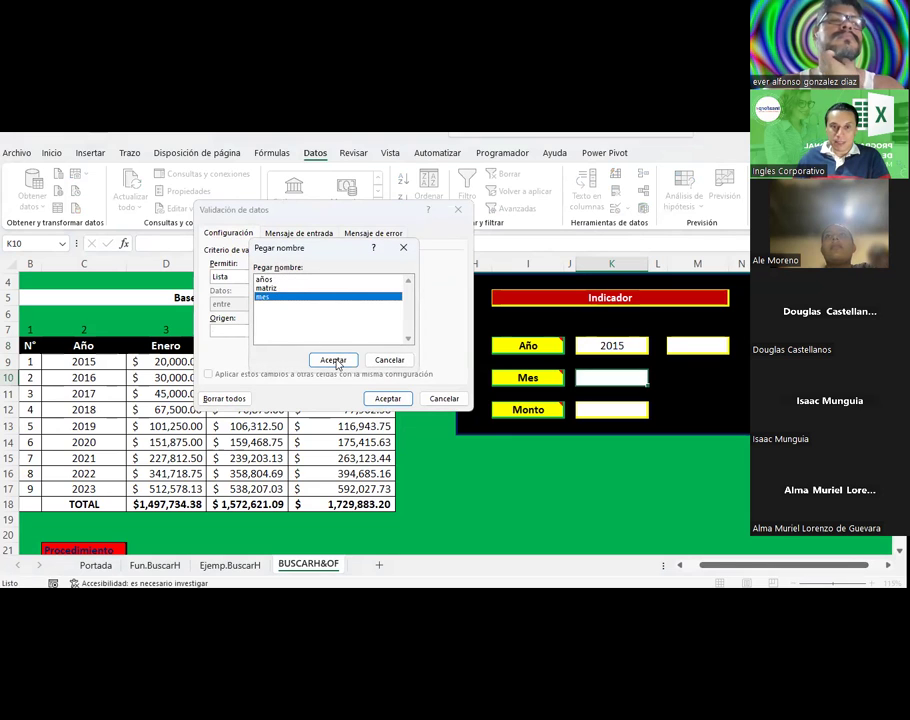
{"action": "left_click", "coordinate": [335, 361]}
{"action": "left_click", "coordinate": [390, 397]}
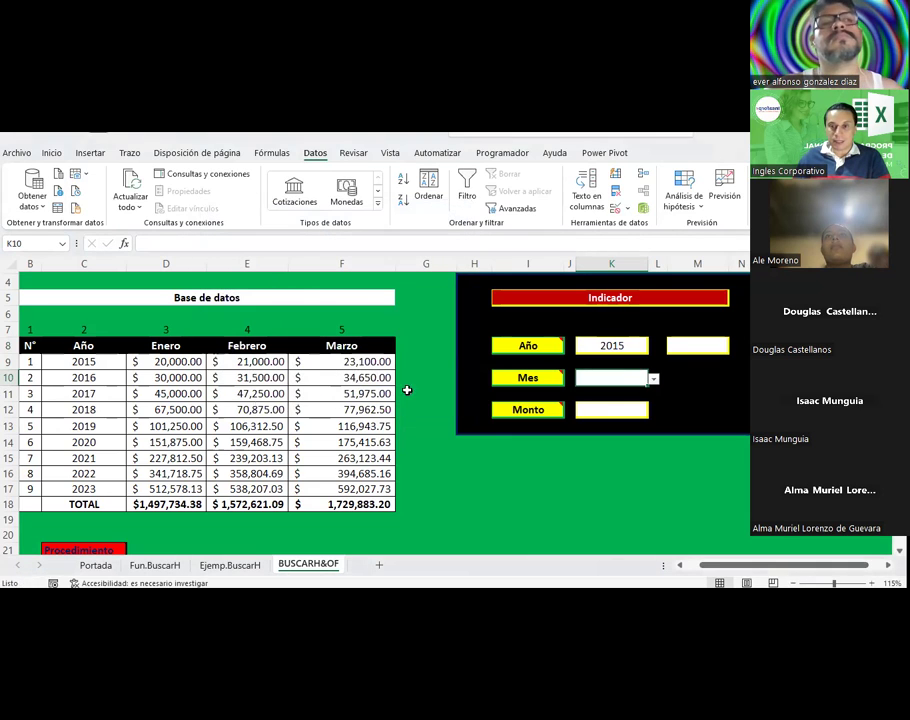
{"action": "left_click", "coordinate": [653, 379]}
{"action": "left_click", "coordinate": [610, 403]}
{"action": "left_click", "coordinate": [618, 475]}
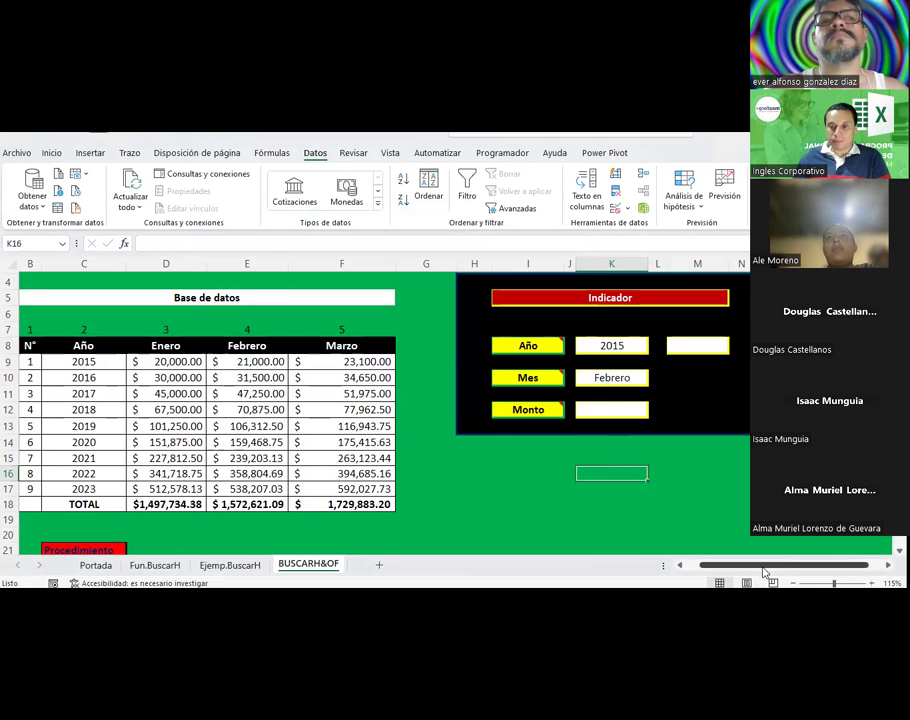
{"action": "left_click_drag", "start_coordinate": [765, 567], "coordinate": [780, 567]}
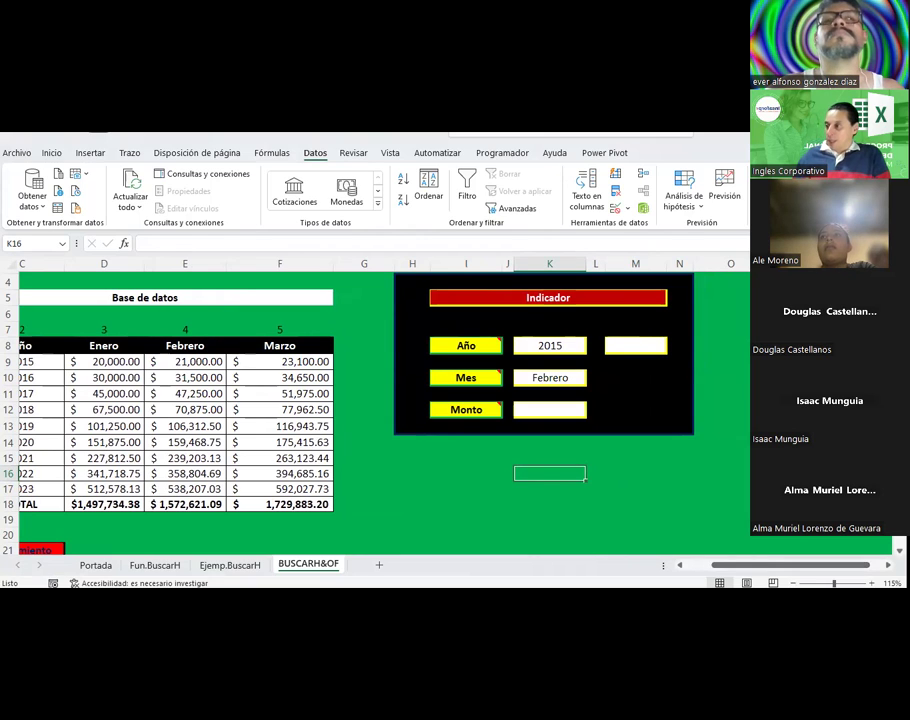
{"action": "left_click", "coordinate": [633, 352]}
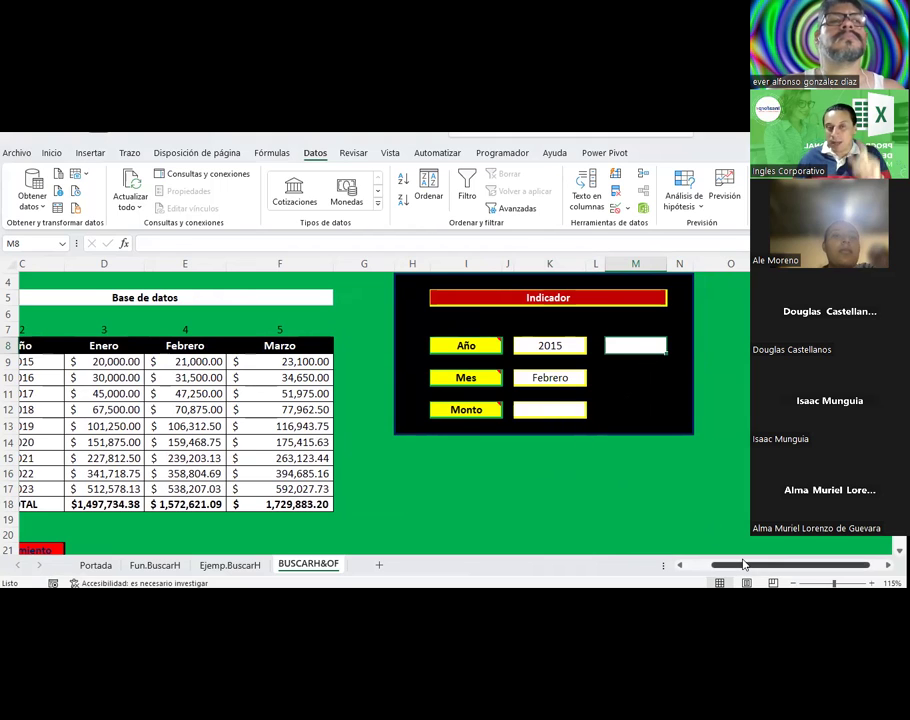
{"action": "left_click_drag", "start_coordinate": [743, 565], "coordinate": [708, 567]}
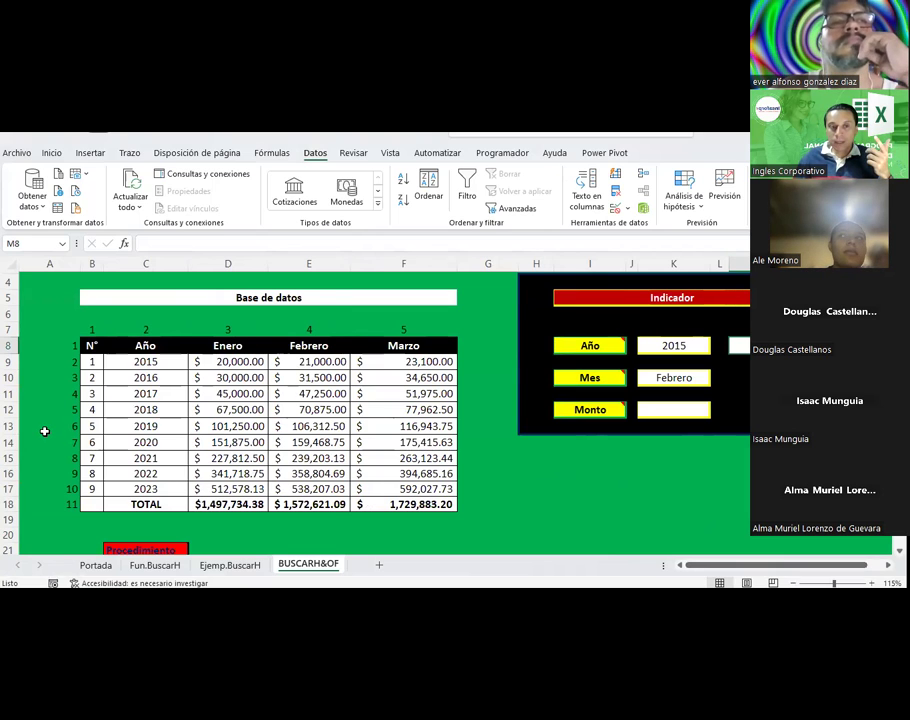
{"action": "left_click", "coordinate": [60, 364]}
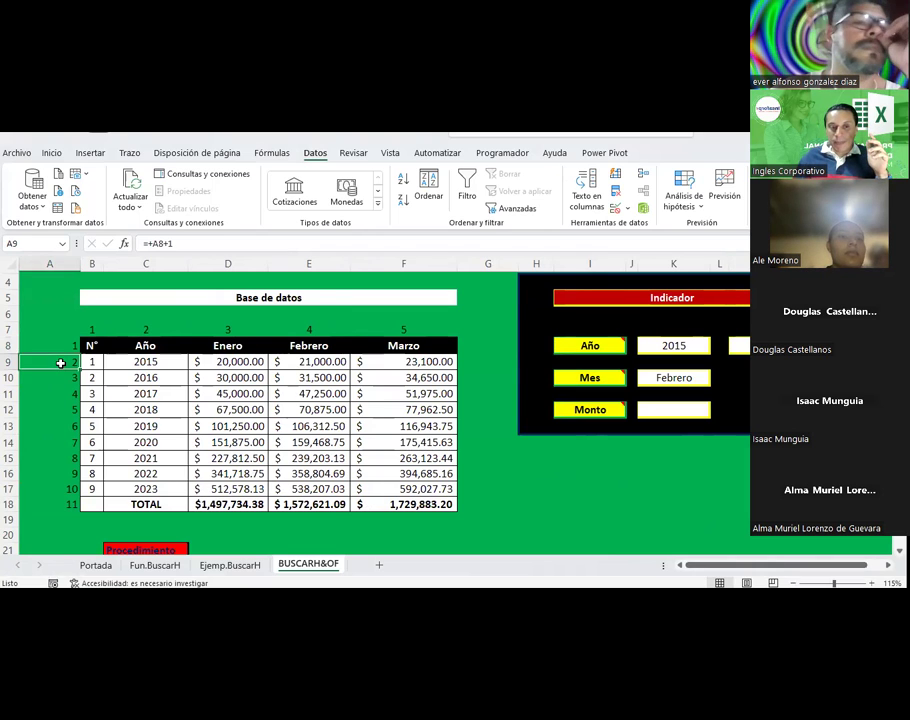
{"action": "left_click_drag", "start_coordinate": [60, 364], "coordinate": [56, 486]}
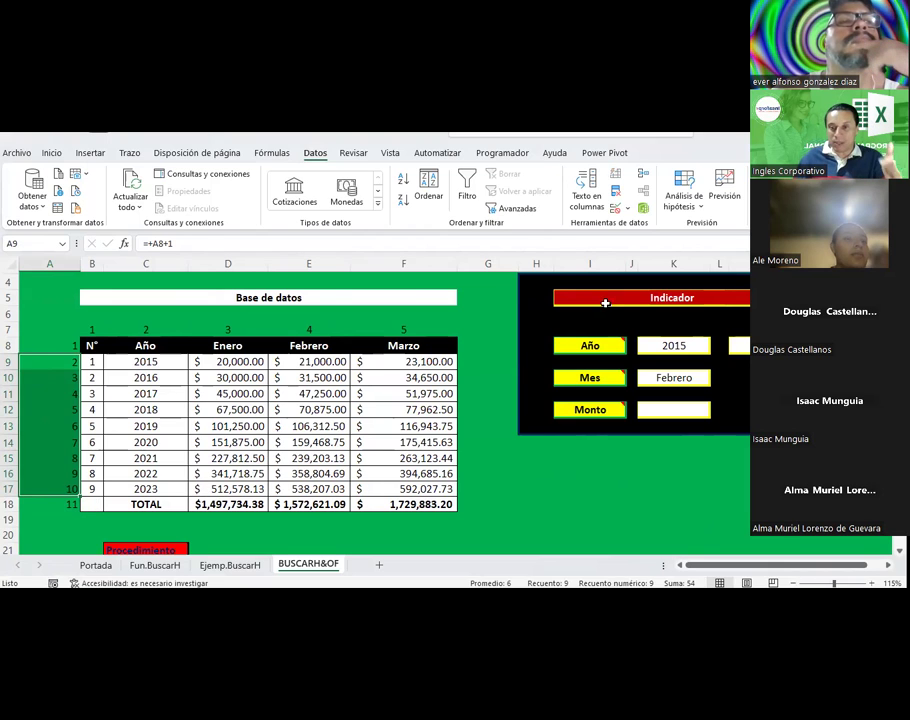
{"action": "left_click", "coordinate": [686, 346]}
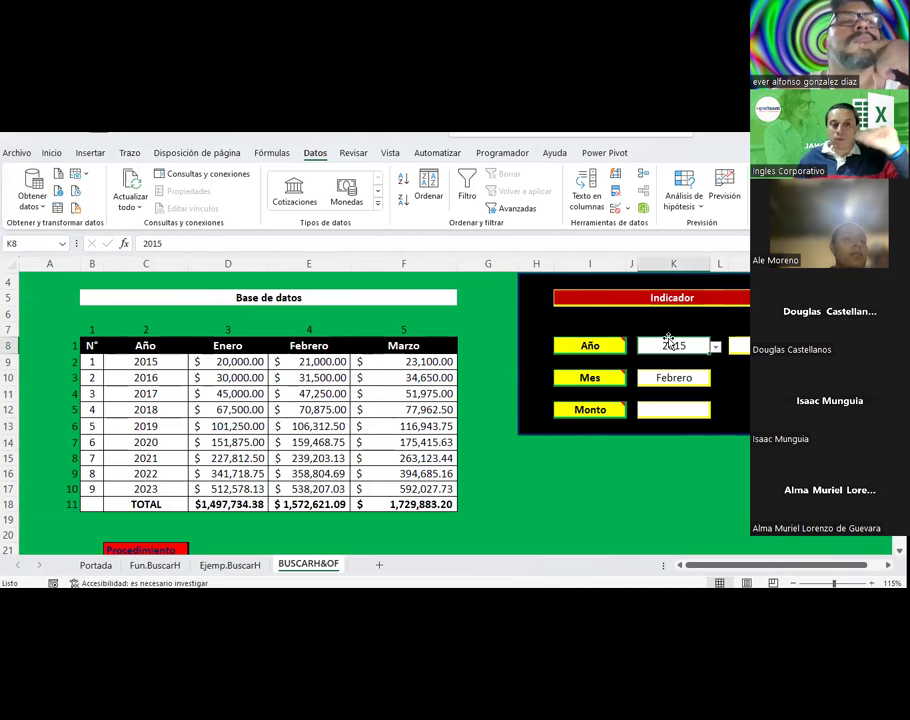
{"action": "left_click", "coordinate": [68, 364]}
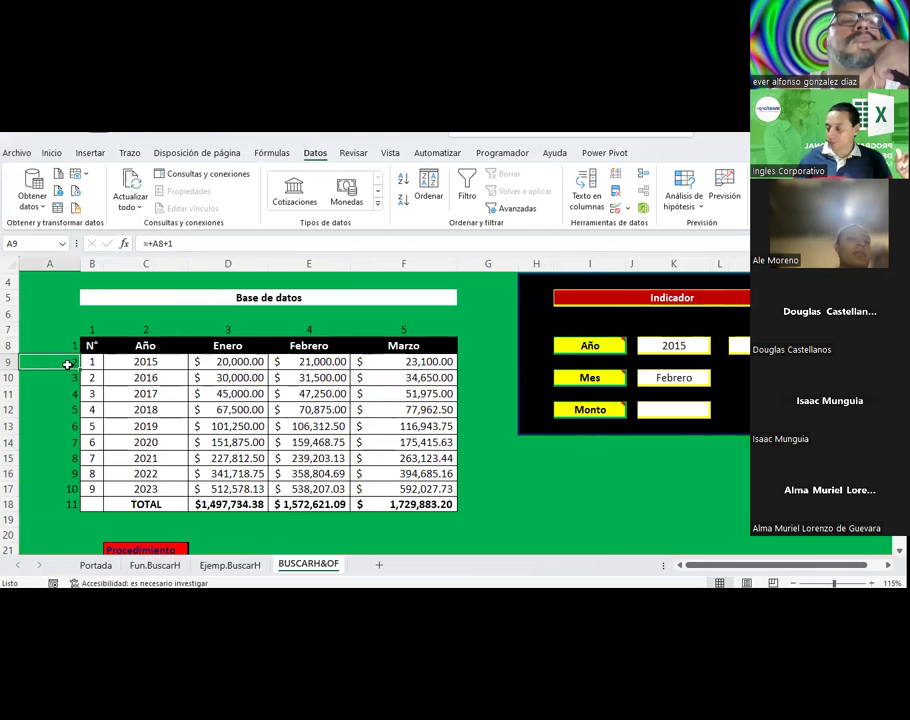
{"action": "left_click", "coordinate": [738, 346]}
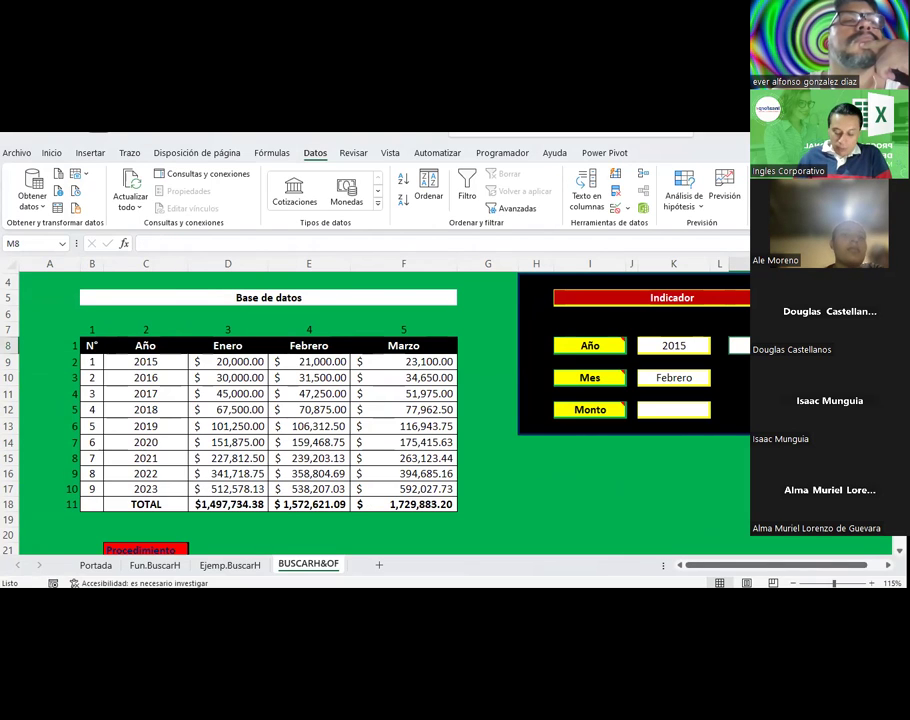
Step: Type the nested SI formula in M8 testing K8 against C9 through C15, returning 2 to 9
{"action": "type", "text": "=si("}
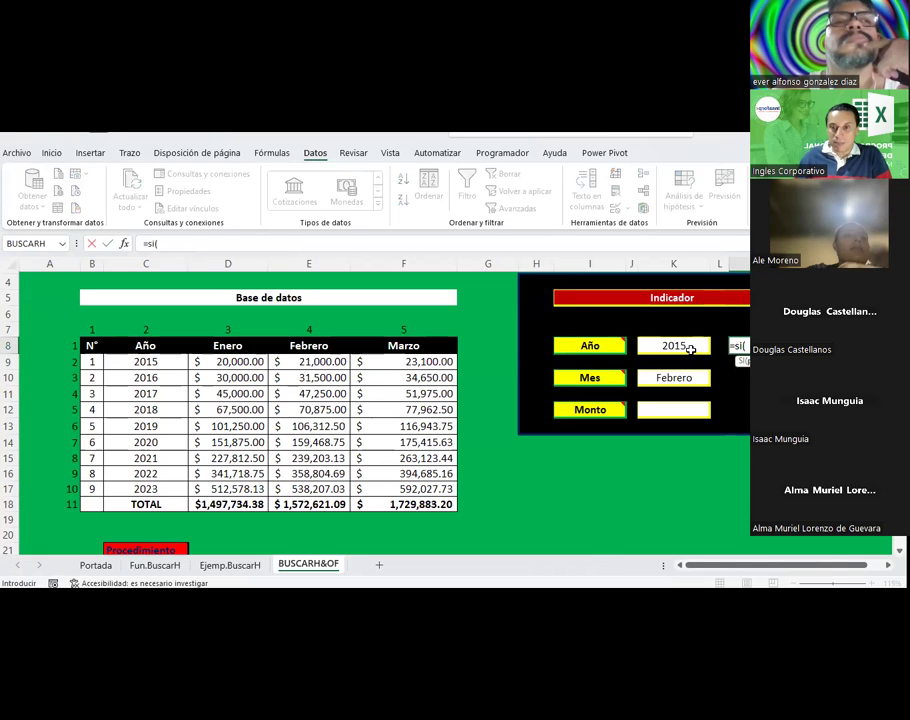
{"action": "left_click", "coordinate": [690, 349]}
{"action": "type", "text": "="}
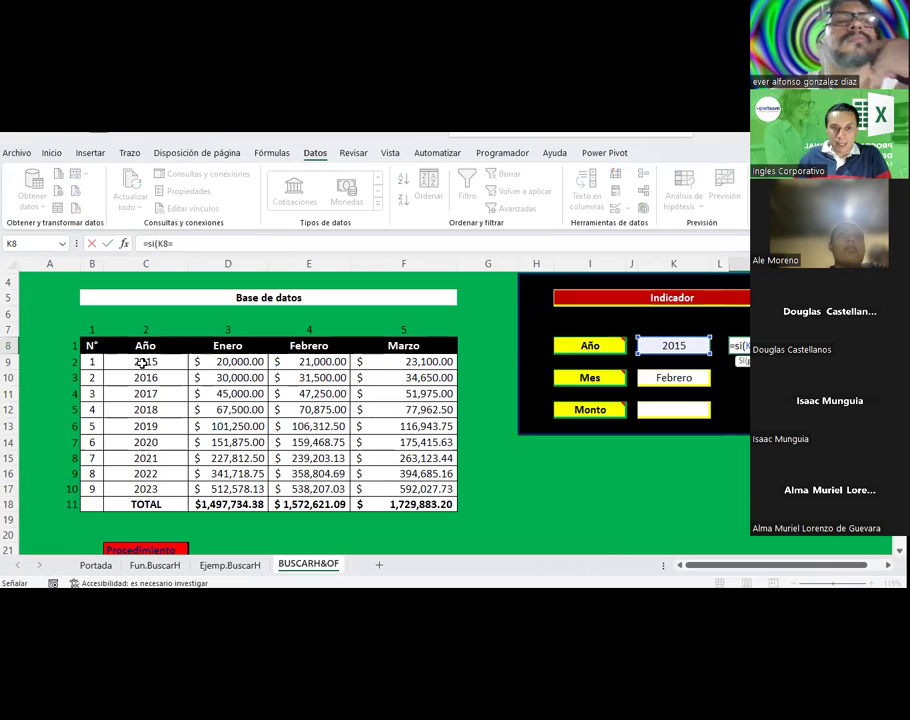
{"action": "left_click", "coordinate": [143, 362]}
{"action": "type", "text": ";2"}
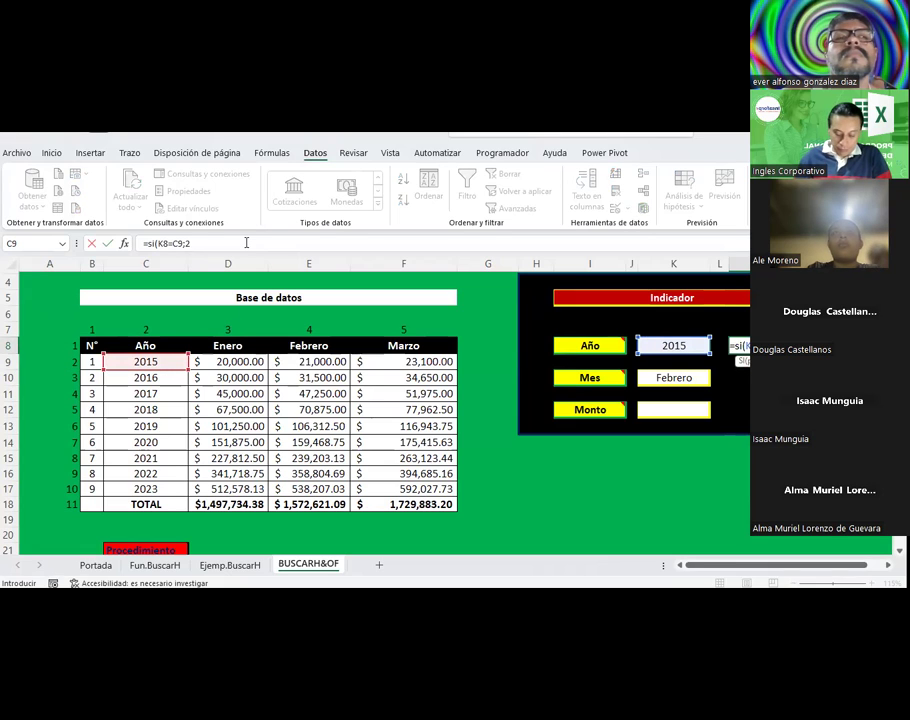
{"action": "type", "text": ";si"}
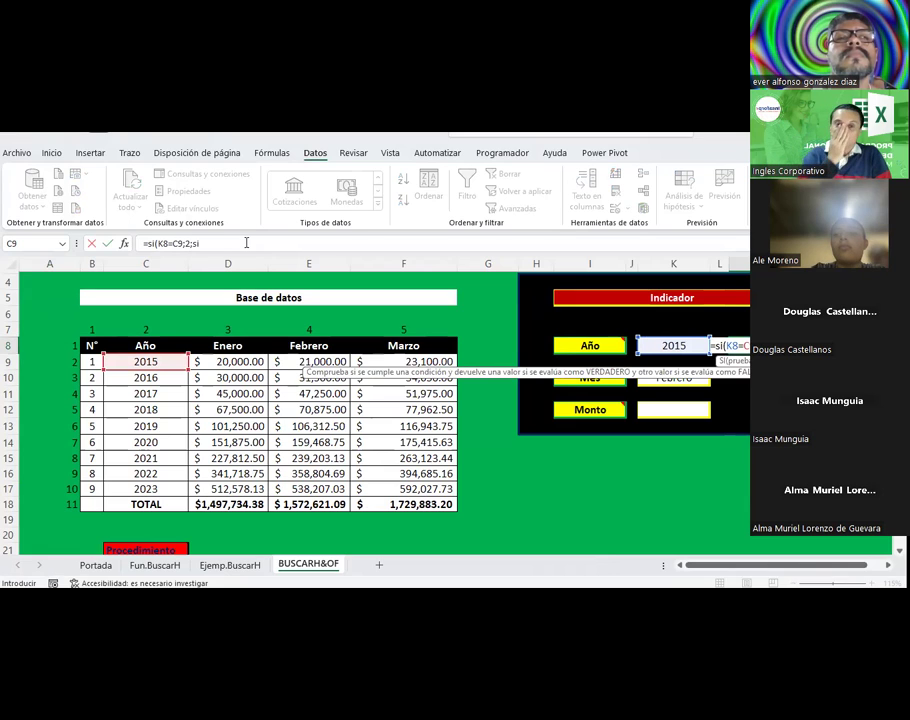
{"action": "type", "text": "("}
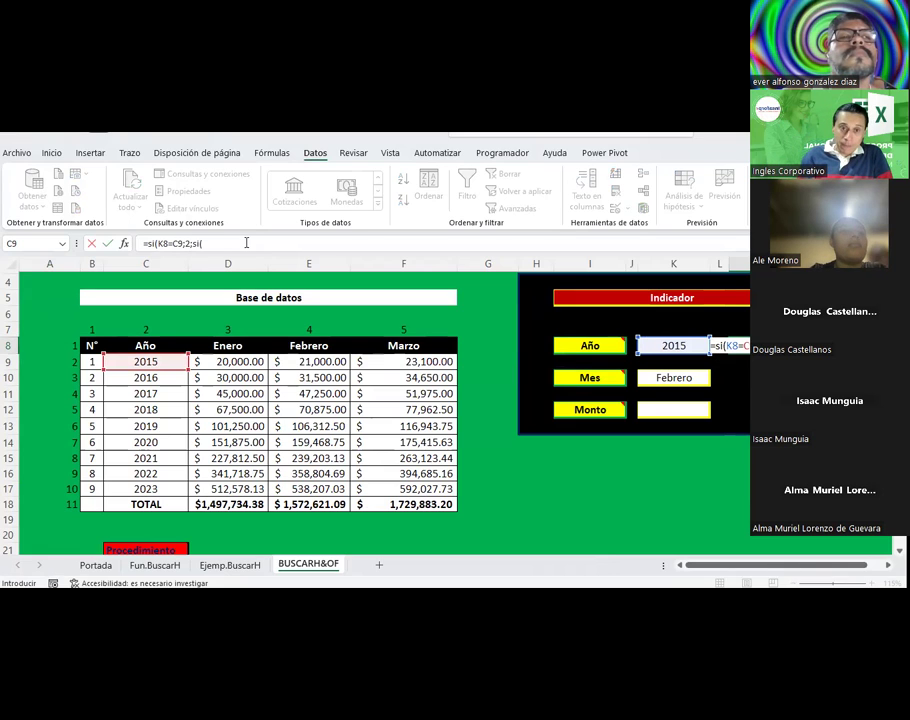
{"action": "type", "text": "k8=c1"}
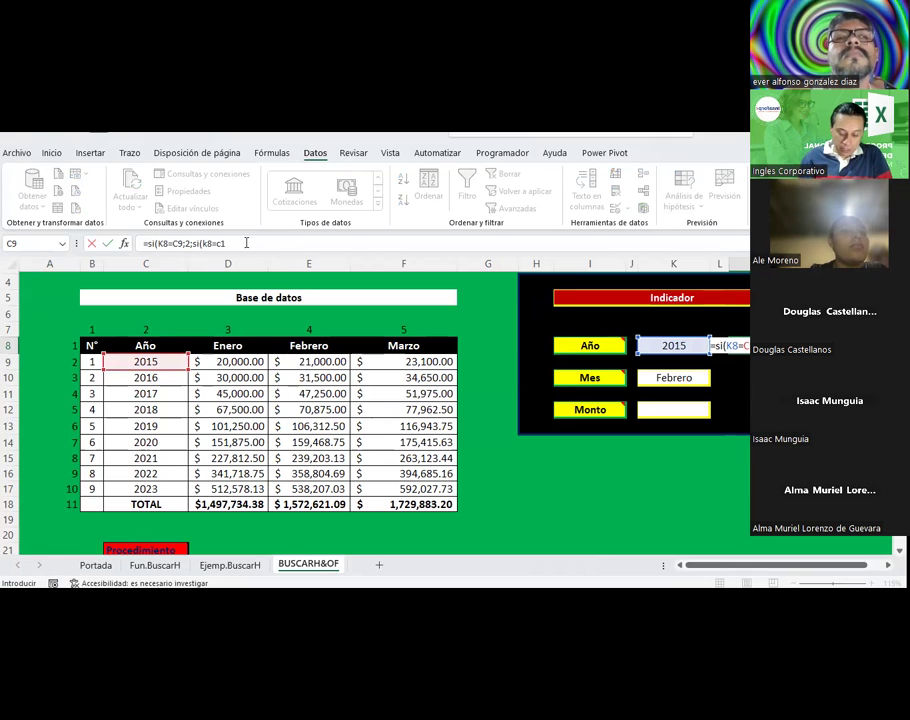
{"action": "type", "text": "0"}
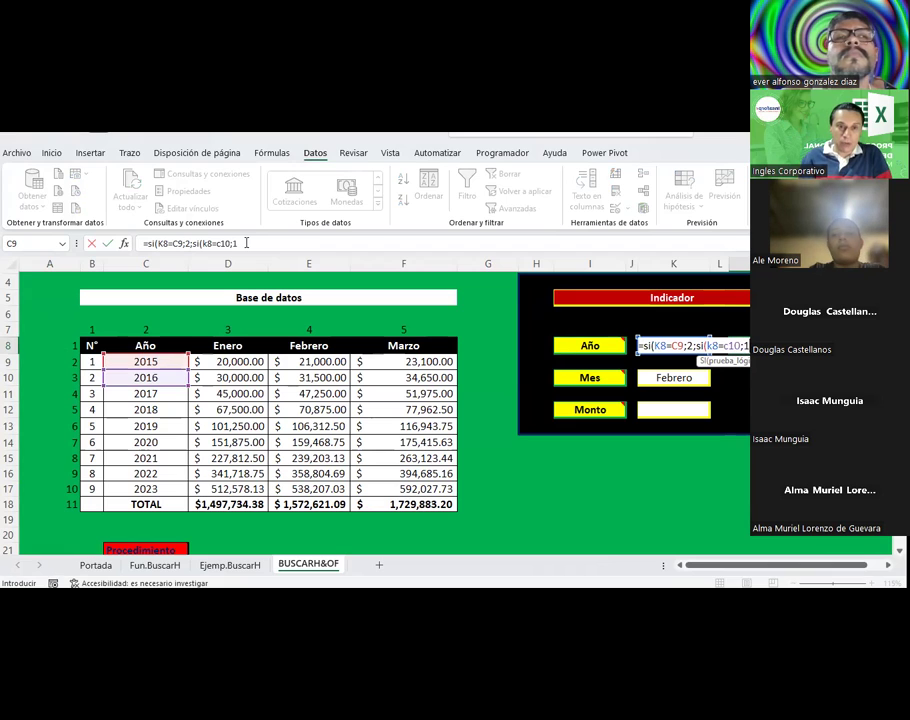
{"action": "type", "text": ";3;si"}
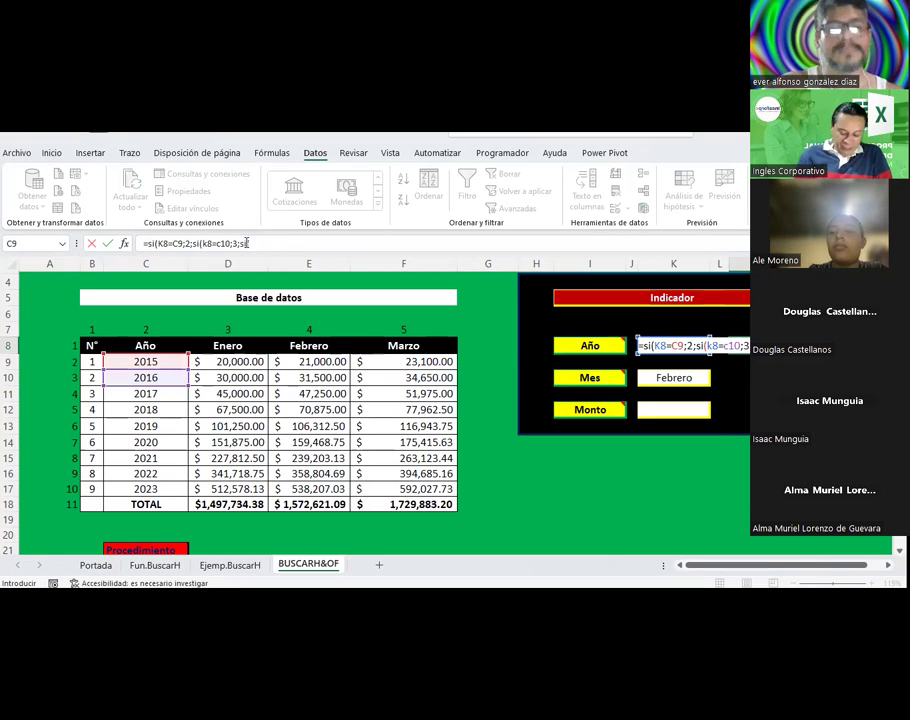
{"action": "type", "text": "(k8="}
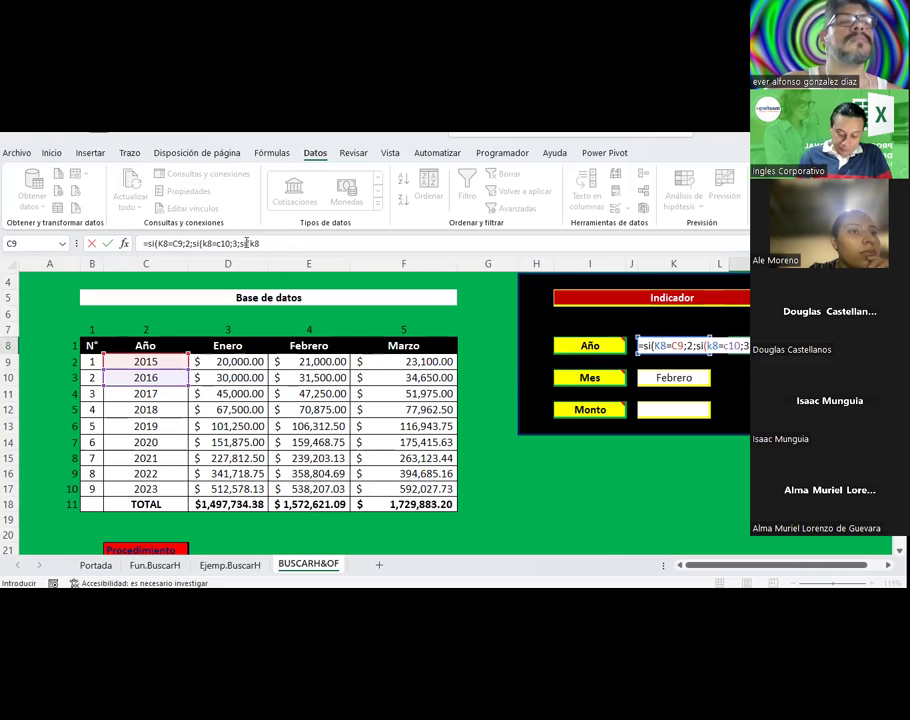
{"action": "type", "text": "c11"}
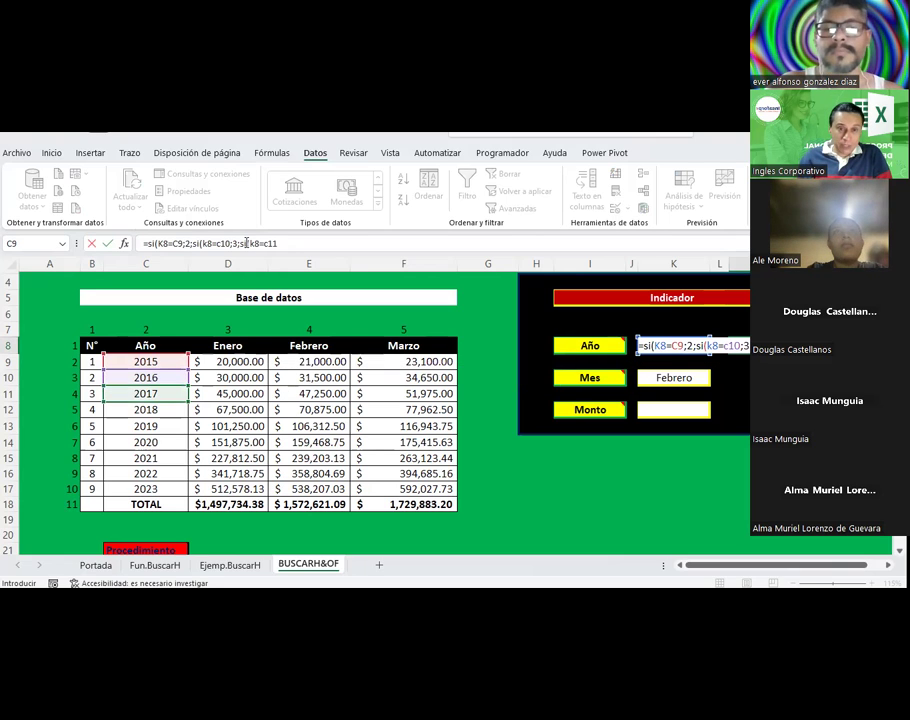
{"action": "type", "text": ";"}
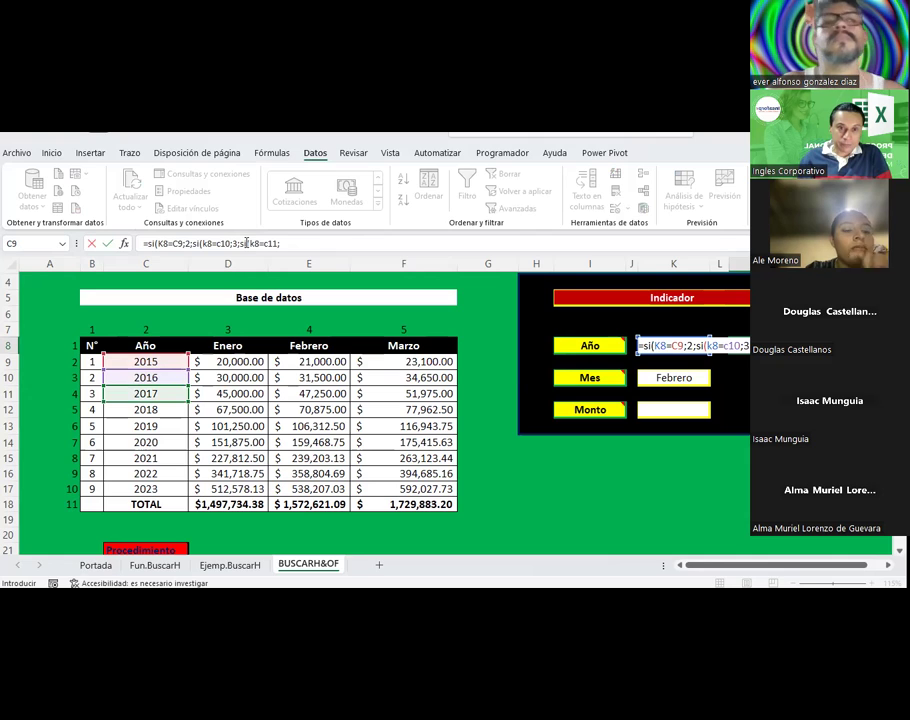
{"action": "type", "text": "4"}
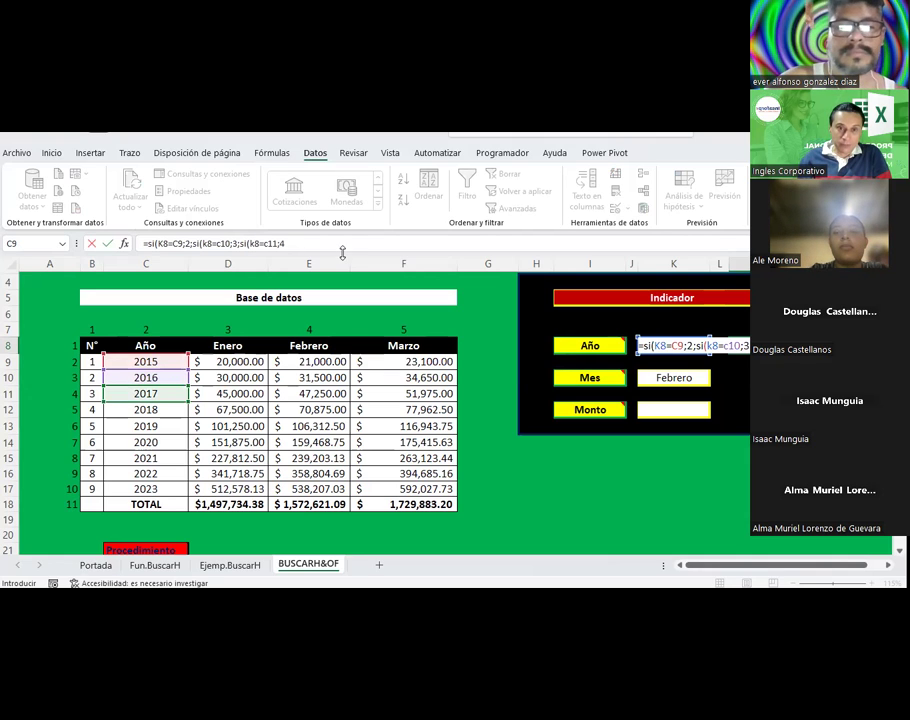
{"action": "type", "text": ";si("}
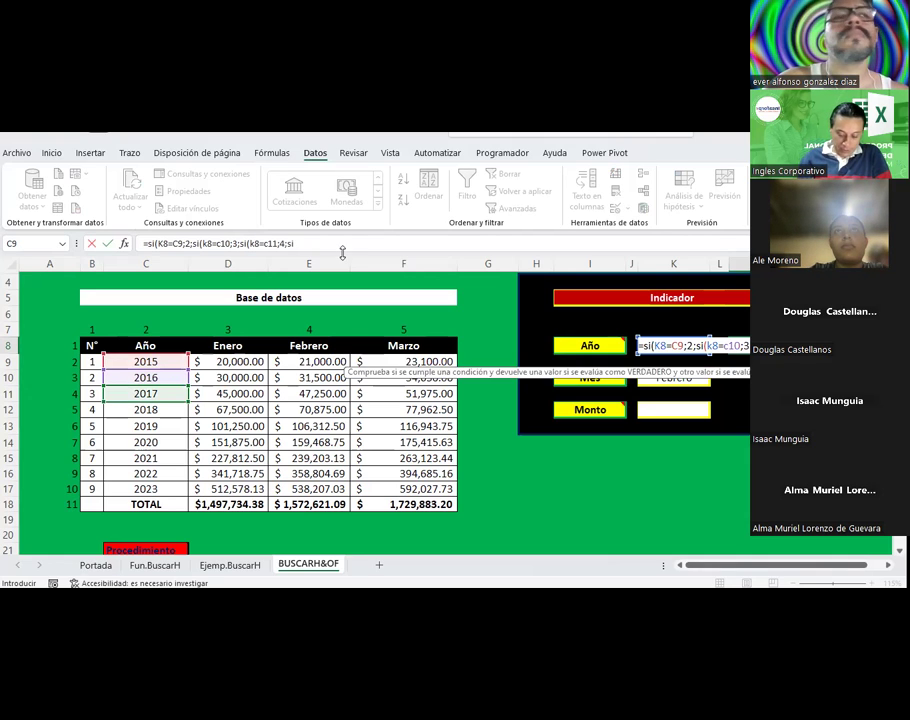
{"action": "type", "text": "k8"}
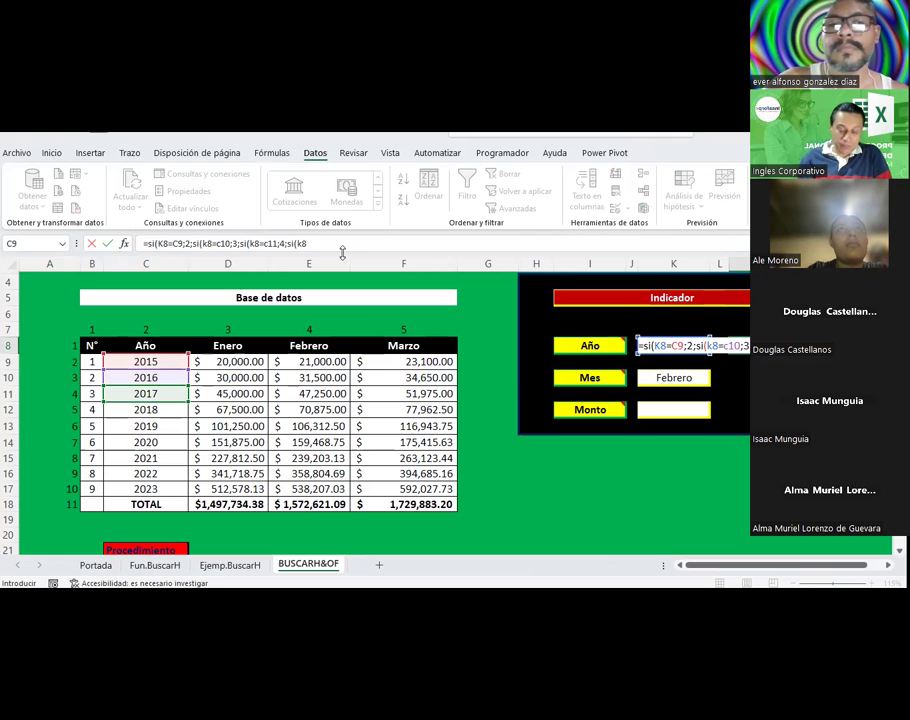
{"action": "type", "text": "=c12"}
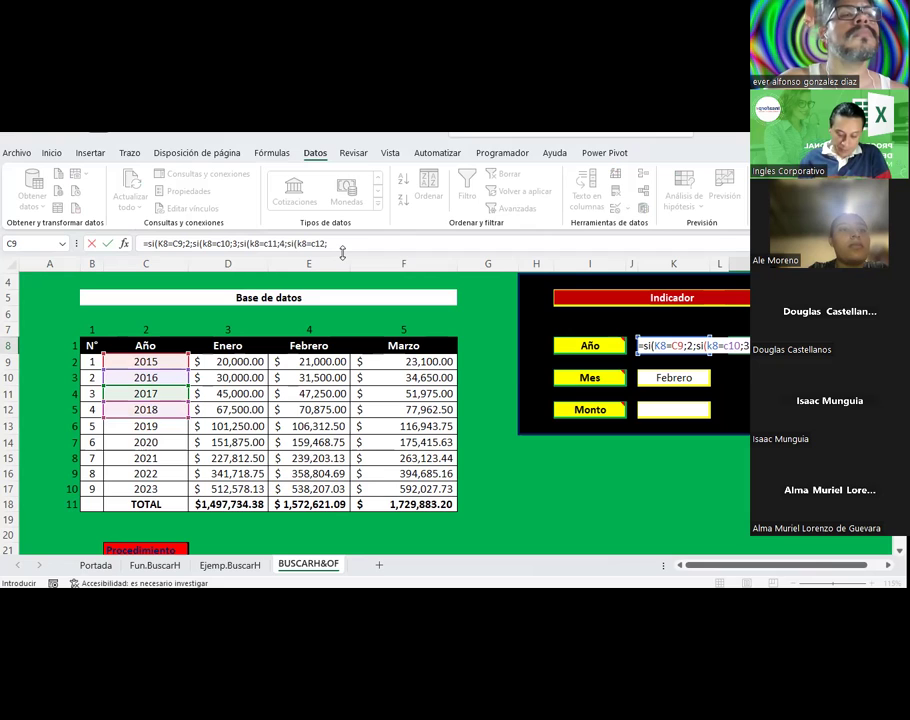
{"action": "type", "text": ";5;"}
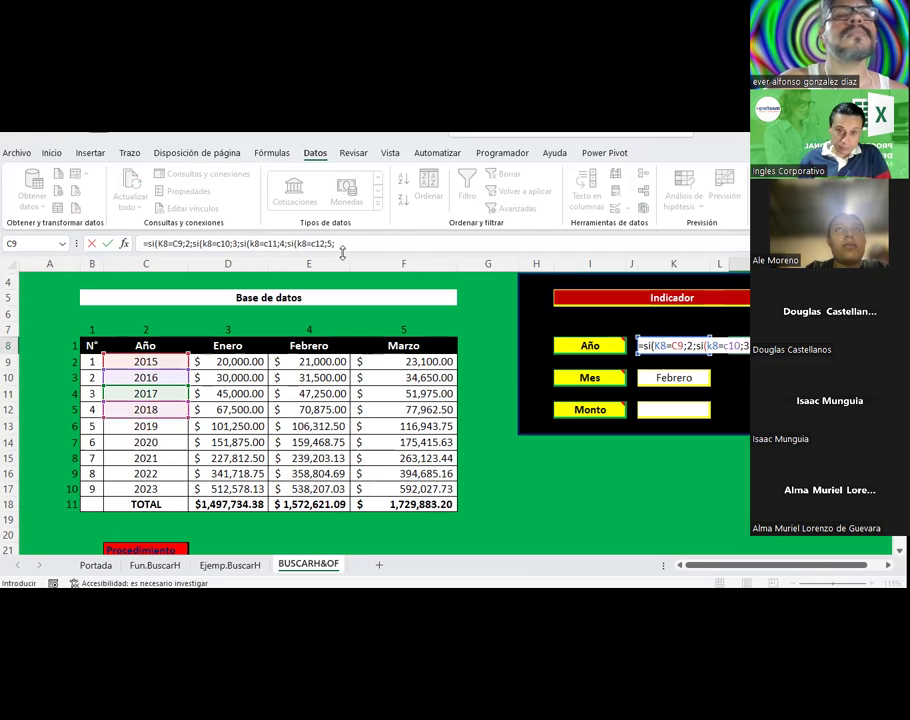
{"action": "type", "text": "si"}
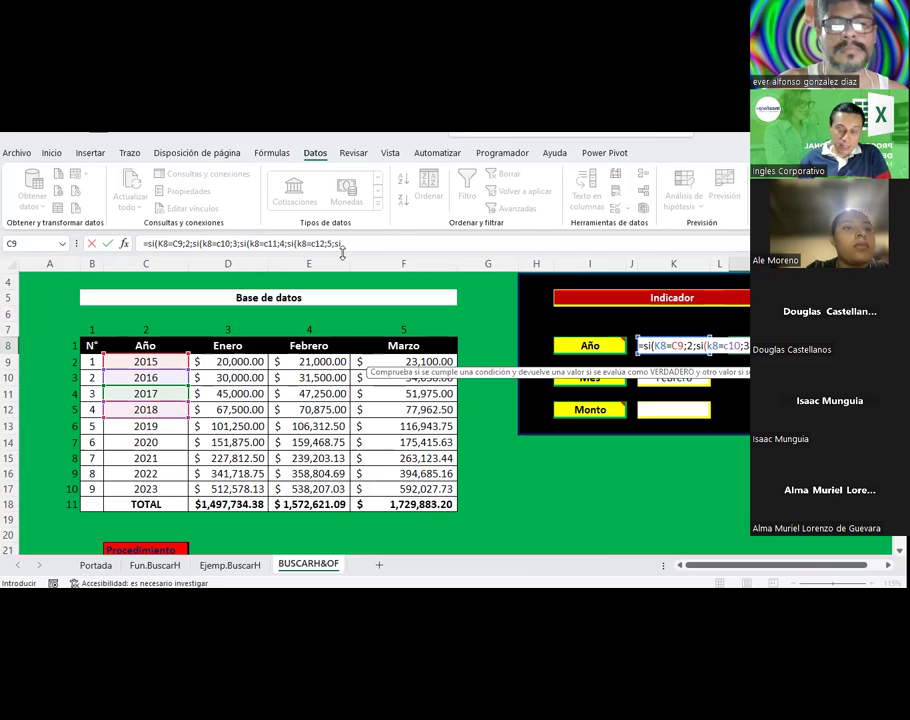
{"action": "type", "text": "(k8=c1"}
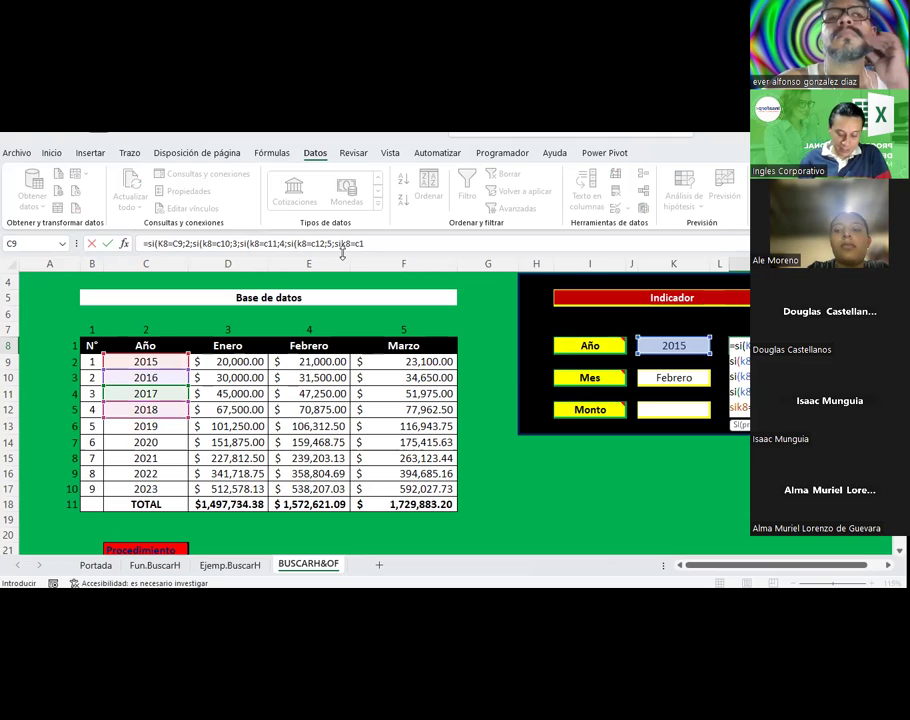
{"action": "type", "text": "3;6"}
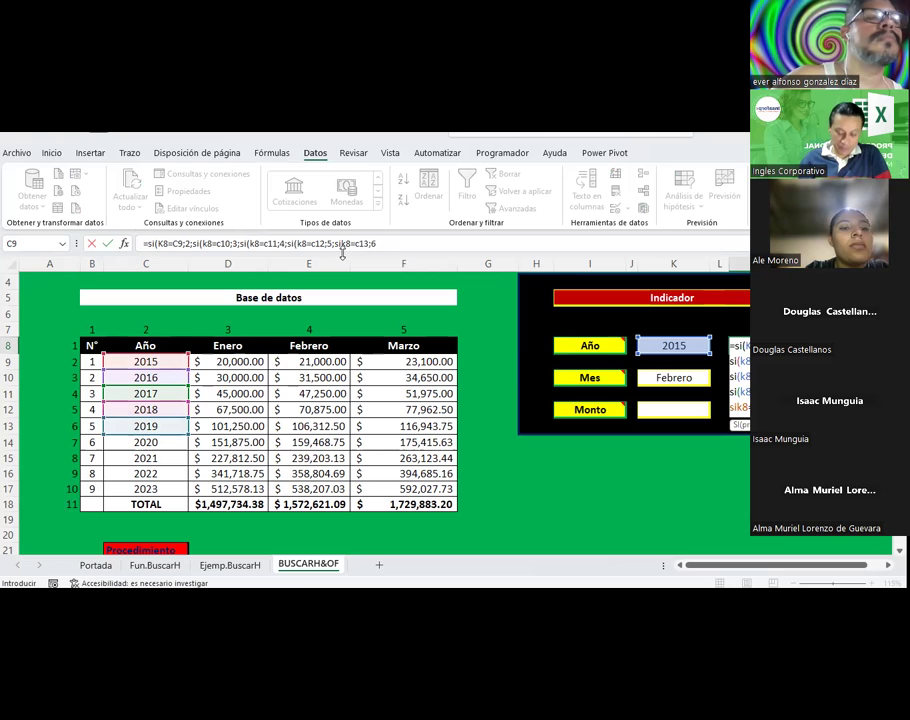
{"action": "type", "text": ";"}
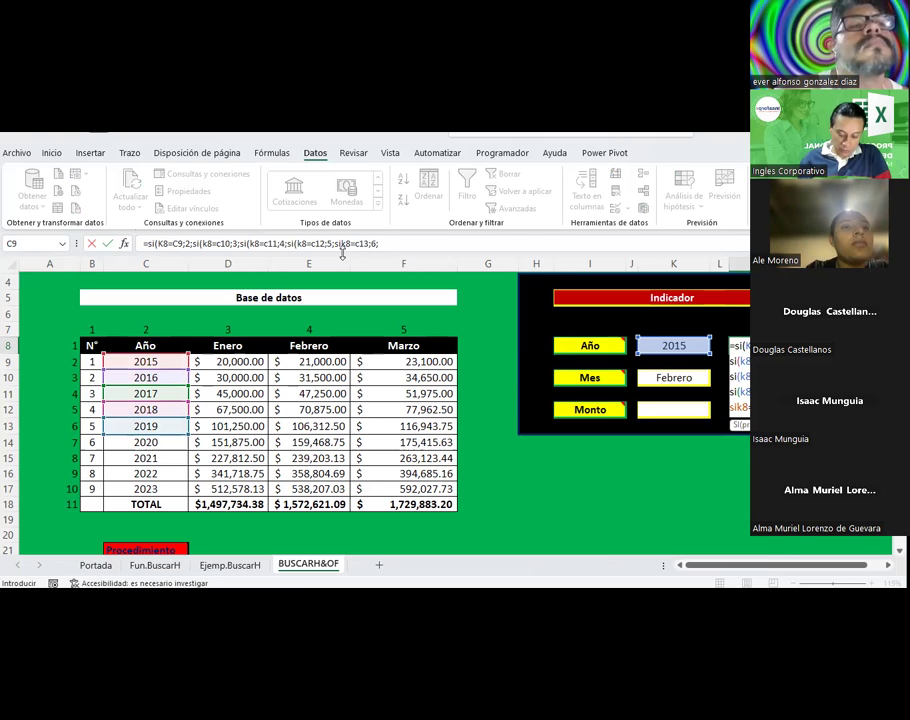
{"action": "type", "text": "si(k8=c"}
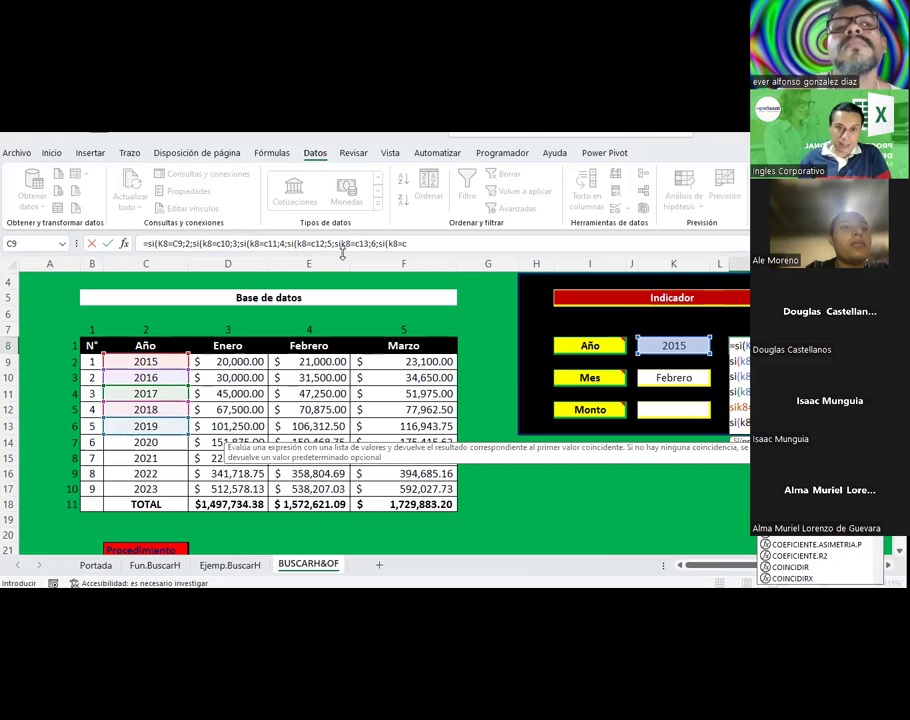
{"action": "type", "text": "14;"}
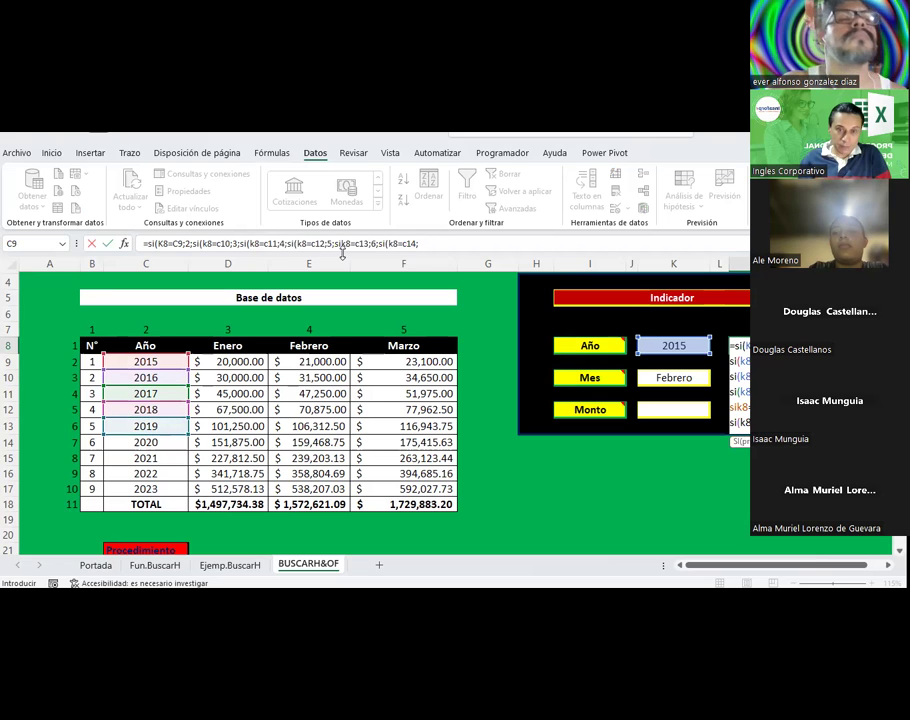
{"action": "type", "text": "7;"}
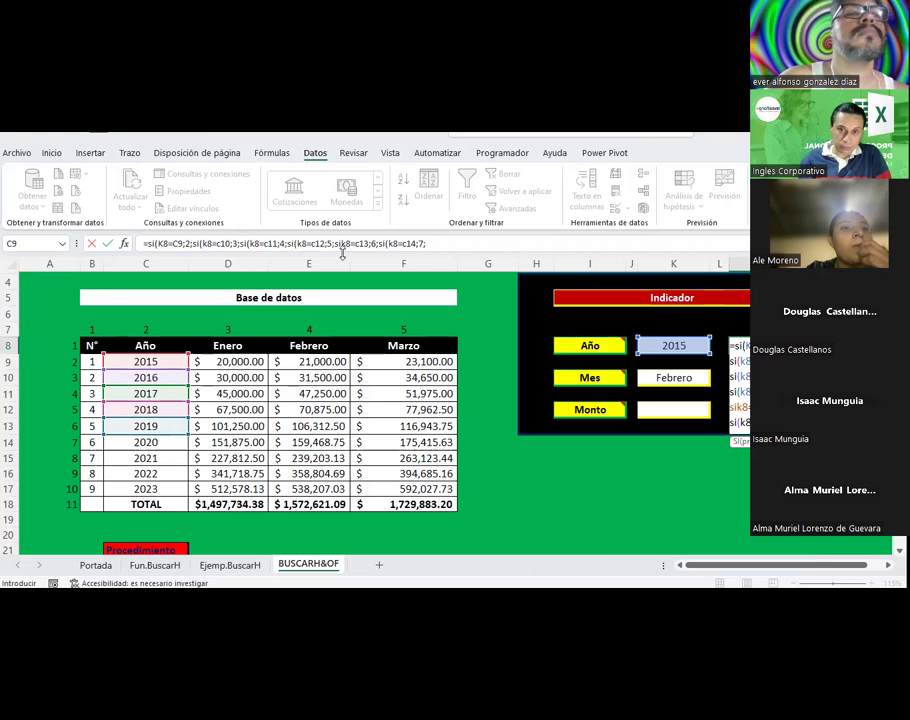
{"action": "type", "text": "si("}
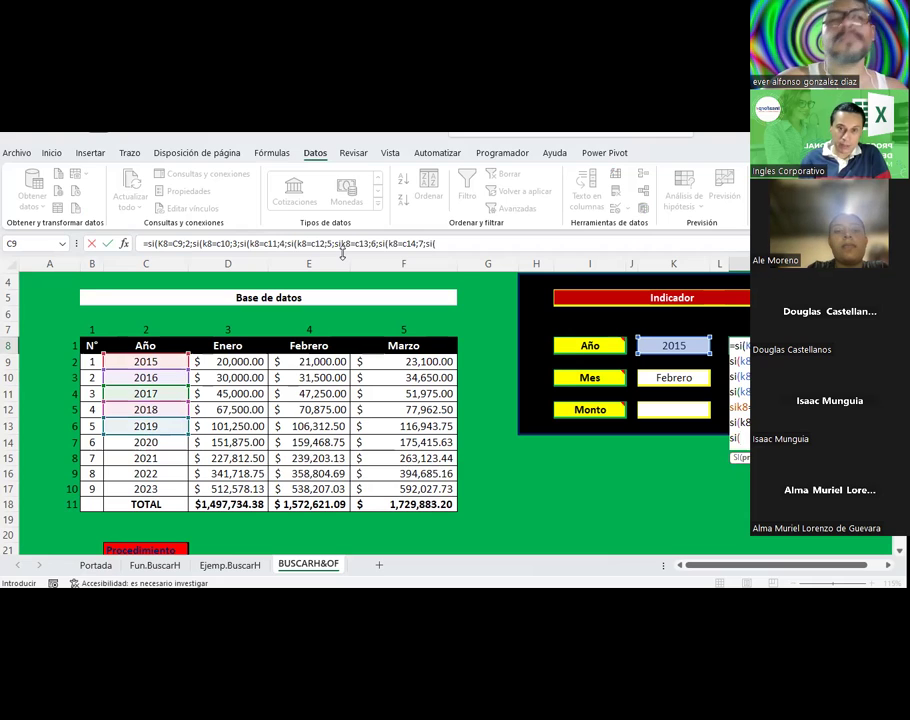
{"action": "type", "text": "k8"}
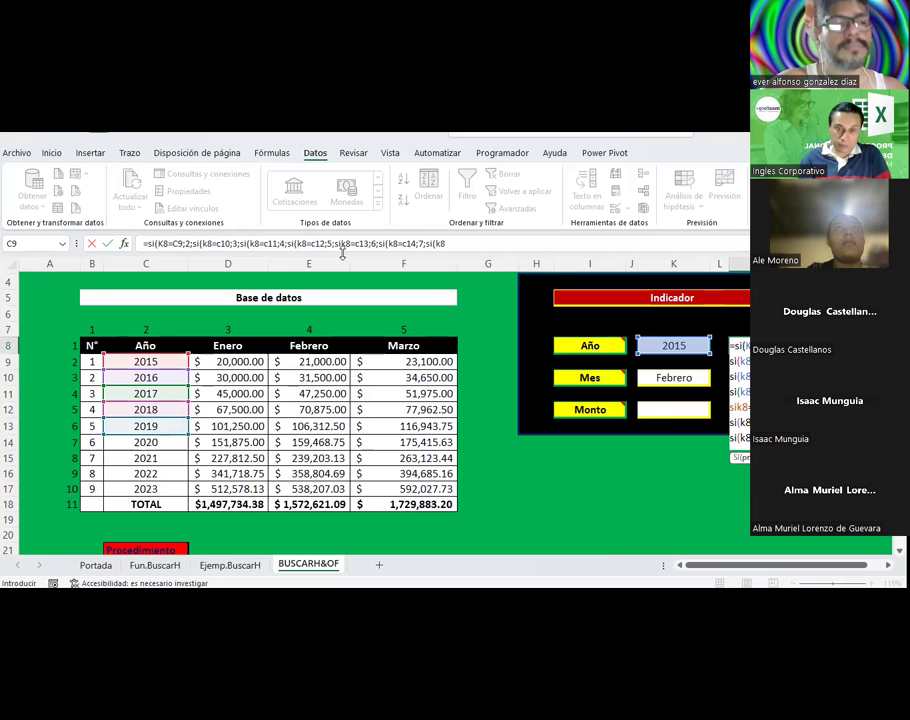
{"action": "type", "text": "=c15;8"}
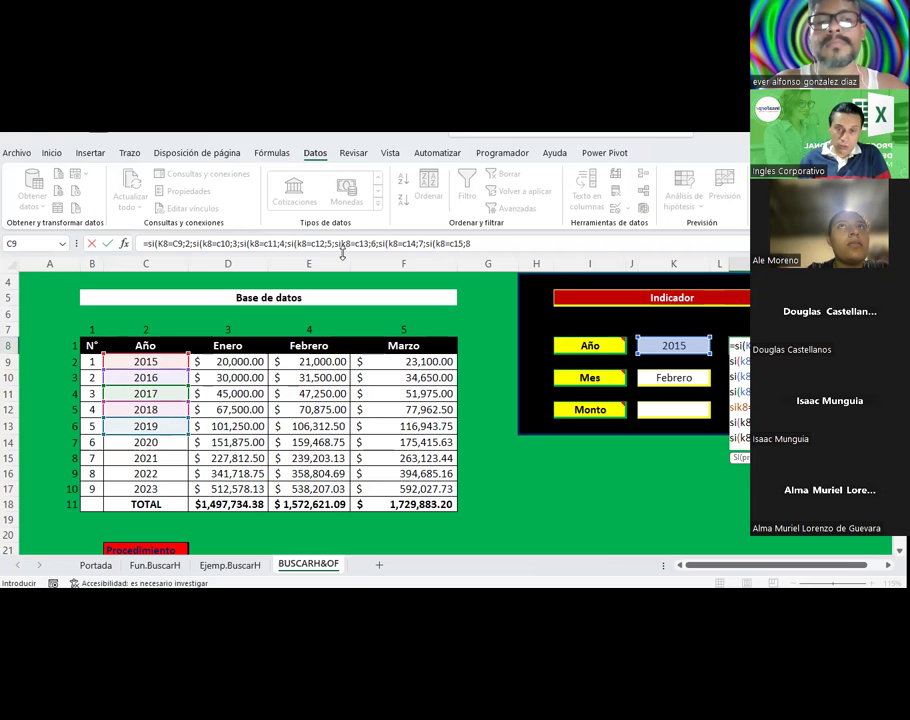
{"action": "type", "text": ";s"}
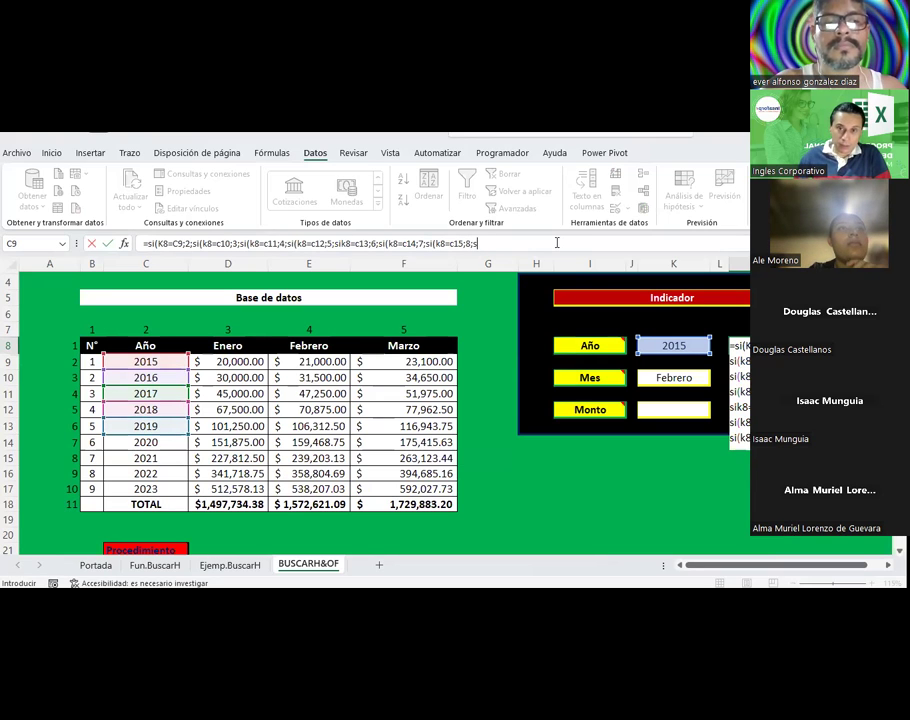
{"action": "type", "text": "i("}
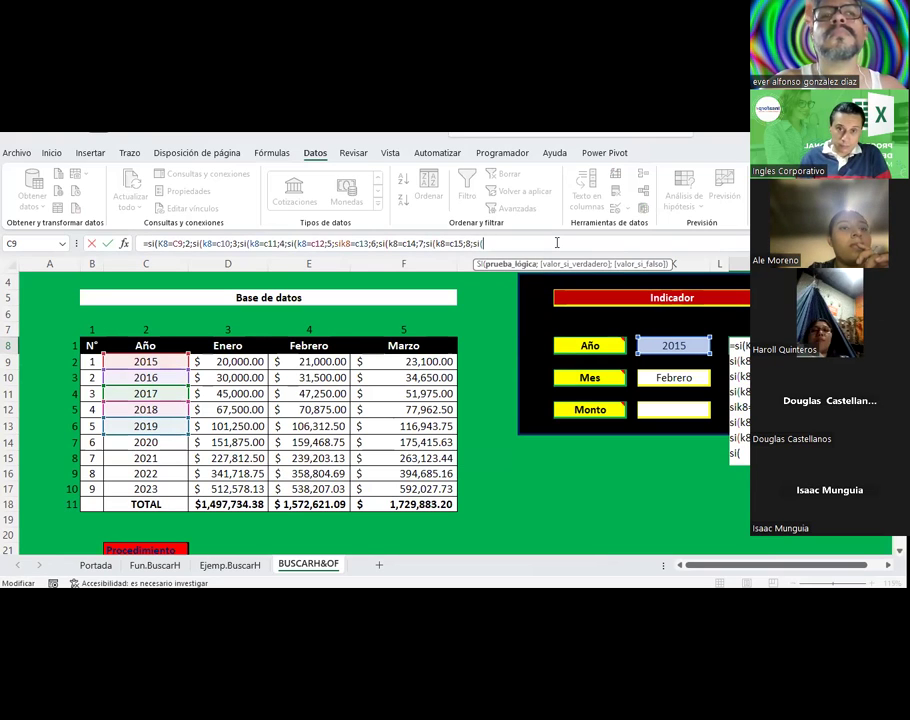
{"action": "type", "text": "k8=c15;"}
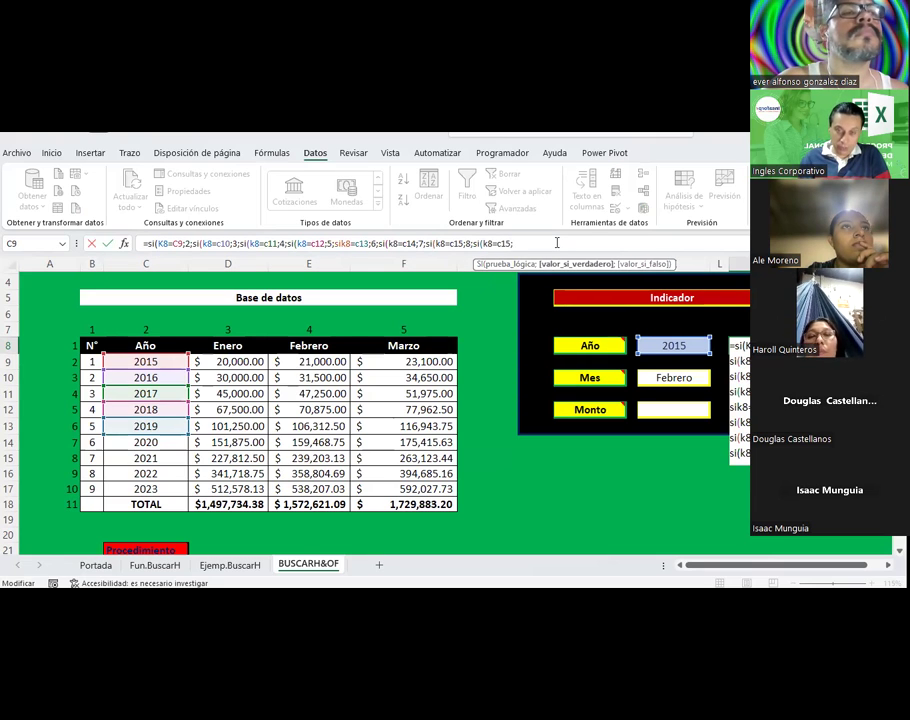
{"action": "type", "text": "9;"}
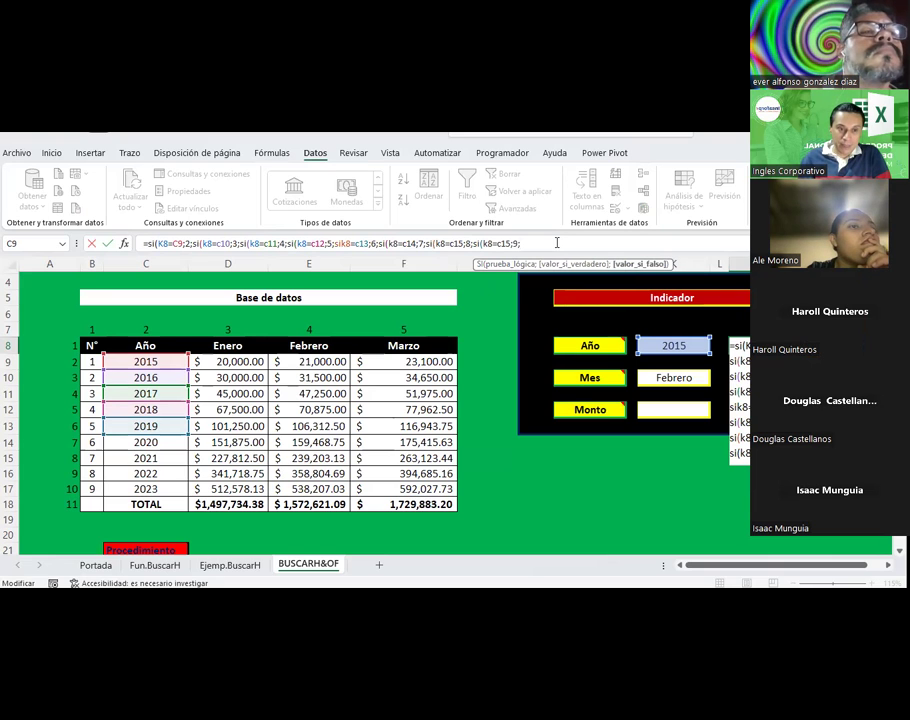
Step: Finish M8's nested SI formula with 10 as the fallback and close all parentheses
{"action": "scroll", "coordinate": [285, 515], "scroll_direction": "down", "scroll_amount": 2}
{"action": "scroll", "coordinate": [287, 457], "scroll_direction": "up", "scroll_amount": 2}
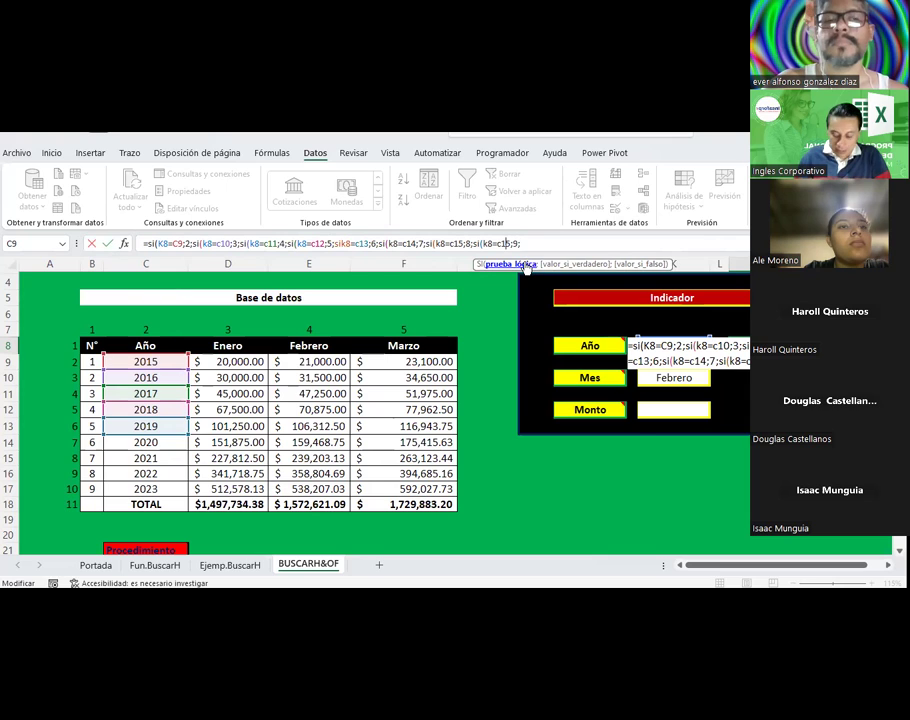
{"action": "left_click", "coordinate": [524, 264]}
{"action": "type", "text": "6"}
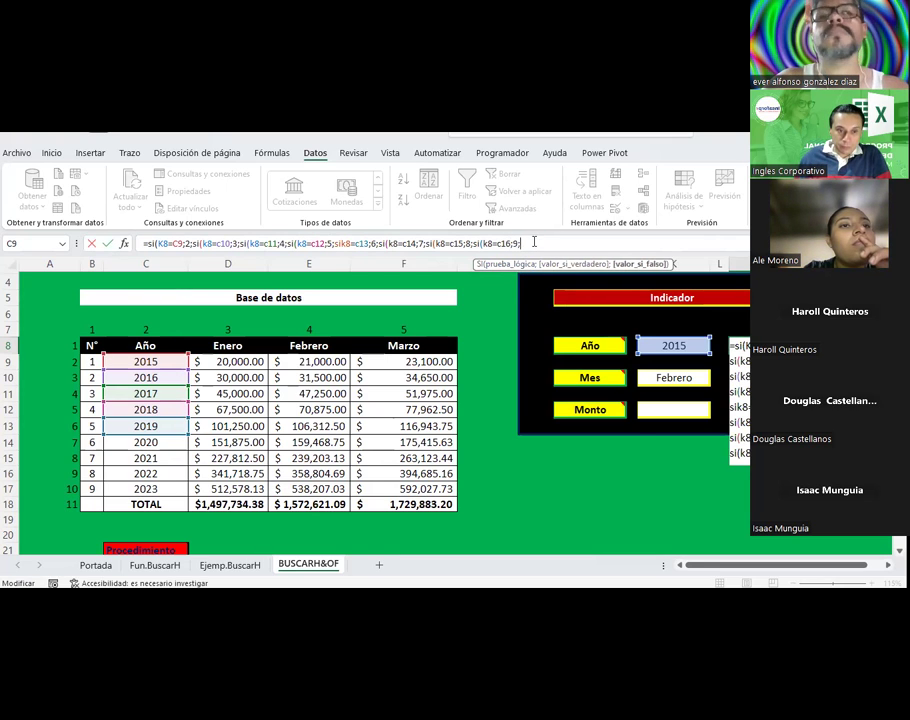
{"action": "type", "text": "10"}
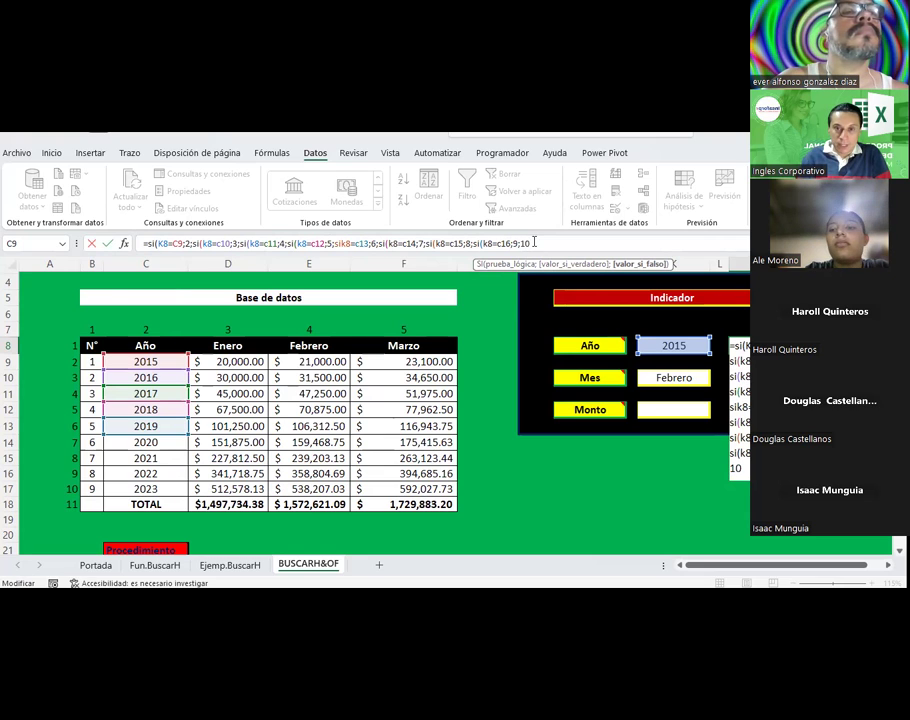
{"action": "type", "text": "))"}
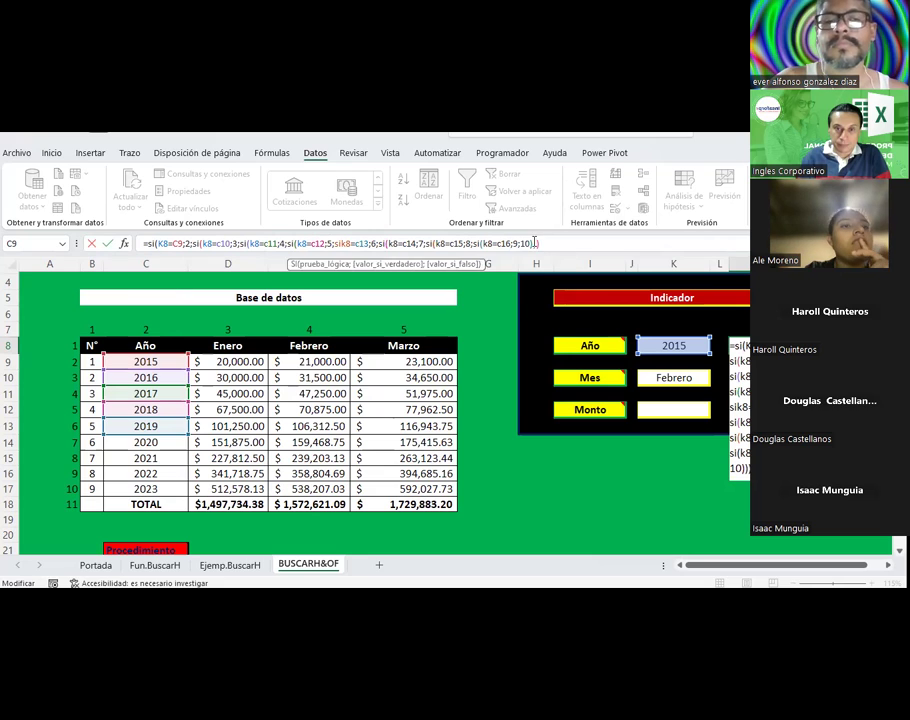
{"action": "type", "text": ")))"}
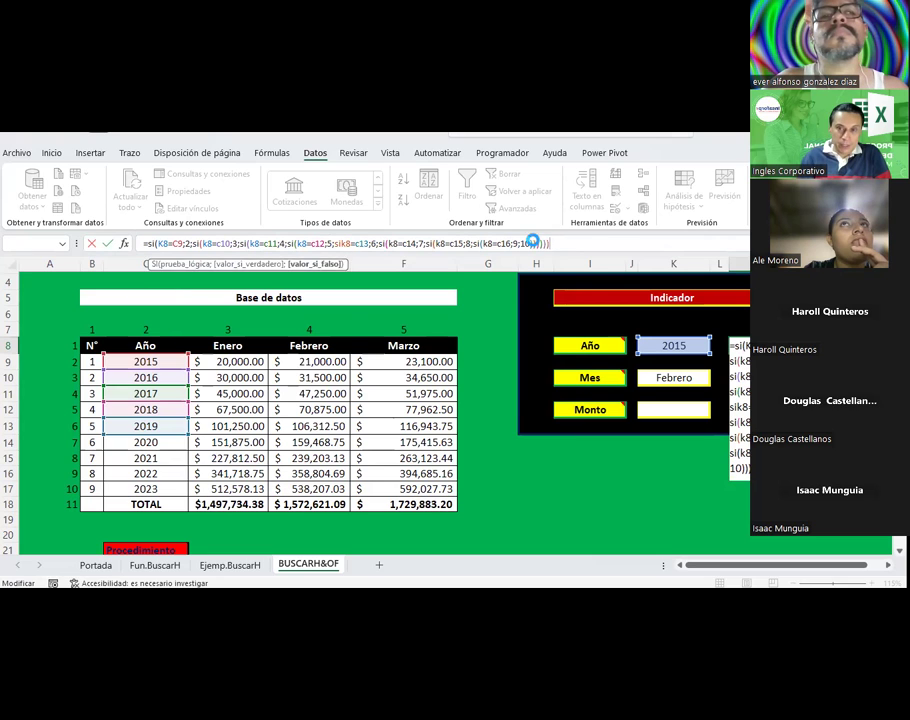
Step: Insert the missing '(' before k8=c13 so Excel accepts the nested SI formula in M8
{"action": "key", "text": "Return"}
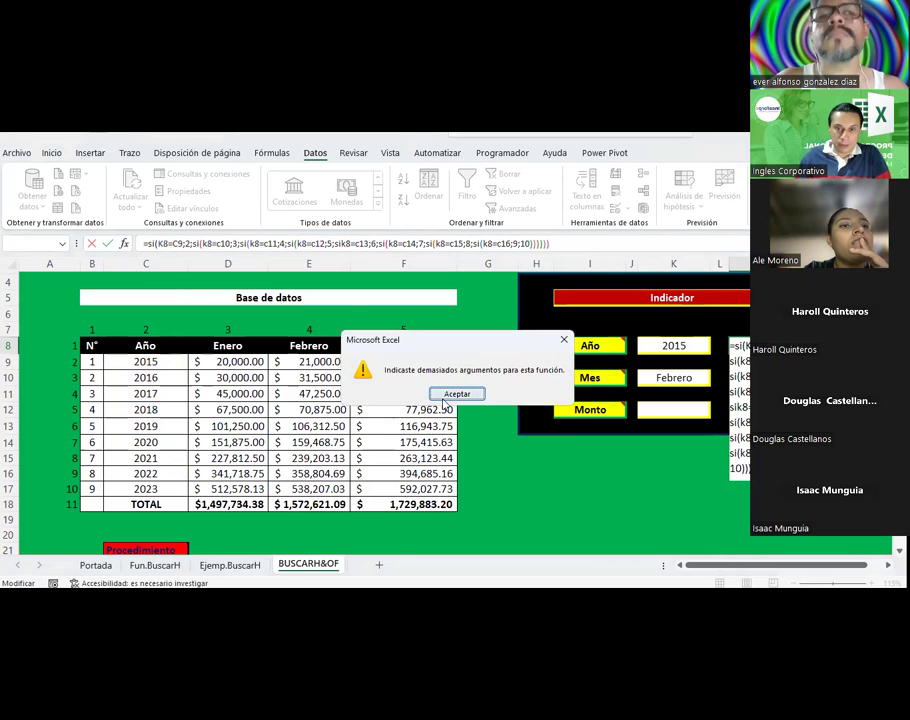
{"action": "left_click", "coordinate": [445, 394]}
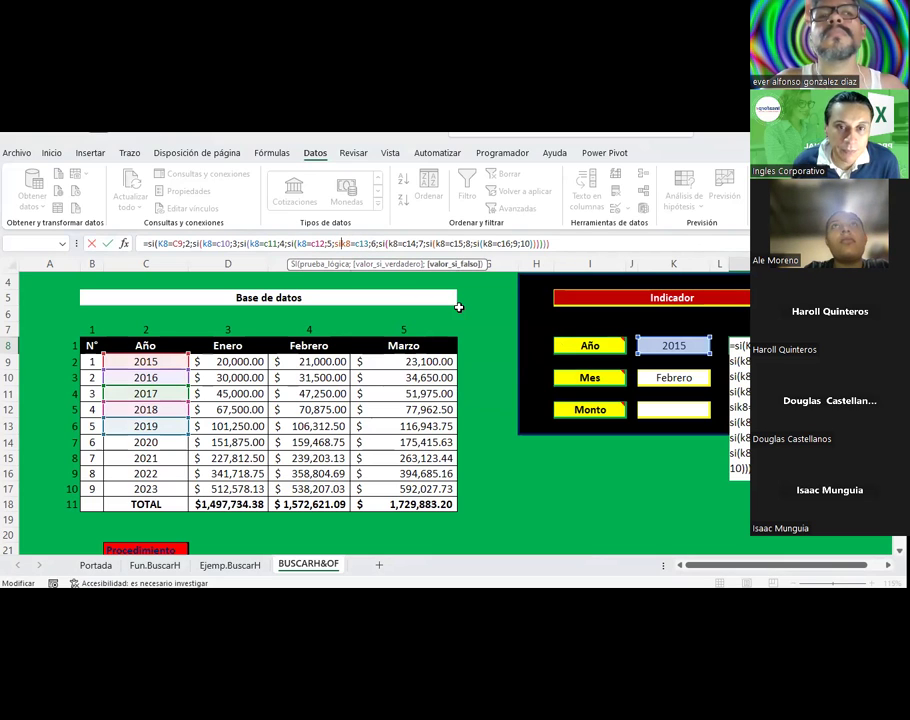
{"action": "type", "text": "("}
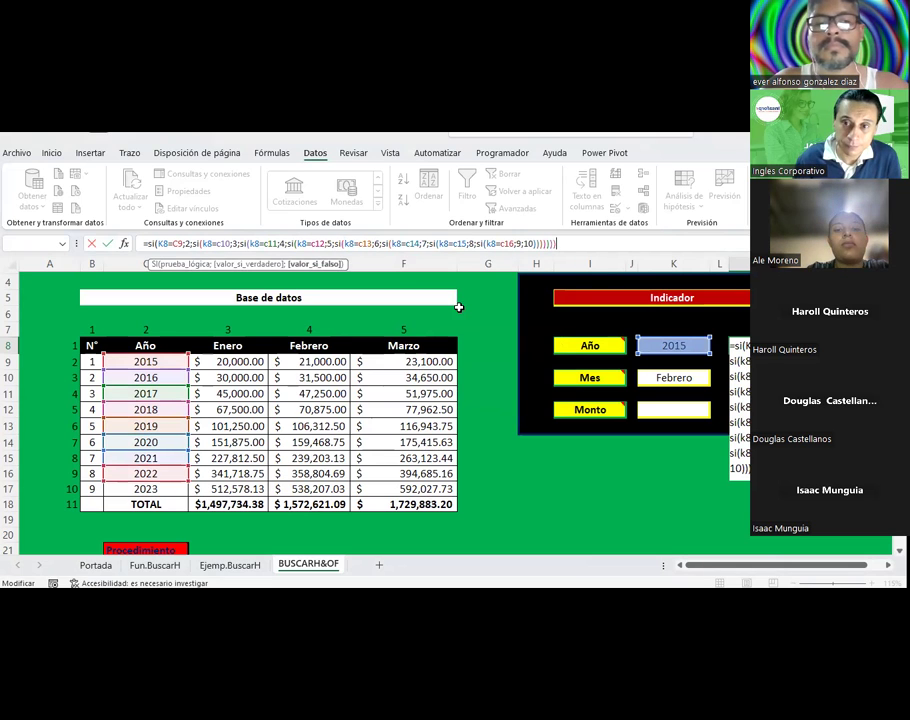
{"action": "key", "text": "Return"}
{"action": "key", "text": "Return"}
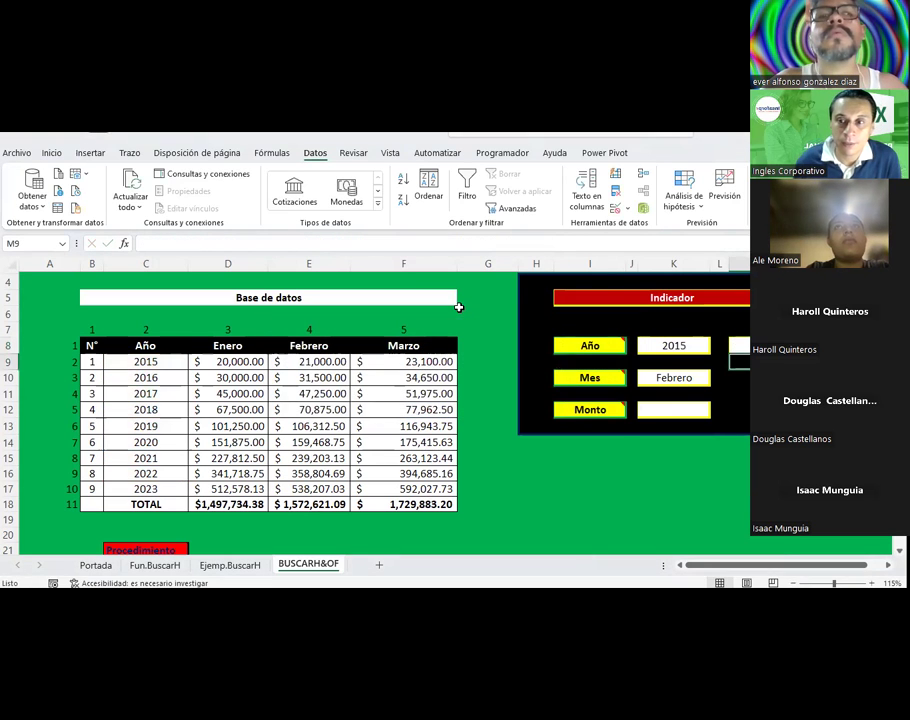
{"action": "left_click", "coordinate": [745, 344]}
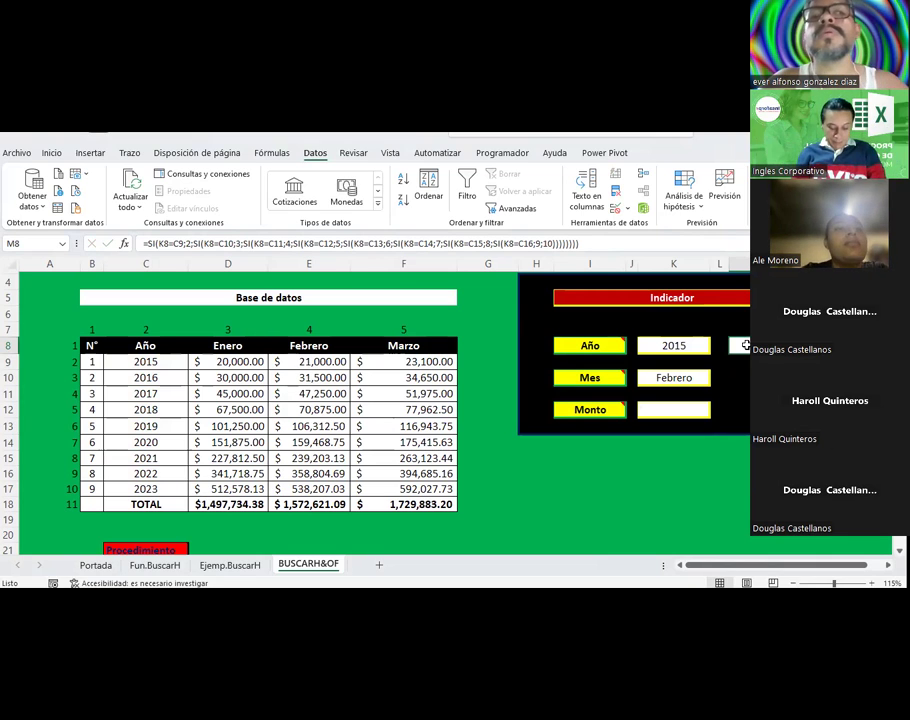
{"action": "double_click", "coordinate": [745, 345]}
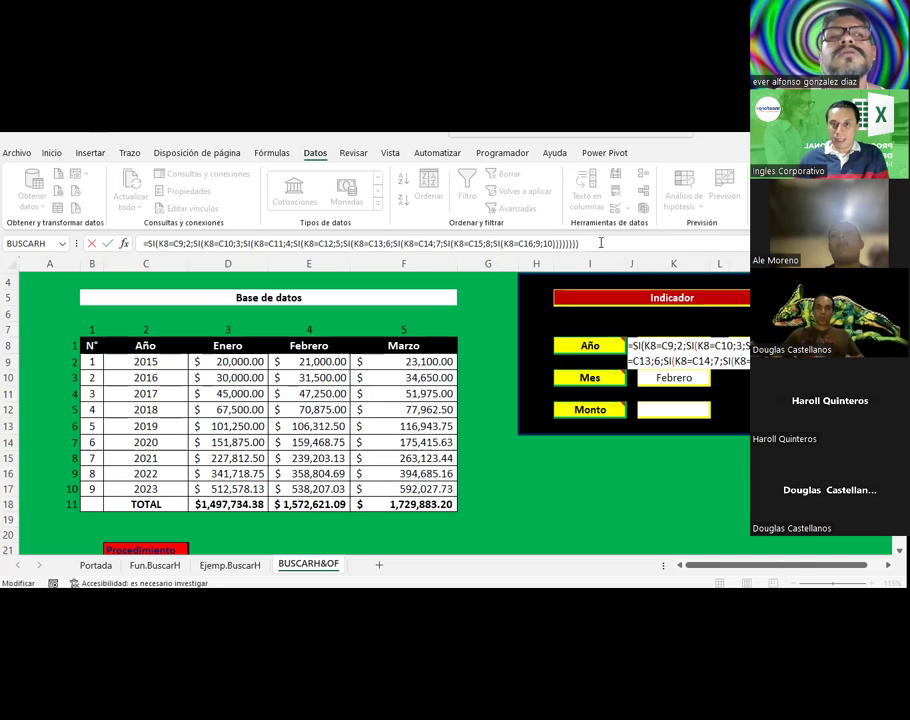
{"action": "key", "text": "F2"}
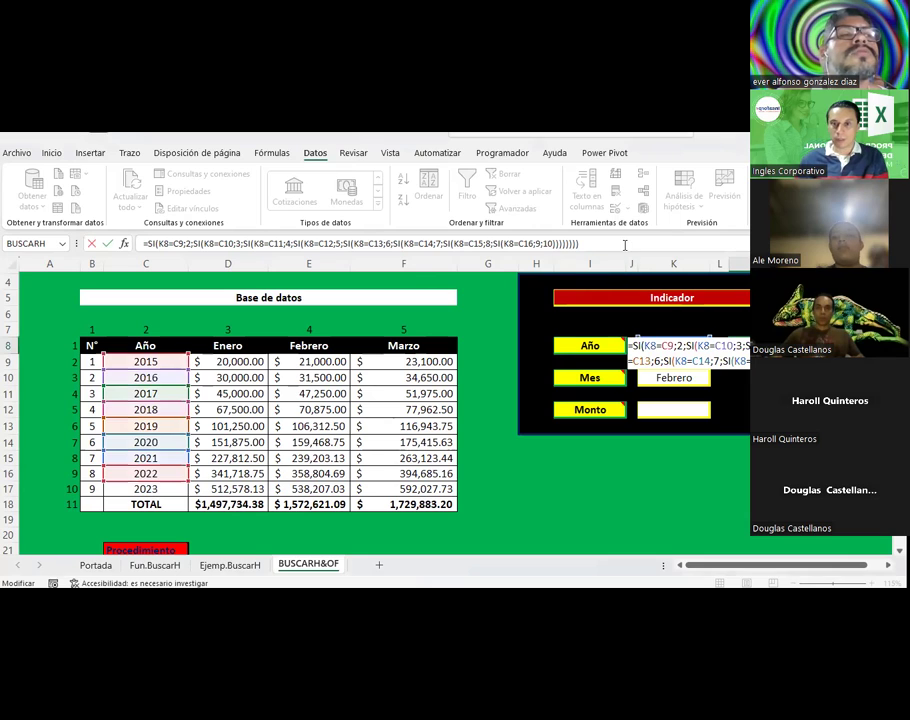
{"action": "key", "text": "Tab"}
{"action": "left_click_drag", "start_coordinate": [624, 245], "coordinate": [104, 260]}
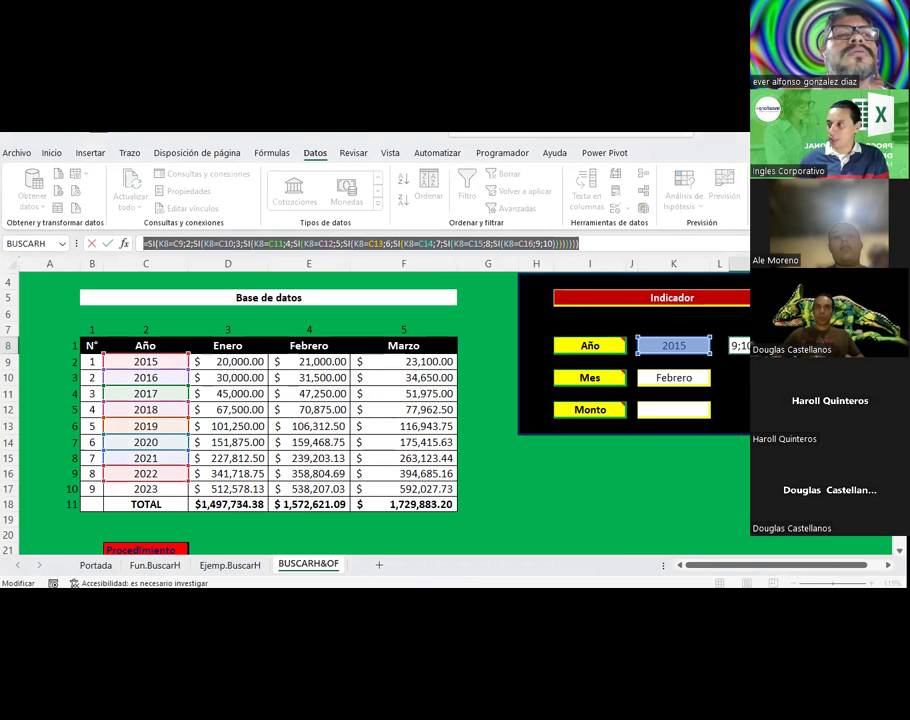
{"action": "key", "text": "Escape"}
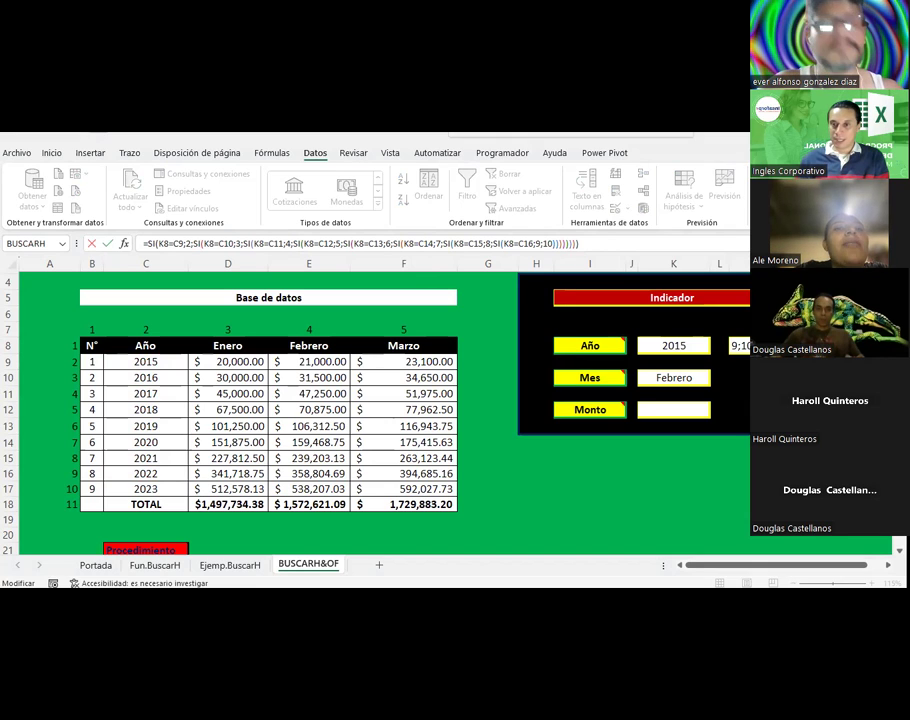
{"action": "key", "text": "shift+Home"}
{"action": "type", "text": "="}
{"action": "key", "text": "Right"}
{"action": "key", "text": "Right"}
{"action": "key", "text": "Right"}
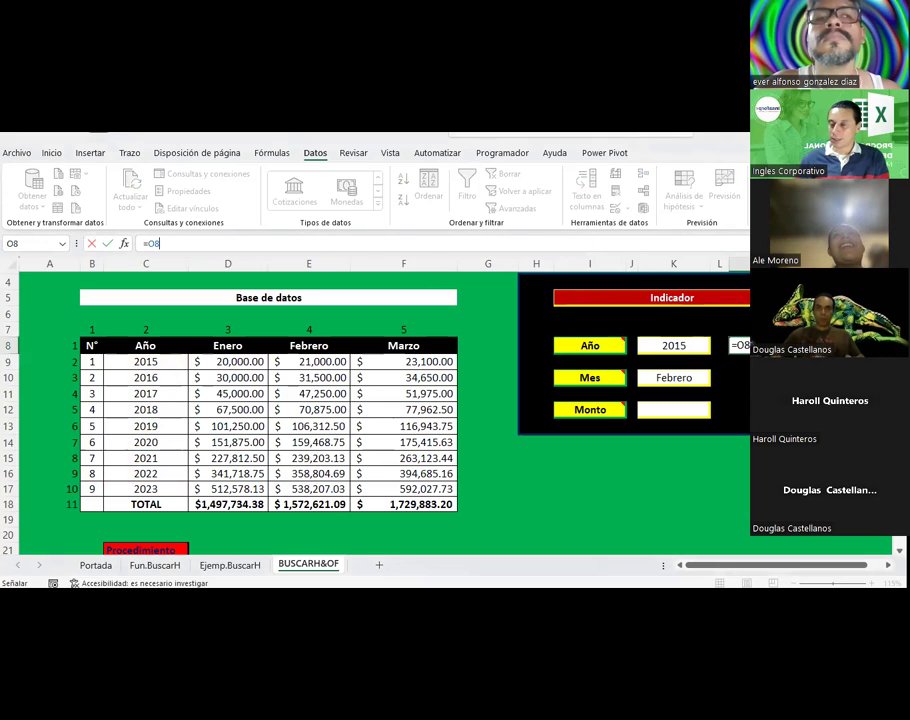
{"action": "key", "text": "Escape"}
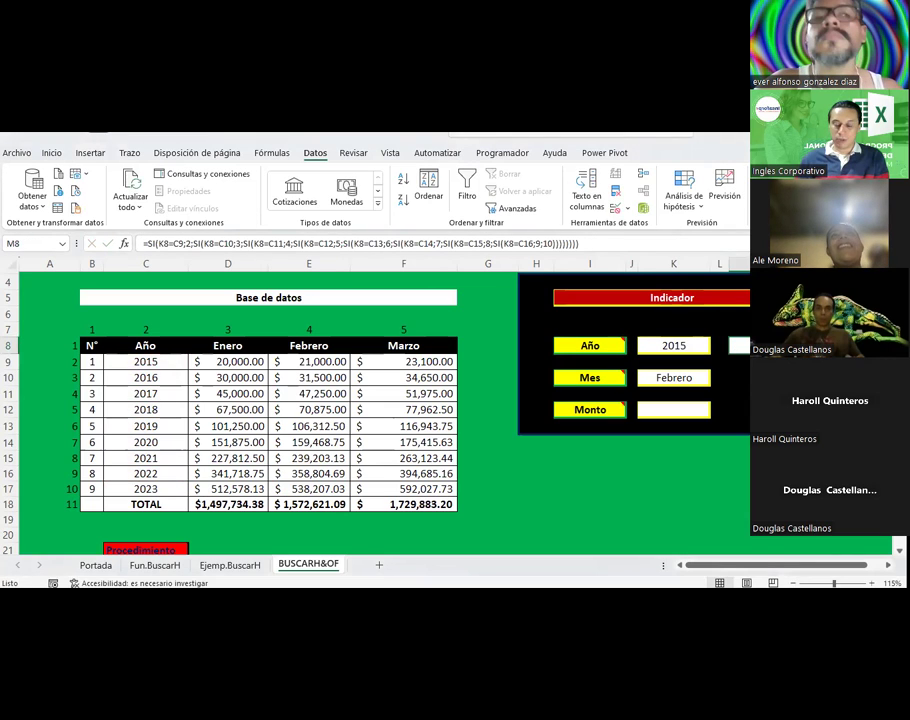
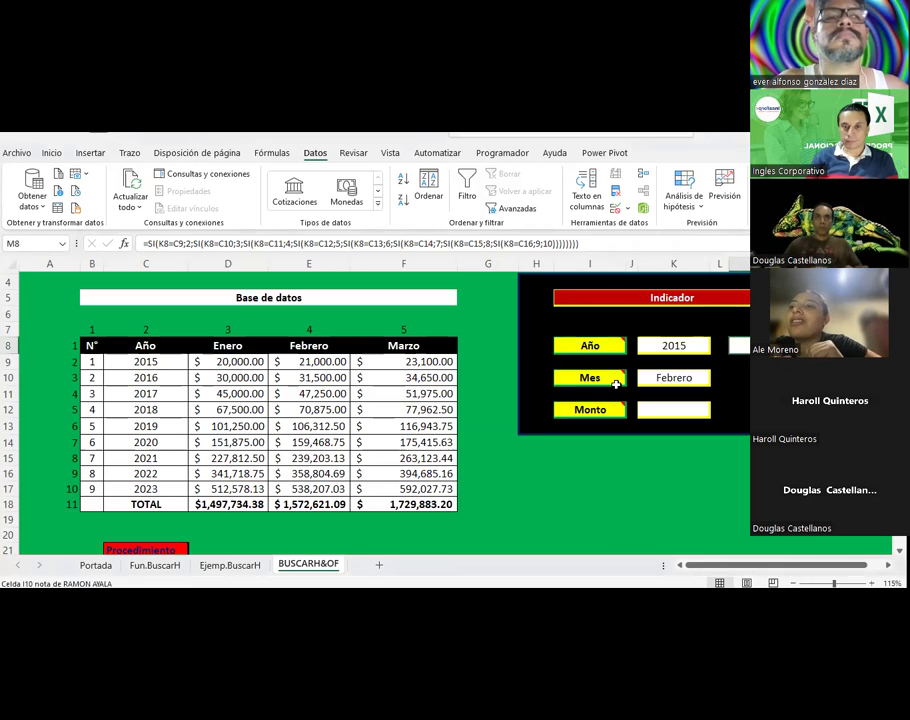
Step: Inspect the Año year and the nested SI formula beside it in M8
{"action": "left_click", "coordinate": [680, 345]}
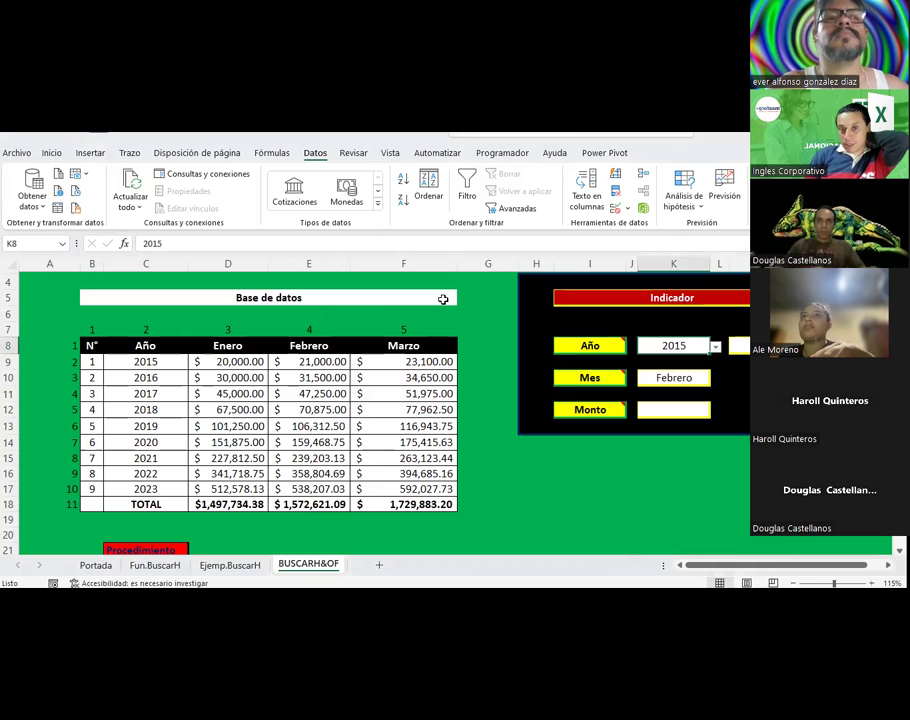
{"action": "left_click", "coordinate": [133, 364]}
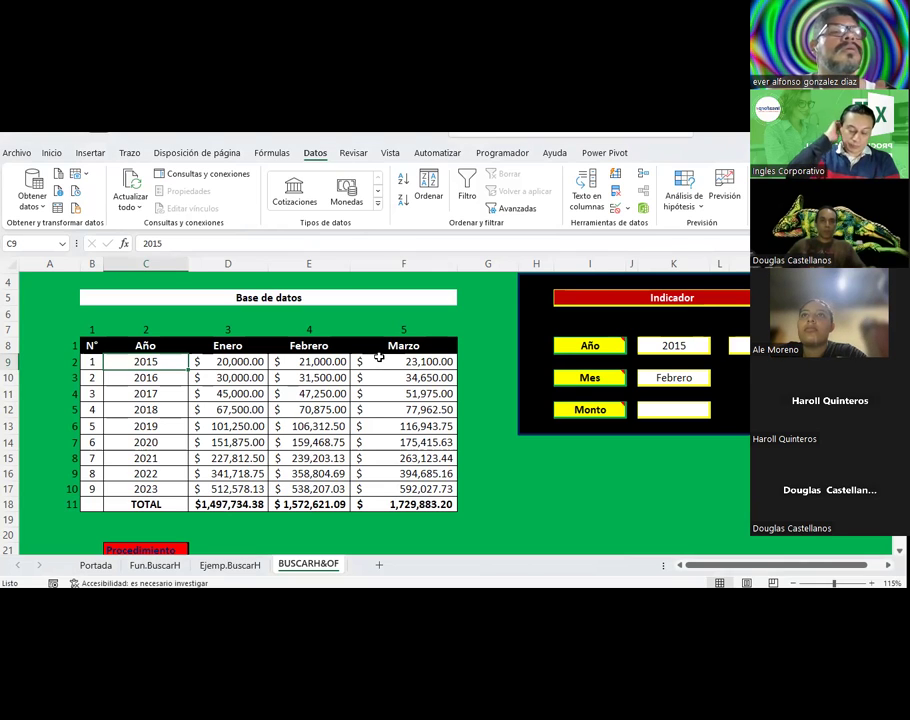
{"action": "left_click", "coordinate": [740, 345]}
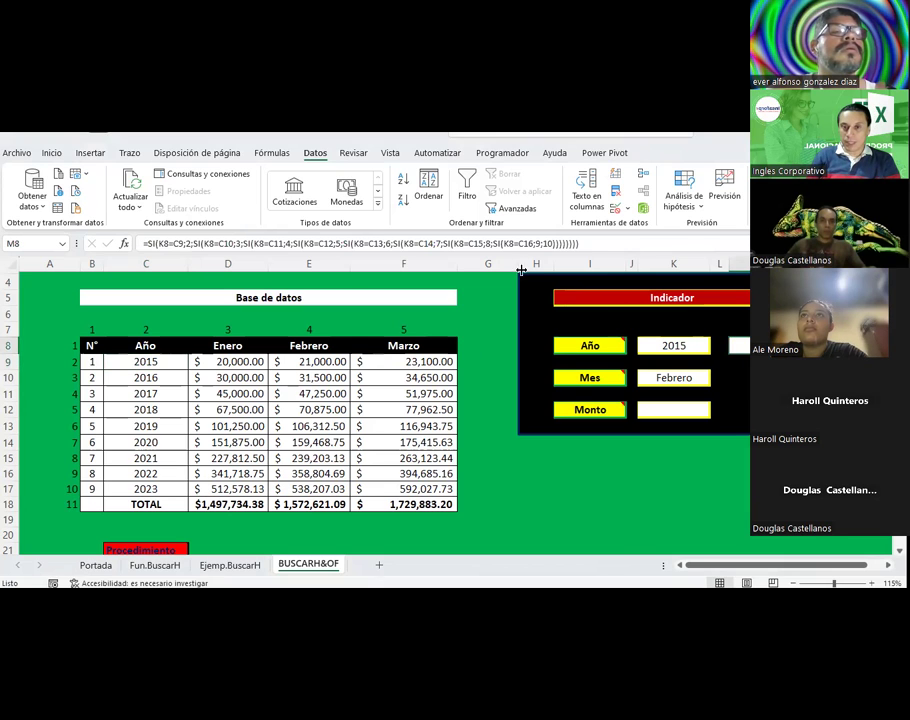
{"action": "left_click_drag", "start_coordinate": [580, 243], "coordinate": [73, 207]}
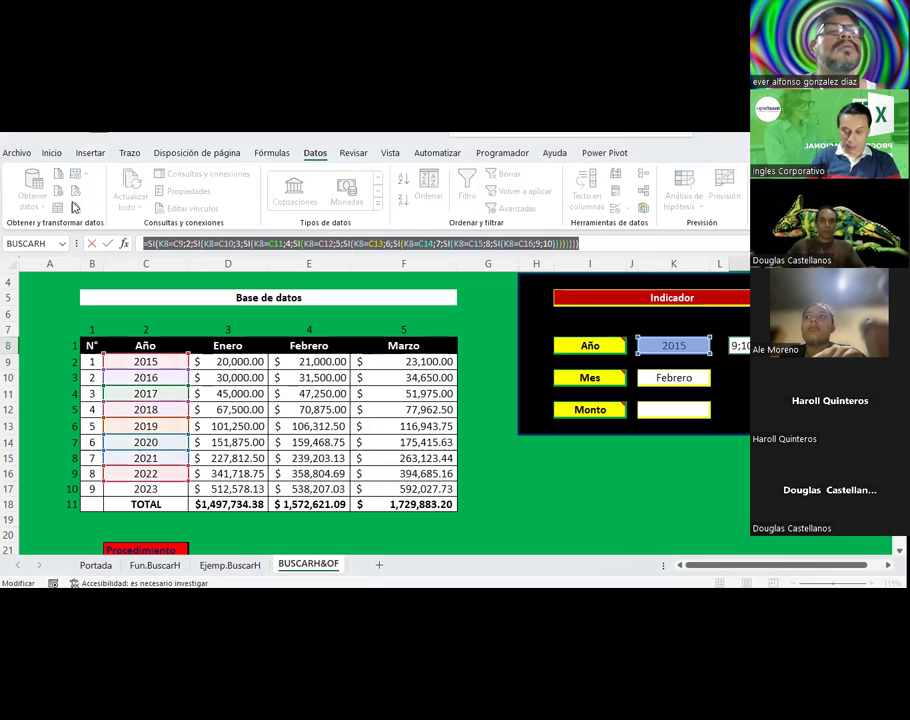
{"action": "key", "text": "Escape"}
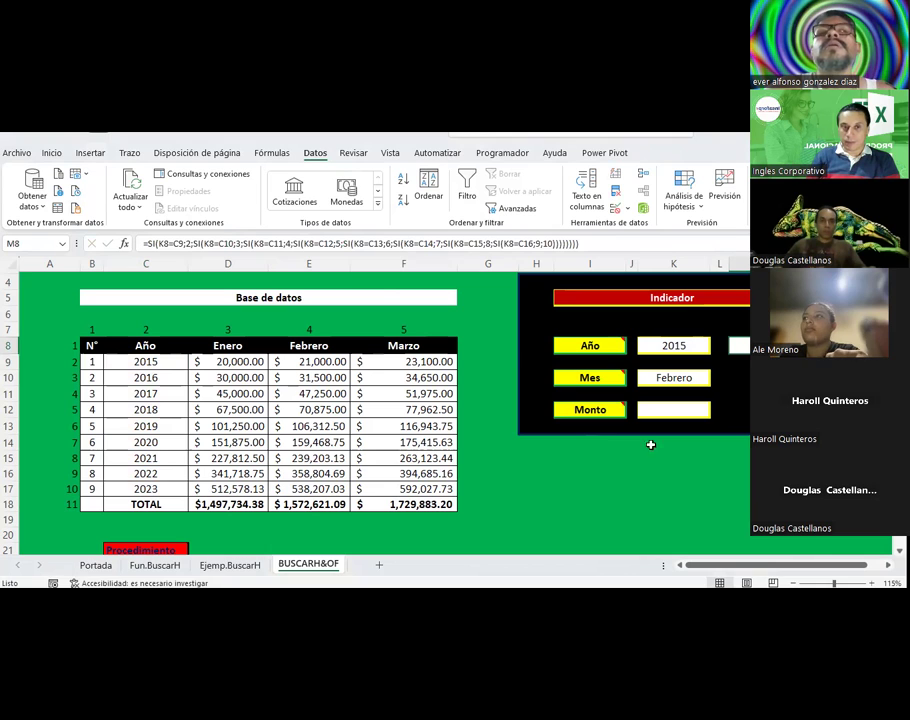
Step: Copy the nested SI formula text and paste it as plain text into K16
{"action": "left_click_drag", "start_coordinate": [599, 243], "coordinate": [148, 250]}
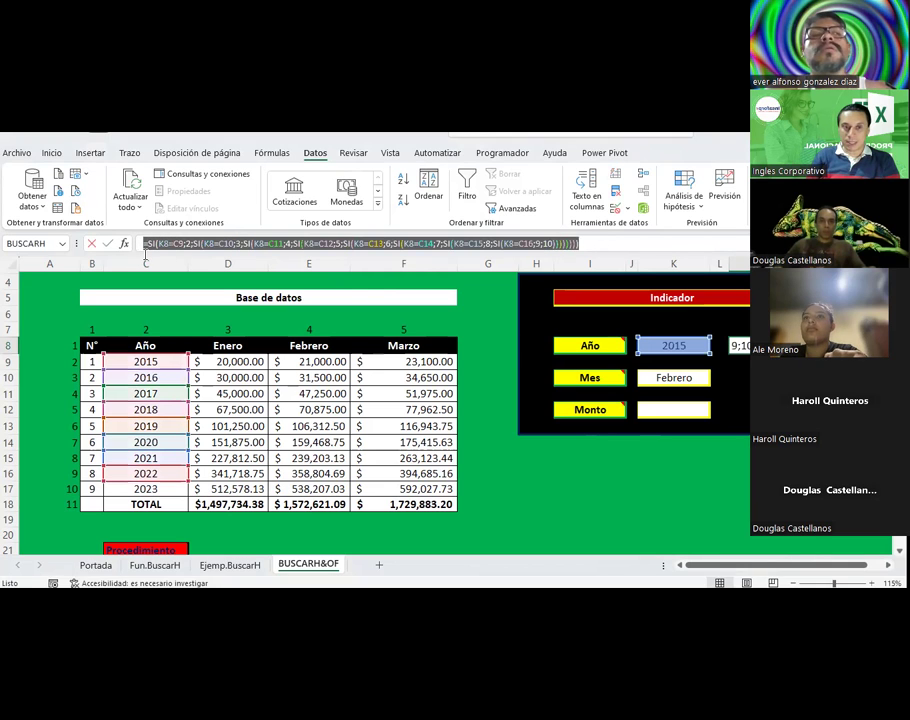
{"action": "key", "text": "ctrl+c"}
{"action": "key", "text": "Escape"}
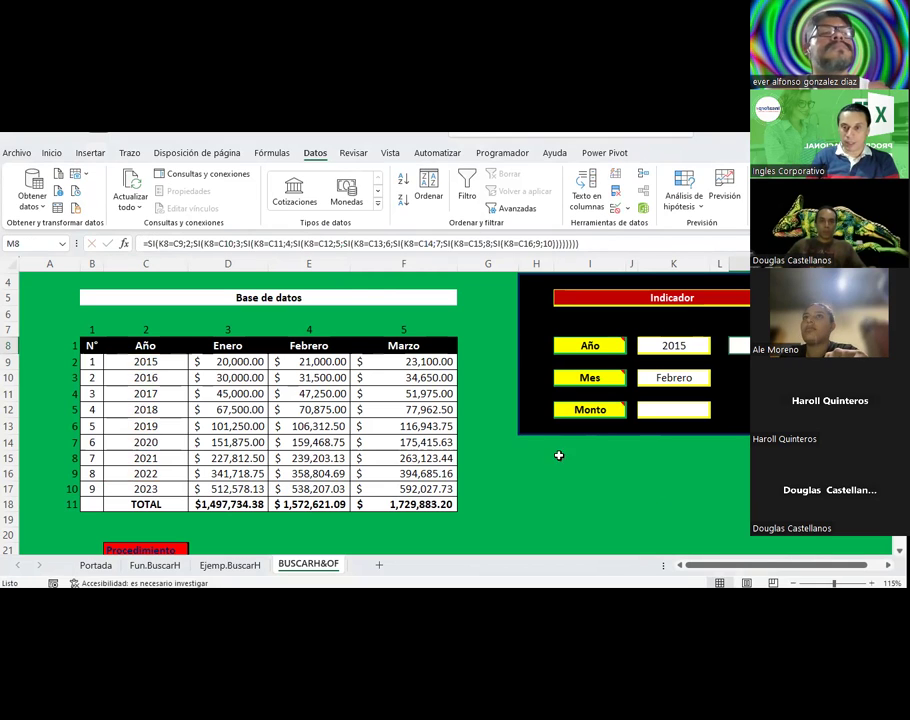
{"action": "left_click", "coordinate": [688, 475]}
{"action": "key", "text": "ctrl+v"}
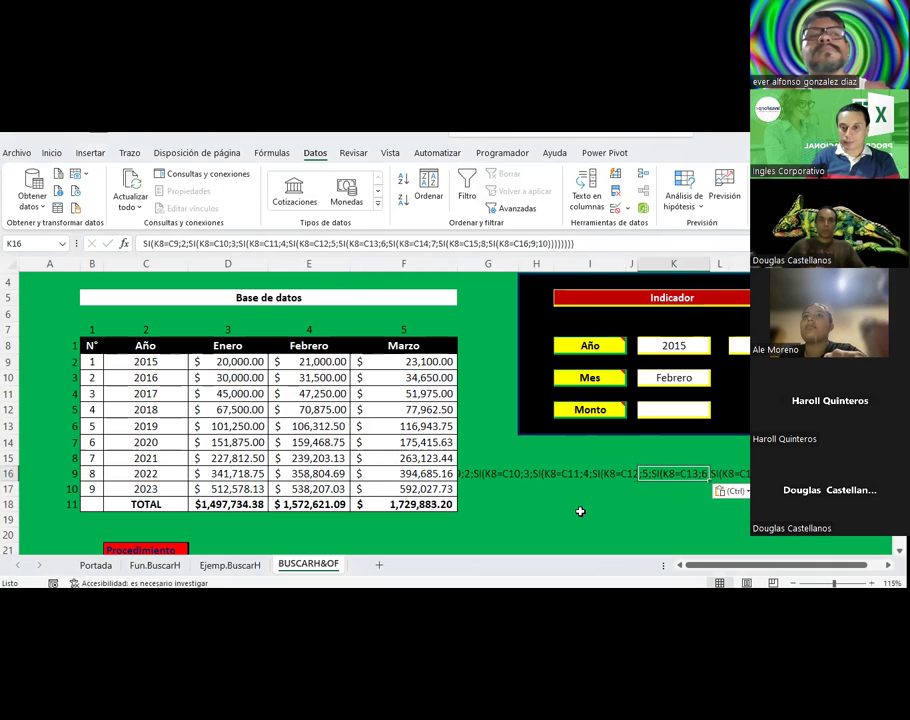
{"action": "left_click", "coordinate": [545, 474]}
{"action": "left_click", "coordinate": [677, 473]}
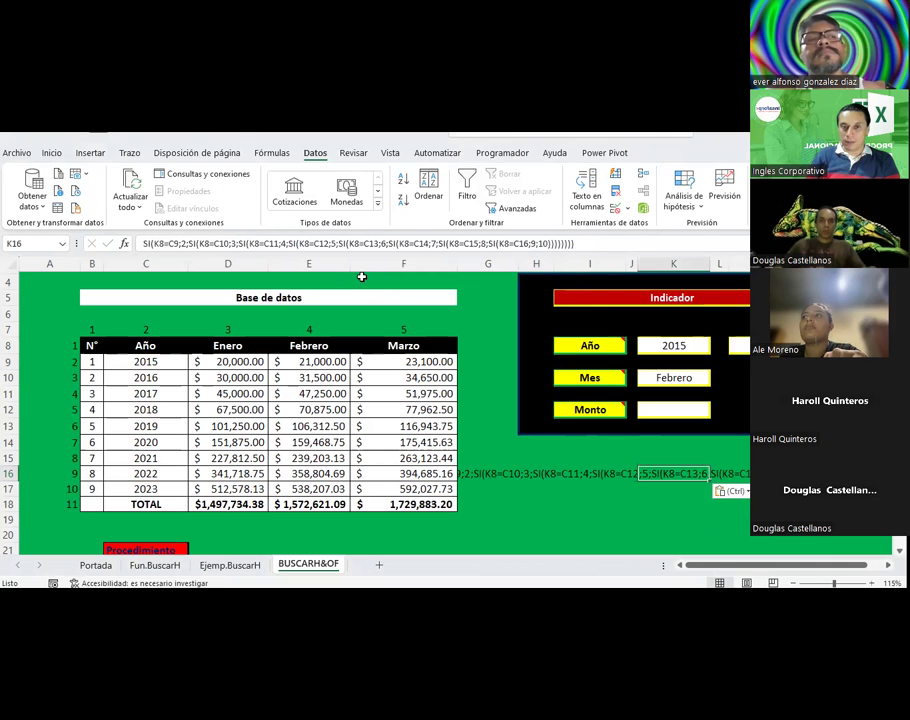
{"action": "left_click", "coordinate": [51, 152]}
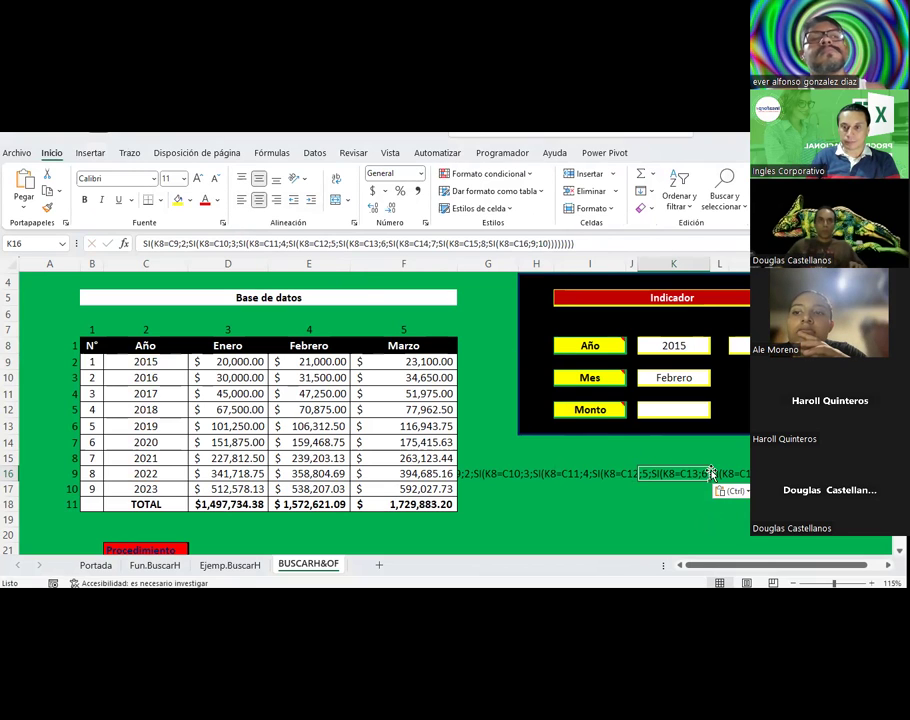
Step: Left-align the formula text in K16 and check M8's result of 2
{"action": "left_click", "coordinate": [241, 199]}
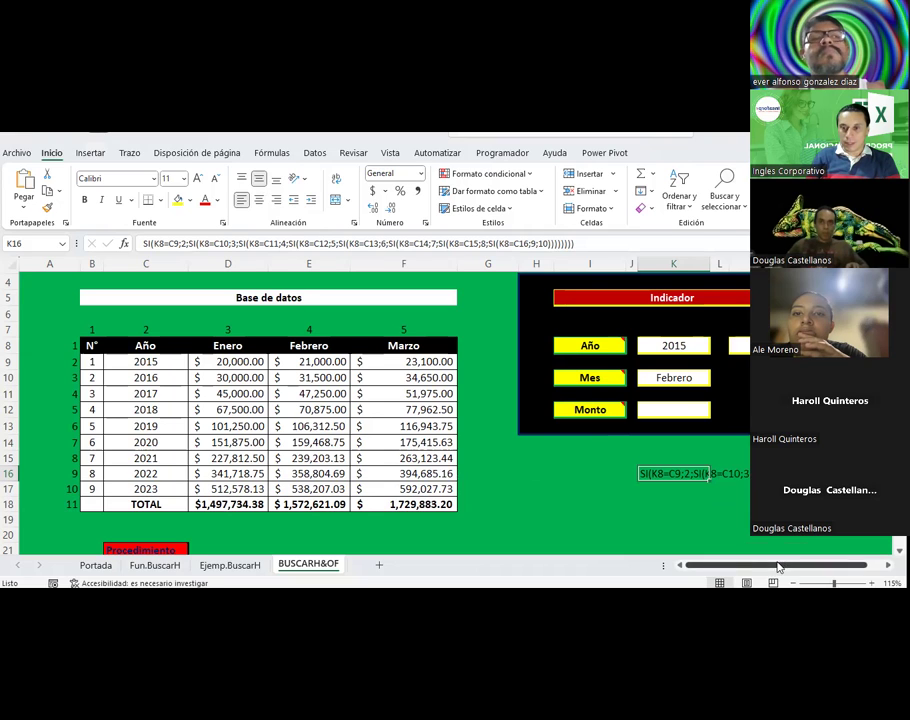
{"action": "left_click_drag", "start_coordinate": [776, 563], "coordinate": [786, 563]}
{"action": "left_click", "coordinate": [697, 343]}
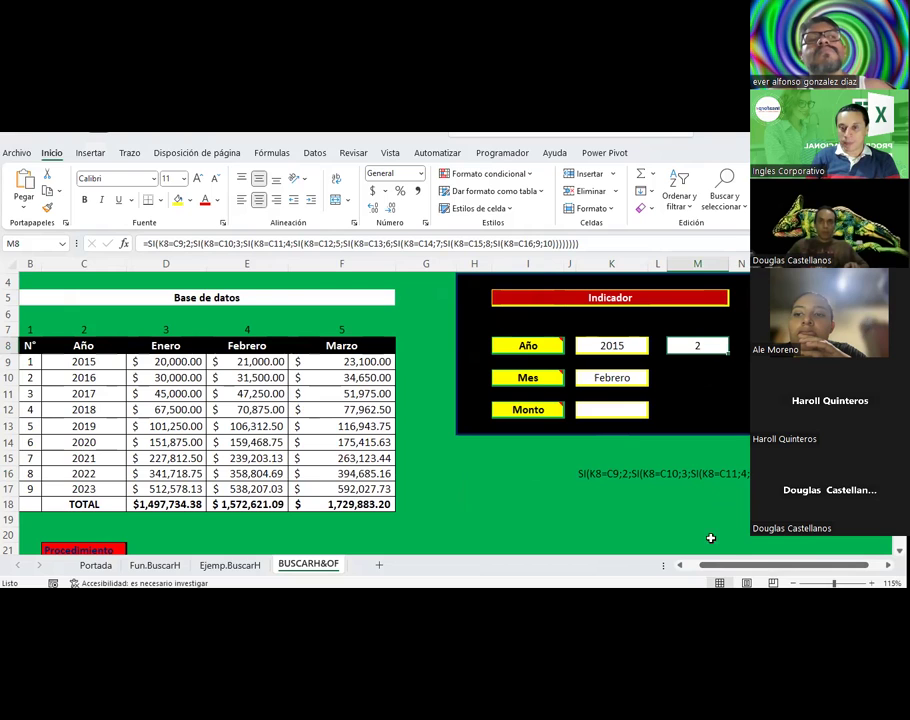
{"action": "mouse_move", "coordinate": [770, 565]}
{"action": "left_mouse_down"}
{"action": "mouse_move", "coordinate": [783, 570]}
{"action": "mouse_move", "coordinate": [817, 549]}
{"action": "left_mouse_up"}
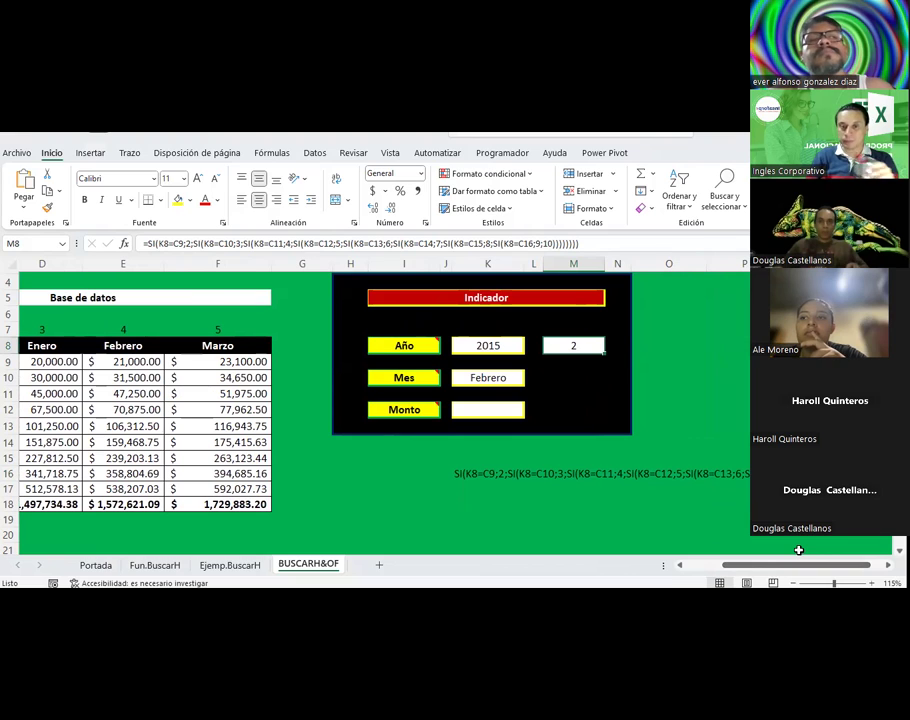
Step: Set Año in K8 to 2016 from its dropdown list
{"action": "left_click", "coordinate": [514, 345]}
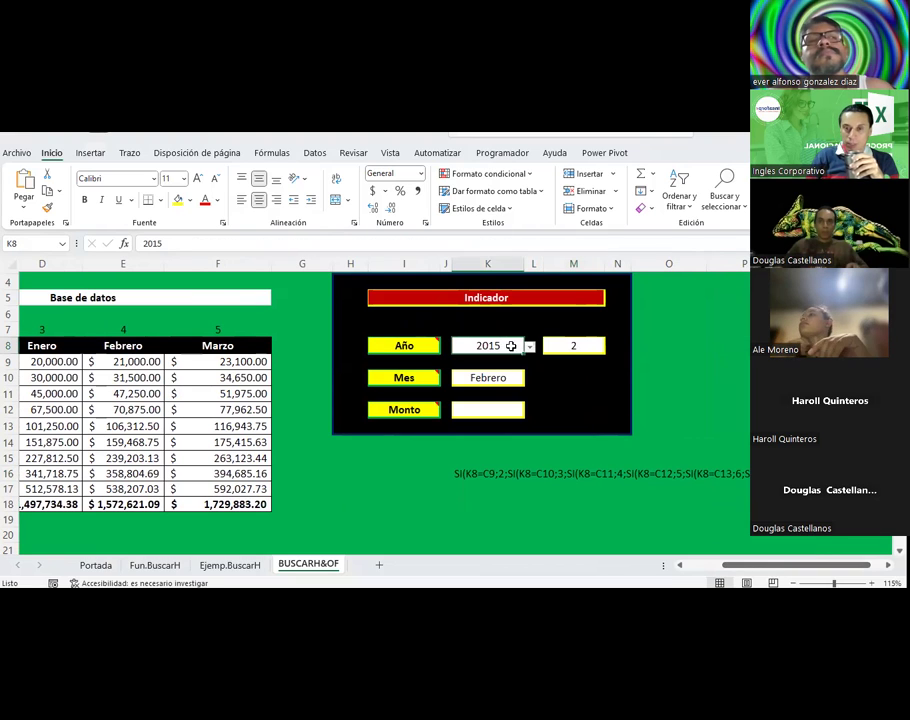
{"action": "left_click", "coordinate": [529, 346]}
{"action": "left_click", "coordinate": [500, 374]}
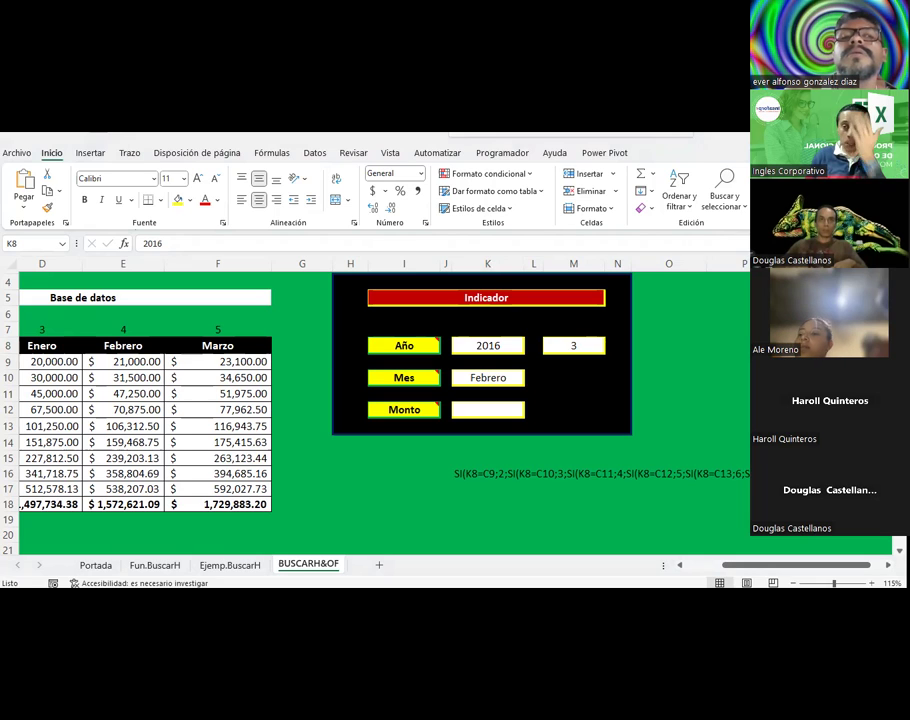
Step: Insert BUSCARH in the Monto cell K12 with lookup value $K$10
{"action": "left_click", "coordinate": [514, 411]}
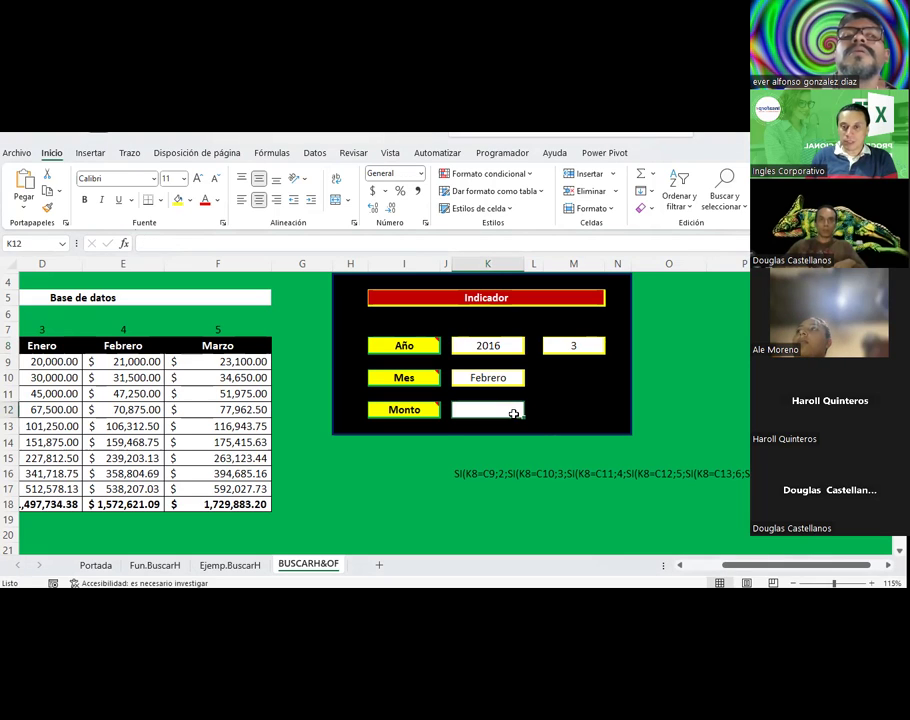
{"action": "left_click_drag", "start_coordinate": [789, 569], "coordinate": [797, 567]}
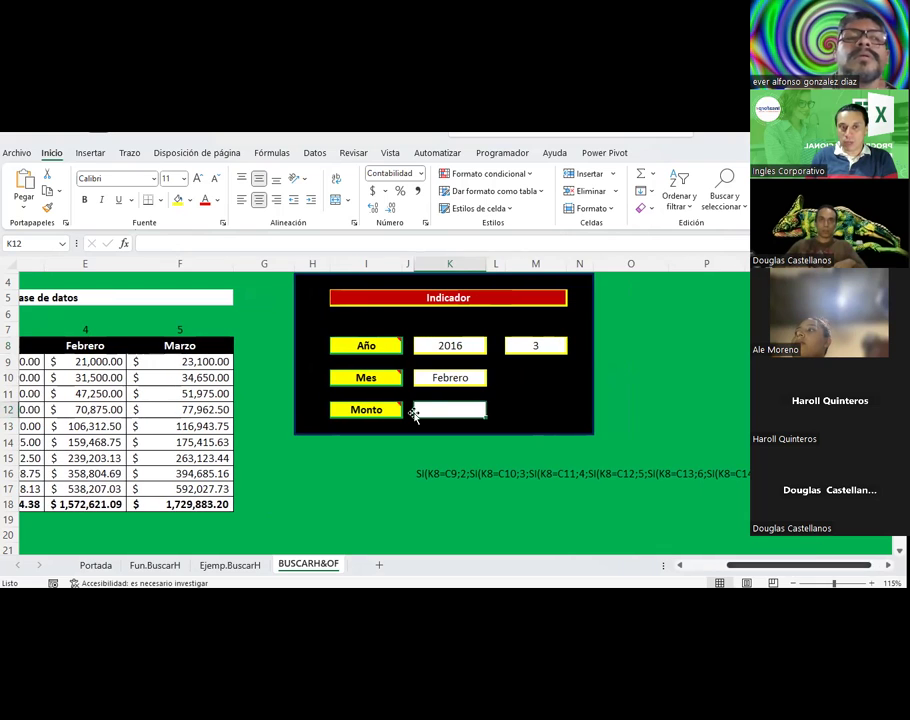
{"action": "left_click", "coordinate": [124, 244]}
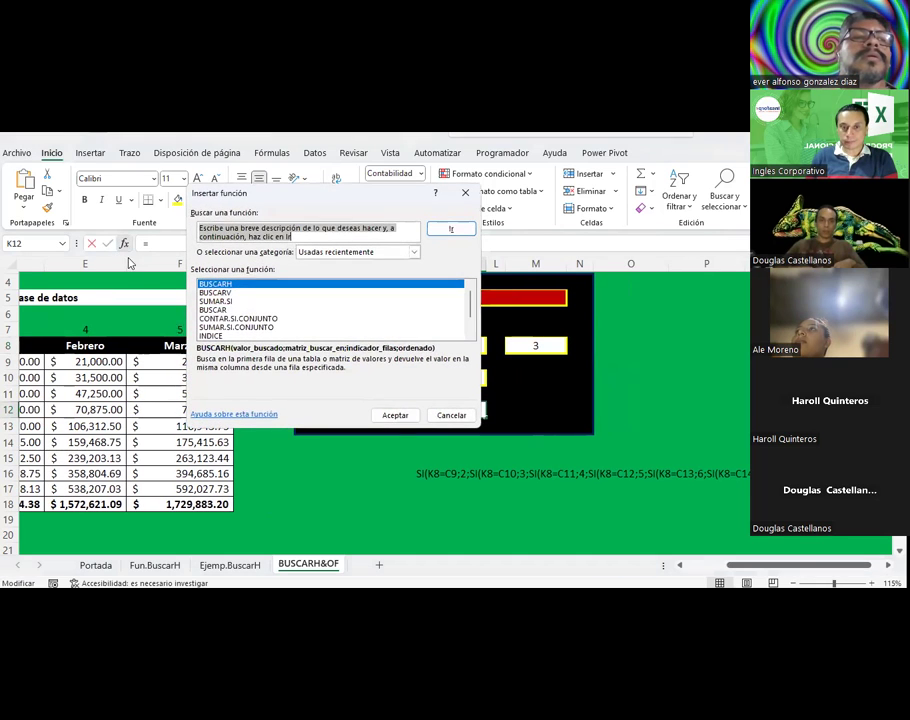
{"action": "double_click", "coordinate": [218, 285]}
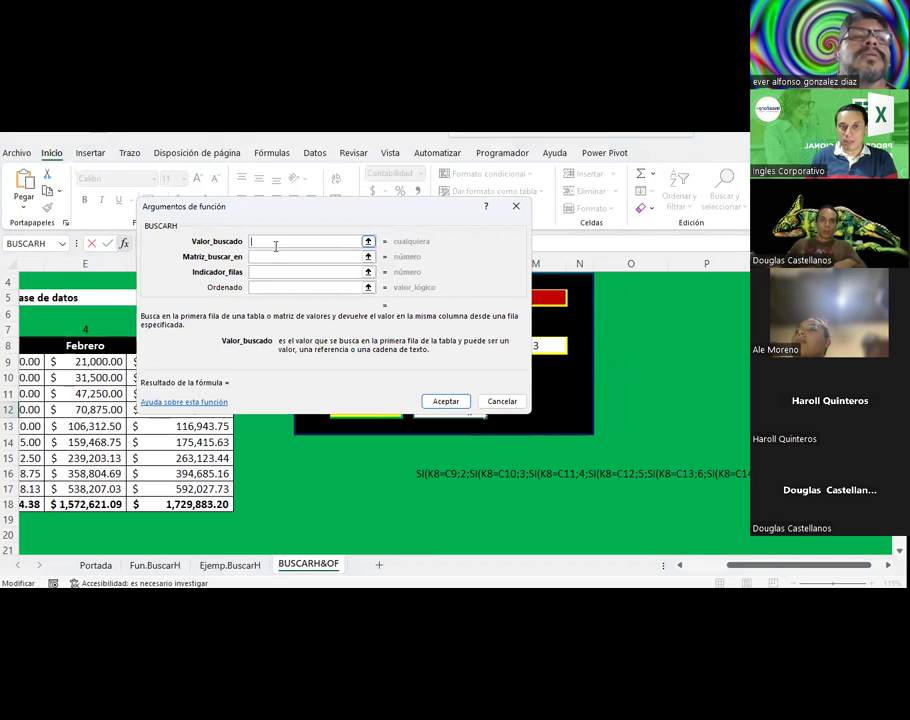
{"action": "left_click_drag", "start_coordinate": [322, 222], "coordinate": [475, 461]}
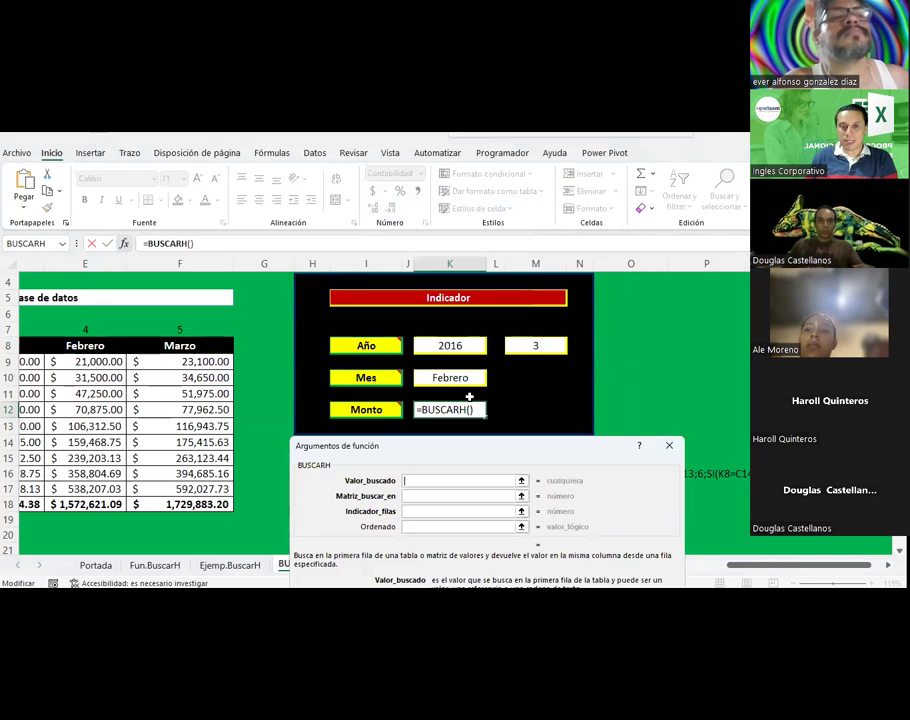
{"action": "left_click", "coordinate": [447, 378]}
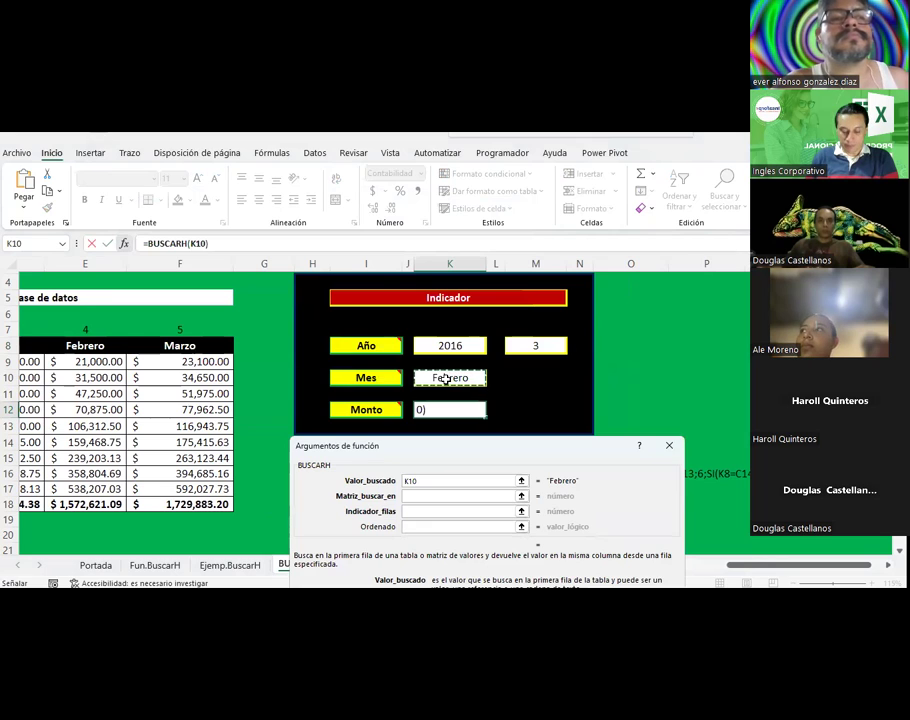
{"action": "key", "text": "F4"}
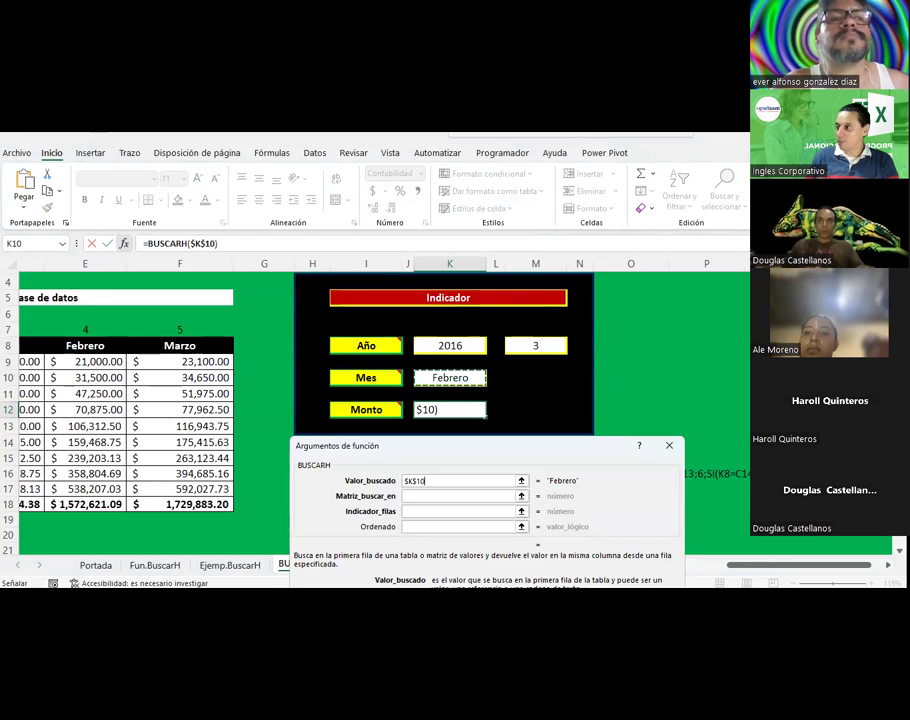
Step: Set the BUSCARH lookup range to matriz and the row index to $M$8
{"action": "left_click_drag", "start_coordinate": [406, 447], "coordinate": [406, 386]}
{"action": "left_click", "coordinate": [418, 436]}
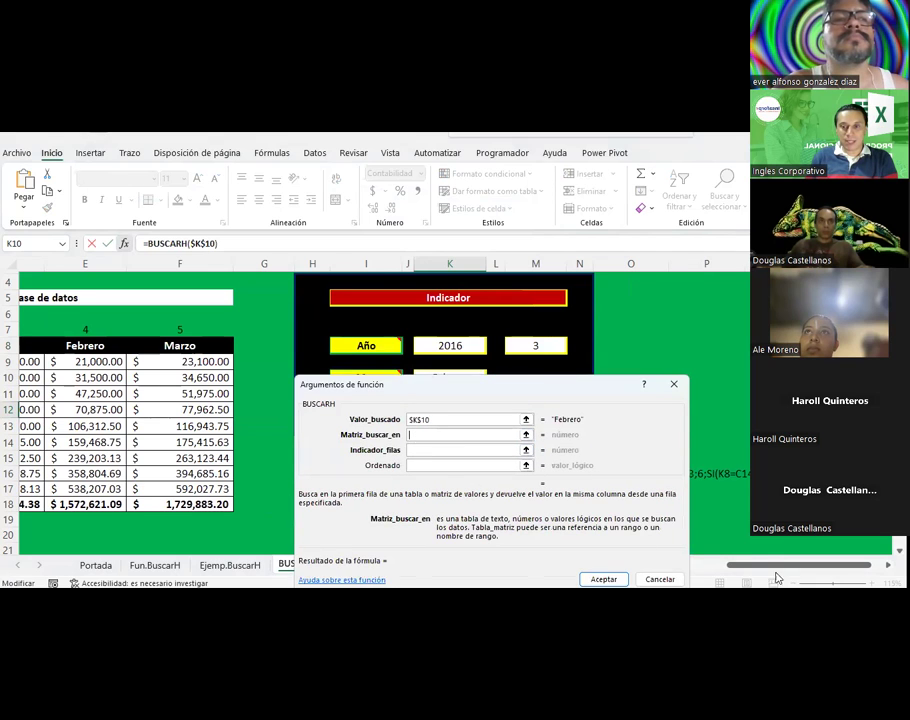
{"action": "scroll", "coordinate": [47, 325], "scroll_direction": "left", "scroll_amount": 4}
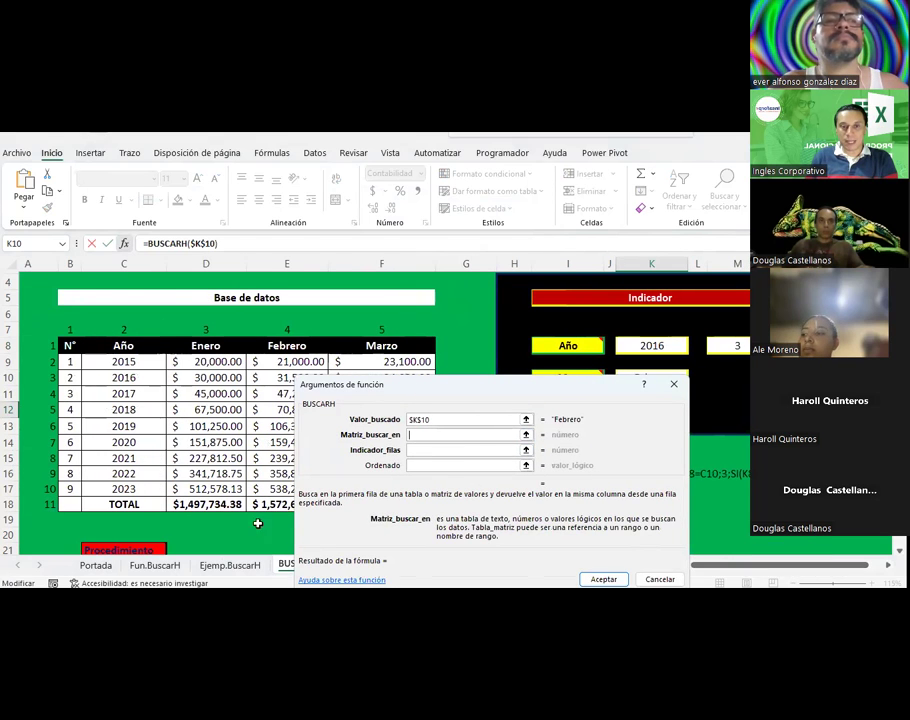
{"action": "type", "text": "matriz"}
{"action": "left_click", "coordinate": [443, 450]}
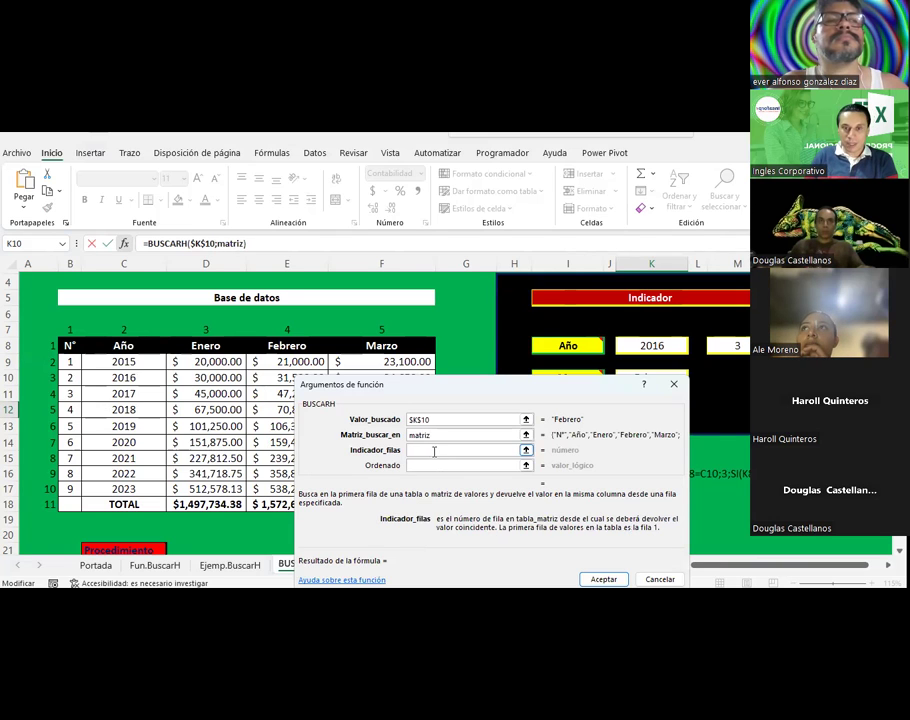
{"action": "left_click", "coordinate": [735, 330]}
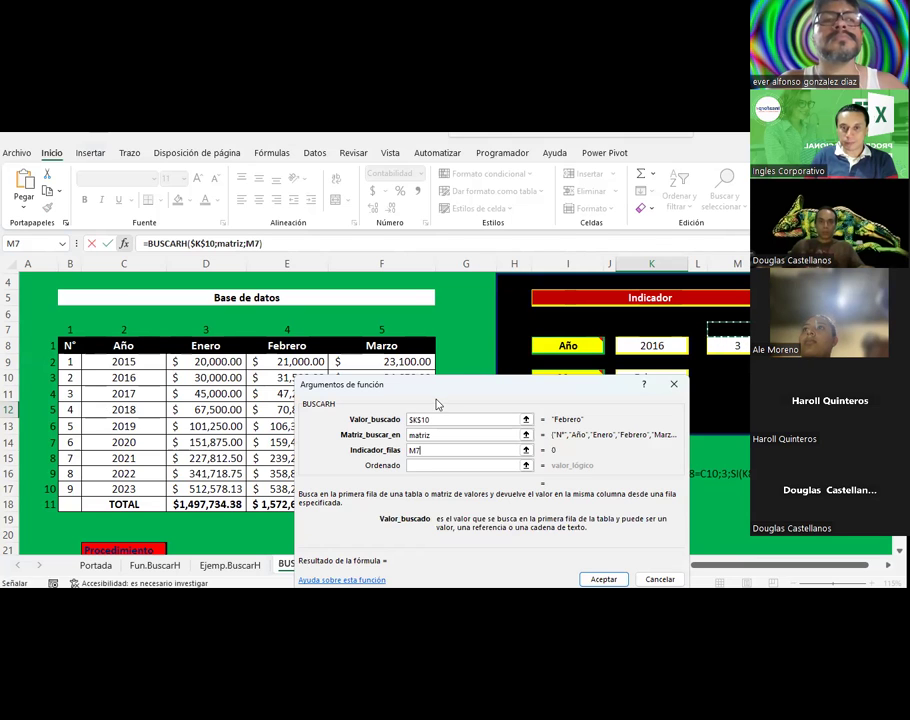
{"action": "left_click_drag", "start_coordinate": [422, 382], "coordinate": [392, 307]}
{"action": "scroll", "coordinate": [690, 450], "scroll_direction": "up", "scroll_amount": 1}
{"action": "left_click", "coordinate": [737, 391]}
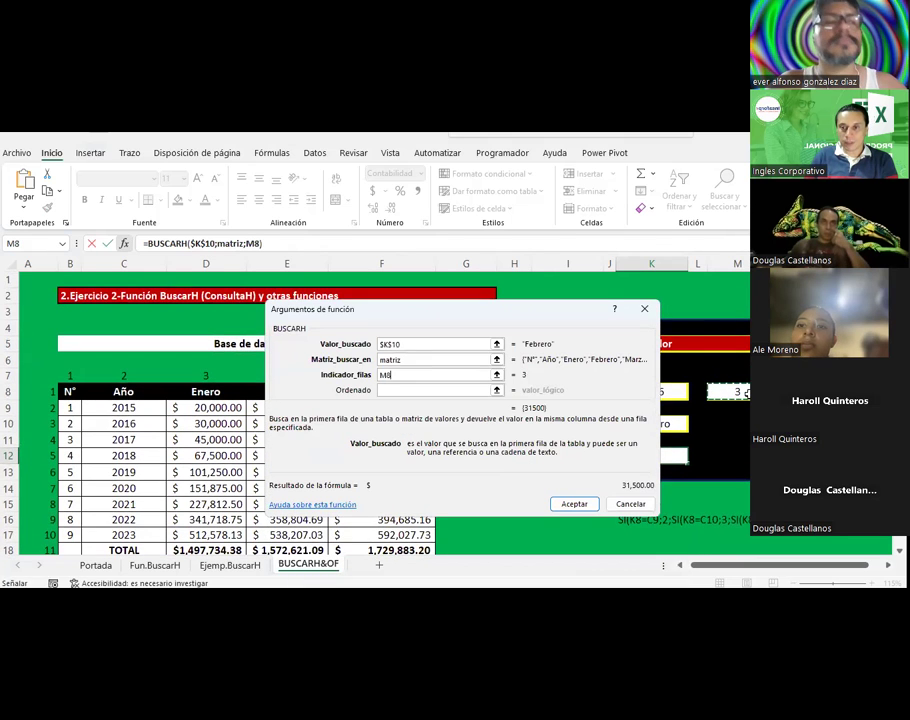
{"action": "key", "text": "F4"}
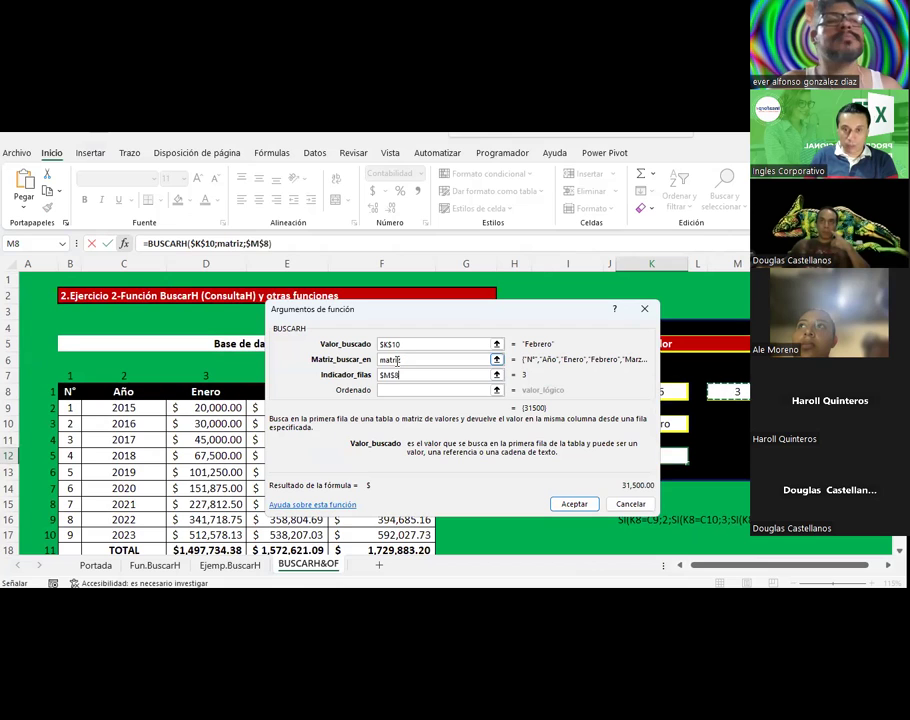
Step: Confirm the BUSCARH formula, then set Mes to Marzo and Año to 2017
{"action": "left_click", "coordinate": [580, 503]}
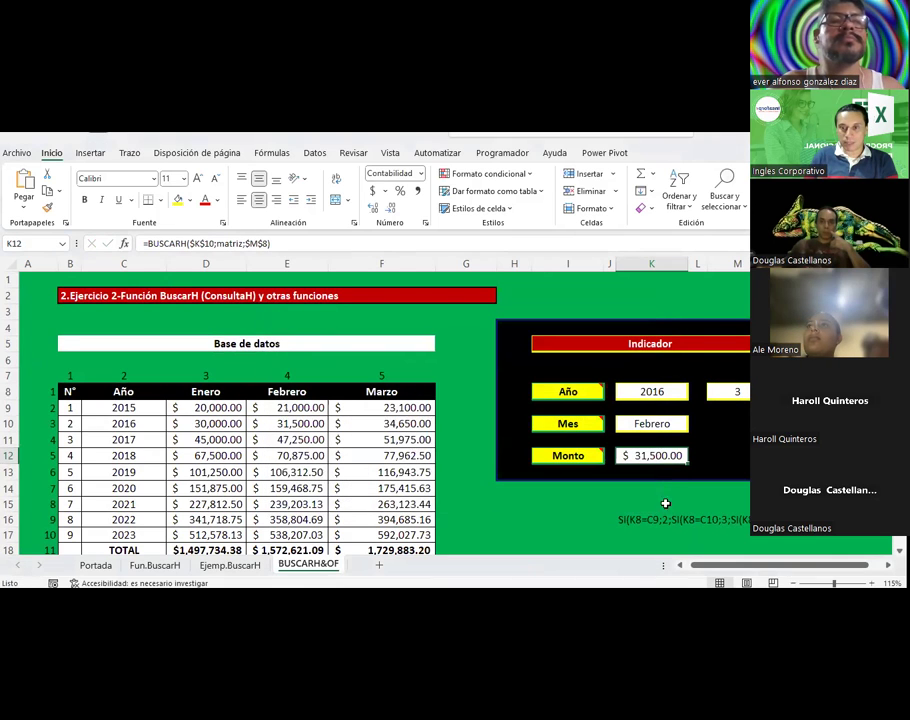
{"action": "left_click", "coordinate": [682, 424]}
{"action": "left_click", "coordinate": [693, 424]}
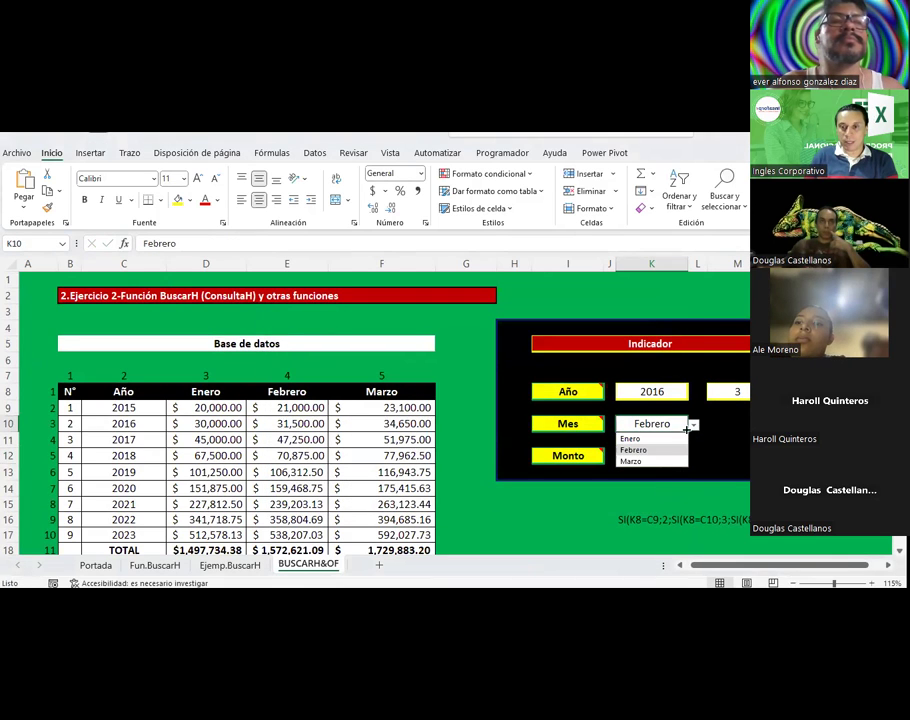
{"action": "left_click", "coordinate": [664, 458]}
{"action": "left_click", "coordinate": [670, 392]}
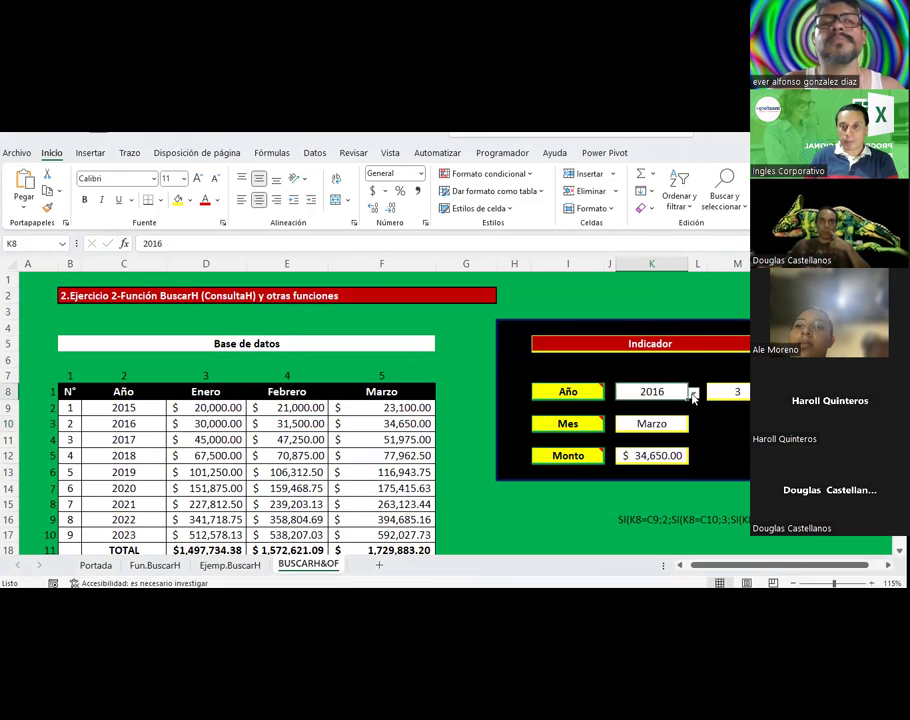
{"action": "left_click", "coordinate": [693, 392]}
{"action": "left_click", "coordinate": [640, 431]}
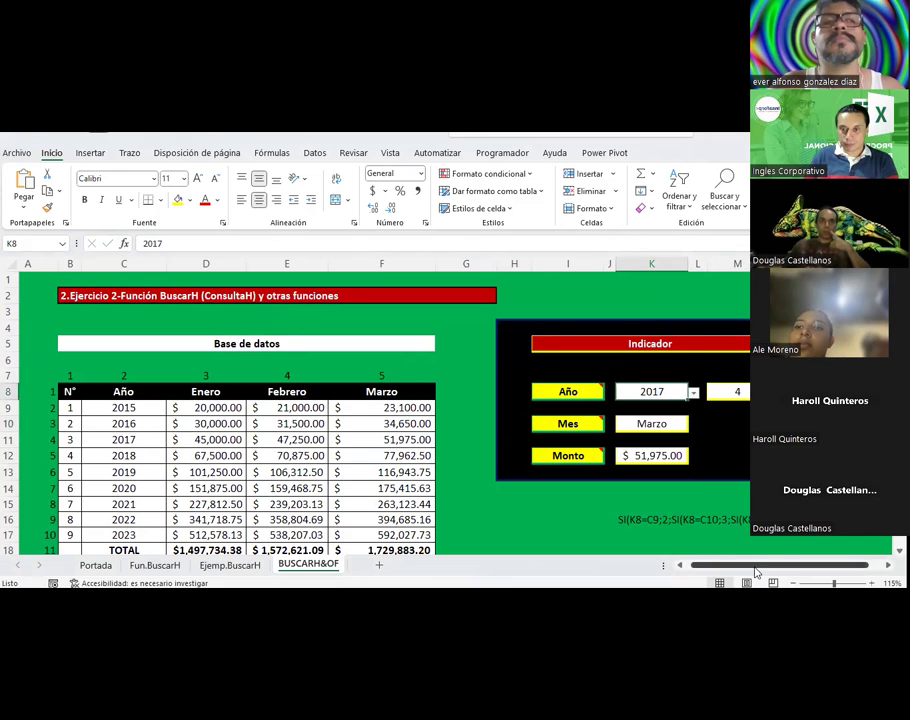
Step: Compare Monto's $ 51,975.00 with cell F11 and save the workbook
{"action": "scroll", "coordinate": [642, 512], "scroll_direction": "right", "scroll_amount": 2}
{"action": "left_click", "coordinate": [587, 457]}
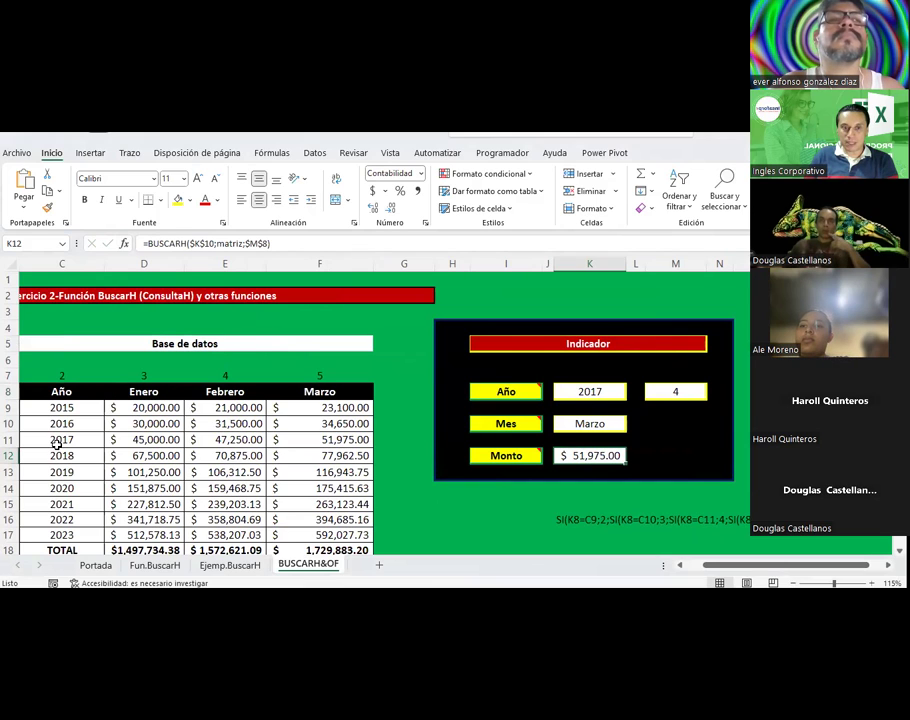
{"action": "left_click", "coordinate": [322, 440]}
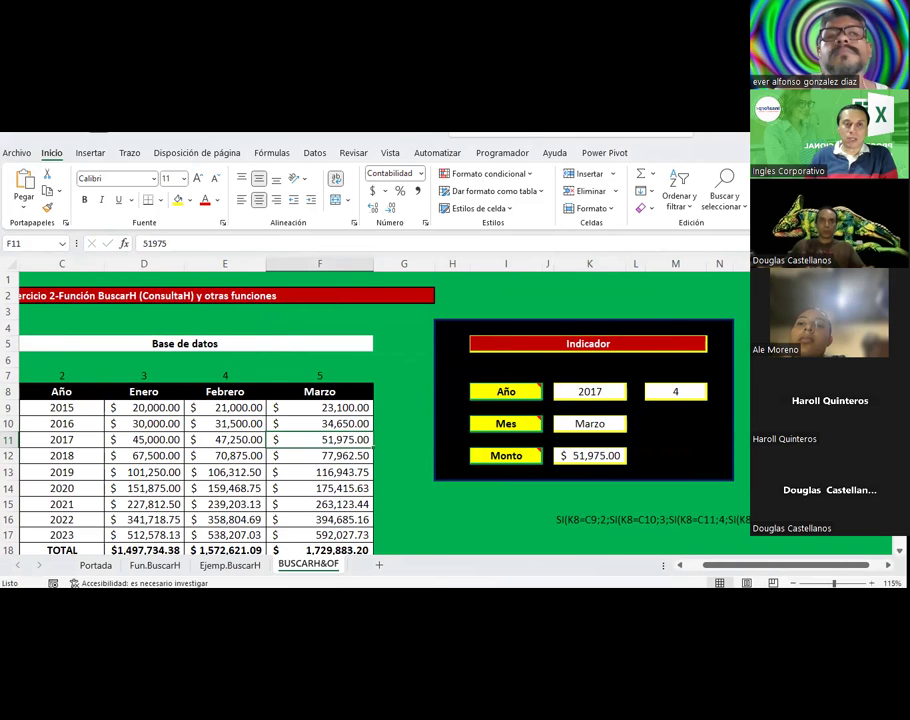
{"action": "key", "text": "ctrl+s"}
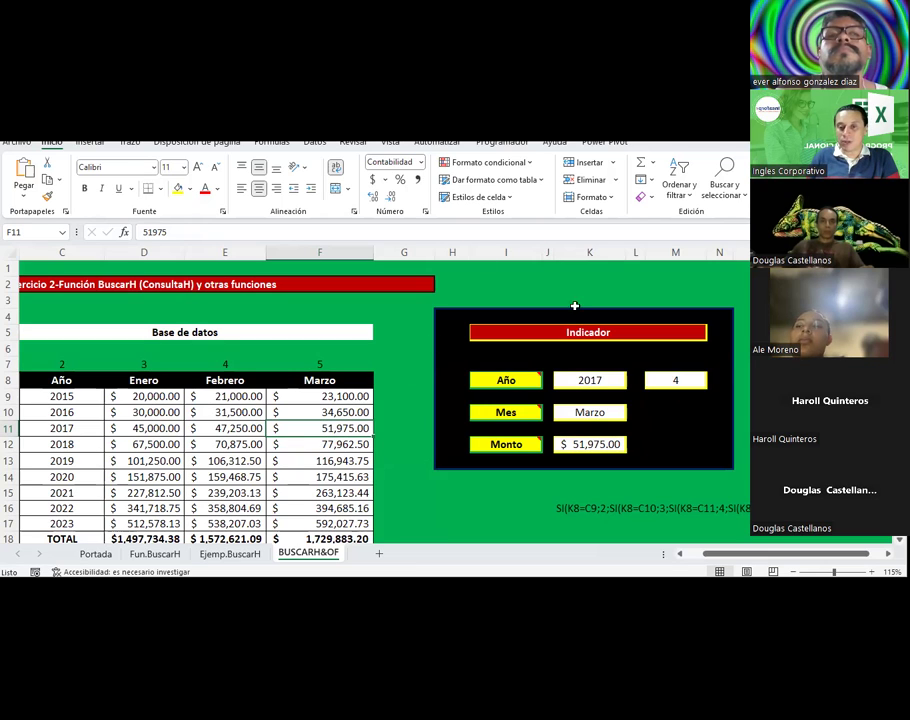
Step: Edit the nested SI formula text in K16 and commit it by clicking H1
{"action": "left_click", "coordinate": [568, 510]}
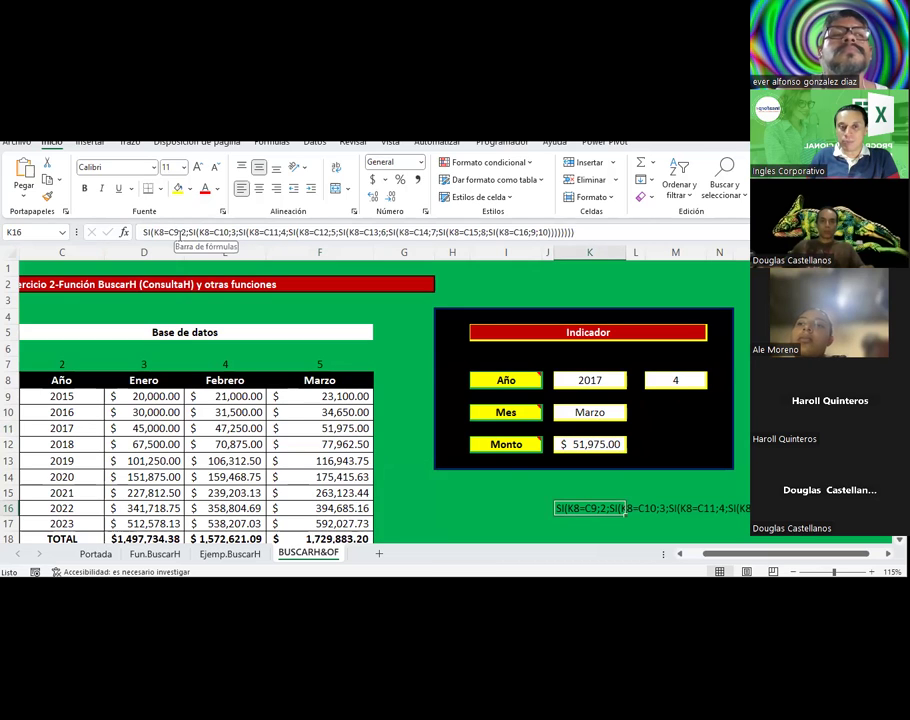
{"action": "left_click", "coordinate": [178, 232]}
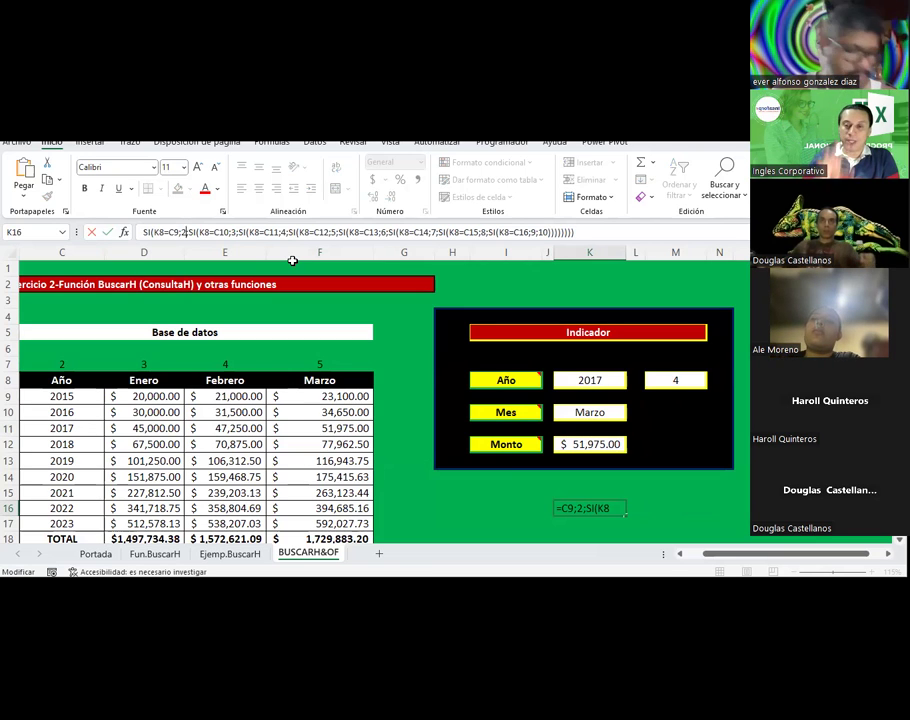
{"action": "left_click", "coordinate": [457, 269]}
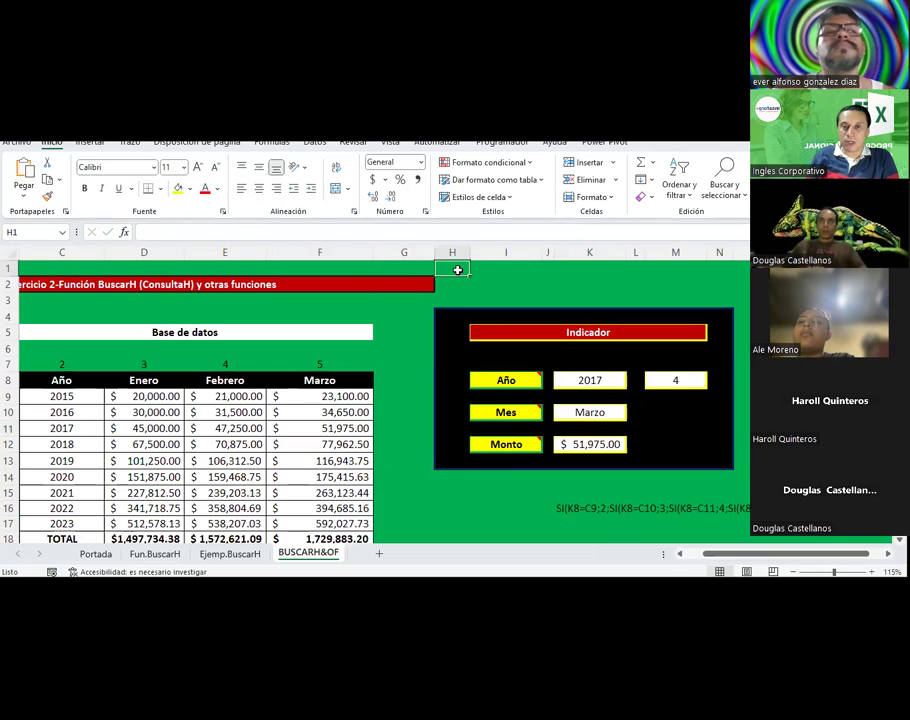
Step: Select cell H2
{"action": "left_click", "coordinate": [465, 285]}
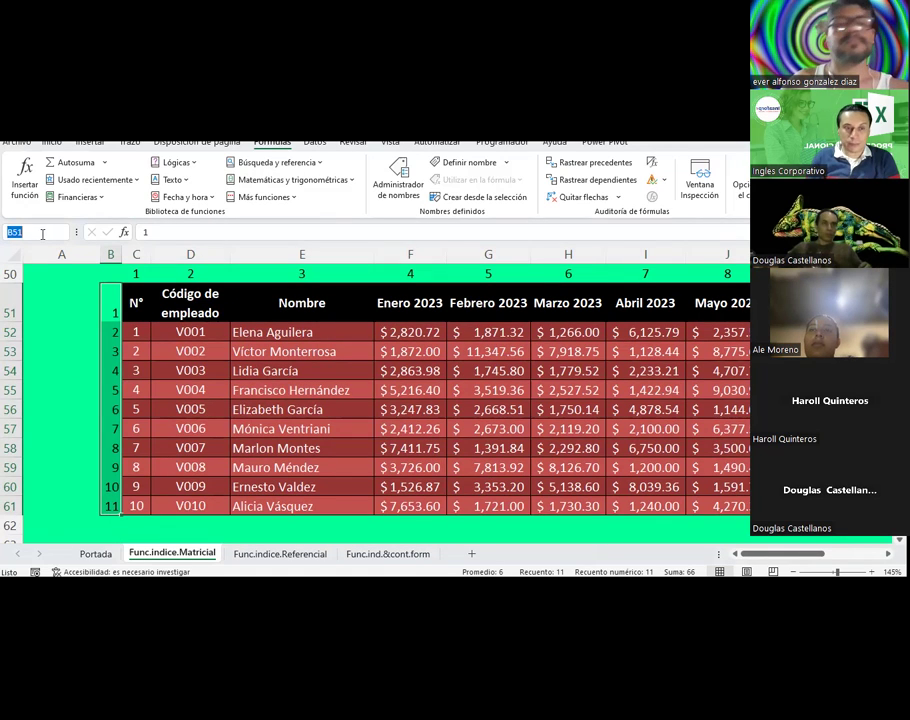
Step: Name B51:B61 'filas' and C50:K50 'columnas' through the Name Box
{"action": "type", "text": "filas"}
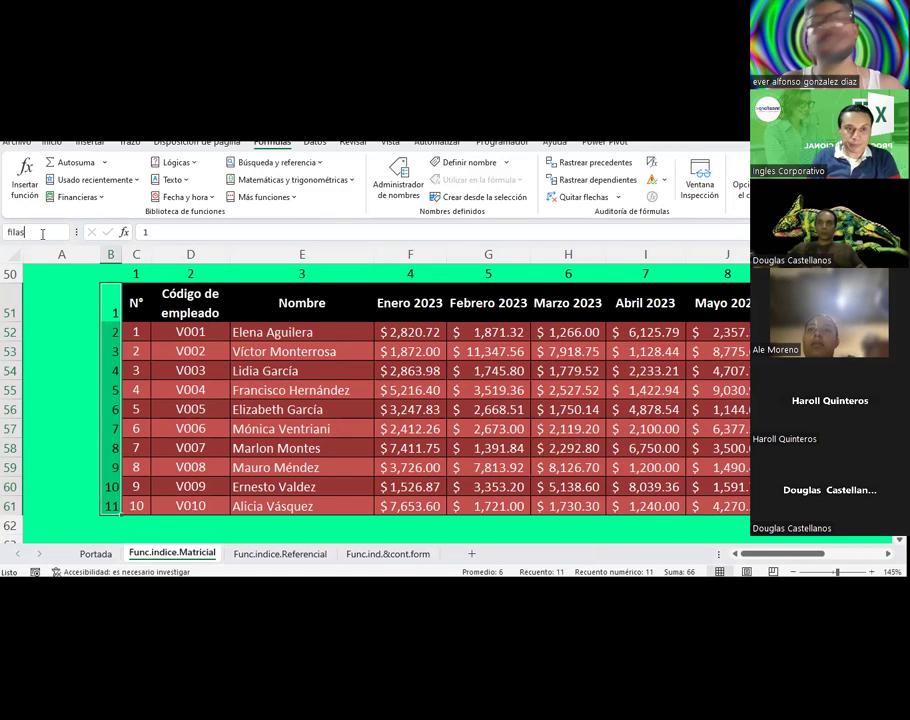
{"action": "key", "text": "Return"}
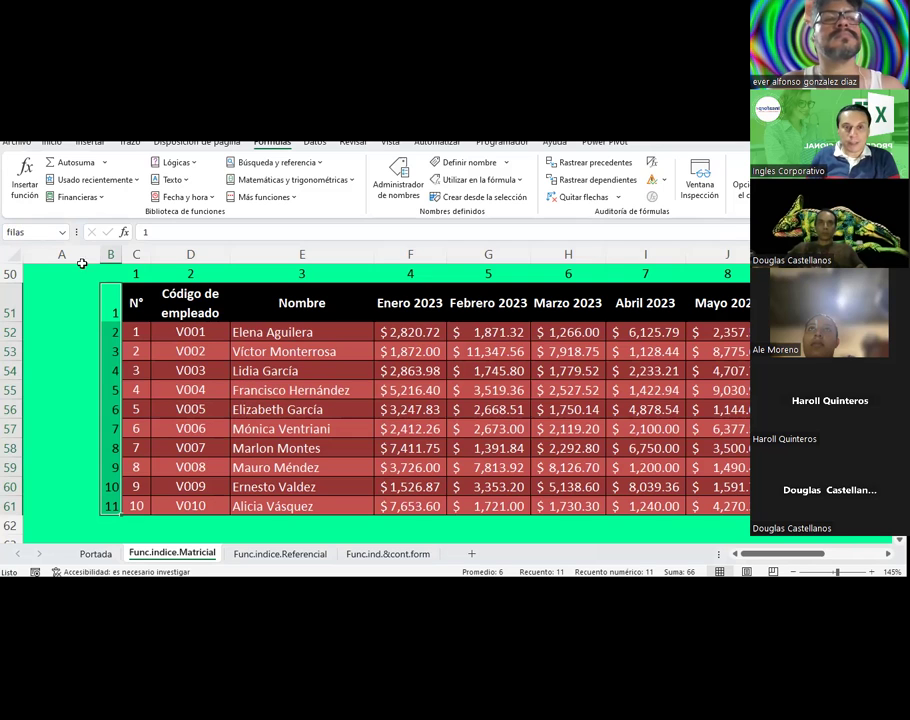
{"action": "scroll", "coordinate": [233, 375], "scroll_direction": "up", "scroll_amount": 2}
{"action": "left_click_drag", "start_coordinate": [130, 390], "coordinate": [780, 390]}
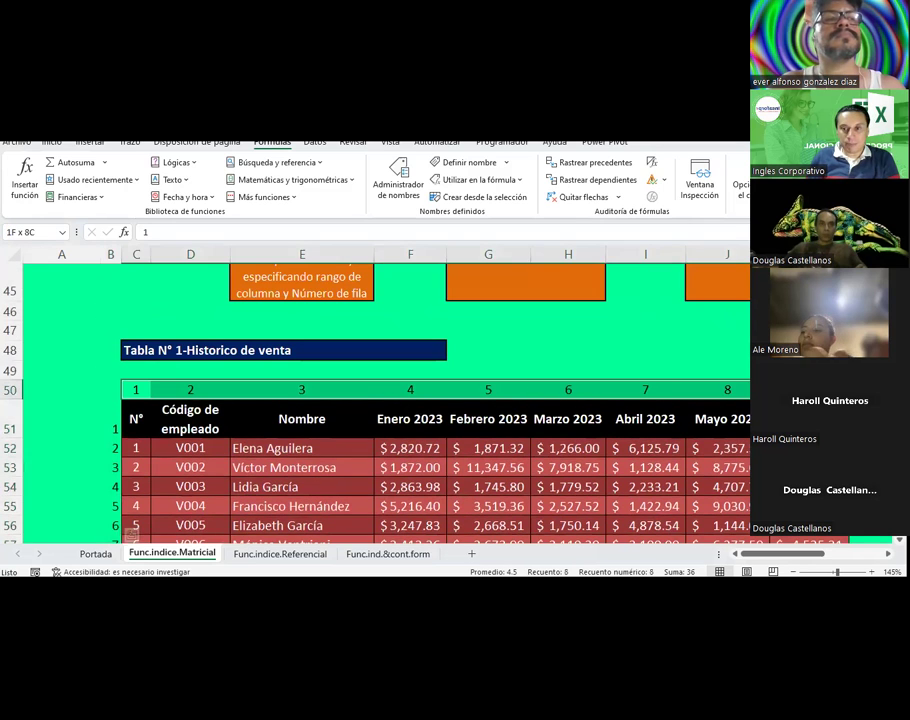
{"action": "left_click", "coordinate": [38, 232]}
{"action": "type", "text": "columnas"}
{"action": "key", "text": "Return"}
Step: Give Fila cell G43 a List validation sourced from the filas name
{"action": "left_click", "coordinate": [566, 329]}
{"action": "scroll", "coordinate": [540, 335], "scroll_direction": "up", "scroll_amount": 2}
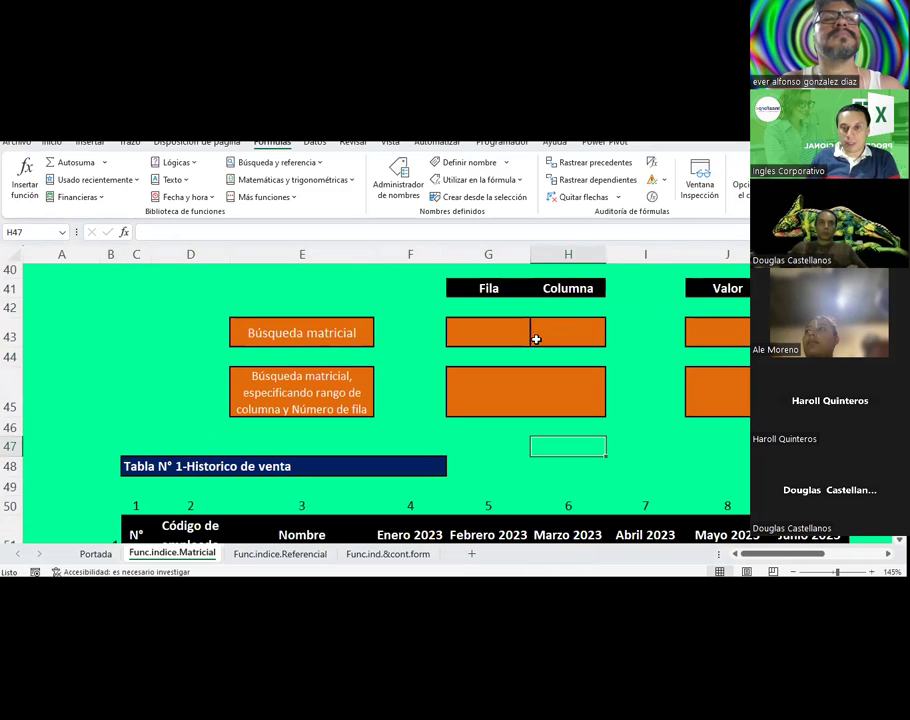
{"action": "left_click", "coordinate": [508, 330]}
{"action": "left_click", "coordinate": [315, 142]}
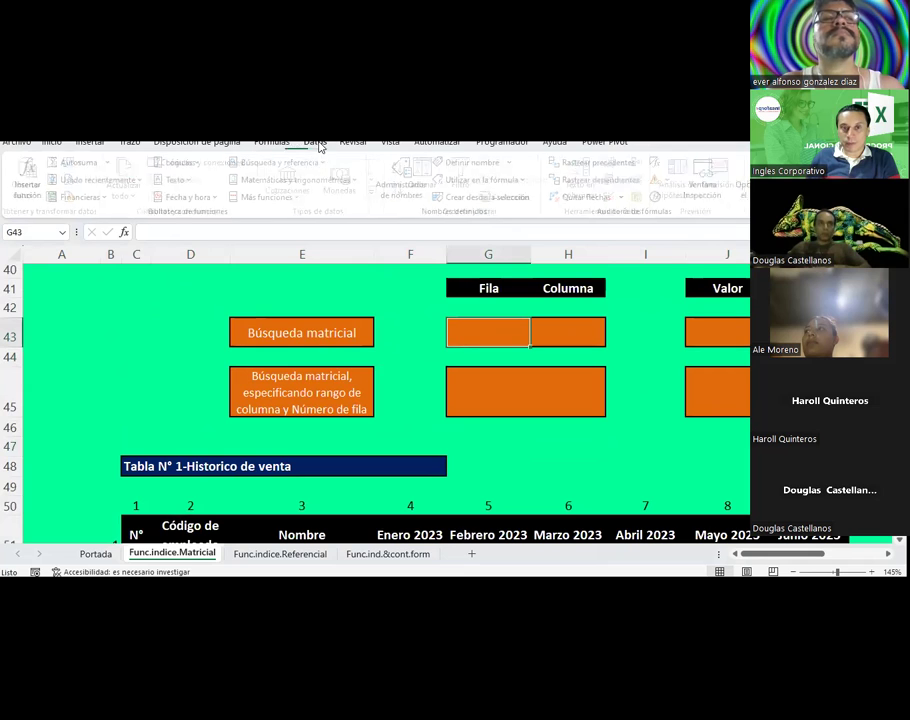
{"action": "left_click", "coordinate": [628, 203]}
{"action": "left_click", "coordinate": [650, 214]}
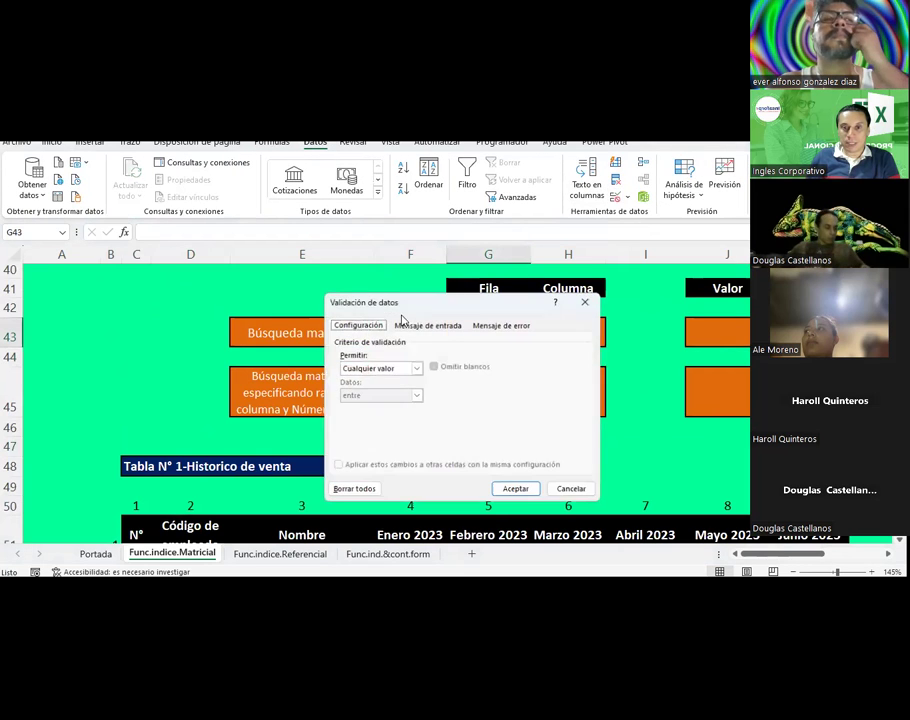
{"action": "left_click", "coordinate": [416, 368]}
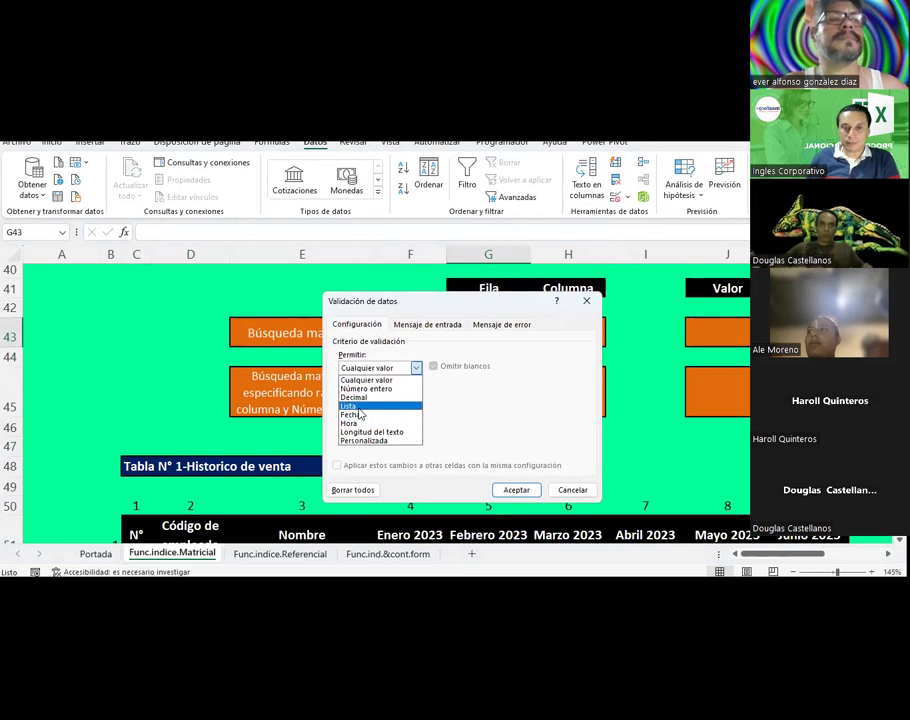
{"action": "left_click", "coordinate": [348, 405]}
{"action": "left_click", "coordinate": [358, 421]}
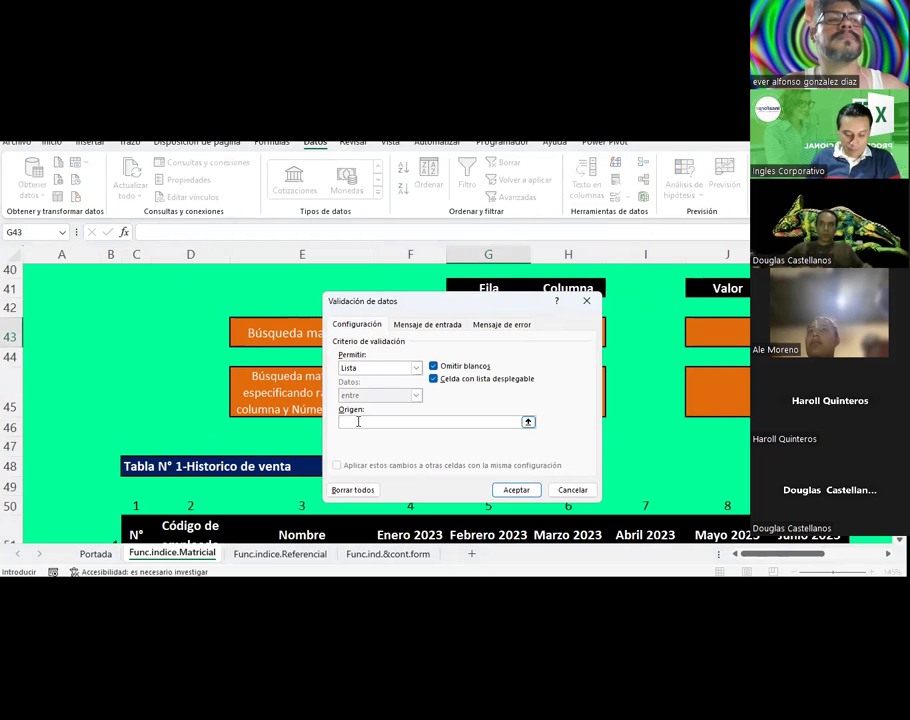
{"action": "key", "text": "F3"}
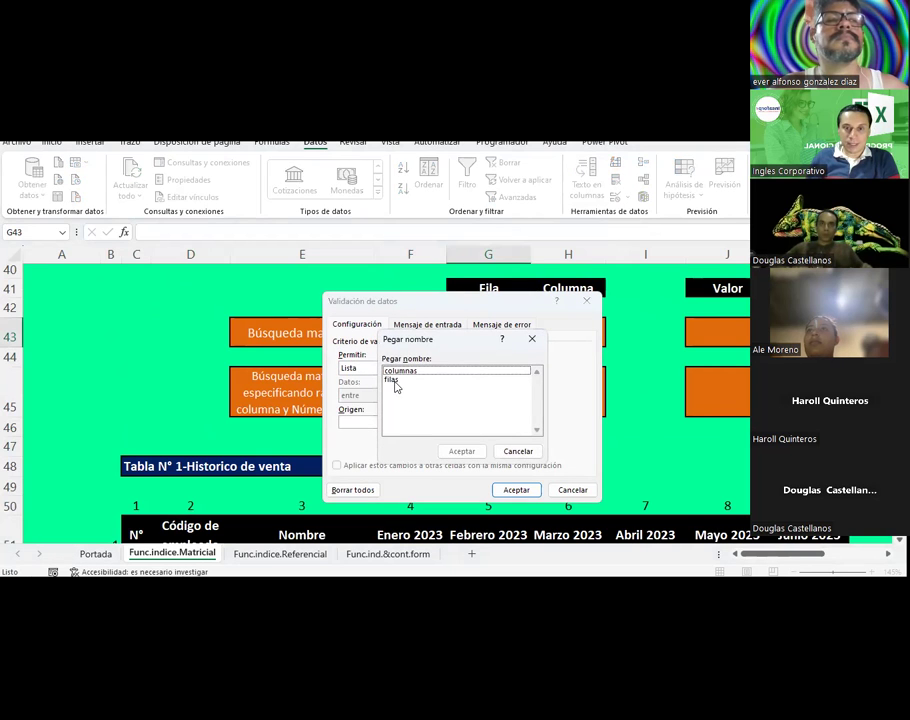
{"action": "double_click", "coordinate": [392, 380]}
{"action": "left_click", "coordinate": [510, 492]}
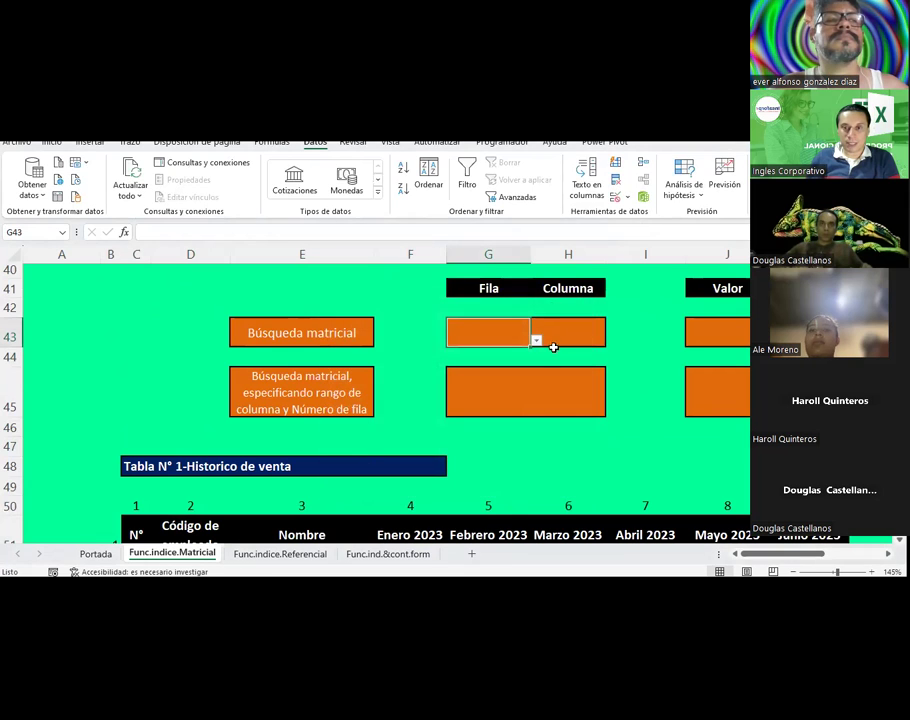
{"action": "left_click", "coordinate": [558, 336]}
Step: Give Columna cell H43 a List validation sourced from the columnas name
{"action": "left_click", "coordinate": [622, 196]}
{"action": "left_click", "coordinate": [645, 213]}
{"action": "left_click", "coordinate": [380, 367]}
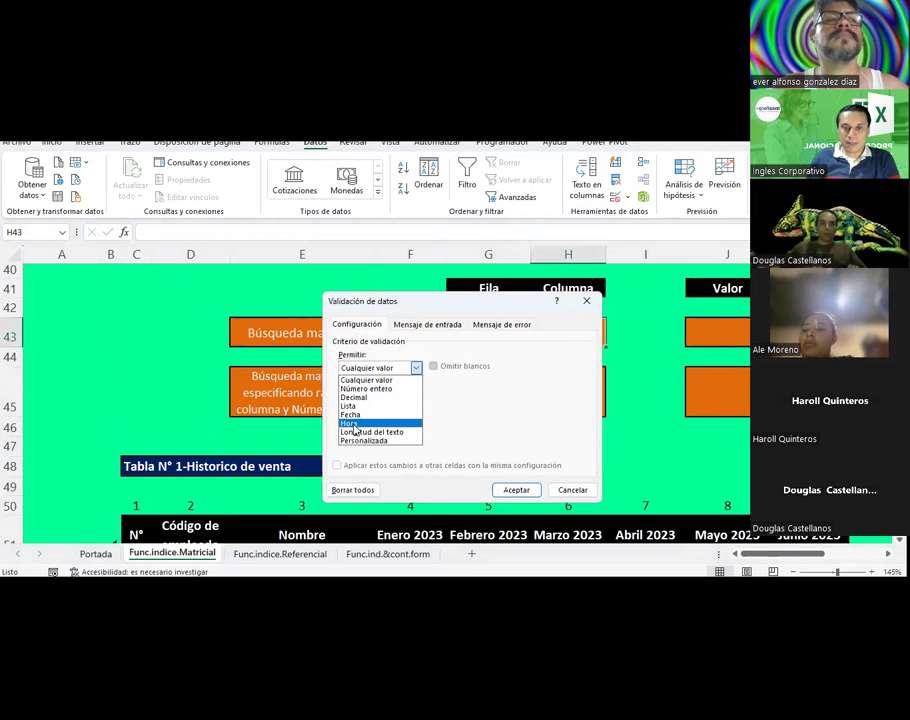
{"action": "left_click", "coordinate": [360, 406]}
{"action": "left_click", "coordinate": [356, 423]}
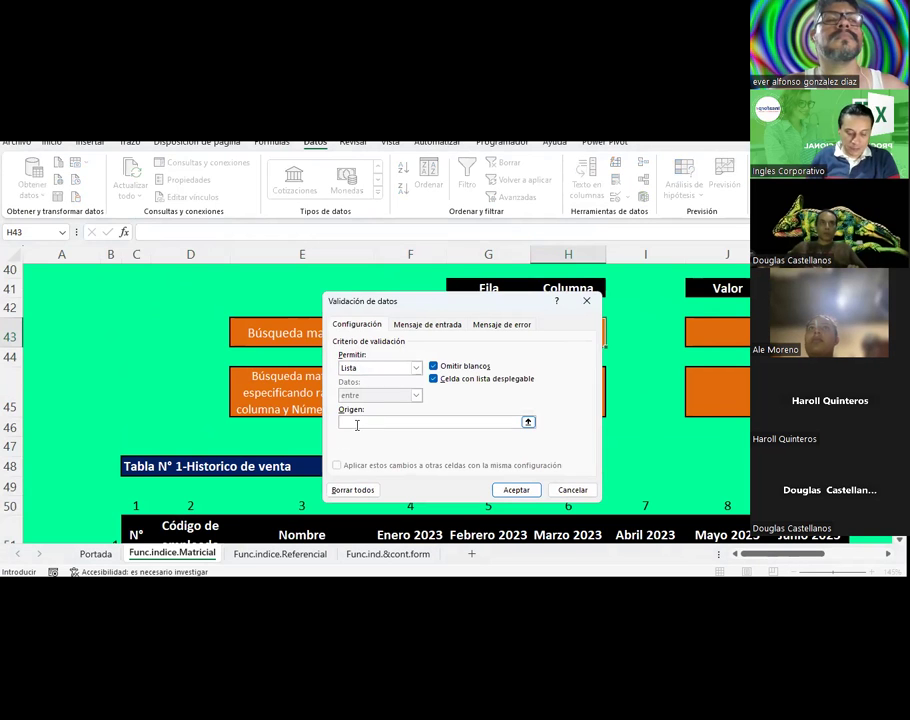
{"action": "key", "text": "F3"}
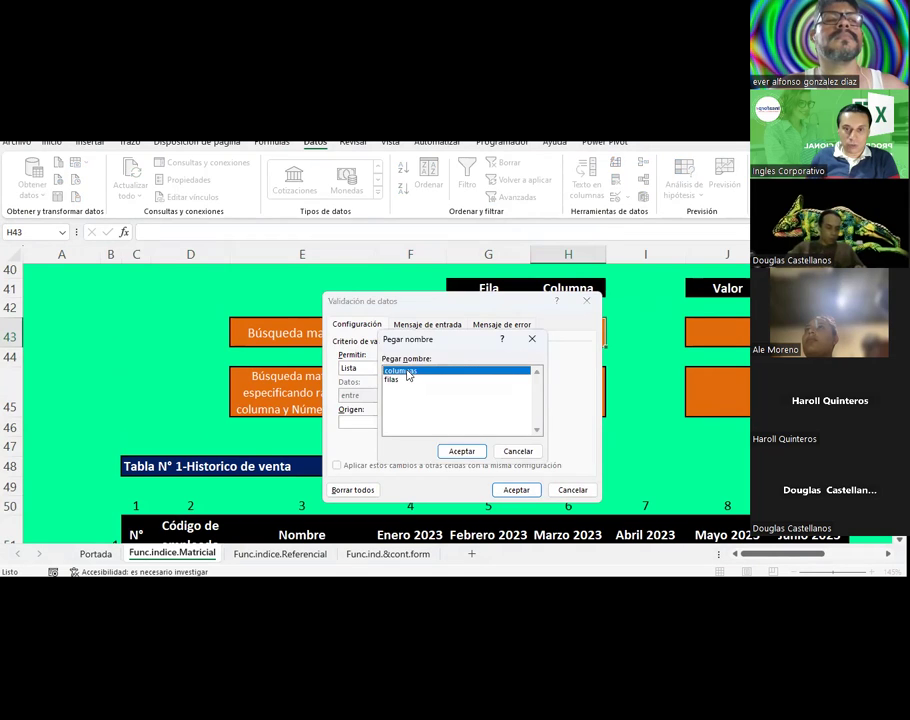
{"action": "double_click", "coordinate": [404, 371]}
{"action": "left_click", "coordinate": [516, 489]}
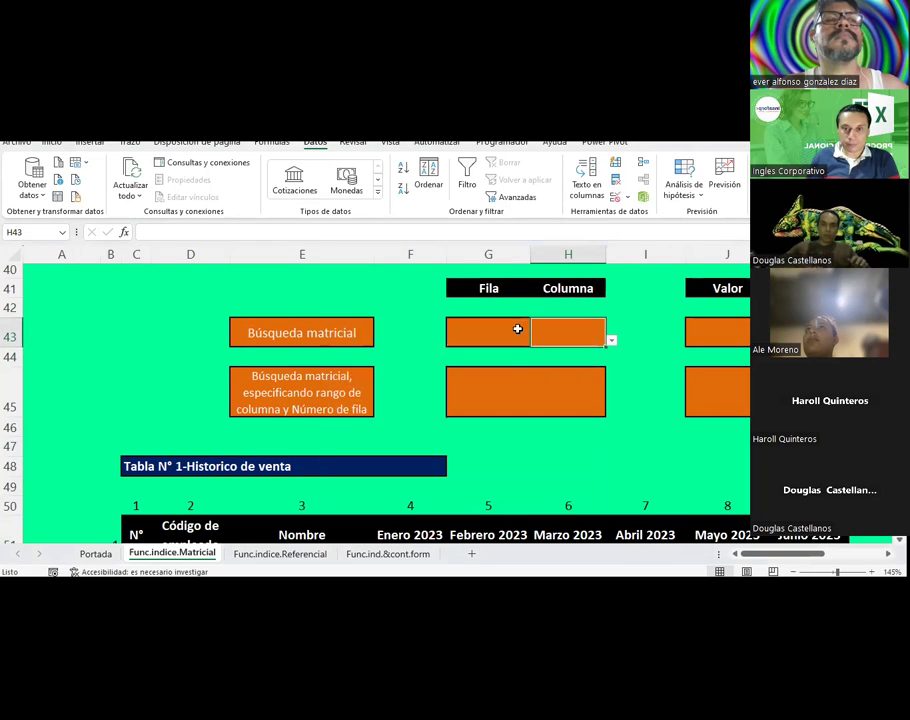
Step: Set Fila to 2 and Columna to 4 from their dropdowns
{"action": "left_click", "coordinate": [537, 340]}
{"action": "left_click", "coordinate": [507, 364]}
{"action": "left_click", "coordinate": [580, 332]}
{"action": "left_click", "coordinate": [611, 340]}
{"action": "left_click", "coordinate": [566, 389]}
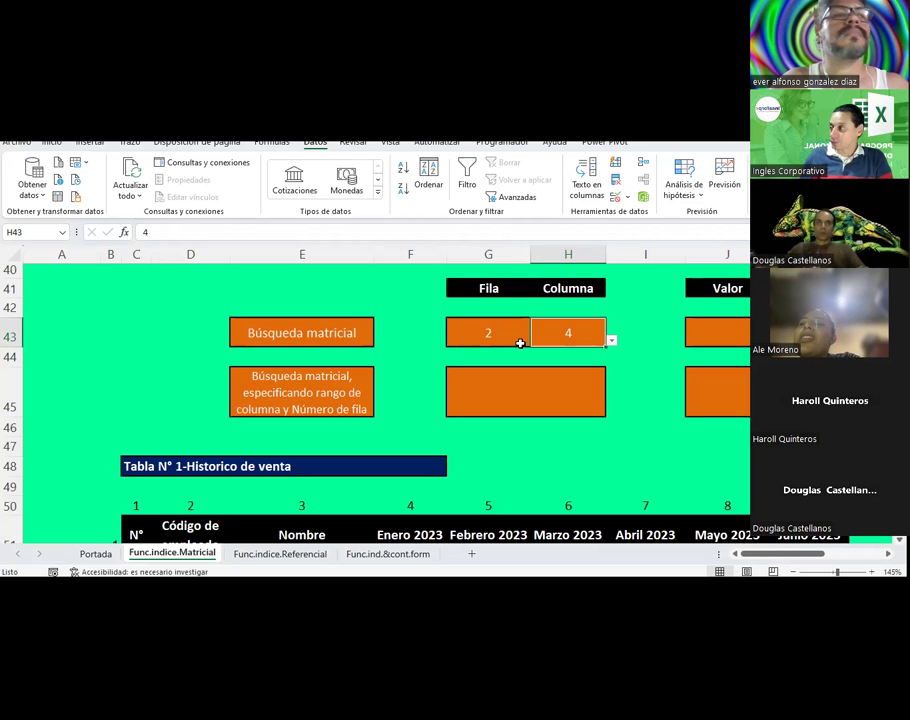
Step: Open the Name Manager from Fórmulas to review the columnas and filas names
{"action": "left_click", "coordinate": [276, 145]}
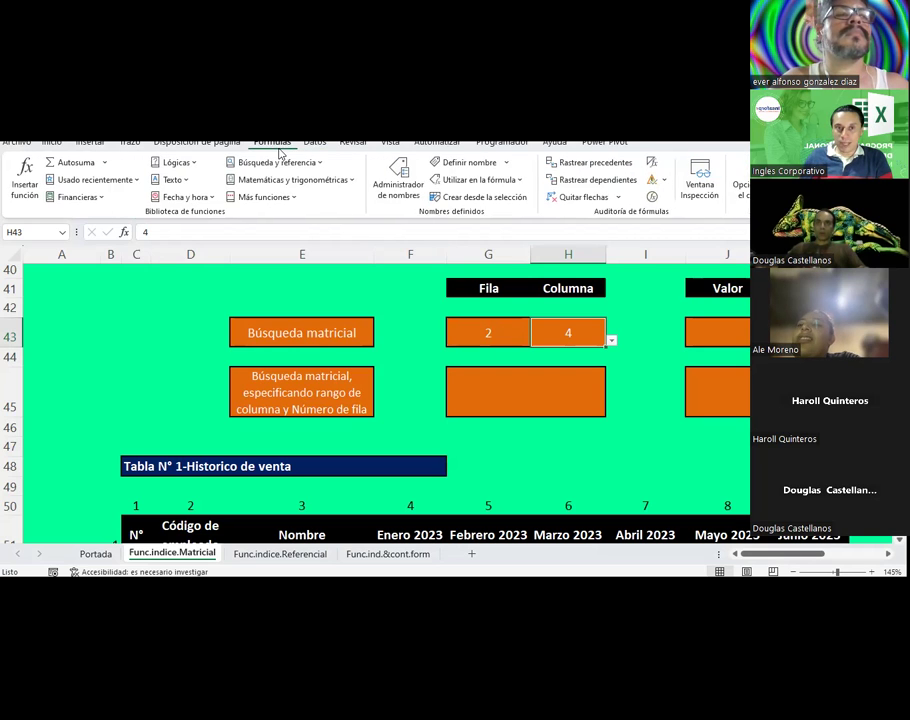
{"action": "left_click", "coordinate": [407, 203]}
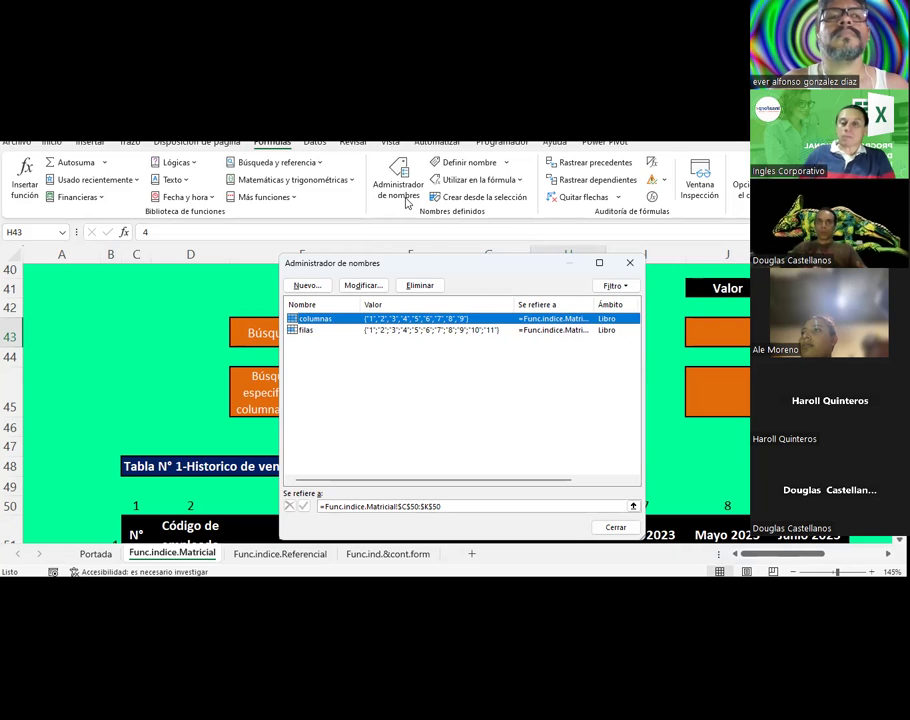
Step: Close the Name Manager and return to the Valor cell J43
{"action": "key", "text": "Escape"}
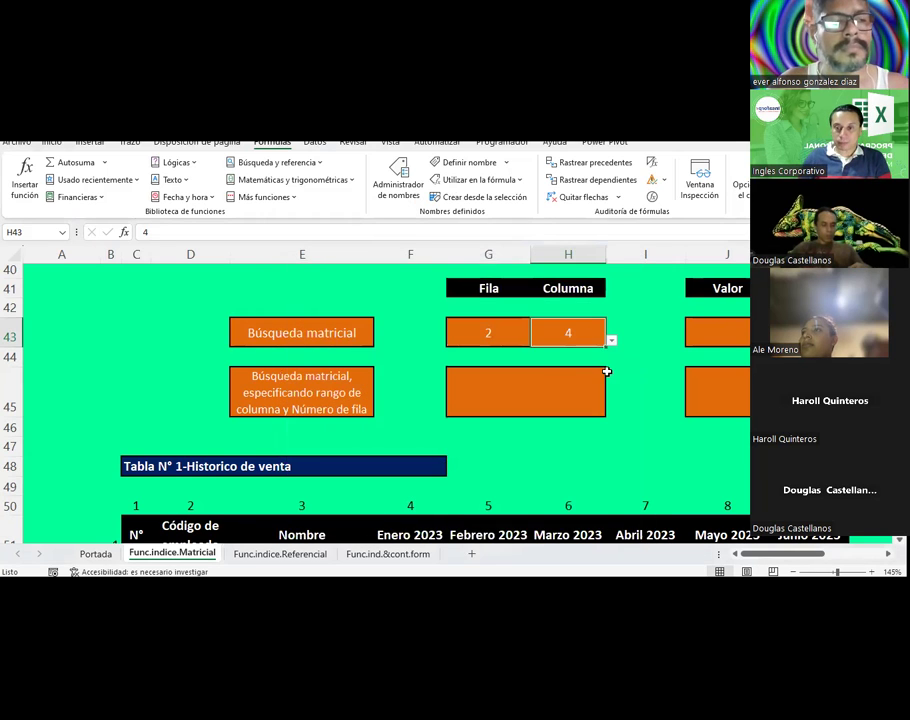
{"action": "left_click", "coordinate": [607, 373]}
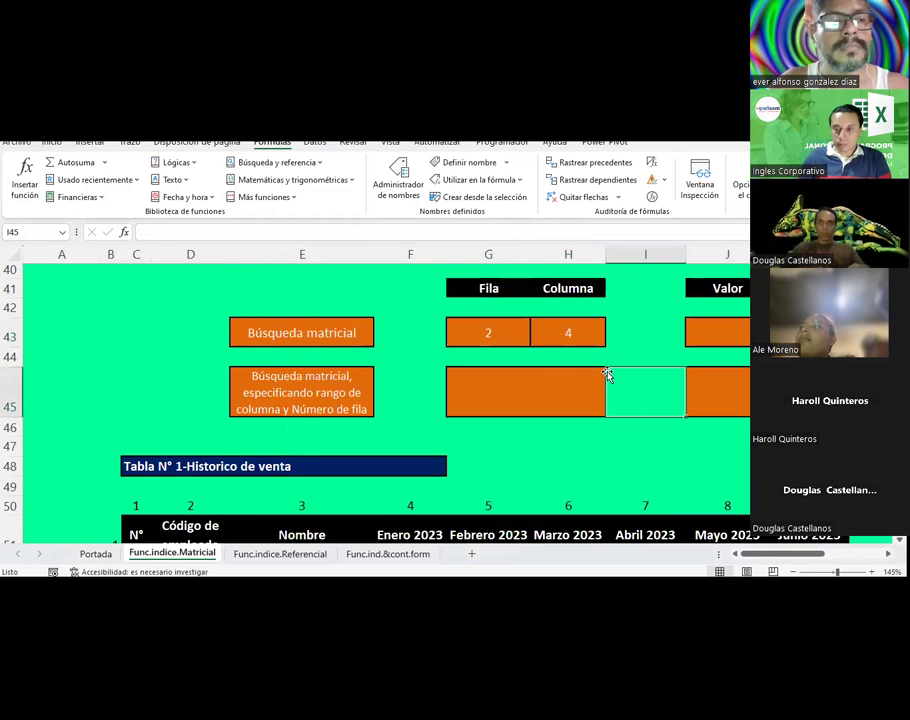
{"action": "left_click", "coordinate": [693, 346]}
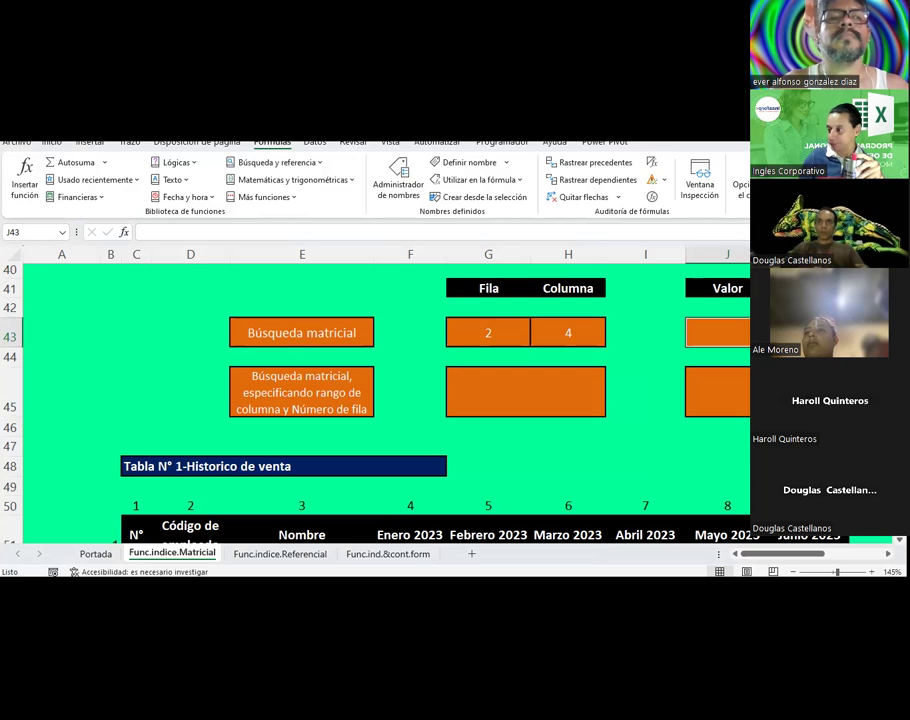
Step: Check the Fila value 2 in G43 and the Columna value 4 in H43
{"action": "left_click", "coordinate": [494, 335]}
{"action": "left_click", "coordinate": [574, 332]}
{"action": "left_click", "coordinate": [497, 329]}
{"action": "left_click", "coordinate": [568, 323]}
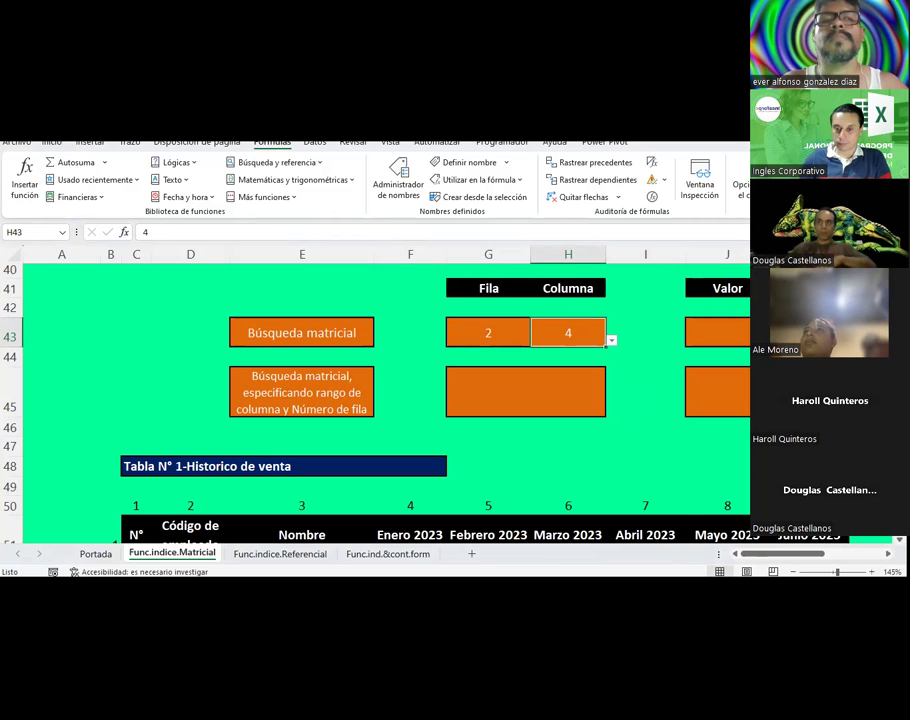
Step: Clear participant 15's DIA 9 attendance mark in Q17
{"action": "scroll", "coordinate": [607, 417], "scroll_direction": "up", "scroll_amount": 2}
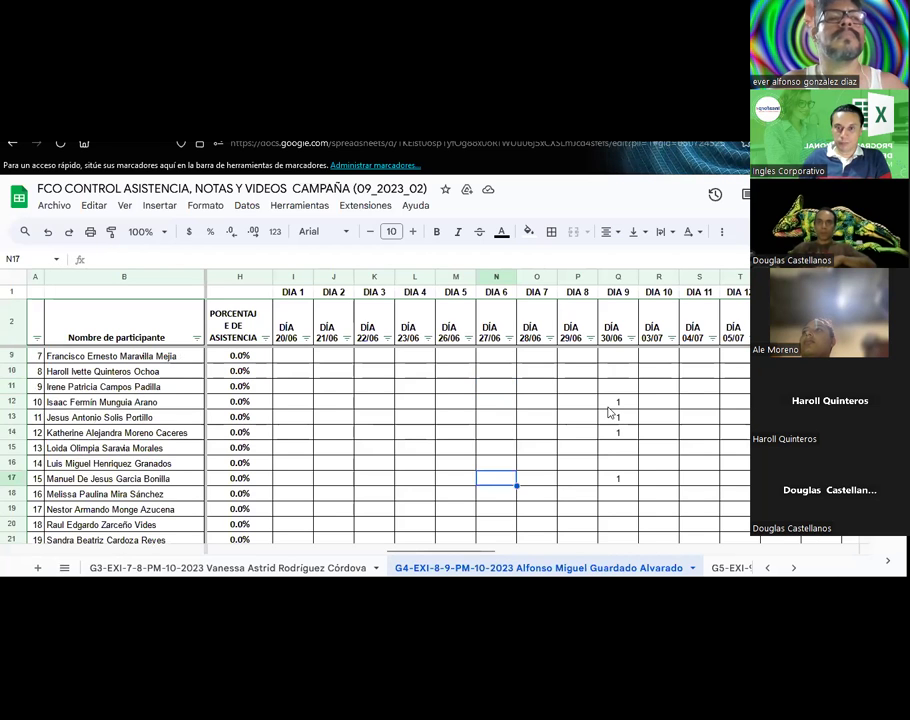
{"action": "scroll", "coordinate": [608, 412], "scroll_direction": "up", "scroll_amount": 2}
{"action": "scroll", "coordinate": [716, 413], "scroll_direction": "down", "scroll_amount": 2}
{"action": "scroll", "coordinate": [716, 413], "scroll_direction": "down", "scroll_amount": 2}
{"action": "scroll", "coordinate": [716, 413], "scroll_direction": "down", "scroll_amount": 2}
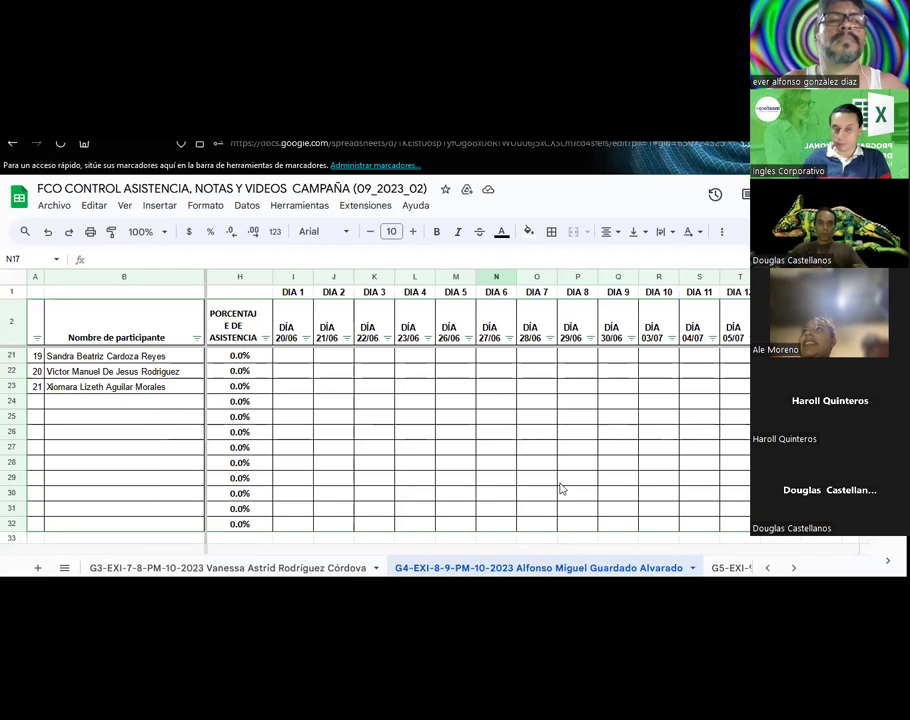
{"action": "scroll", "coordinate": [158, 485], "scroll_direction": "up", "scroll_amount": 2}
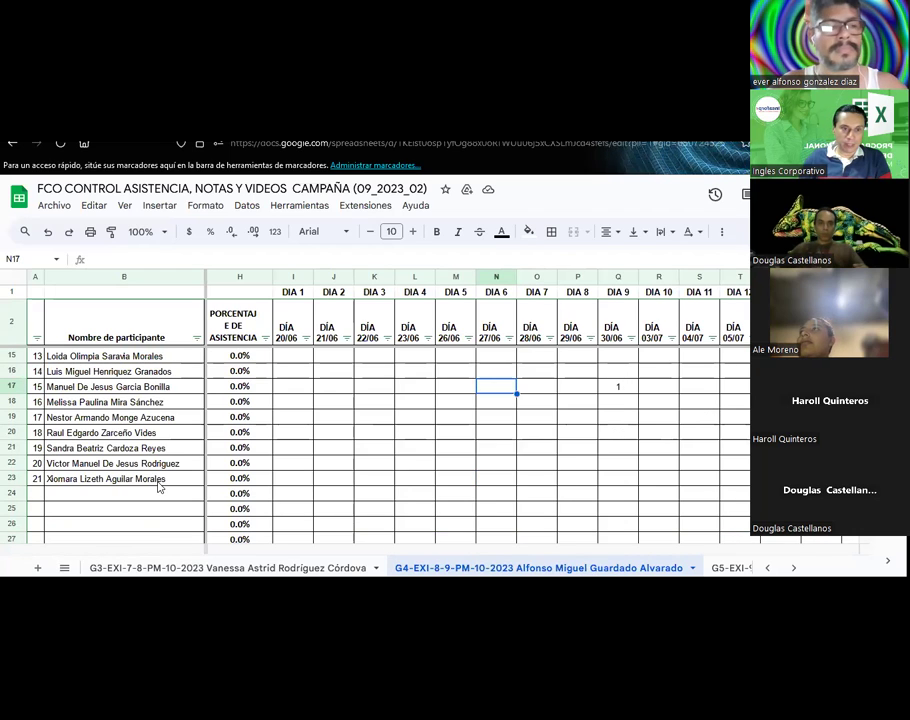
{"action": "scroll", "coordinate": [167, 465], "scroll_direction": "up", "scroll_amount": 2}
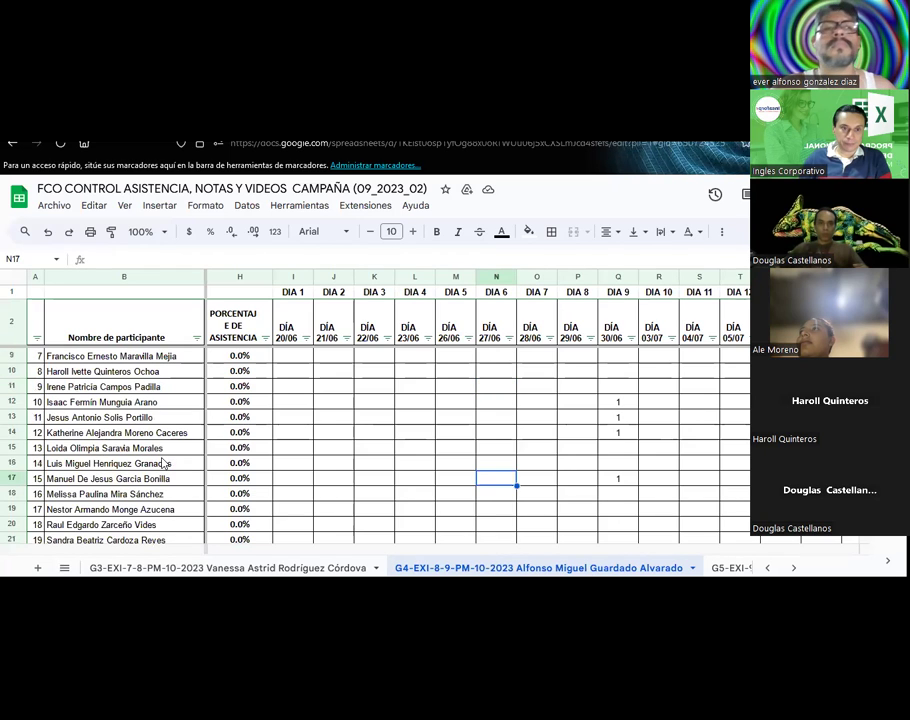
{"action": "left_click", "coordinate": [620, 420]}
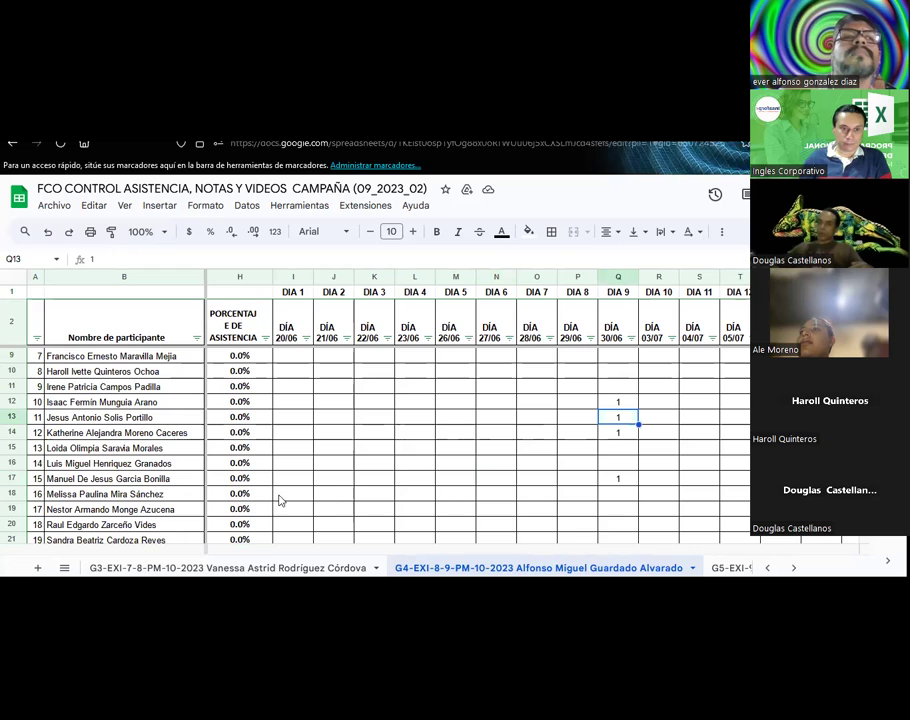
{"action": "left_click", "coordinate": [618, 479]}
{"action": "key", "text": "Delete"}
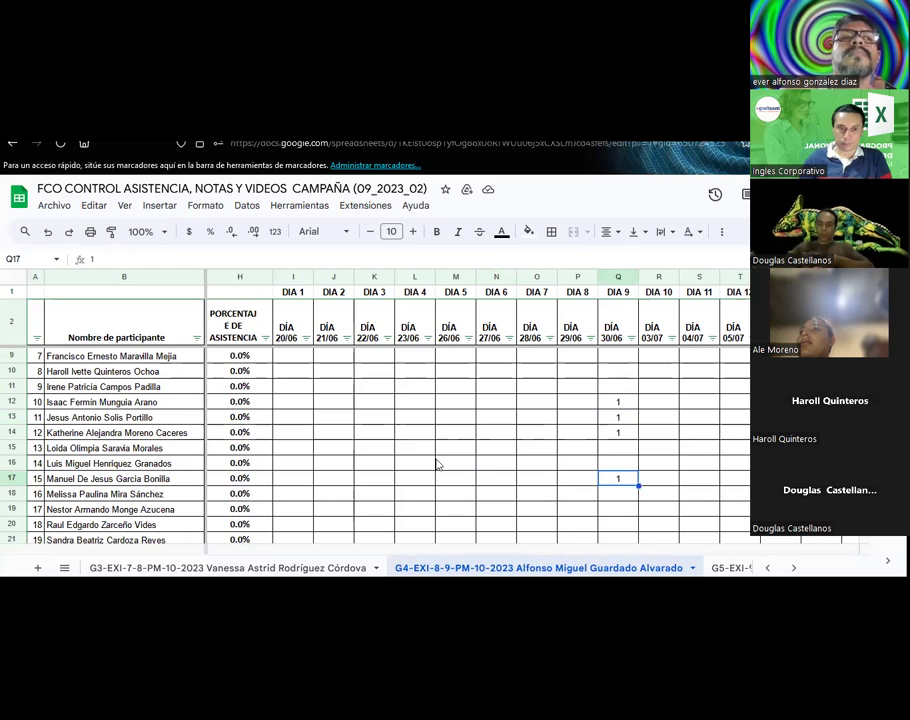
Step: Enter 1 under DIA 9 for participants 1 and 3 in Q3 and Q5
{"action": "scroll", "coordinate": [439, 460], "scroll_direction": "up", "scroll_amount": 2}
{"action": "left_click", "coordinate": [604, 355]}
{"action": "type", "text": "1"}
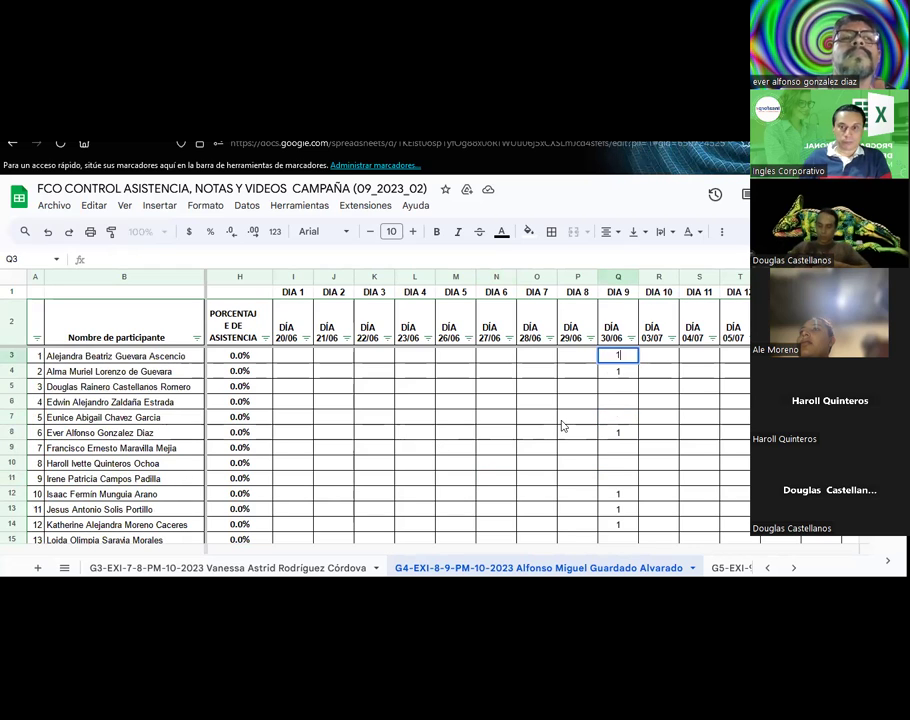
{"action": "left_click", "coordinate": [561, 423]}
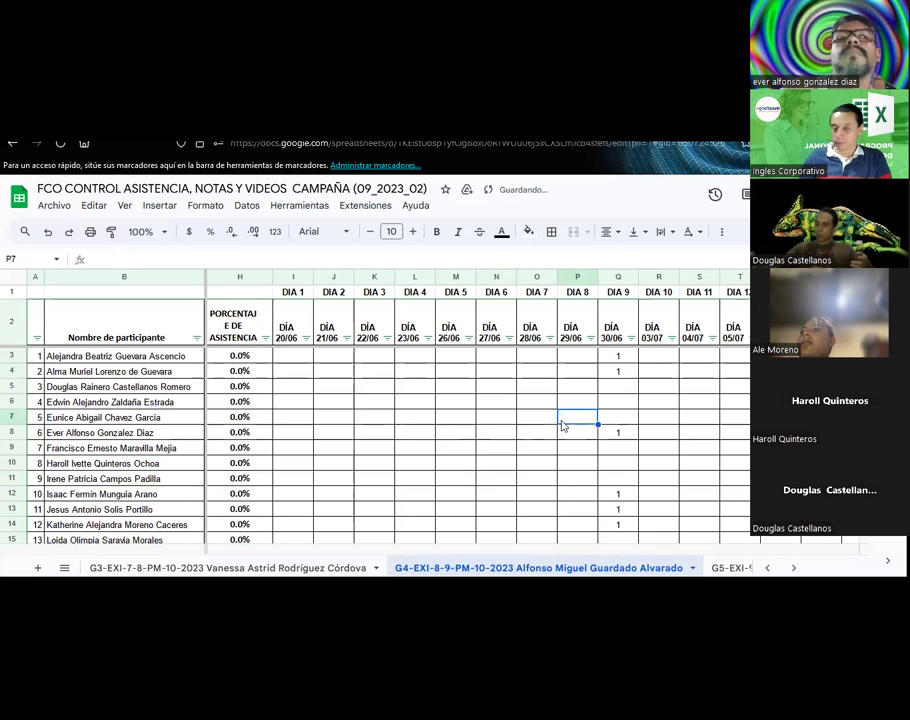
{"action": "left_click", "coordinate": [619, 374]}
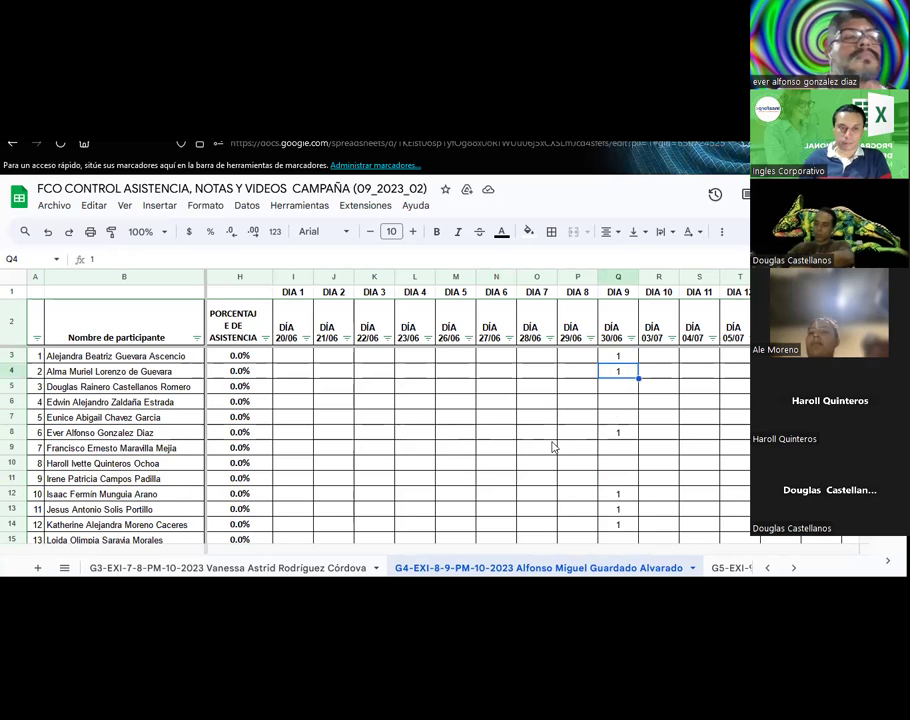
{"action": "left_click", "coordinate": [618, 386]}
{"action": "type", "text": "1"}
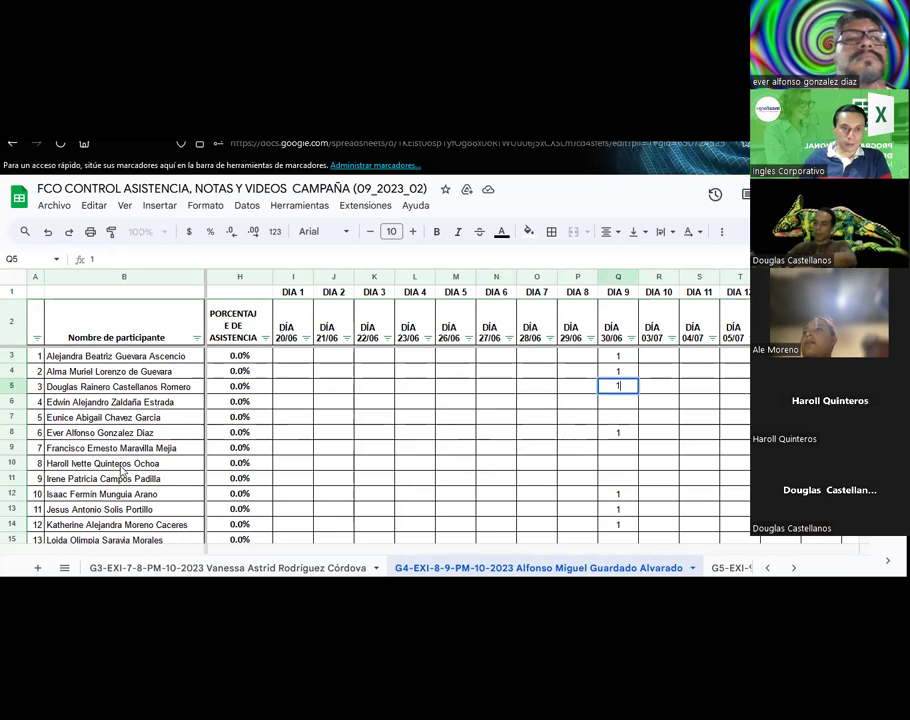
{"action": "left_click", "coordinate": [612, 451]}
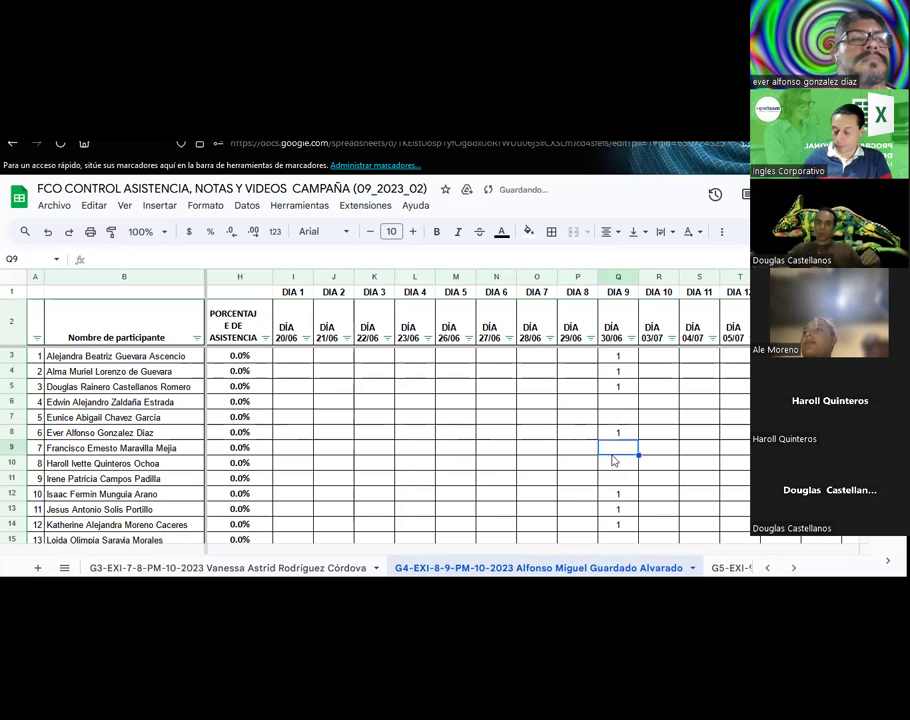
Step: Enter 1 in DIA 9 cell Q11 and switch back to the Excel workbook
{"action": "left_click", "coordinate": [614, 461]}
{"action": "type", "text": "1"}
{"action": "key", "text": "Return"}
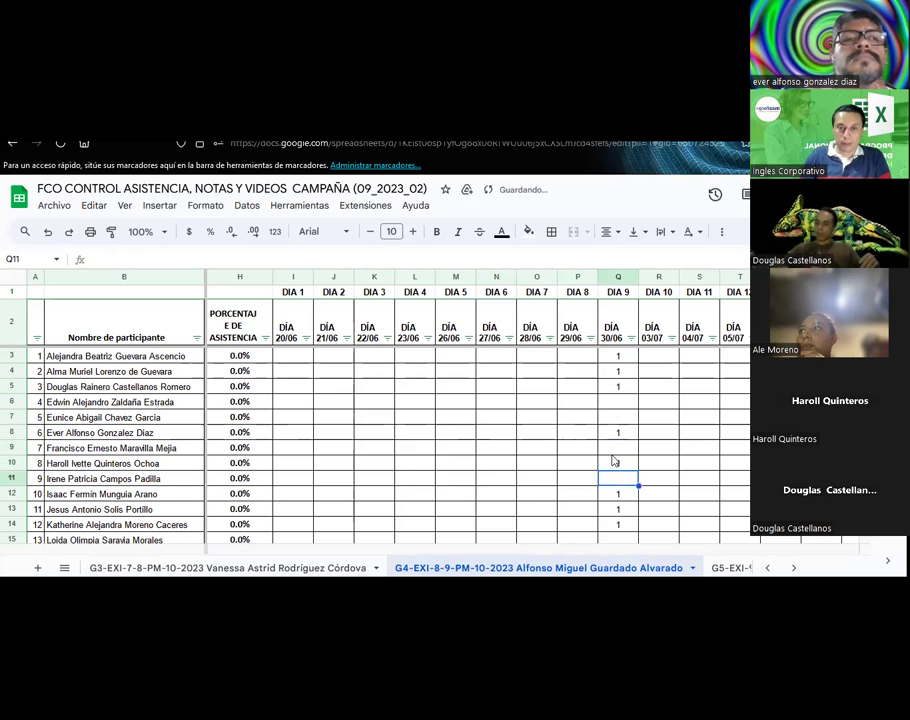
{"action": "key", "text": "alt+Tab"}
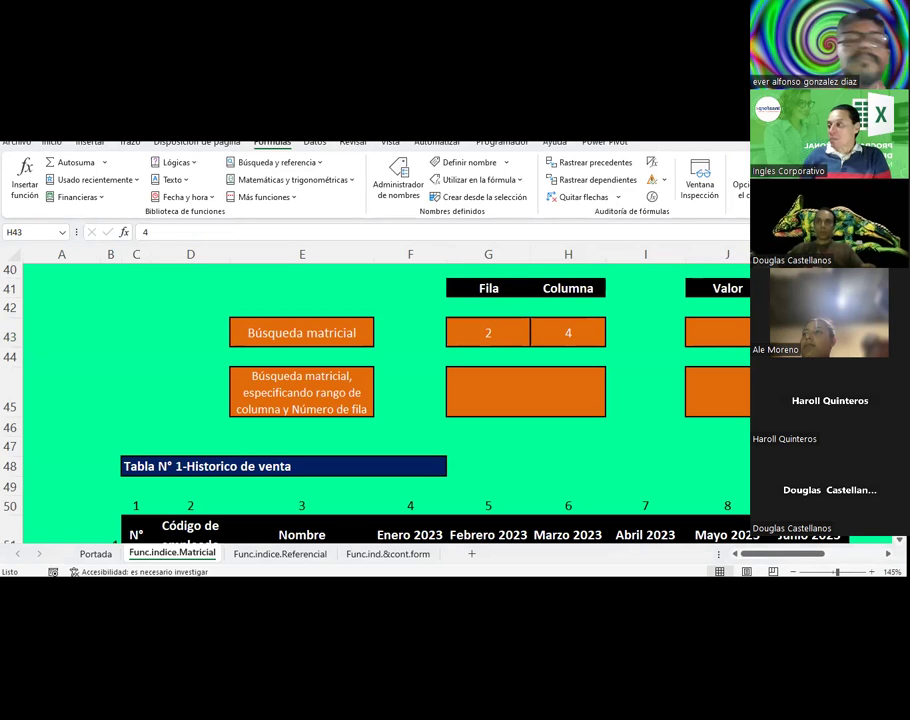
Step: Select the Valor cell J43 and launch Insert Function (fx) to pick a function
{"action": "left_click", "coordinate": [585, 328]}
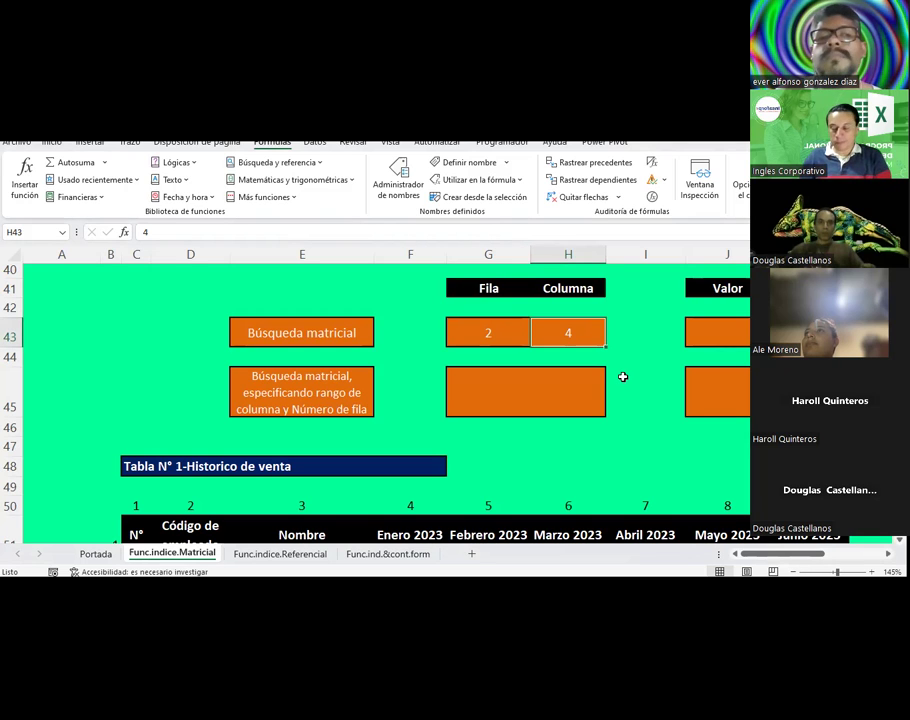
{"action": "left_click", "coordinate": [745, 331]}
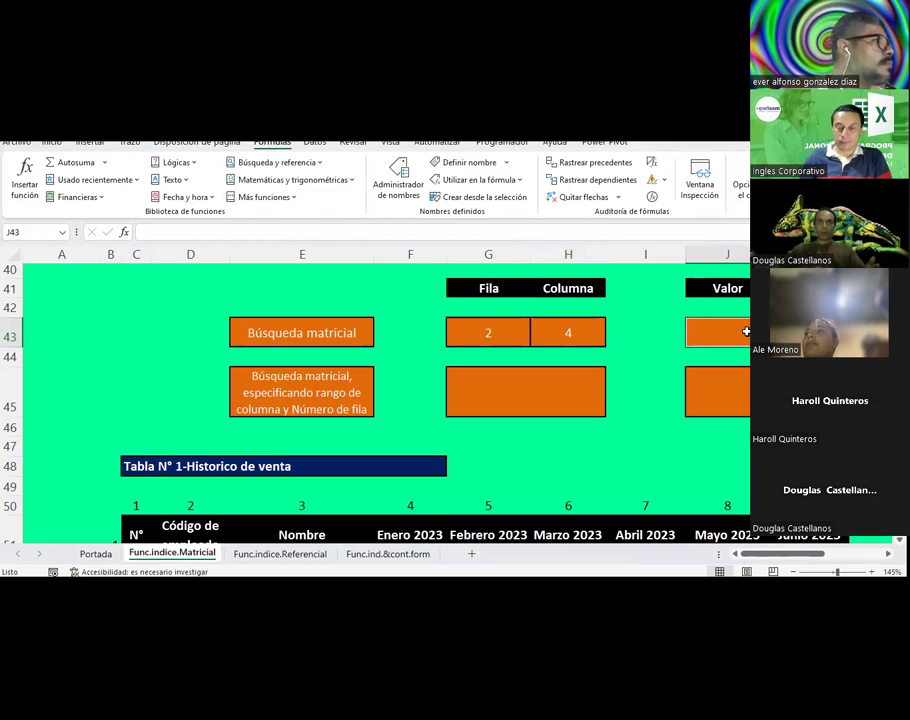
{"action": "left_click_drag", "start_coordinate": [785, 554], "coordinate": [808, 560]}
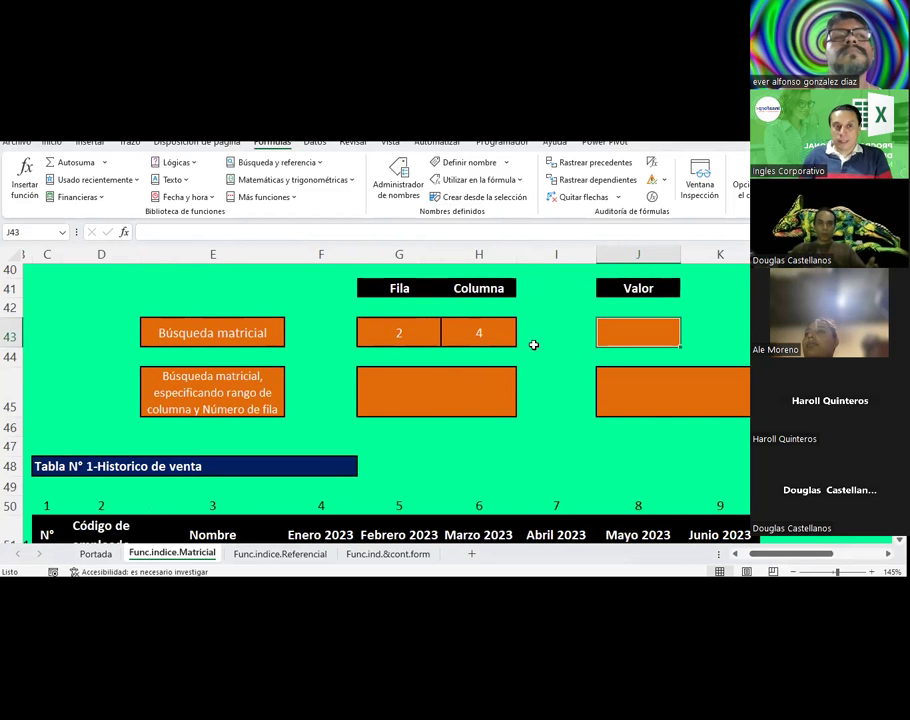
{"action": "left_click", "coordinate": [124, 232]}
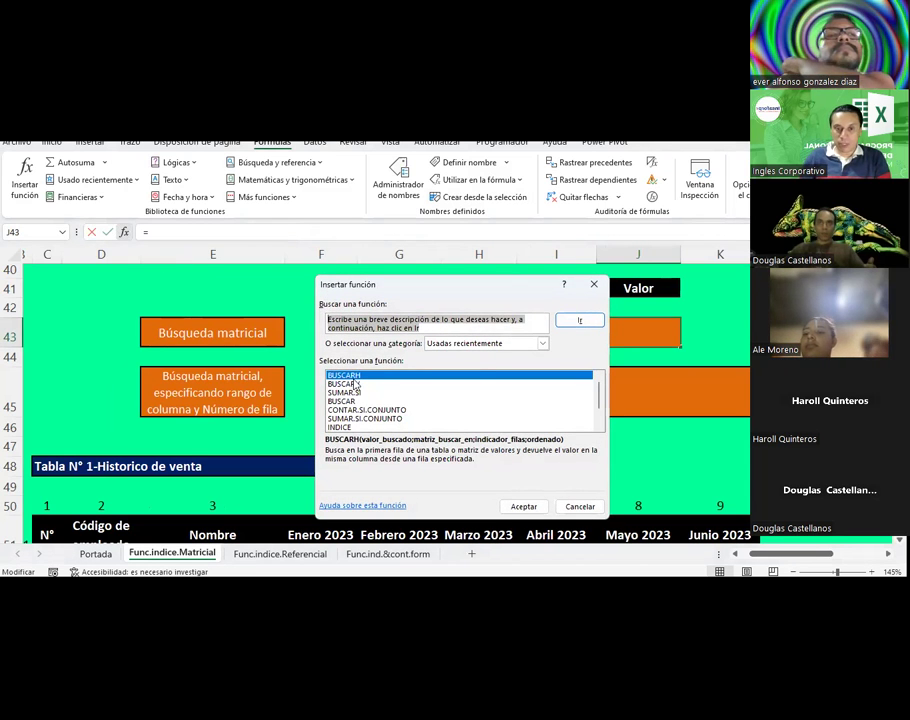
Step: Insert INDICE in its matriz;núm_fila;núm_columna form with Matriz set to absolute $C$51:$K$61
{"action": "left_click", "coordinate": [338, 428]}
{"action": "double_click", "coordinate": [338, 428]}
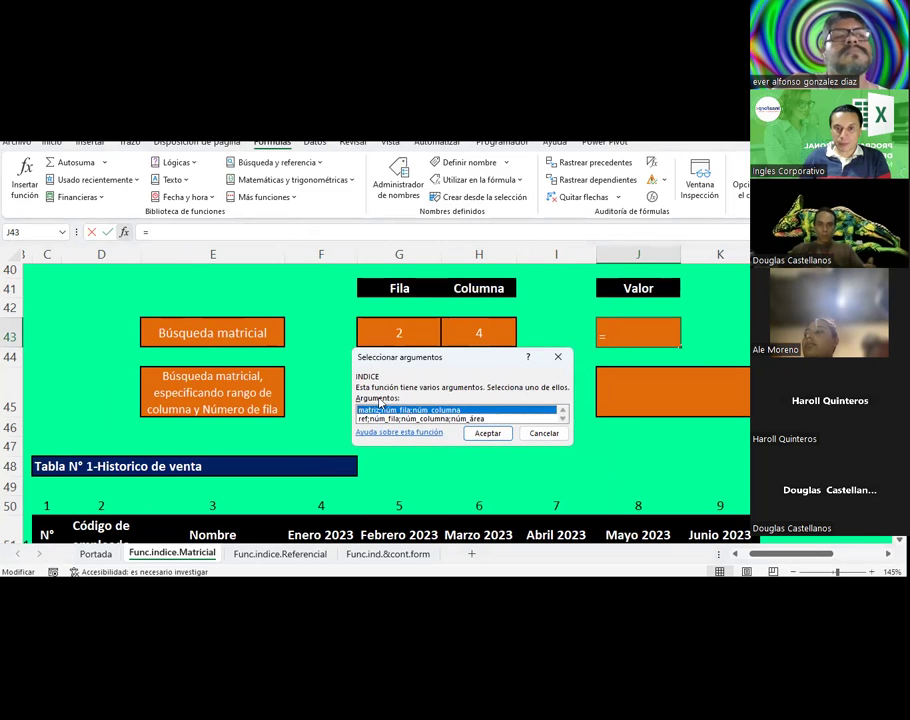
{"action": "left_click", "coordinate": [488, 434]}
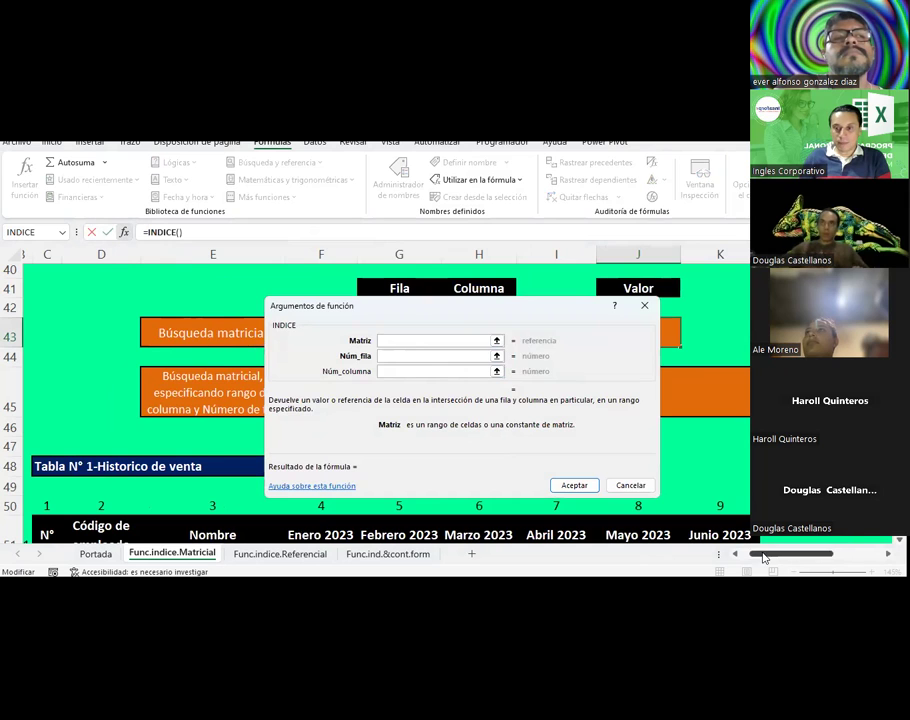
{"action": "left_click_drag", "start_coordinate": [403, 305], "coordinate": [389, 132]}
{"action": "scroll", "coordinate": [240, 328], "scroll_direction": "down", "scroll_amount": 1}
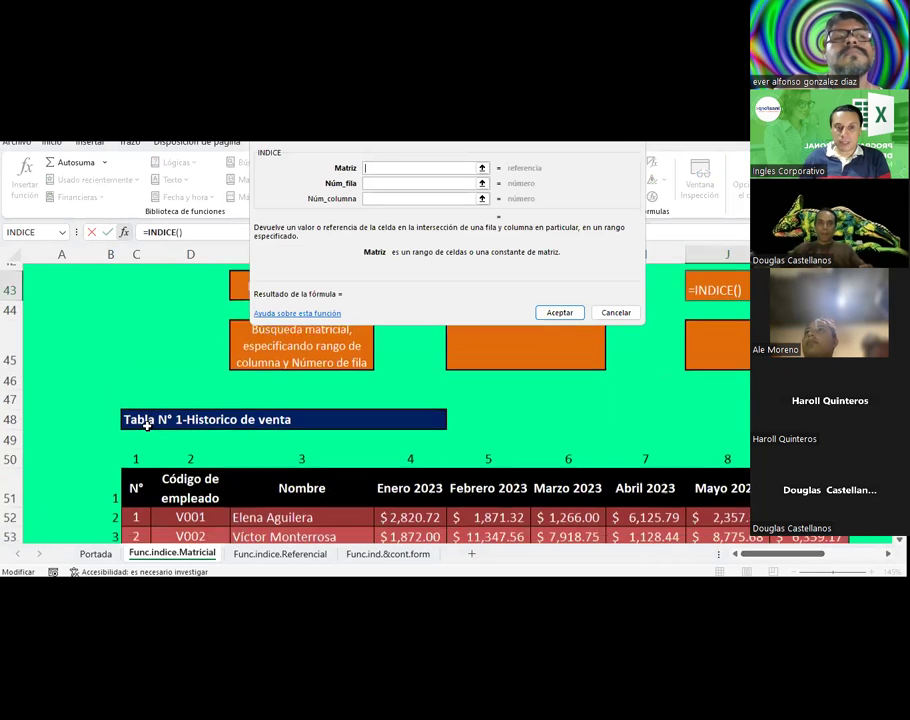
{"action": "scroll", "coordinate": [144, 421], "scroll_direction": "down", "scroll_amount": 1}
{"action": "left_click_drag", "start_coordinate": [135, 357], "coordinate": [670, 561]}
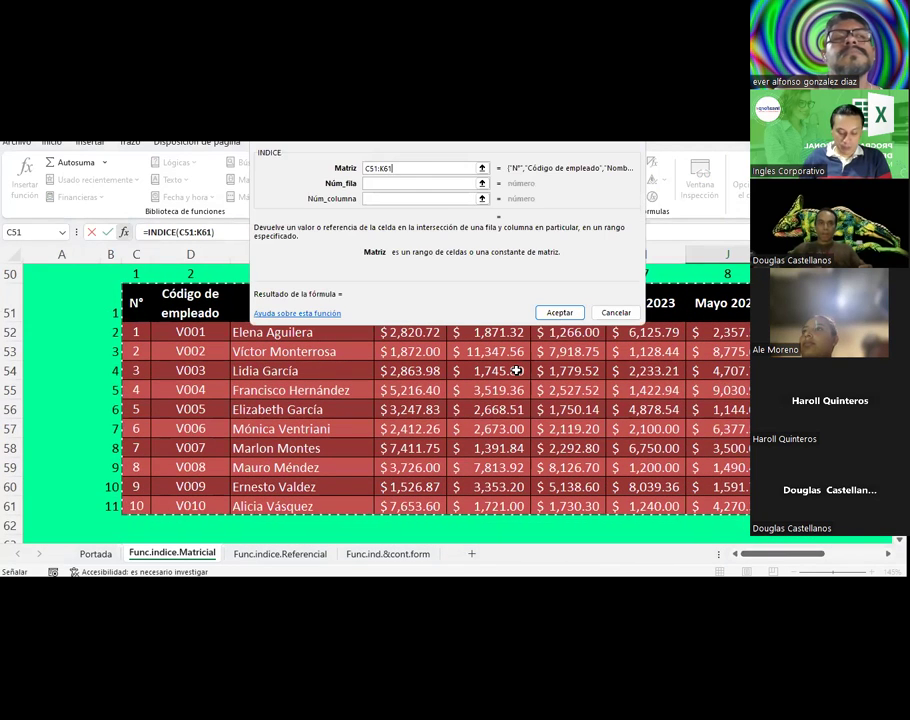
{"action": "key", "text": "F4"}
{"action": "scroll", "coordinate": [516, 371], "scroll_direction": "up", "scroll_amount": 3}
{"action": "scroll", "coordinate": [516, 371], "scroll_direction": "up", "scroll_amount": 1}
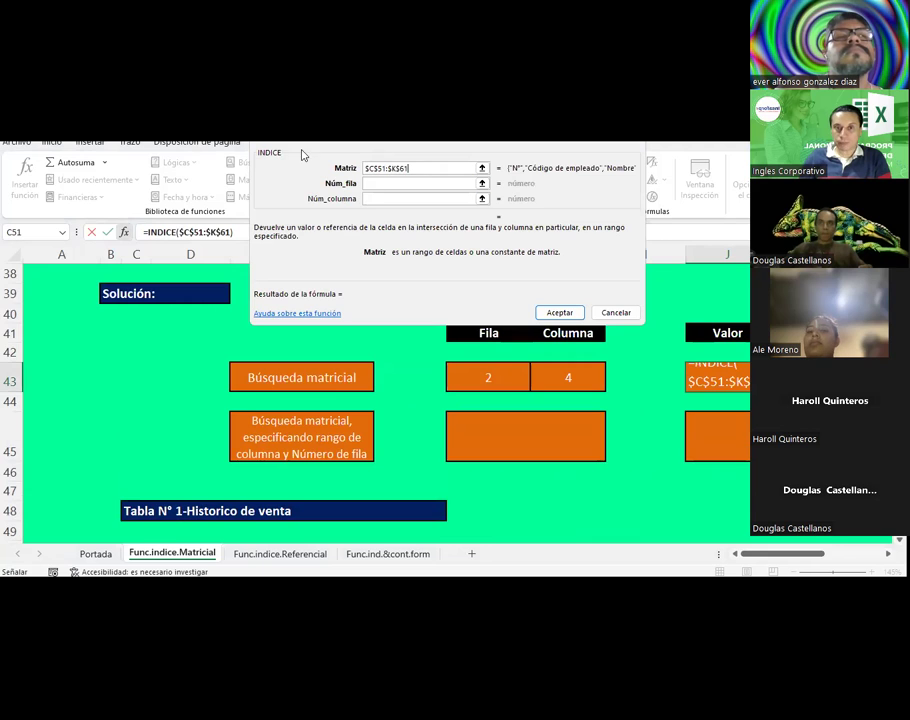
Step: Set Núm_fila to G43 and Núm_columna to H43, then confirm the INDICE formula
{"action": "left_click", "coordinate": [383, 186]}
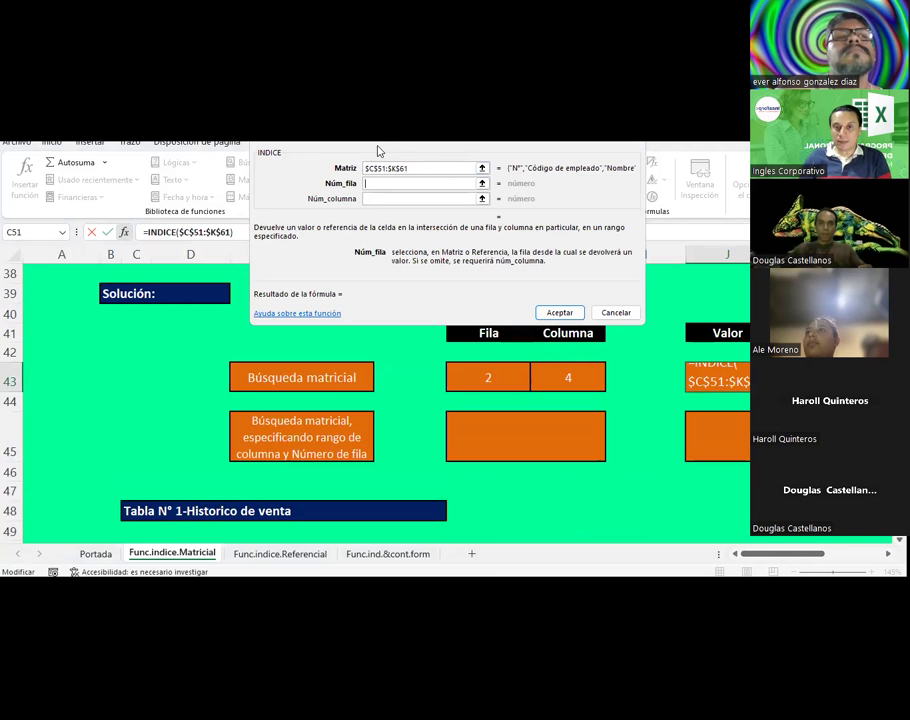
{"action": "left_click", "coordinate": [486, 378]}
{"action": "left_click", "coordinate": [257, 487]}
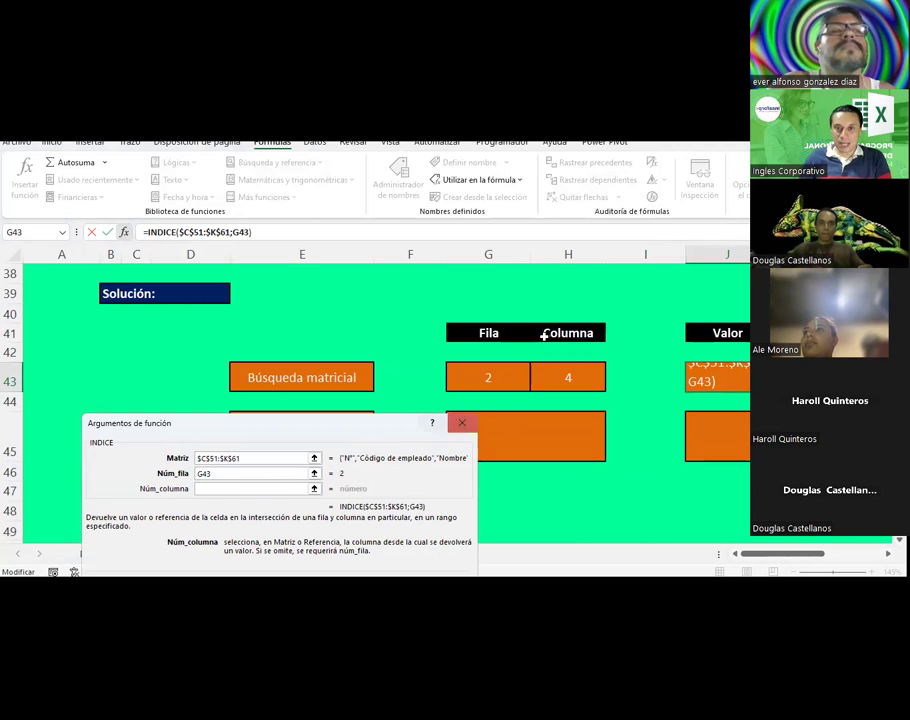
{"action": "left_click", "coordinate": [571, 376]}
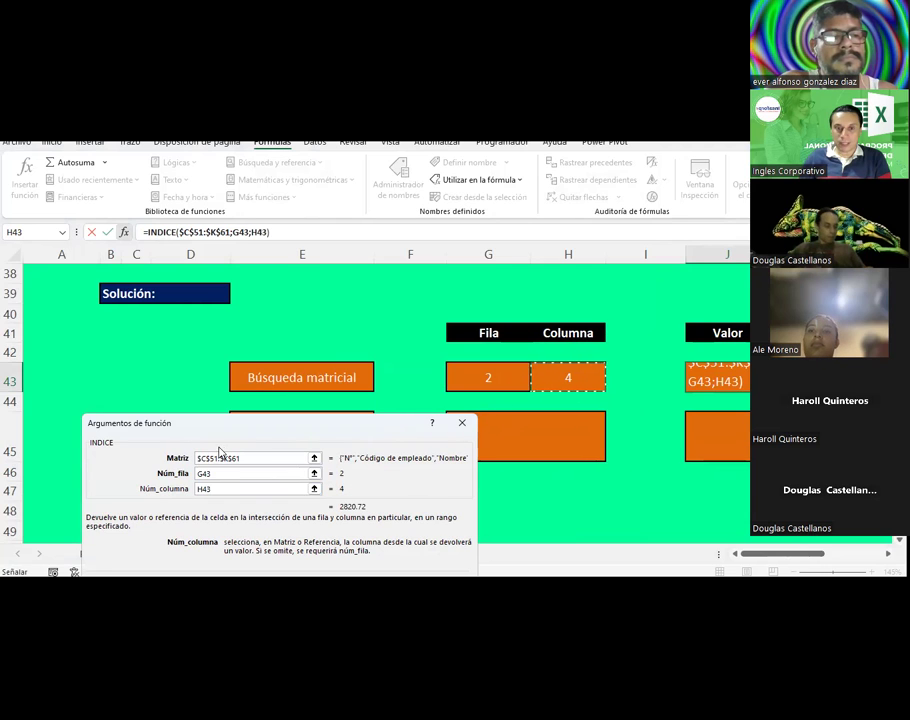
{"action": "left_click_drag", "start_coordinate": [225, 471], "coordinate": [231, 184]}
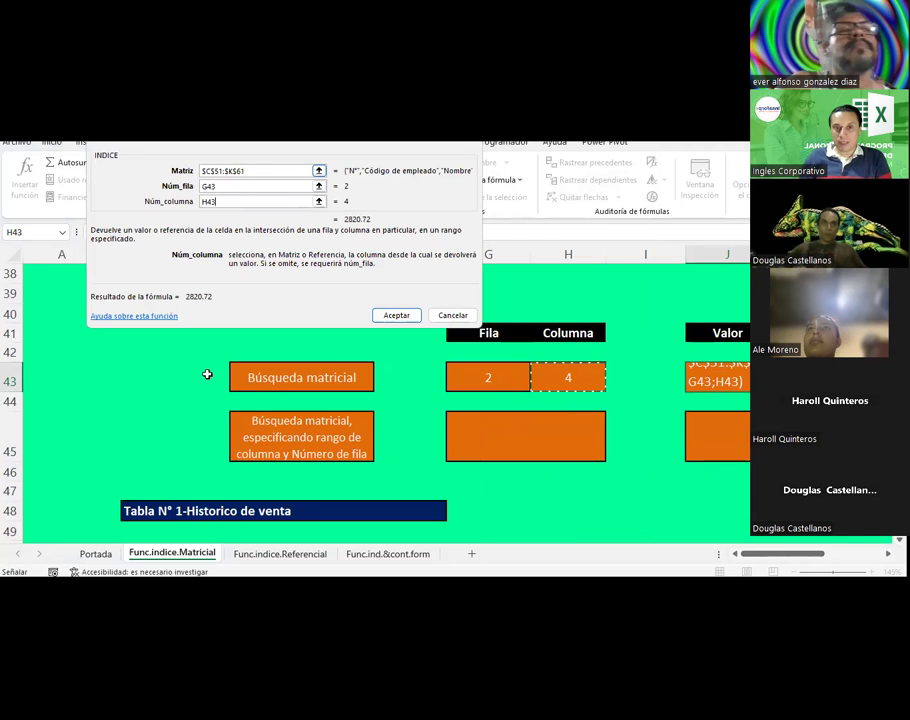
{"action": "scroll", "coordinate": [207, 374], "scroll_direction": "down", "scroll_amount": 2}
{"action": "scroll", "coordinate": [717, 451], "scroll_direction": "down", "scroll_amount": 3}
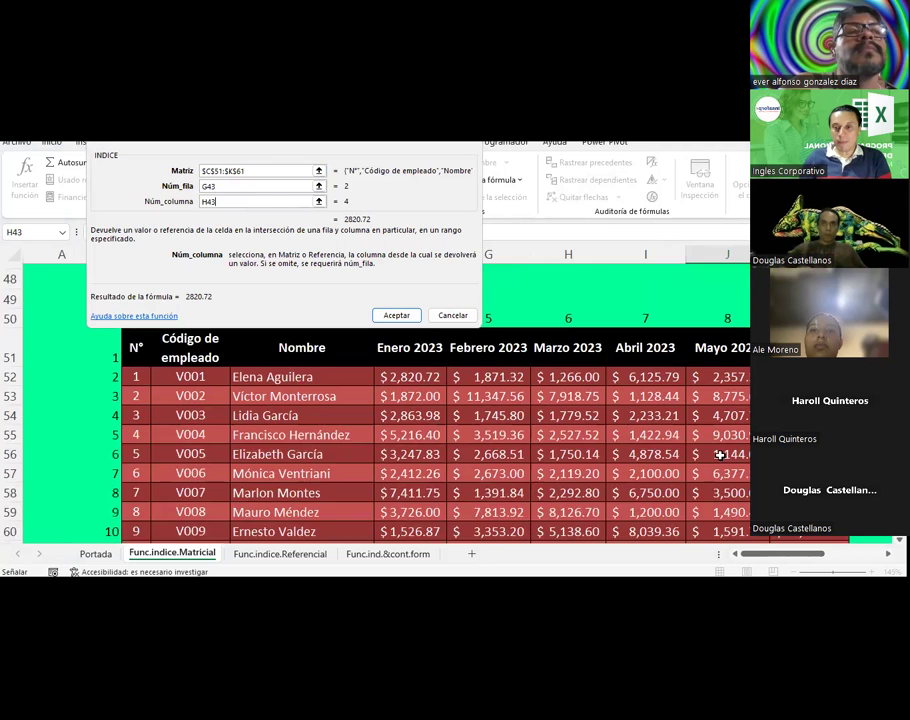
{"action": "scroll", "coordinate": [595, 376], "scroll_direction": "up", "scroll_amount": 3}
{"action": "scroll", "coordinate": [595, 429], "scroll_direction": "up", "scroll_amount": 2}
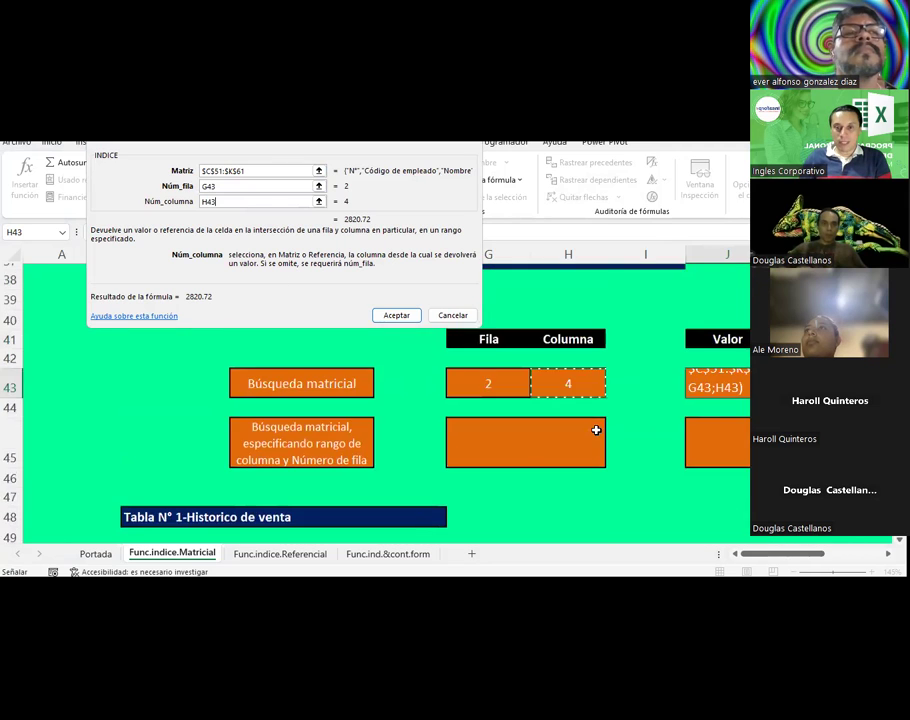
{"action": "scroll", "coordinate": [595, 430], "scroll_direction": "up", "scroll_amount": 1}
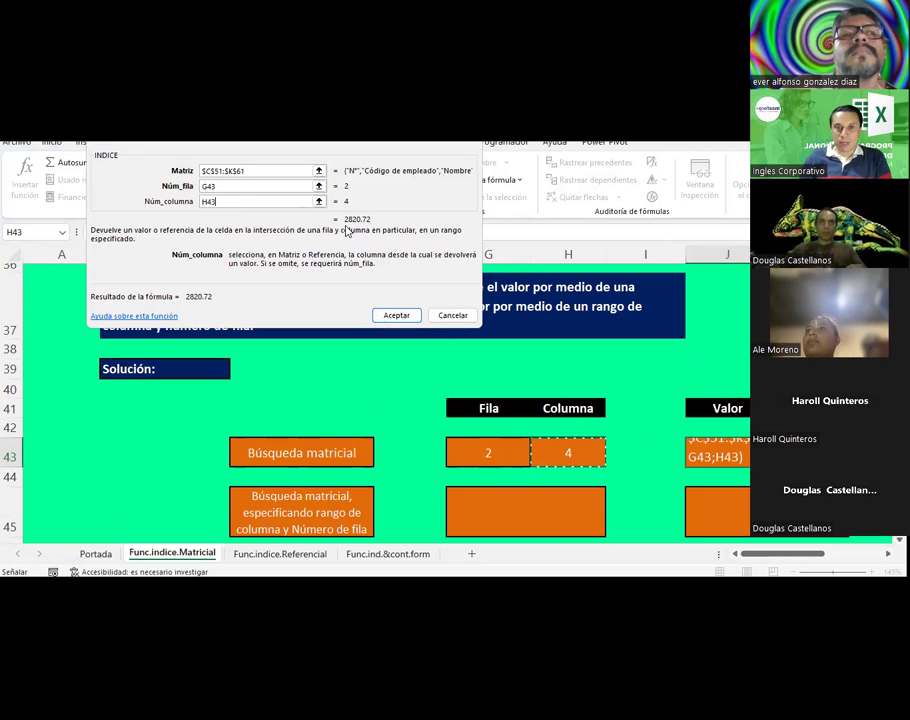
{"action": "left_click", "coordinate": [383, 317]}
Step: Cross-check the result against Fila in G43 and the table's V001 row 52
{"action": "scroll", "coordinate": [381, 315], "scroll_direction": "down", "scroll_amount": 2}
{"action": "scroll", "coordinate": [420, 322], "scroll_direction": "up", "scroll_amount": 1}
{"action": "left_click", "coordinate": [500, 338]}
{"action": "scroll", "coordinate": [279, 393], "scroll_direction": "down", "scroll_amount": 2}
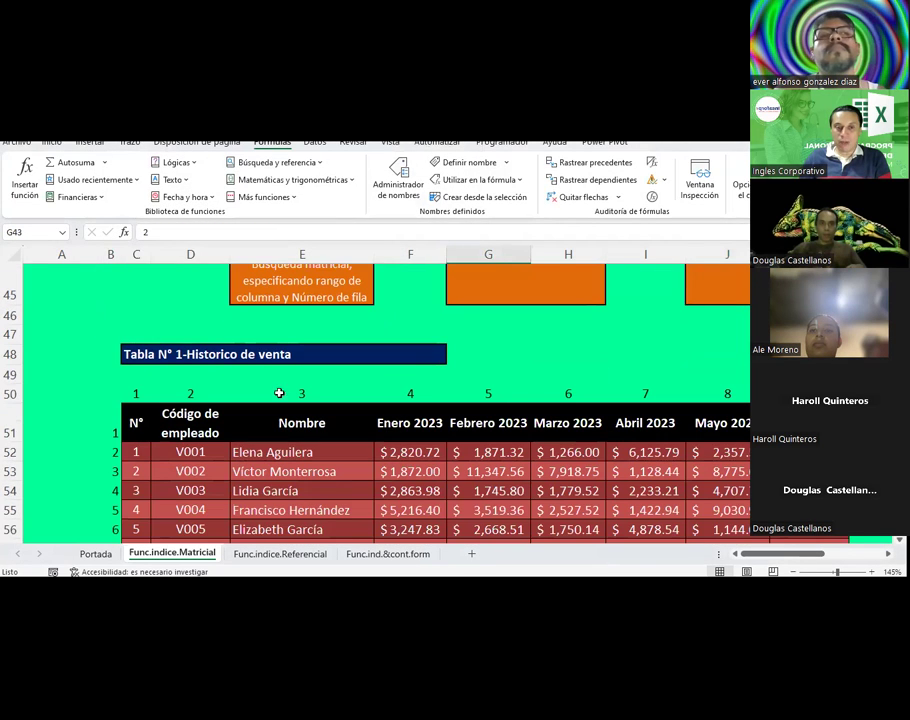
{"action": "left_click", "coordinate": [11, 453]}
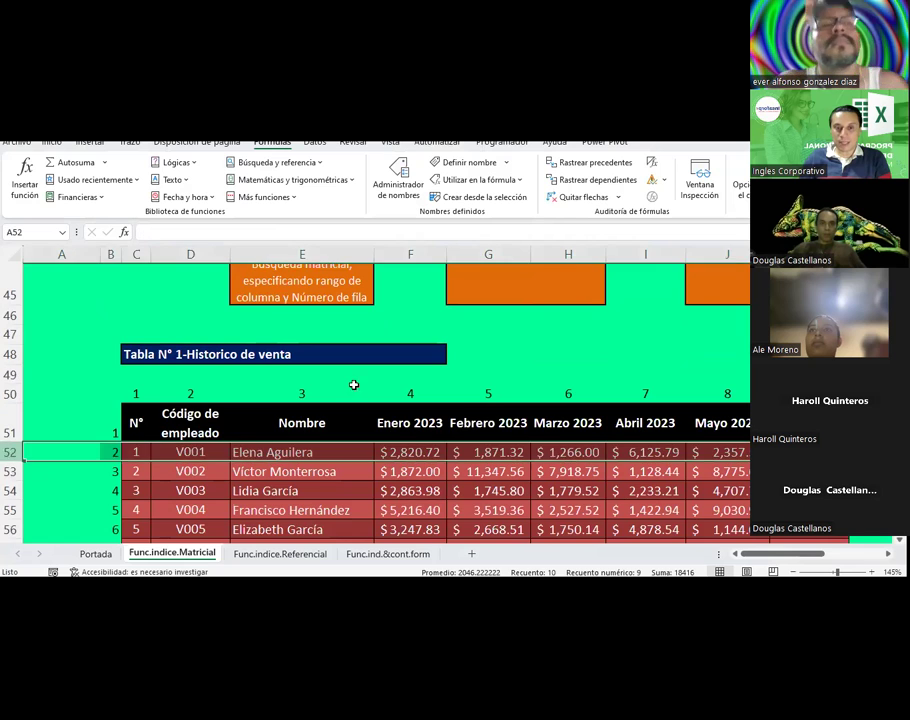
{"action": "scroll", "coordinate": [489, 363], "scroll_direction": "up", "scroll_amount": 2}
{"action": "scroll", "coordinate": [489, 363], "scroll_direction": "up", "scroll_amount": 1}
Step: Mark the Enero 2023 column, then select J43 to review =INDICE($C$51:$K$61;G43;H43)
{"action": "scroll", "coordinate": [538, 286], "scroll_direction": "down", "scroll_amount": 3}
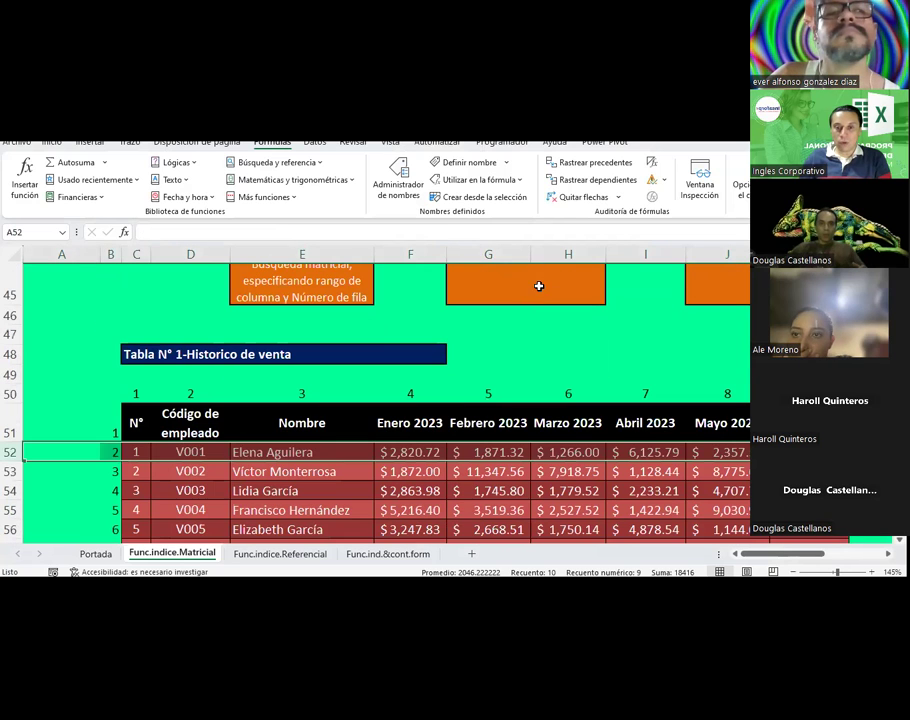
{"action": "left_click", "coordinate": [412, 250]}
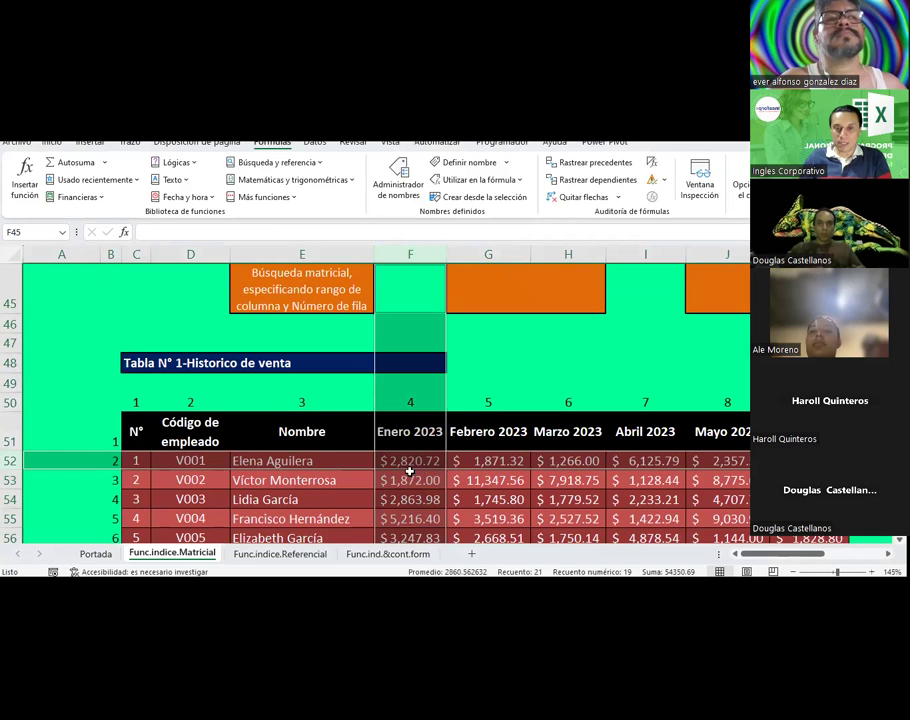
{"action": "scroll", "coordinate": [516, 443], "scroll_direction": "up", "scroll_amount": 2}
{"action": "scroll", "coordinate": [516, 443], "scroll_direction": "up", "scroll_amount": 1}
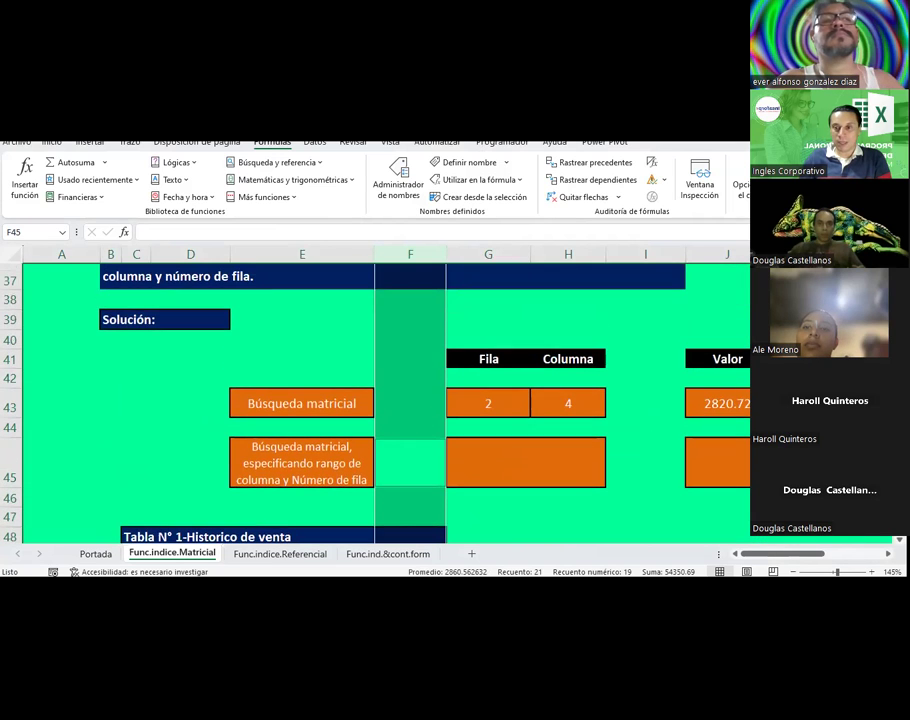
{"action": "left_click", "coordinate": [716, 403]}
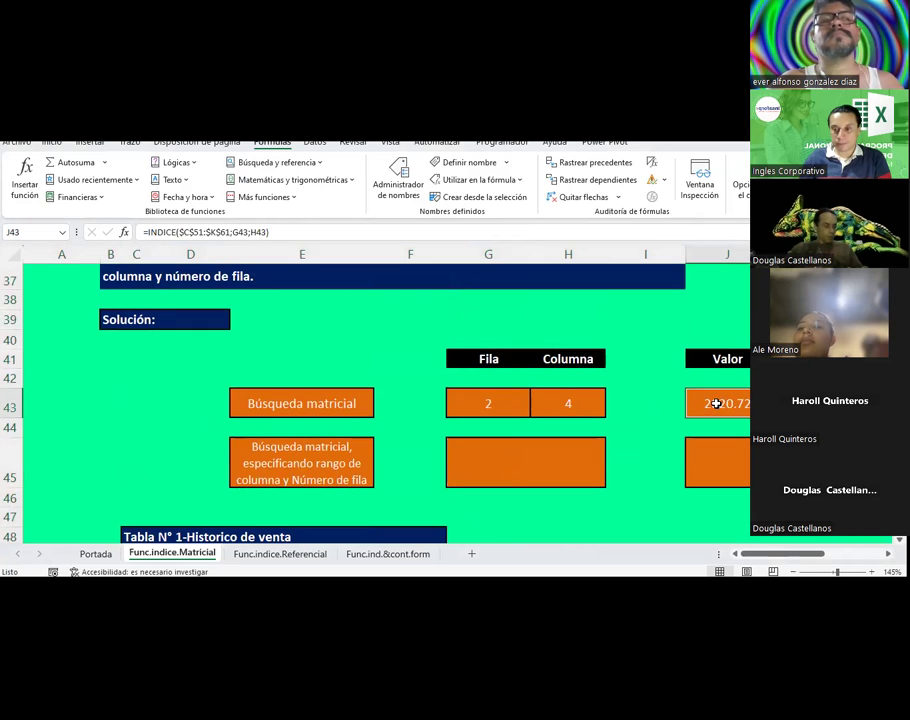
Step: Reopen J43's INDICE arguments, showing $C$51:$K$61, G43, H43 and result 2820.72
{"action": "left_click", "coordinate": [124, 232]}
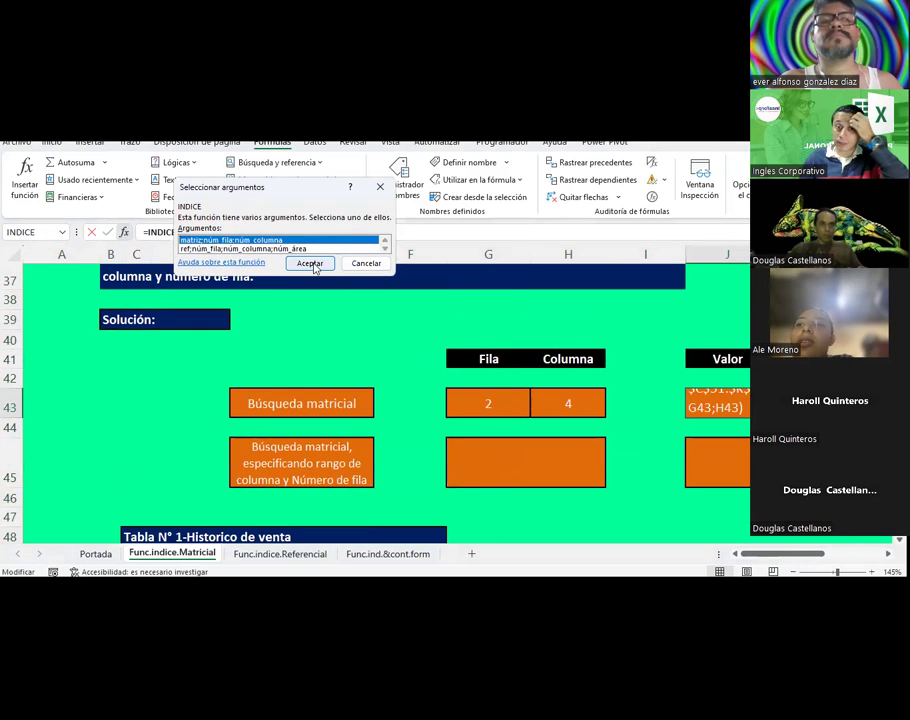
{"action": "left_click", "coordinate": [310, 264]}
{"action": "scroll", "coordinate": [213, 408], "scroll_direction": "up", "scroll_amount": 1}
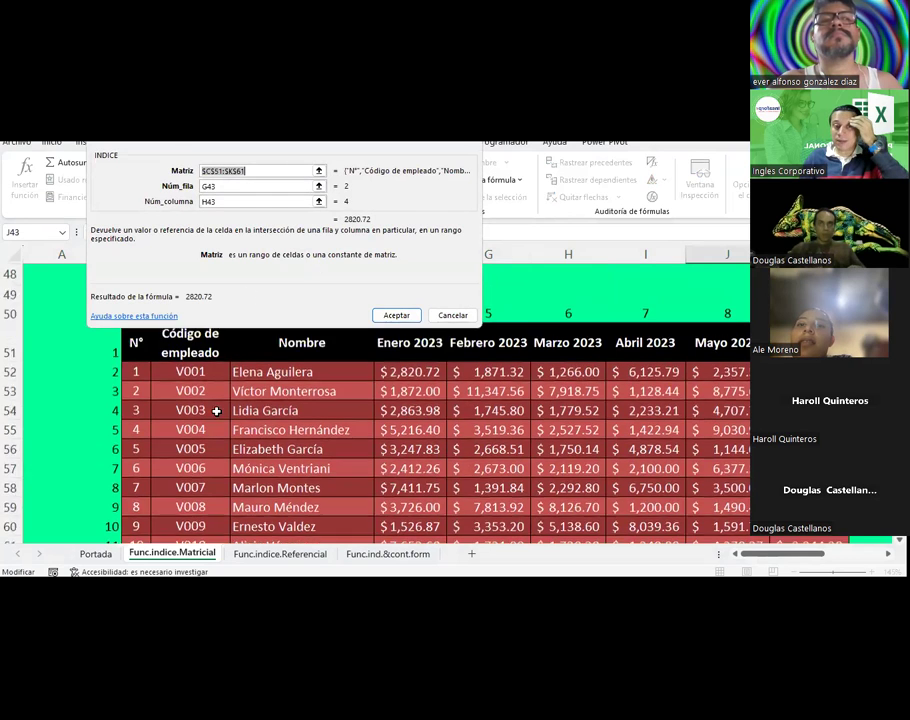
{"action": "scroll", "coordinate": [150, 386], "scroll_direction": "up", "scroll_amount": 2}
{"action": "scroll", "coordinate": [420, 440], "scroll_direction": "down", "scroll_amount": 2}
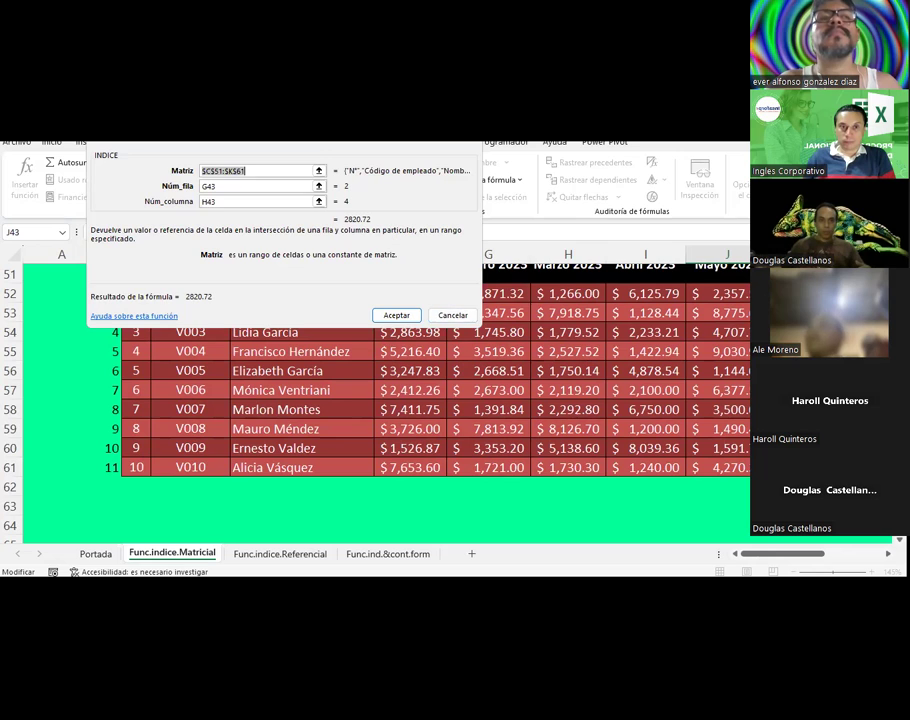
{"action": "left_click_drag", "start_coordinate": [276, 155], "coordinate": [412, 179]}
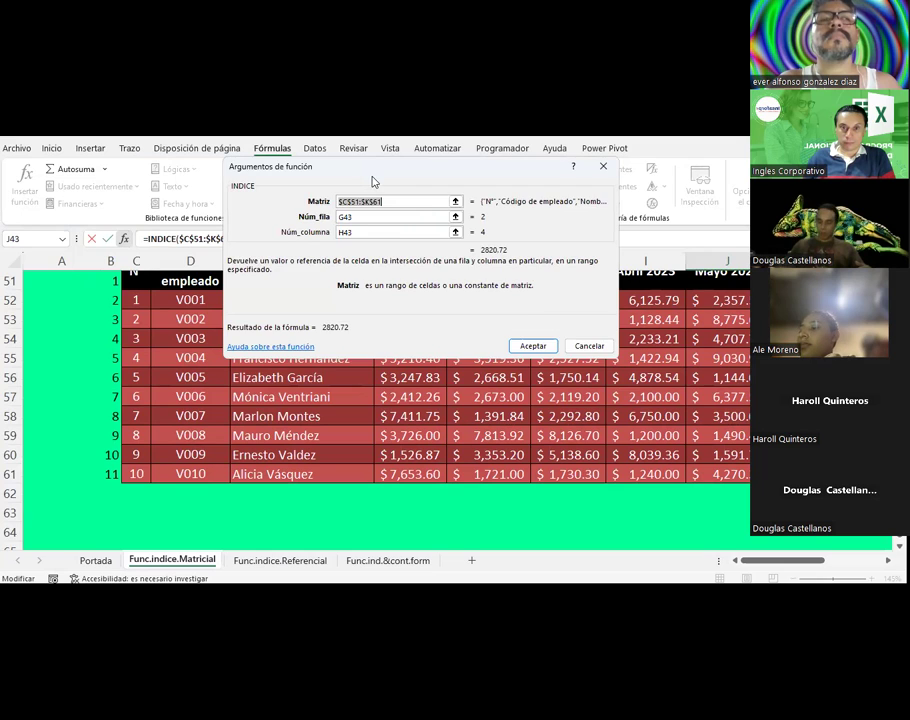
Step: Accept the INDICE arguments so J43 keeps =INDICE($C$51:$K$61;G43;H43) returning 2820.72
{"action": "left_click_drag", "start_coordinate": [373, 181], "coordinate": [388, 230]}
{"action": "scroll", "coordinate": [592, 511], "scroll_direction": "up", "scroll_amount": 3}
{"action": "scroll", "coordinate": [592, 511], "scroll_direction": "up", "scroll_amount": 2}
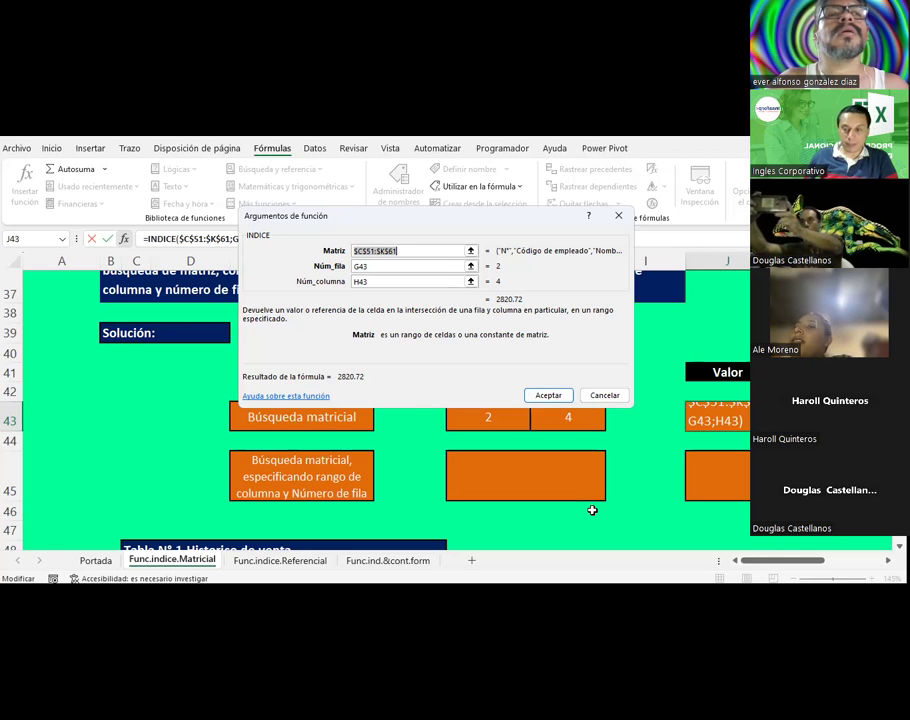
{"action": "left_click", "coordinate": [549, 395]}
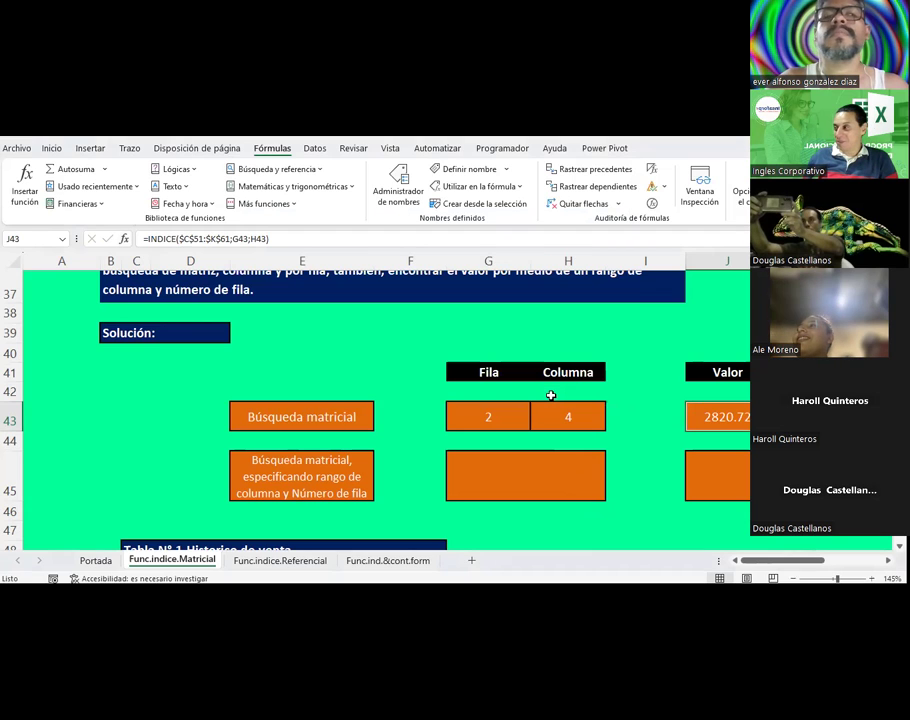
{"action": "left_click", "coordinate": [523, 474]}
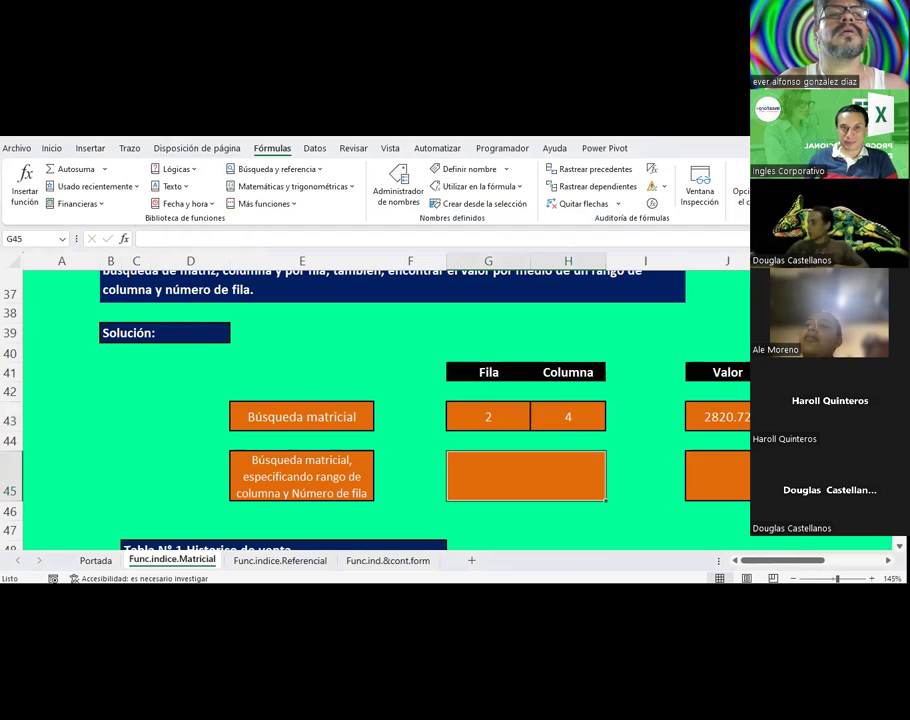
{"action": "scroll", "coordinate": [412, 339], "scroll_direction": "up", "scroll_amount": 1}
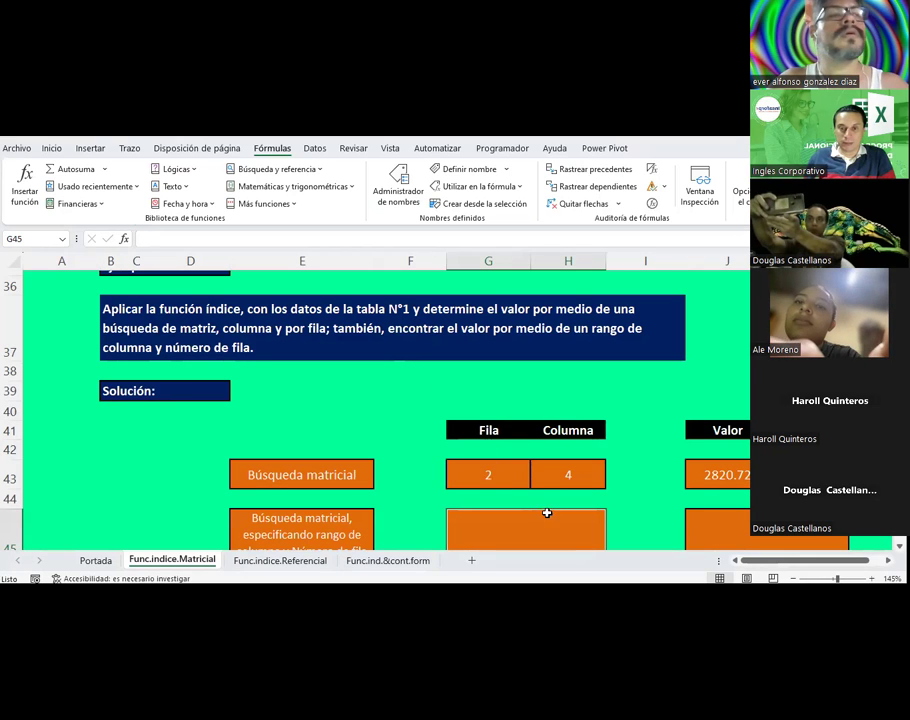
{"action": "scroll", "coordinate": [534, 461], "scroll_direction": "down", "scroll_amount": 2}
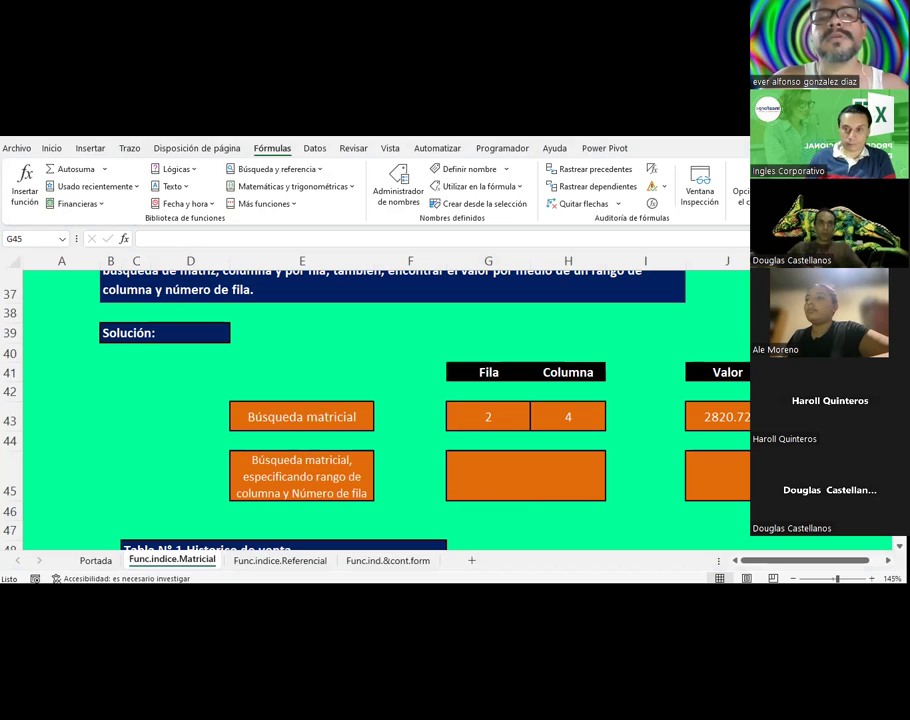
{"action": "left_click", "coordinate": [525, 475]}
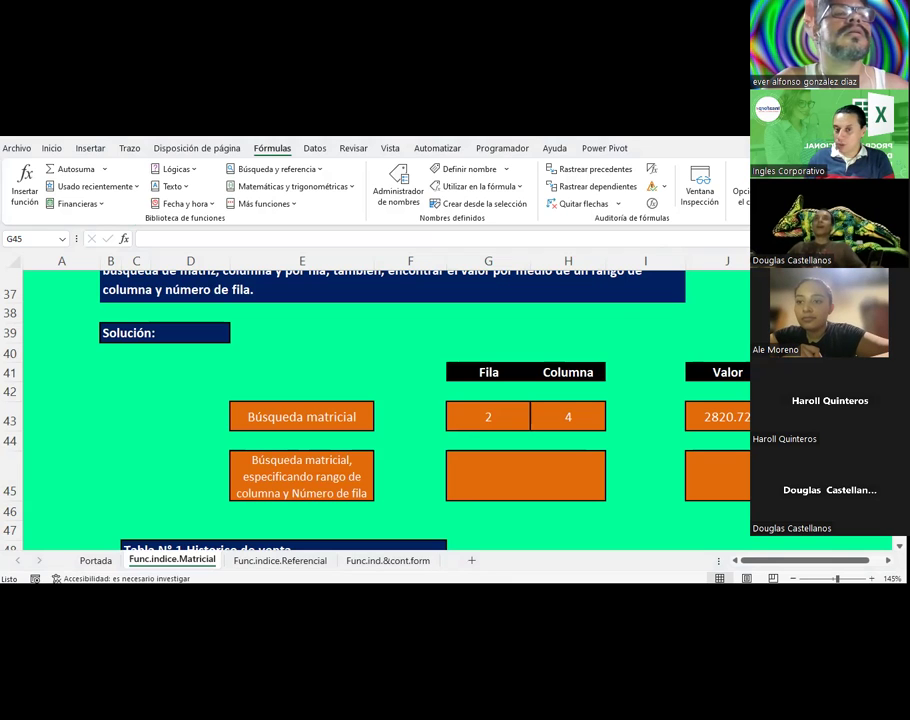
{"action": "left_click", "coordinate": [490, 413]}
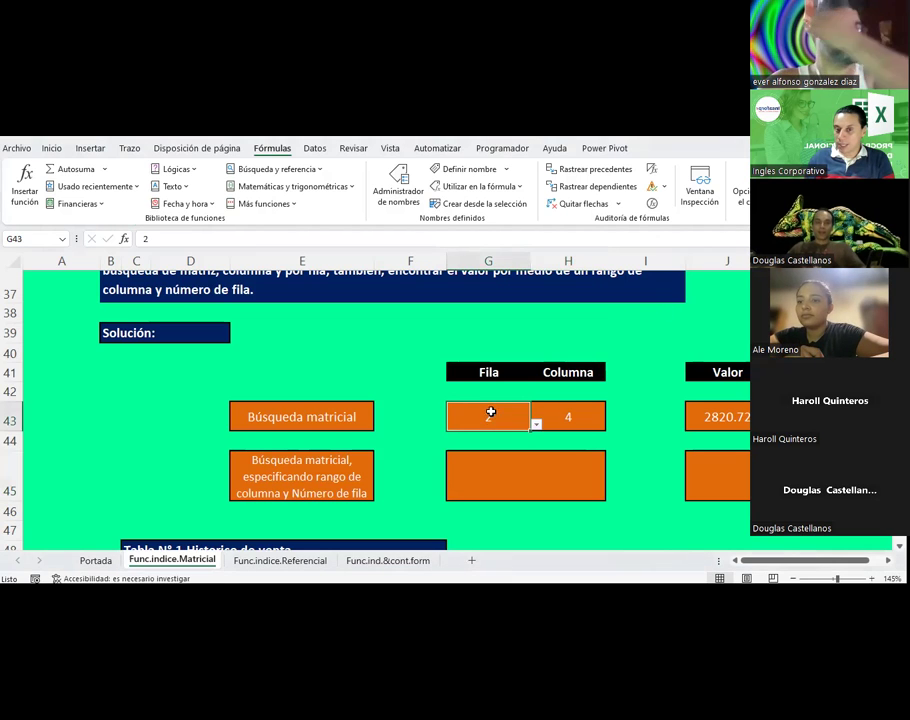
{"action": "left_click", "coordinate": [552, 413]}
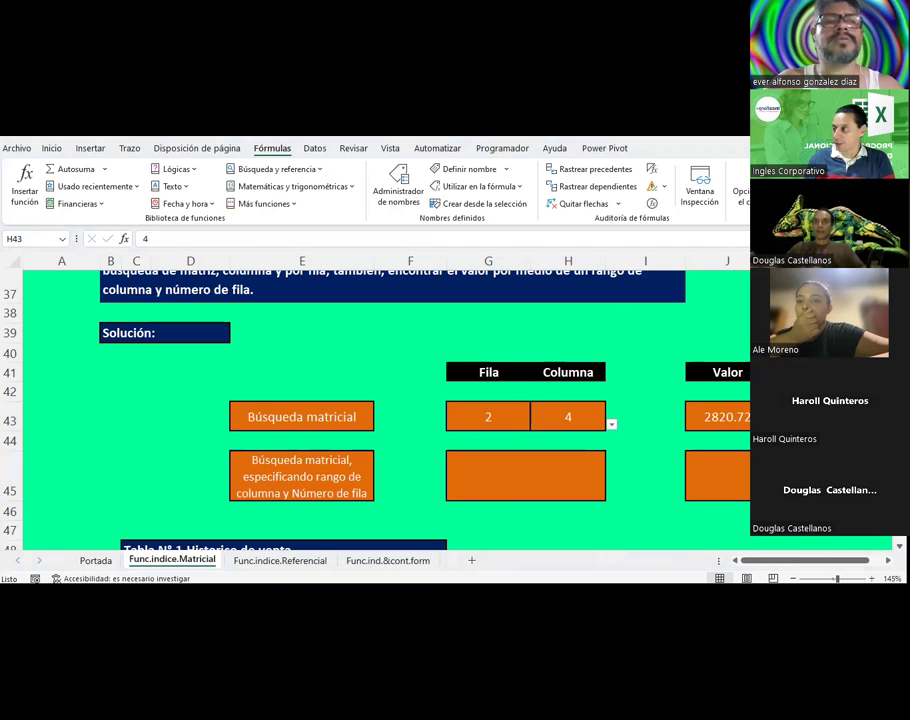
{"action": "left_click", "coordinate": [730, 415]}
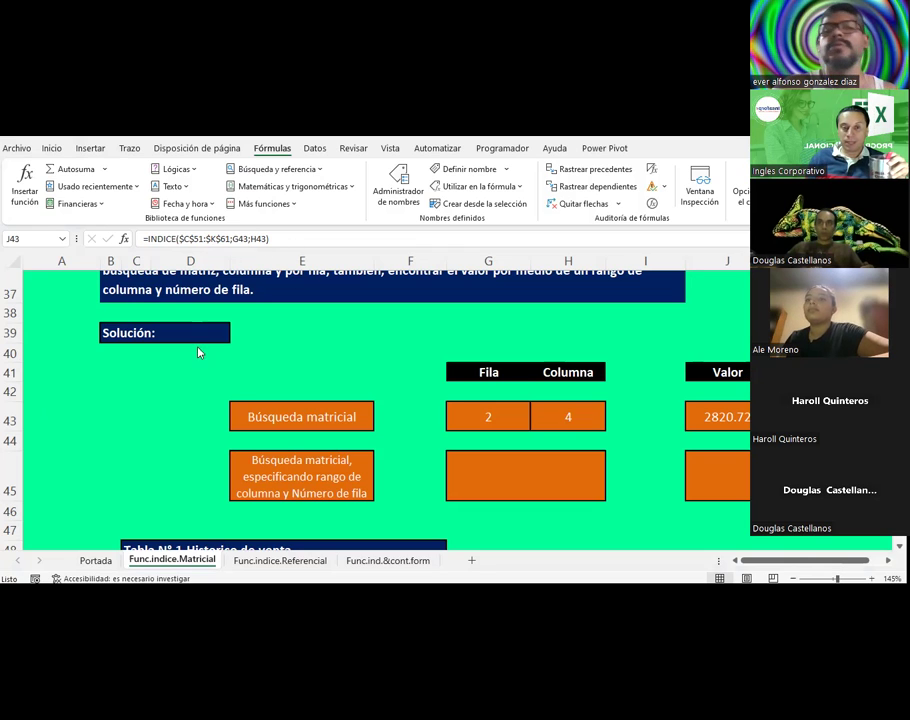
{"action": "left_click", "coordinate": [184, 385]}
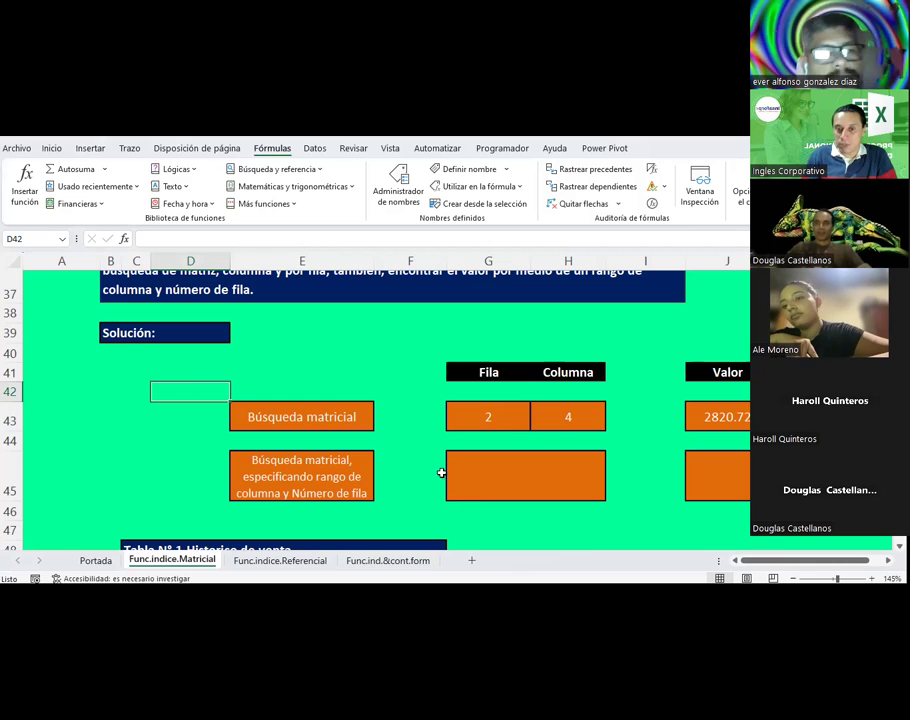
{"action": "left_click", "coordinate": [484, 418]}
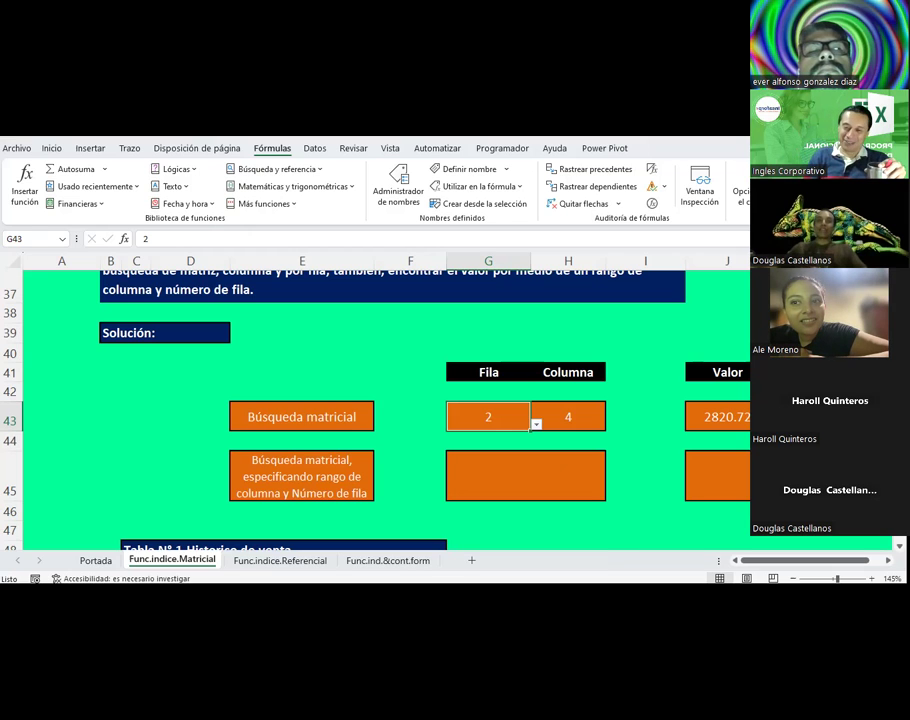
Step: Select empty cell I43 and switch to the 02-Excel Interm folder in File Explorer
{"action": "left_click", "coordinate": [656, 424]}
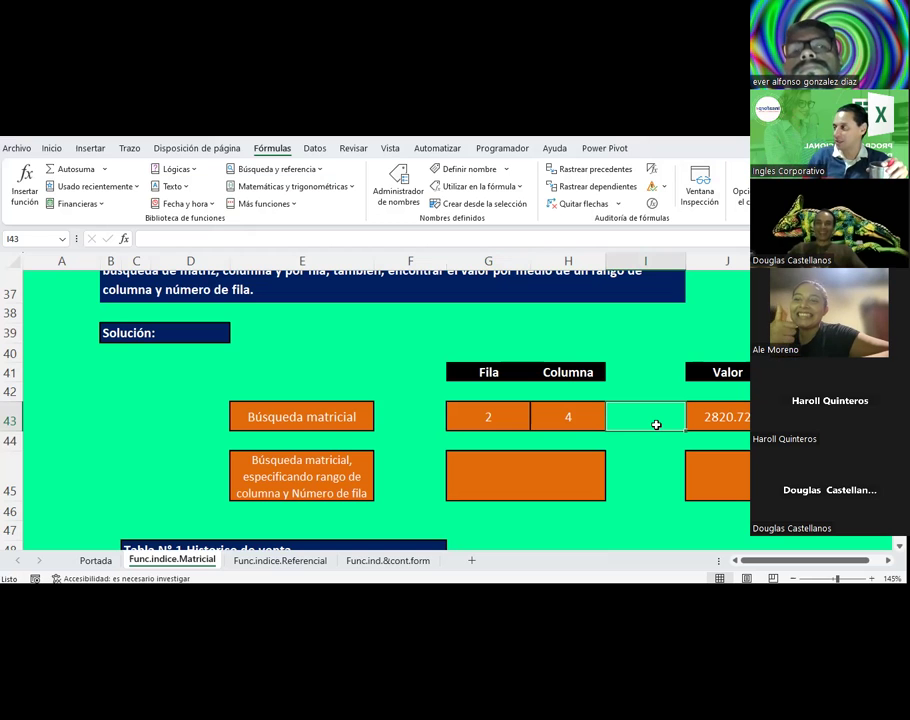
{"action": "key", "text": "alt+Tab"}
{"action": "scroll", "coordinate": [656, 428], "scroll_direction": "up", "scroll_amount": 5}
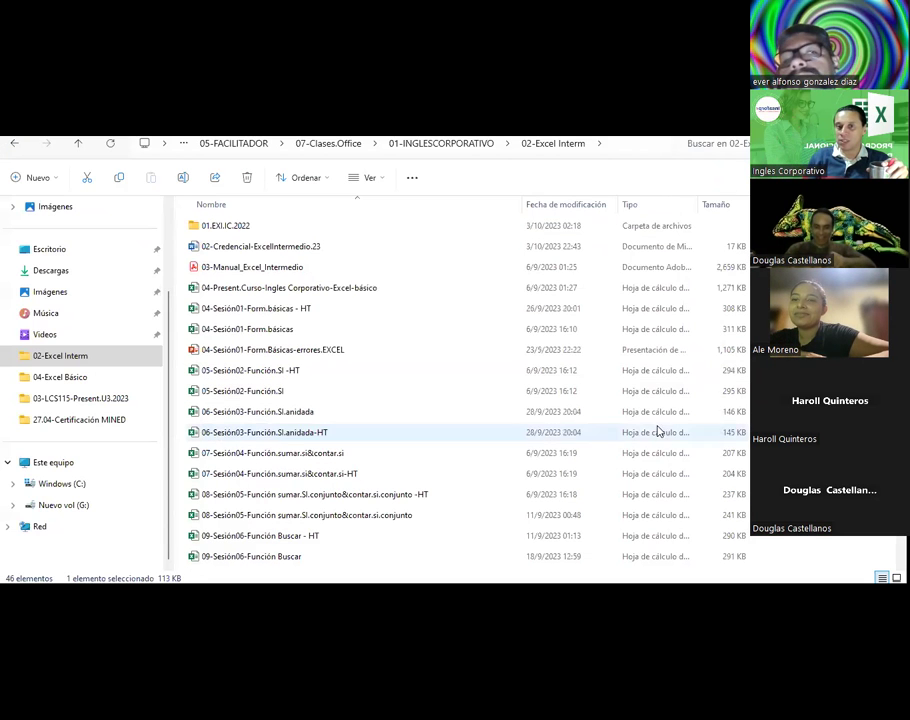